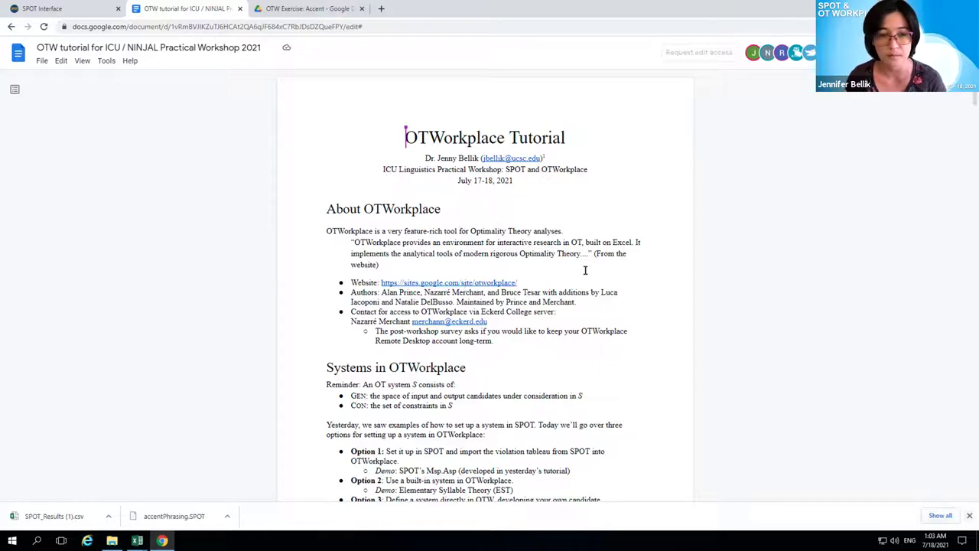
- Dismiss the browser's downloads bar and enlarge the OTWorkplace tutorial document to 150% zoom
click(968, 517)
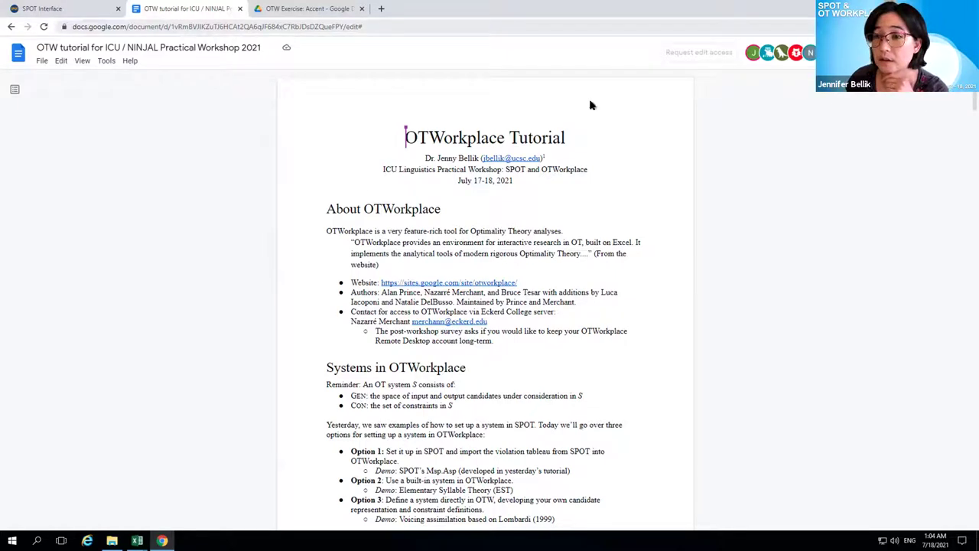
click(82, 63)
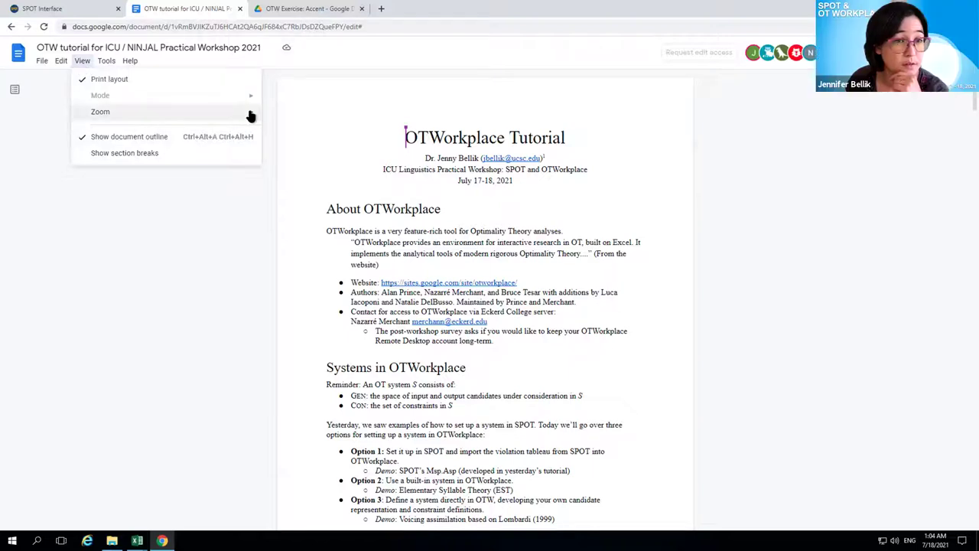
mouse_move(252, 113)
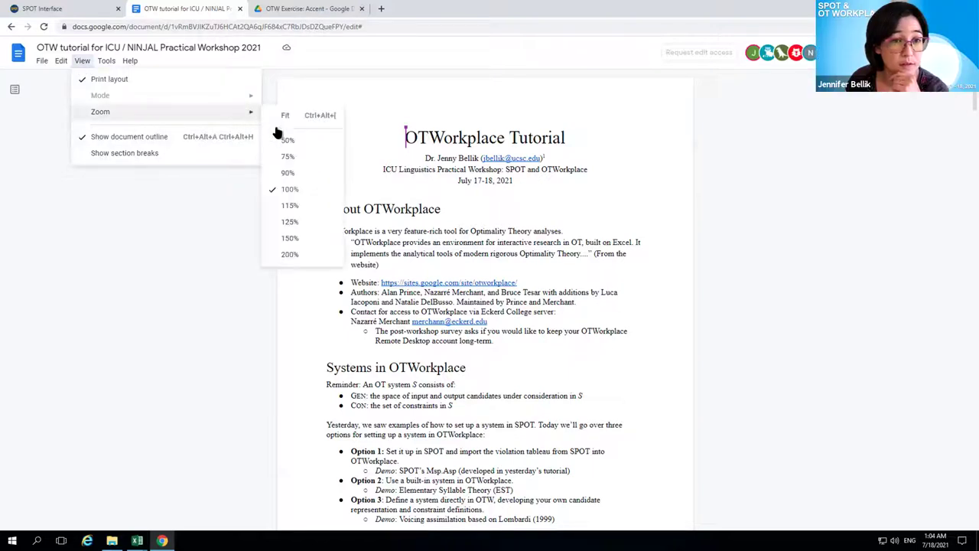
click(292, 222)
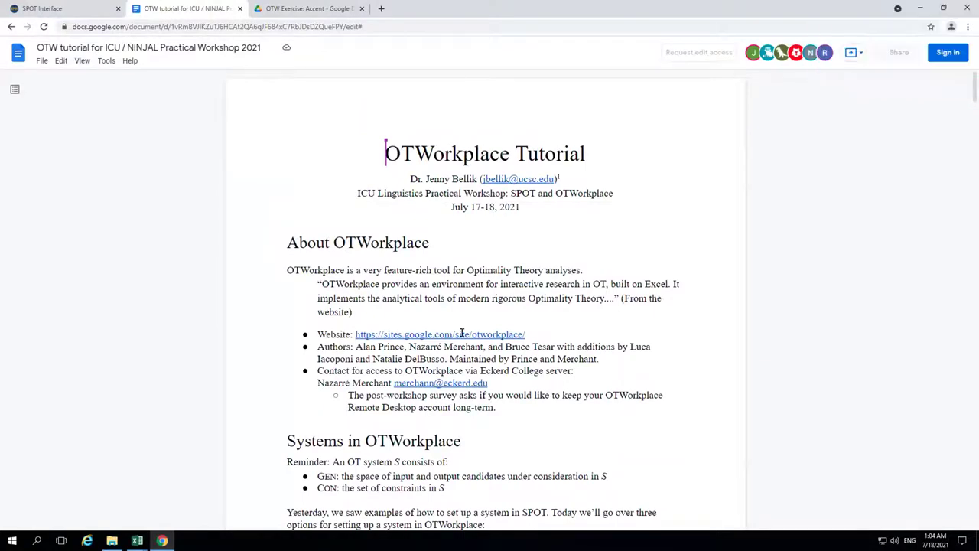
scroll(462, 334, down, 3)
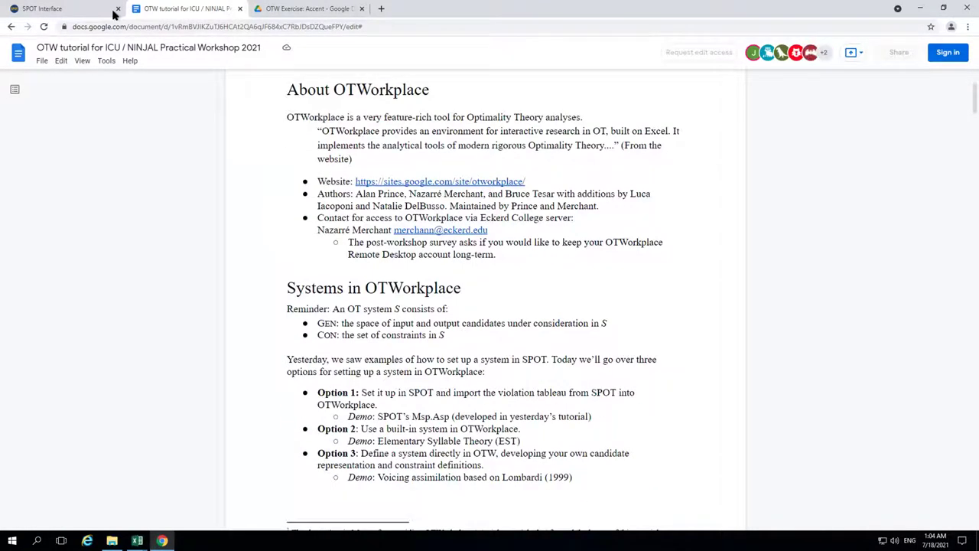
click(82, 61)
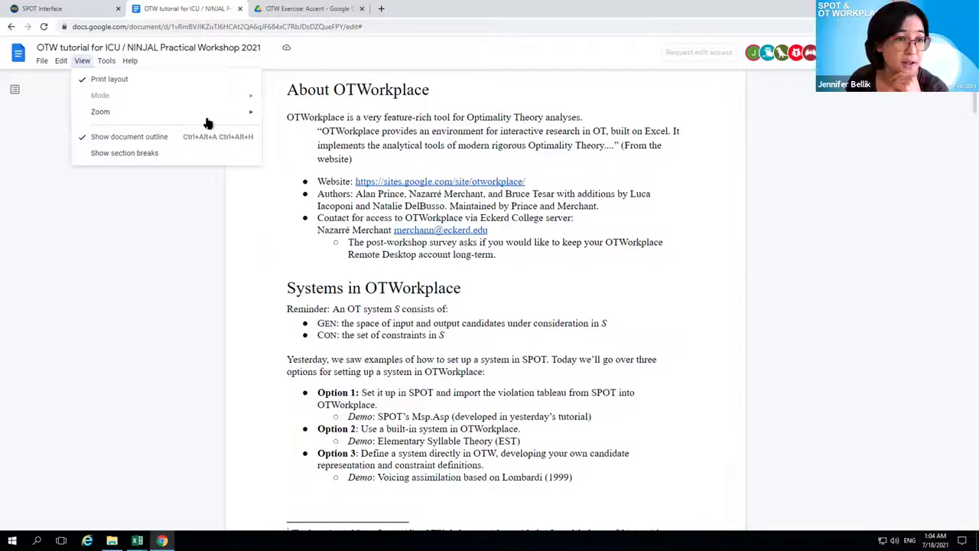
mouse_move(256, 115)
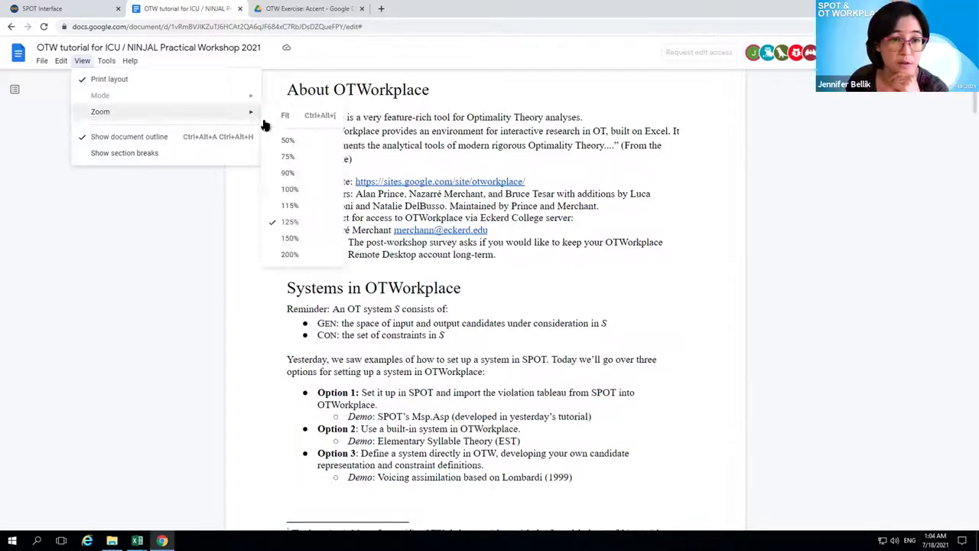
click(313, 238)
- Read through the three options for setting up a system, highlighting Msp.Asp and Elementary Syllable Theory, and on to the Demo 1 instructions
scroll(356, 269, down, 5)
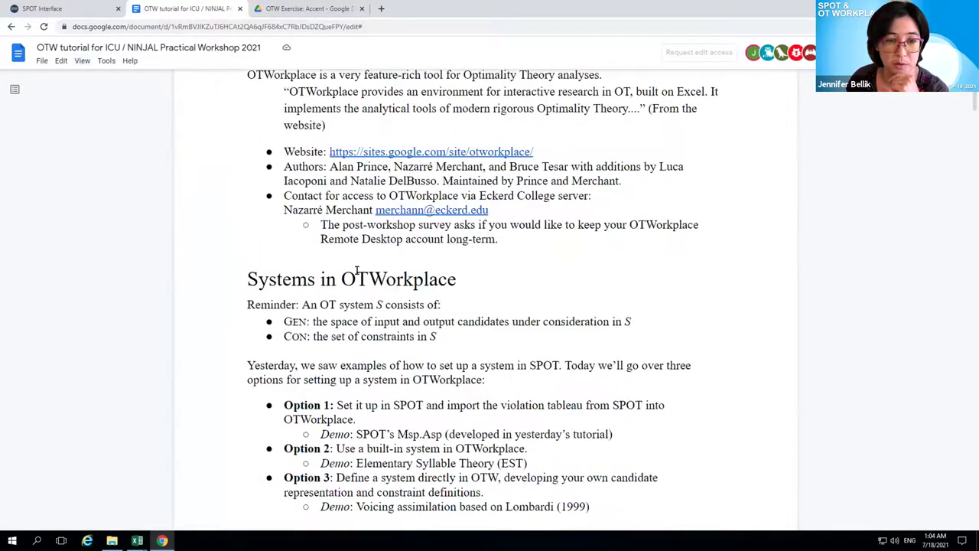
scroll(356, 269, up, 1)
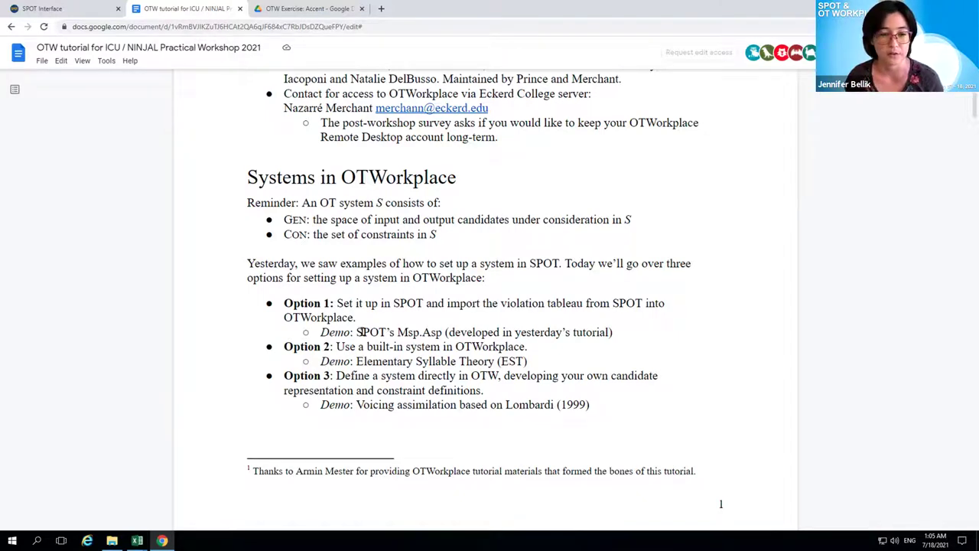
drag(397, 332, 441, 332)
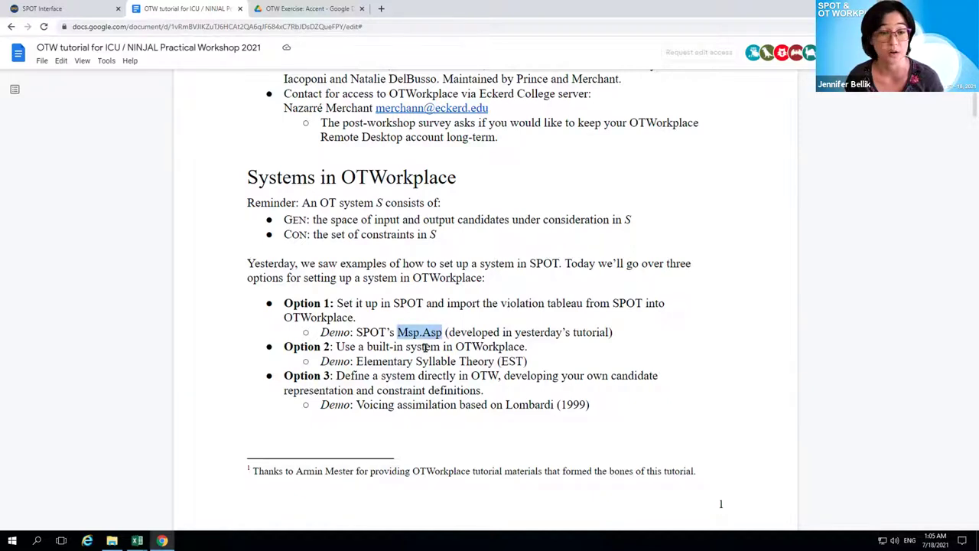
drag(357, 361, 500, 361)
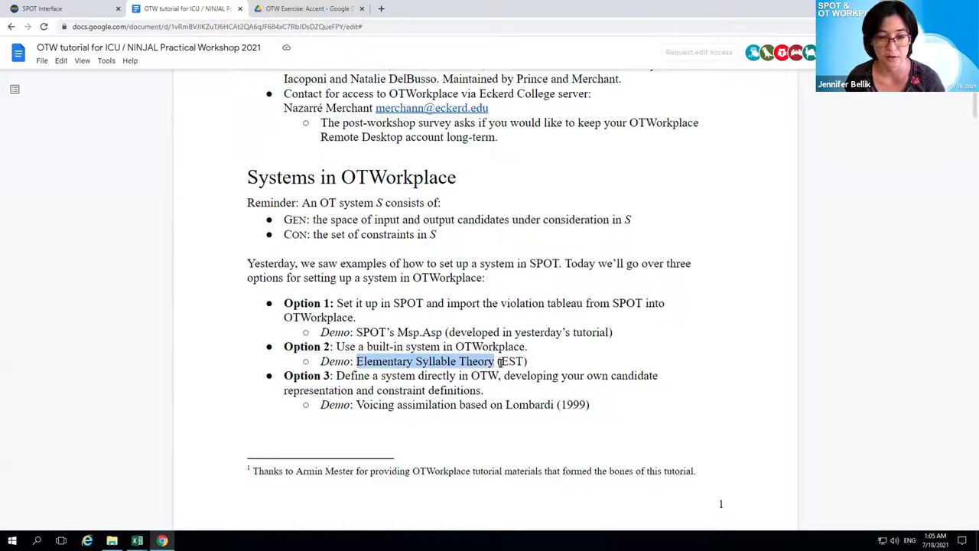
click(346, 382)
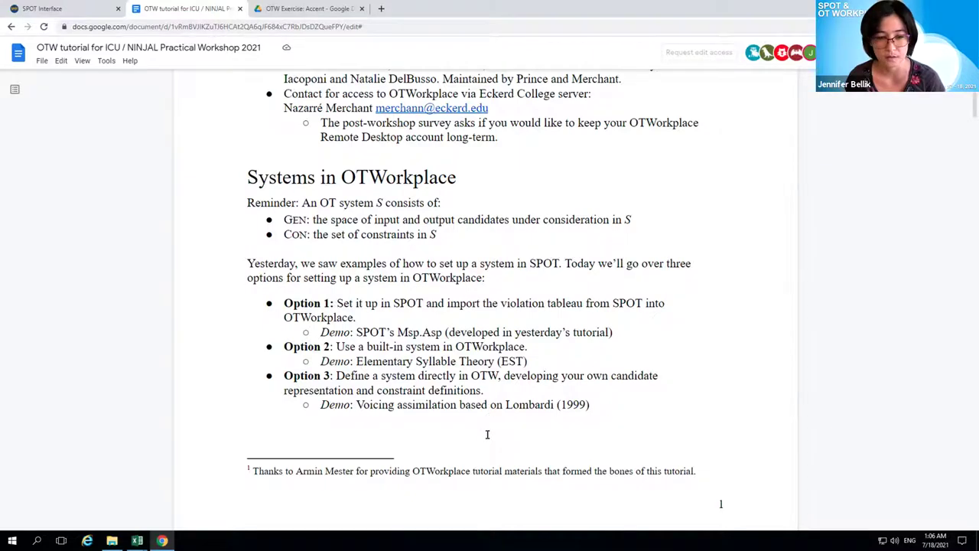
scroll(487, 434, down, 7)
scroll(486, 434, down, 3)
scroll(487, 434, up, 3)
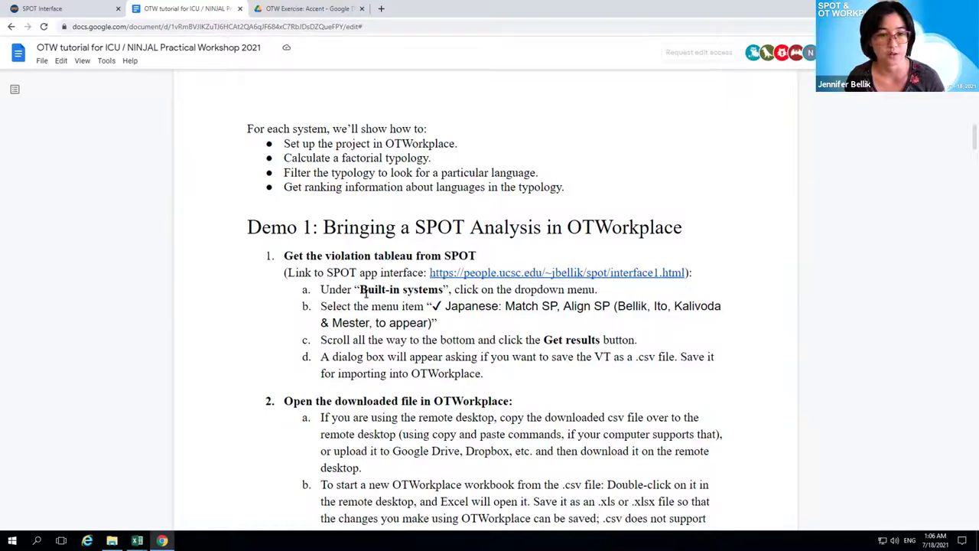
- Switch to the SPOT interface, enlarge the page, and load the built-in system "Japanese ✓: Match SP, Align SP"
click(69, 11)
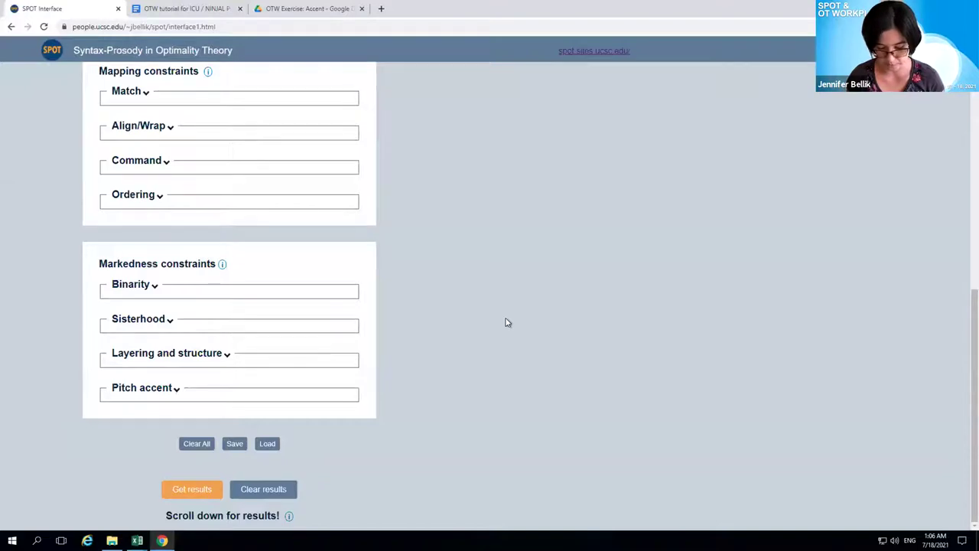
key(ctrl+plus)
key(ctrl+plus)
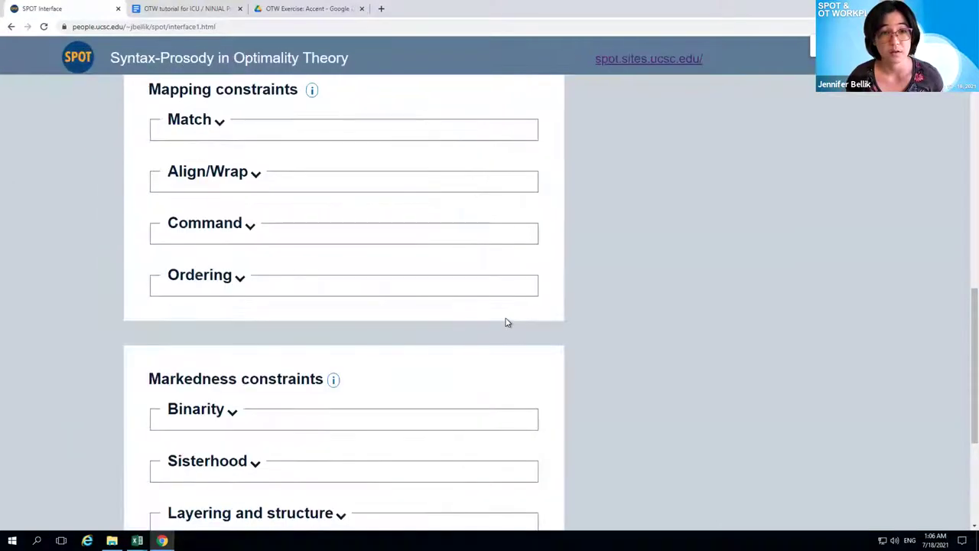
scroll(525, 316, up, 10)
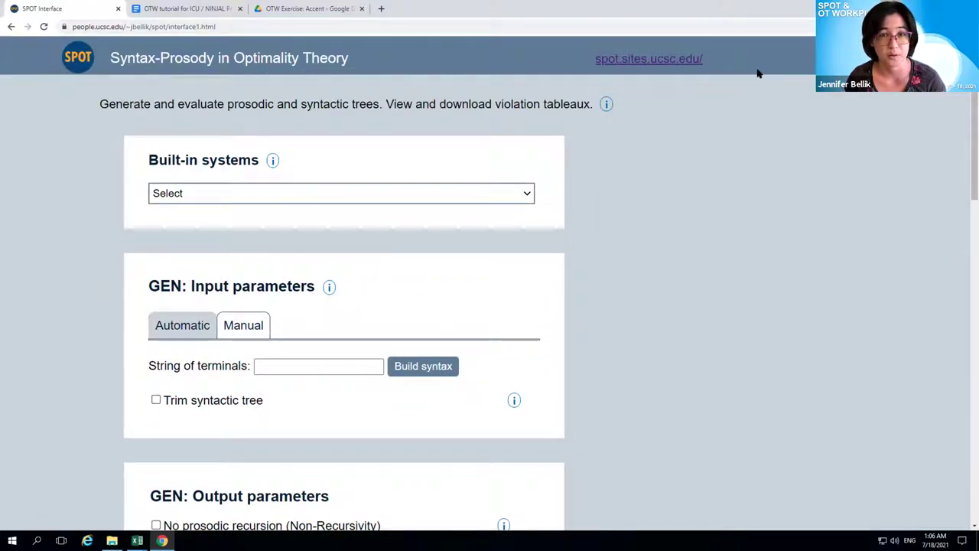
click(245, 195)
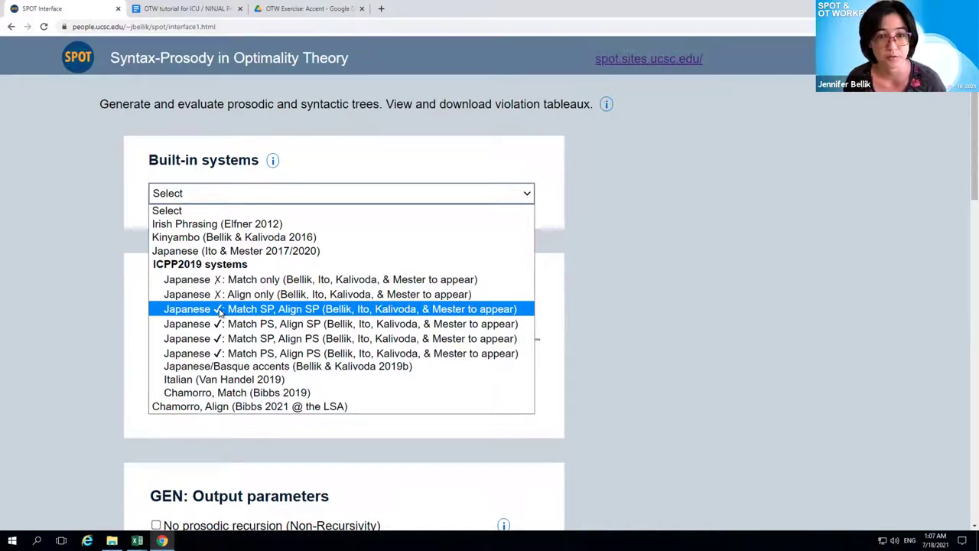
click(314, 309)
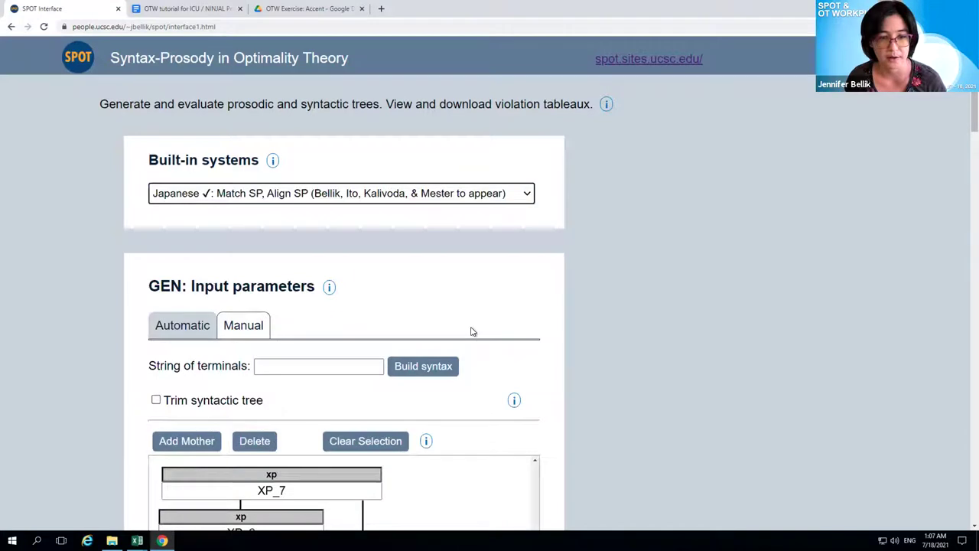
- Review the loaded system's syntactic input trees, output parameters, prosodic categories, and mapping and markedness constraints
scroll(470, 329, down, 3)
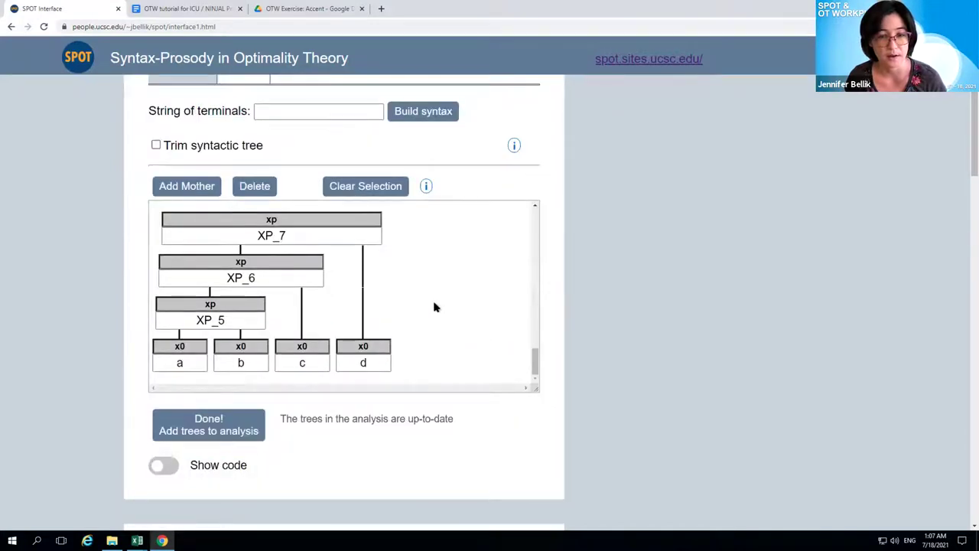
scroll(433, 307, up, 10)
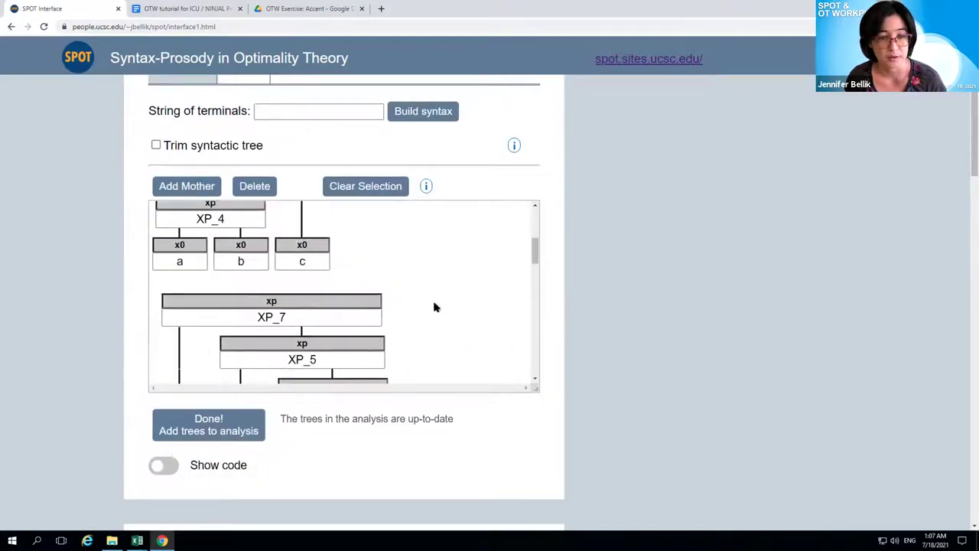
scroll(433, 307, down, 4)
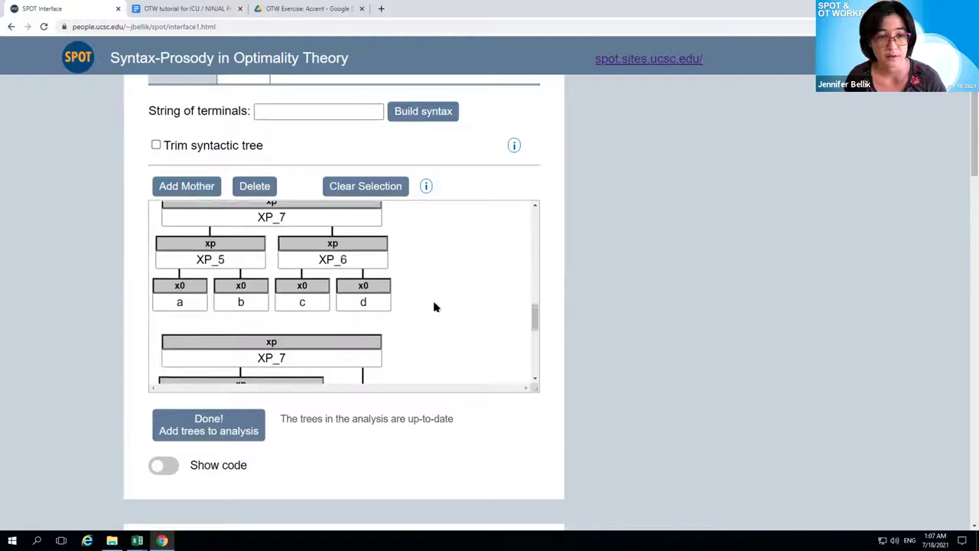
scroll(433, 306, down, 1)
scroll(567, 323, down, 2)
scroll(568, 332, down, 3)
scroll(349, 411, down, 1)
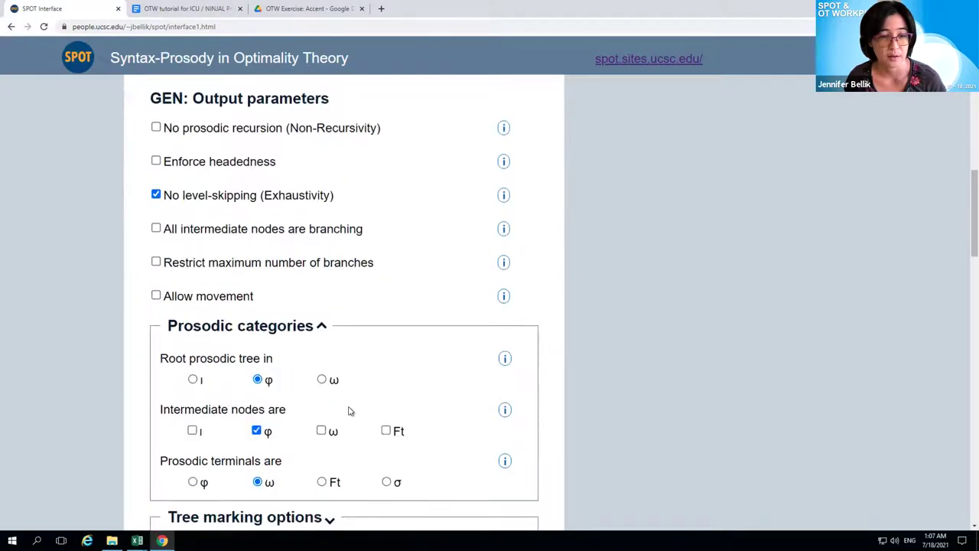
scroll(349, 411, down, 1)
scroll(505, 403, down, 3)
scroll(505, 403, down, 6)
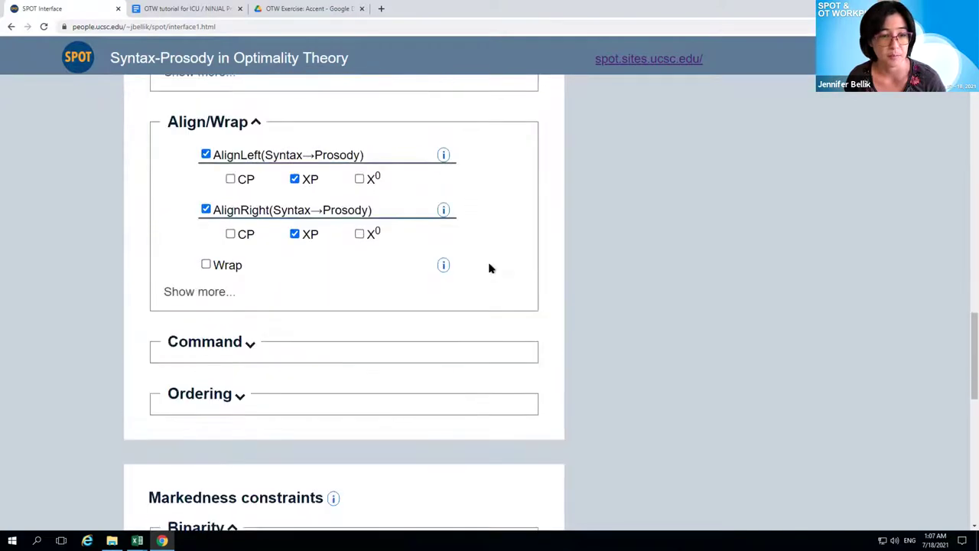
scroll(488, 272, down, 6)
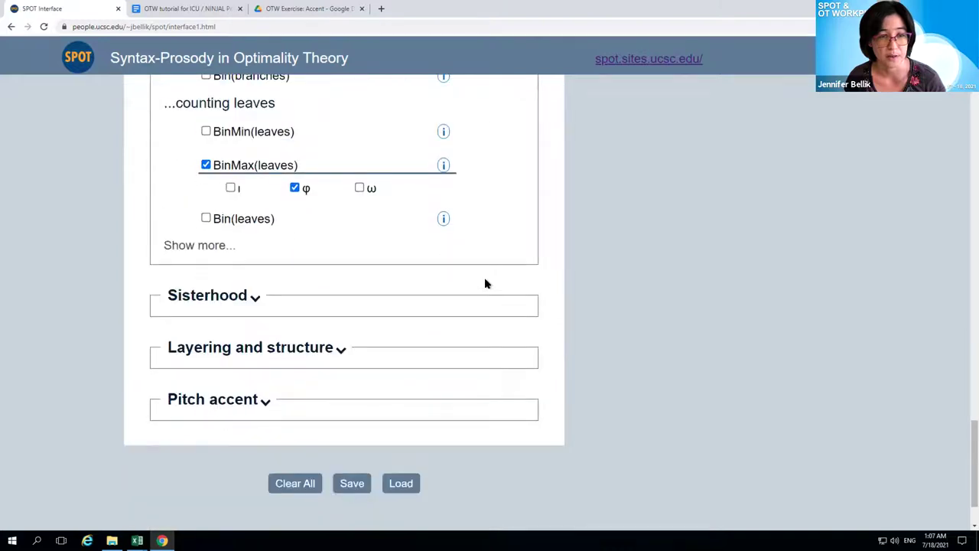
scroll(493, 304, down, 1)
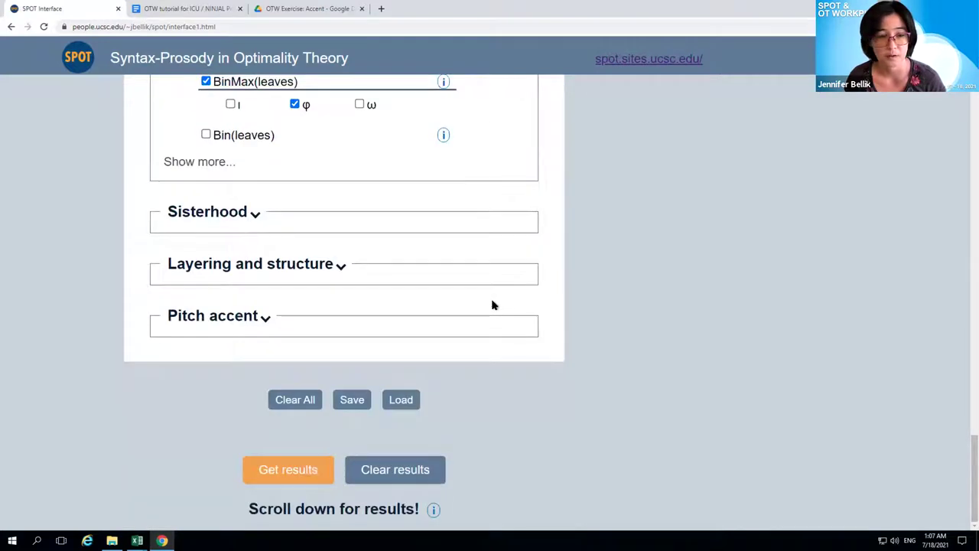
- Generate the violation tableau results and show the downloaded SPOT_Results (1).csv in its folder
click(289, 472)
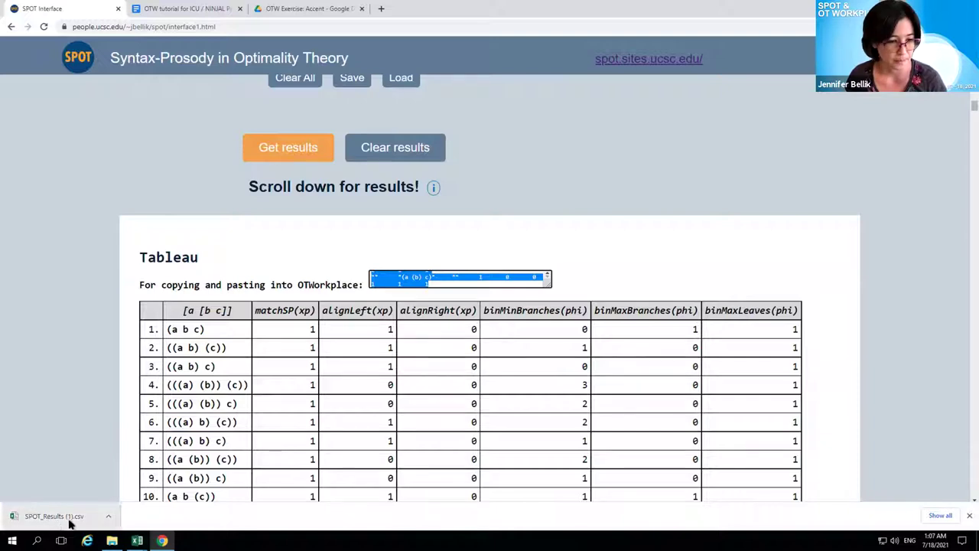
click(107, 517)
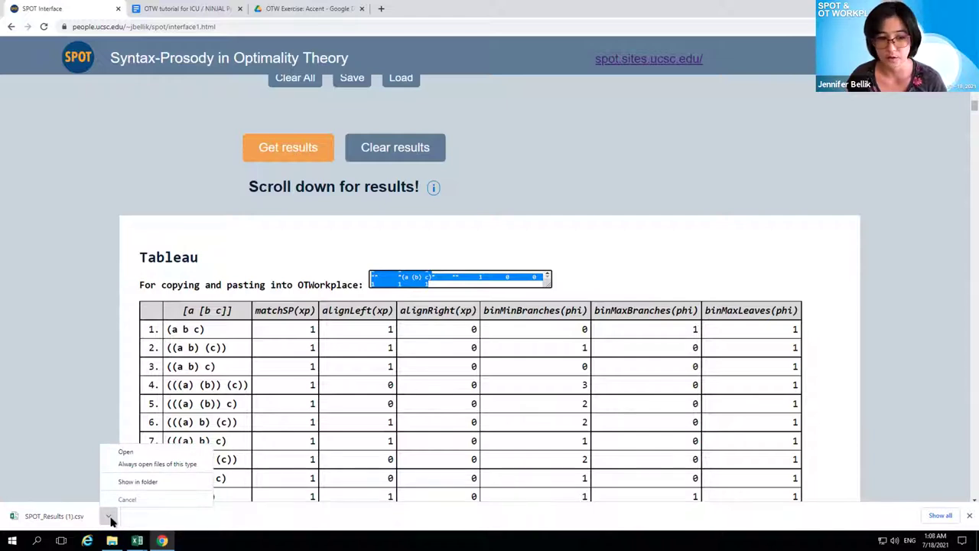
click(127, 482)
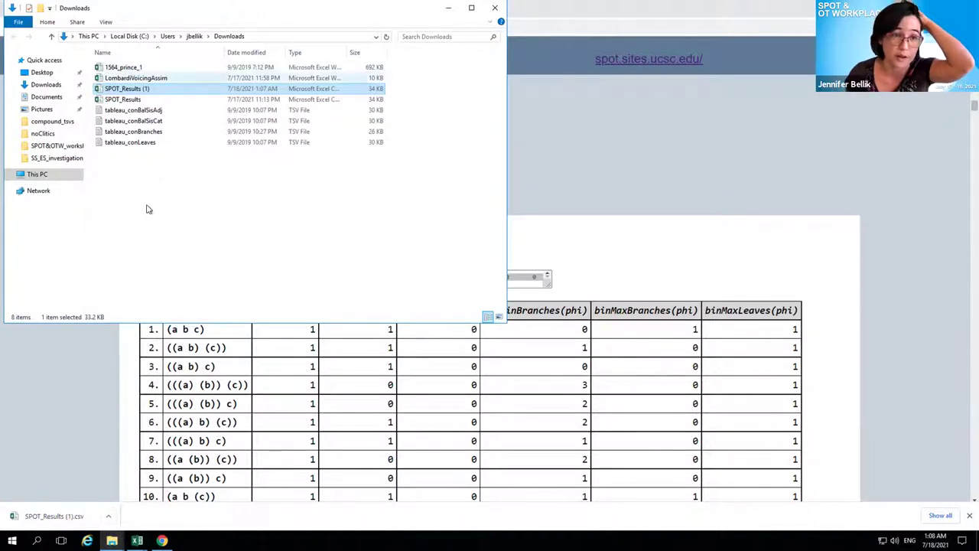
- Open the downloaded SPOT_Results (1).csv in Excel, maximize its window, and enlarge the sheet to 130% zoom
click(108, 515)
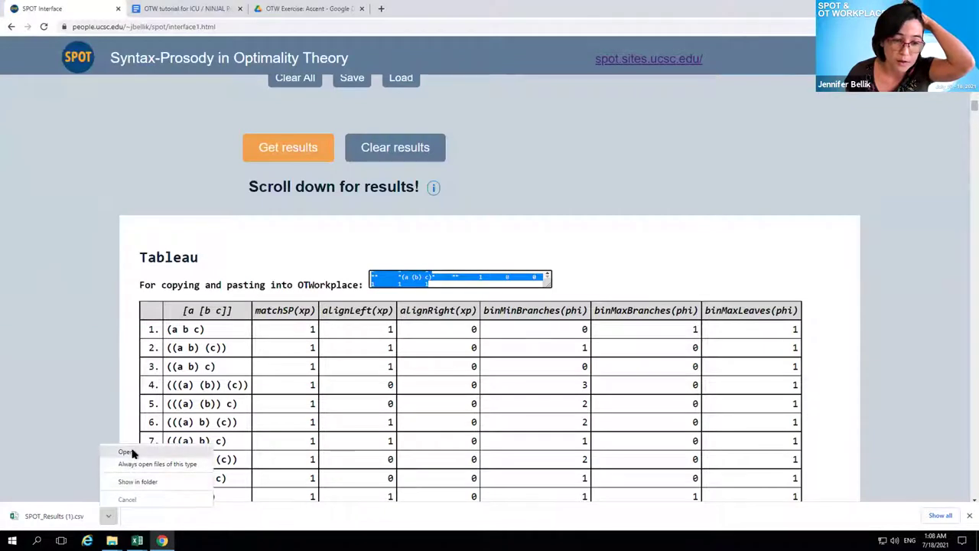
click(130, 455)
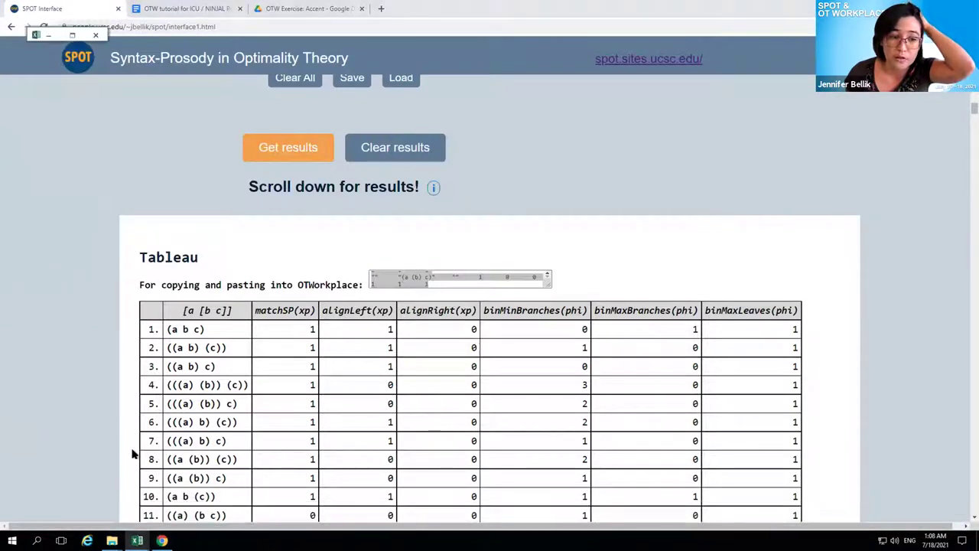
click(72, 35)
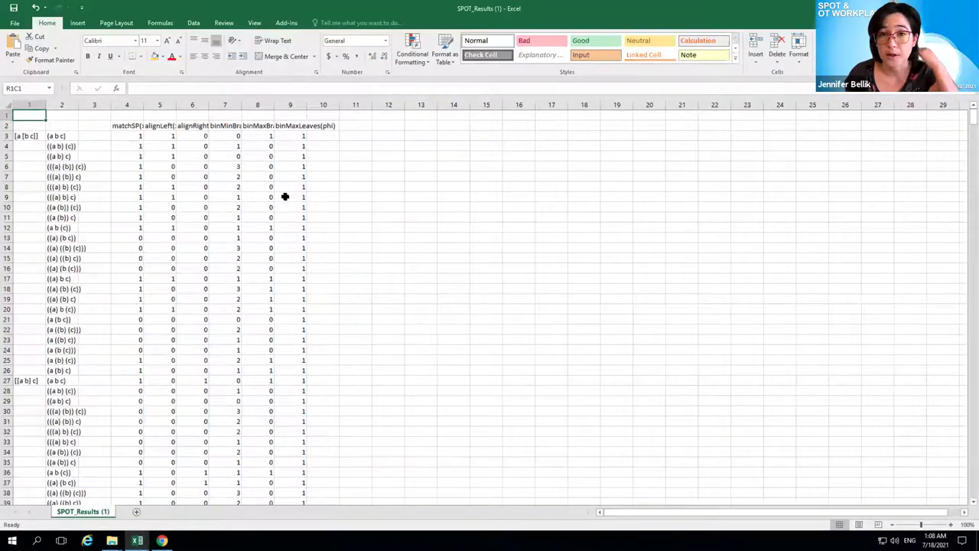
click(951, 524)
click(952, 526)
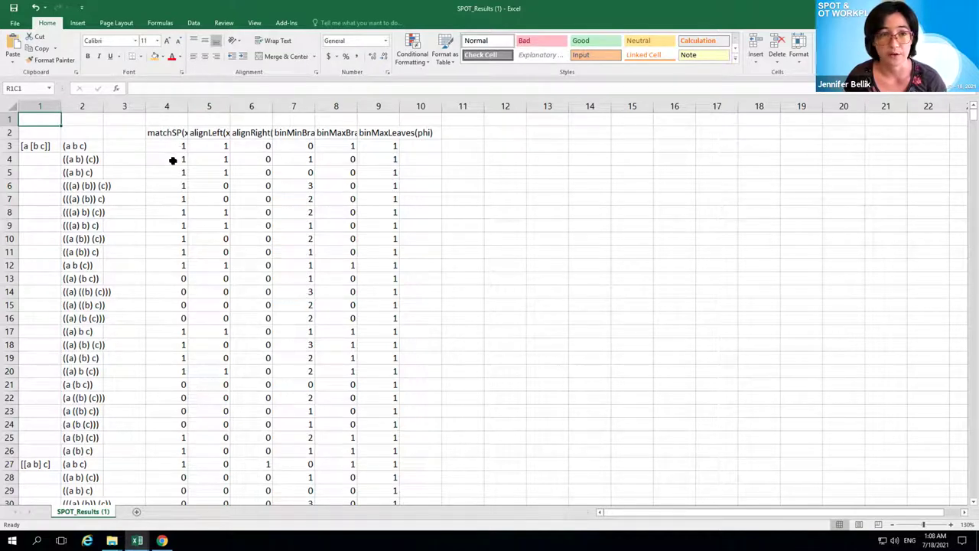
- Save the results as an Excel Workbook named "spot" in the SPOT&OTW_workshop_July2021 folder
click(15, 23)
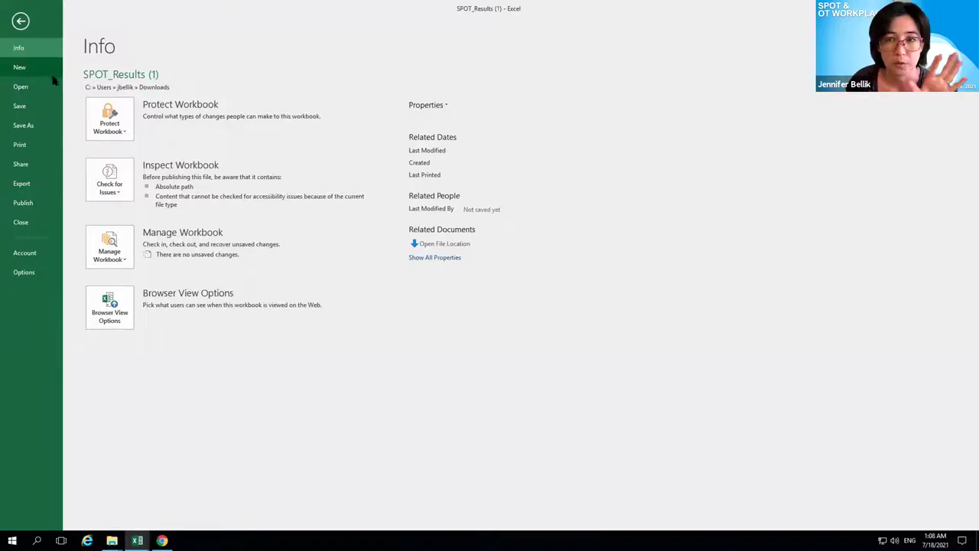
click(22, 127)
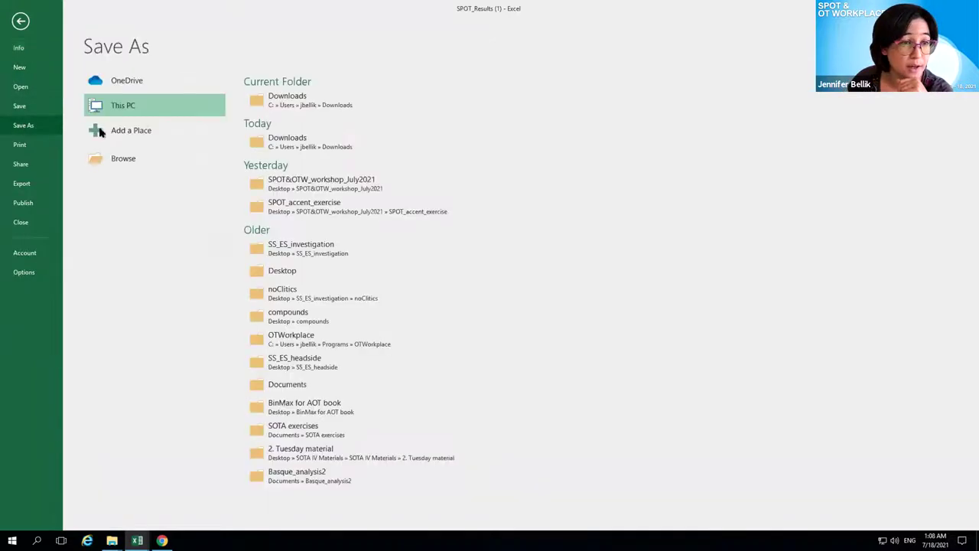
click(346, 186)
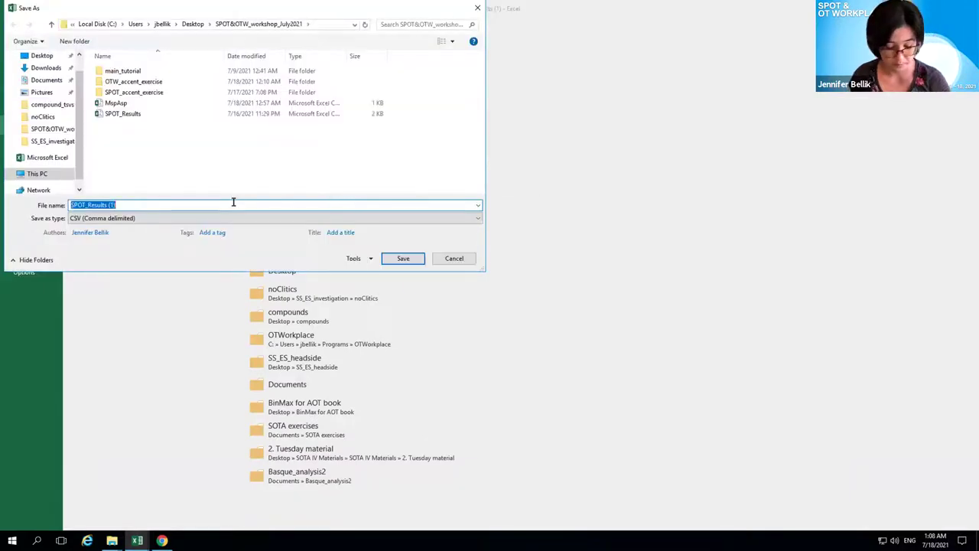
text(spot)
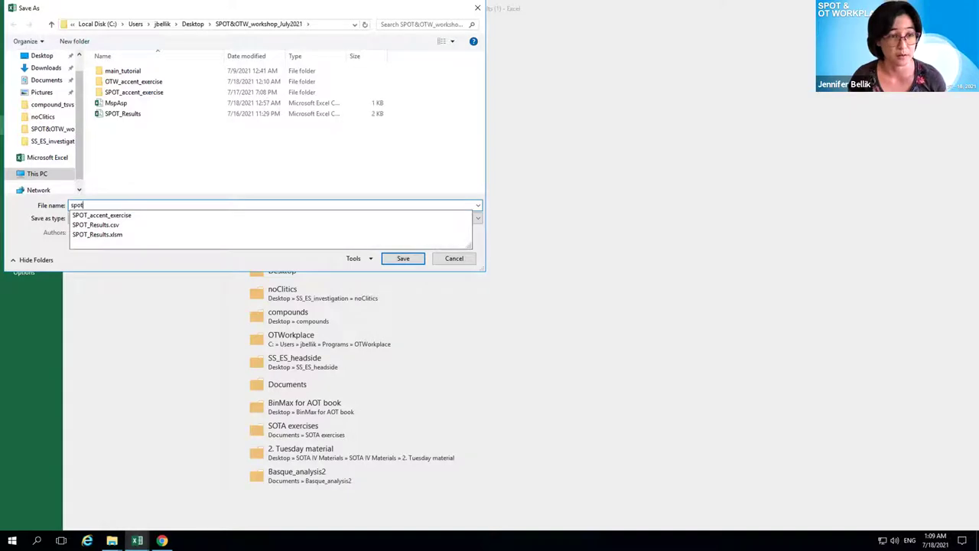
click(208, 266)
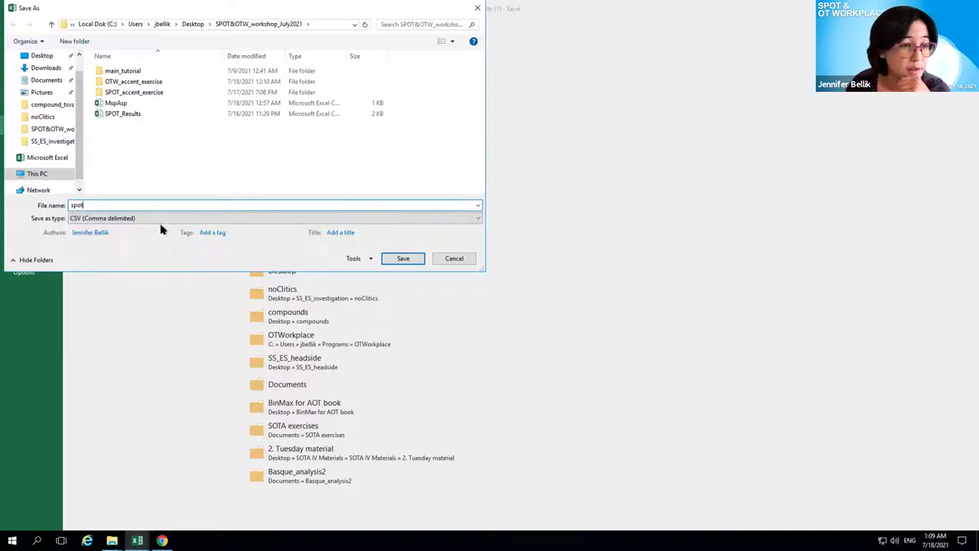
click(151, 219)
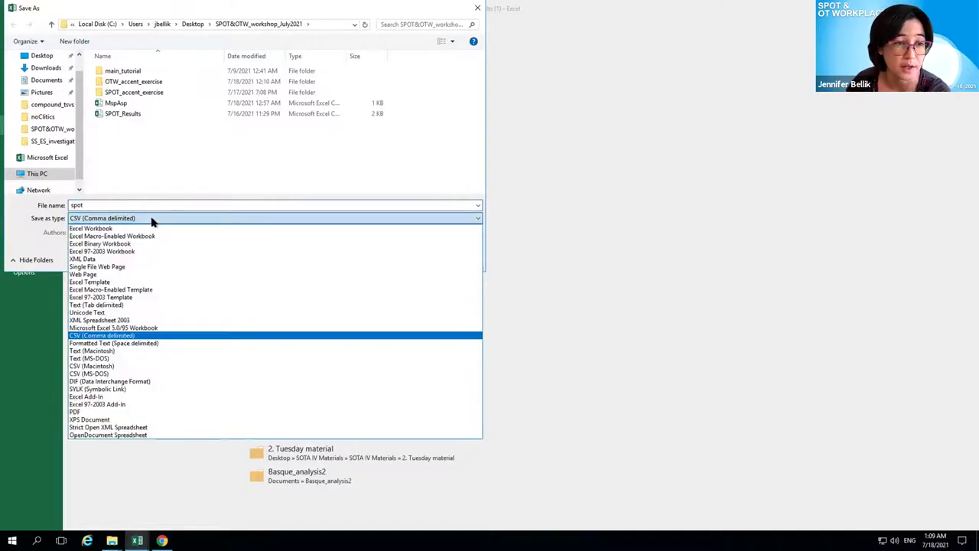
click(142, 227)
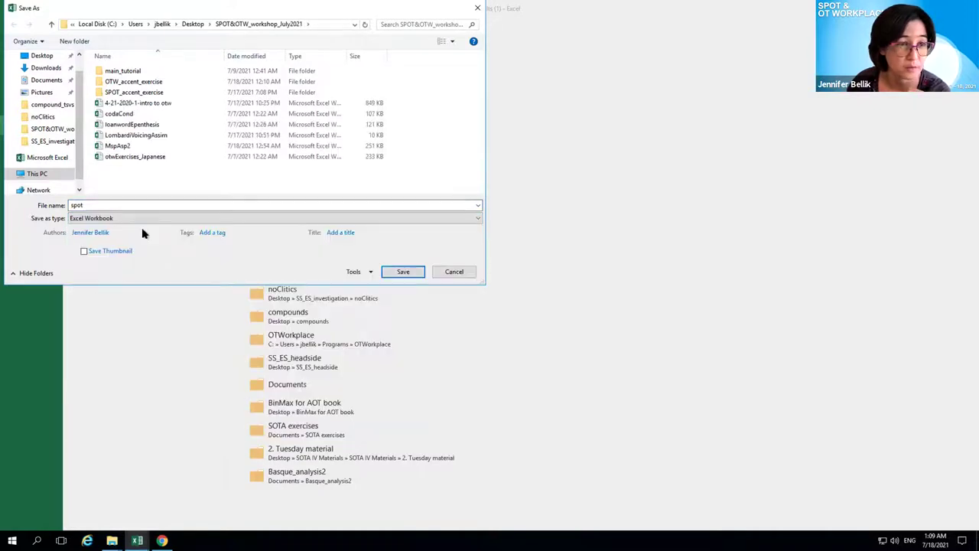
click(404, 271)
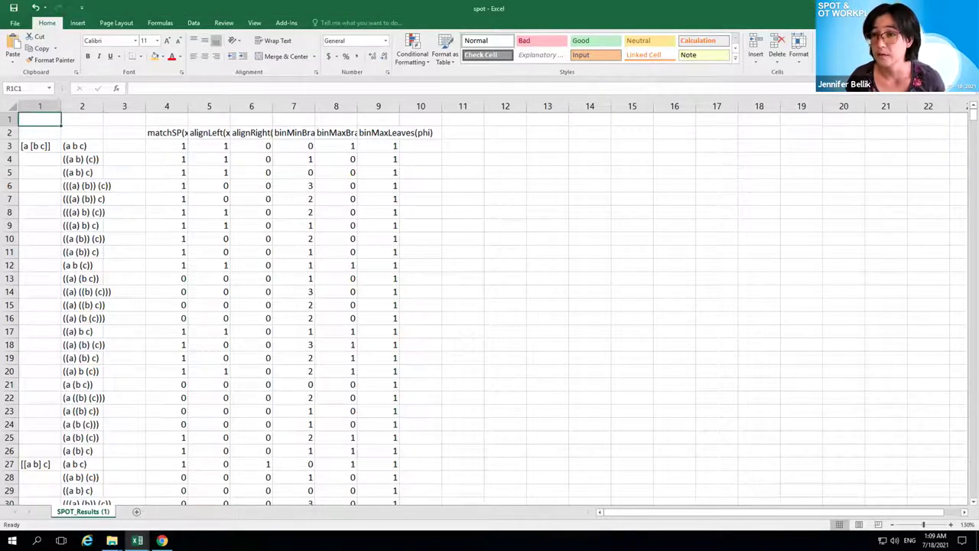
- Restore down the Excel and browser windows, show the OTW tutorial document in the browser, and reposition the browser window
key(super+Down)
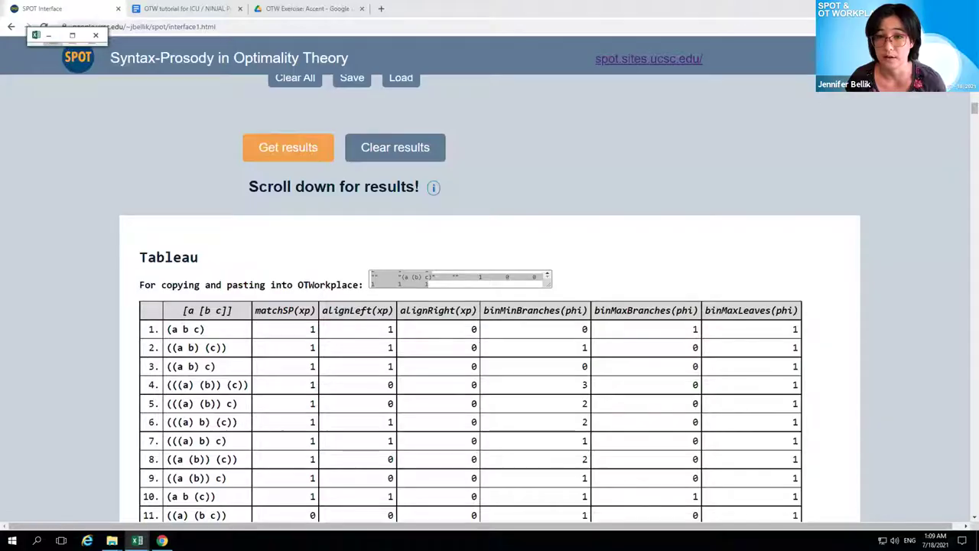
click(459, 279)
key(super+Down)
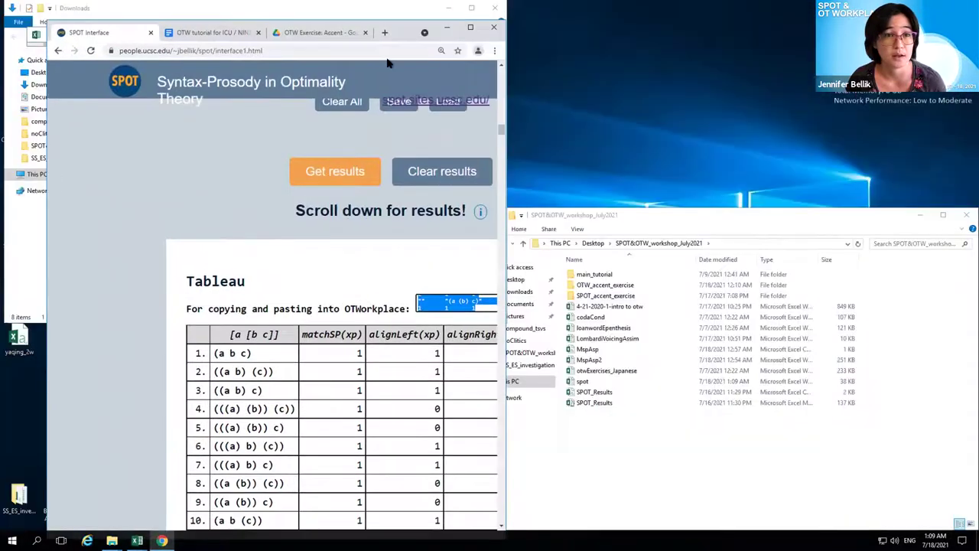
click(212, 35)
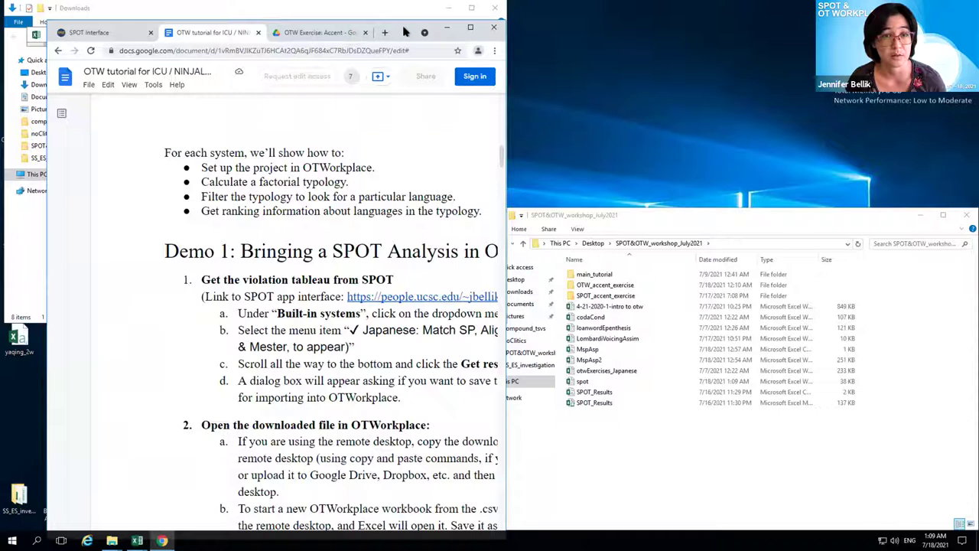
drag(376, 17, 647, 39)
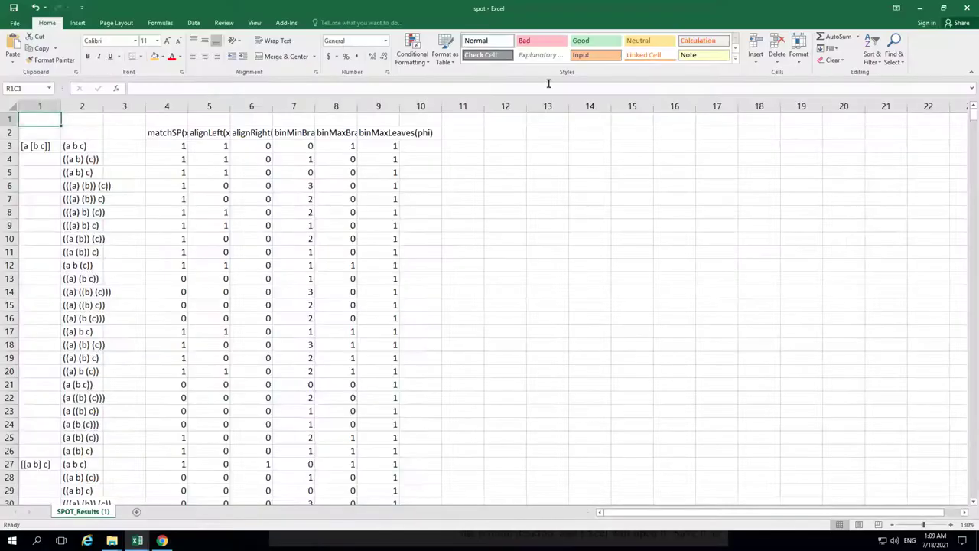
- Restore the spot workbook to a floating window, move it over the desktop, and enlarge it until the tableau is readable
click(944, 7)
drag(108, 44, 529, 544)
drag(345, 37, 673, 37)
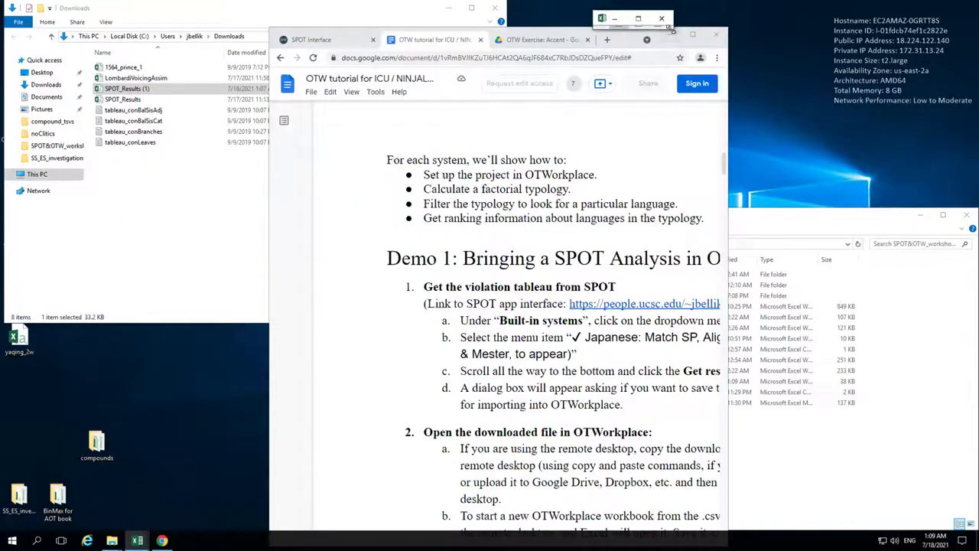
drag(729, 198, 772, 325)
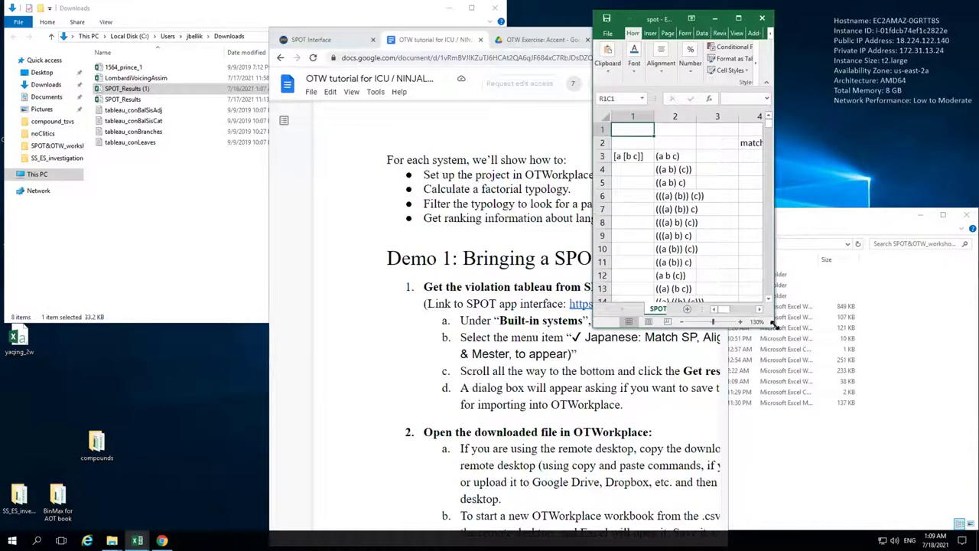
drag(810, 390, 922, 520)
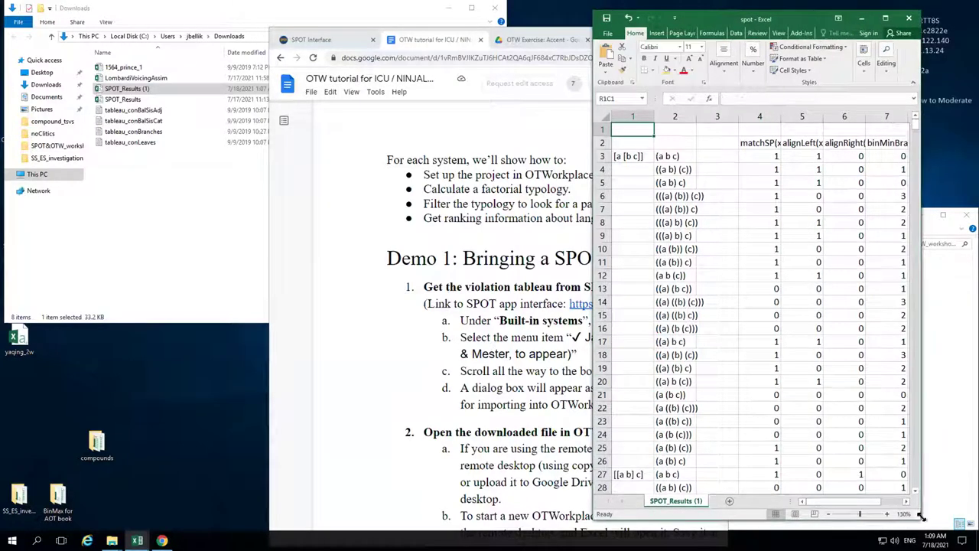
- Arrange the tutorial document and the spot workbook side by side, widening the workbook to fill the space beside the browser
click(404, 138)
drag(472, 32, 217, 11)
click(784, 19)
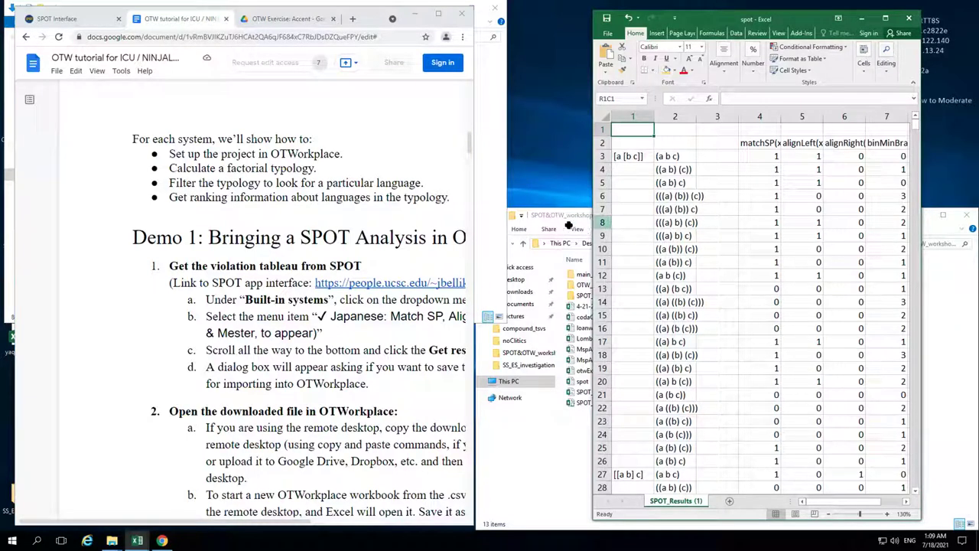
click(602, 222)
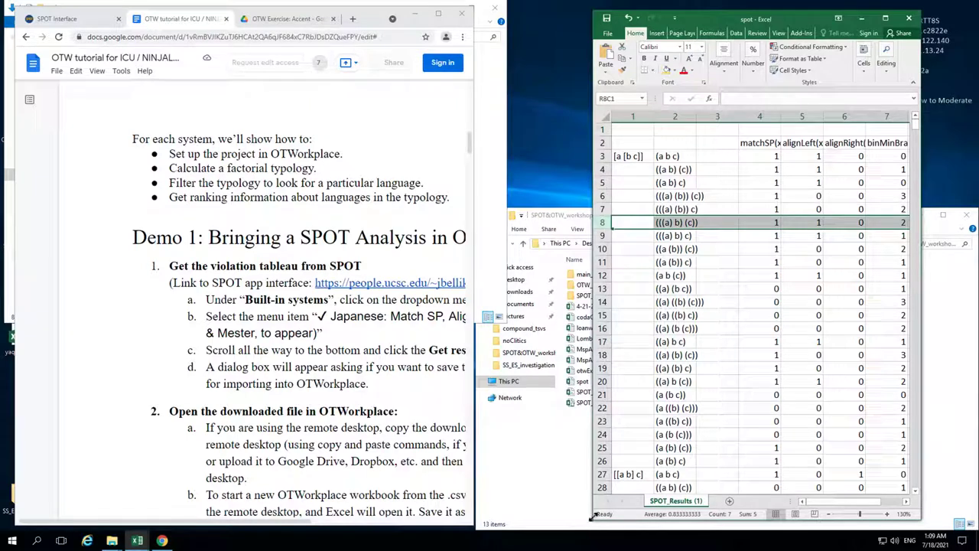
drag(591, 518, 477, 517)
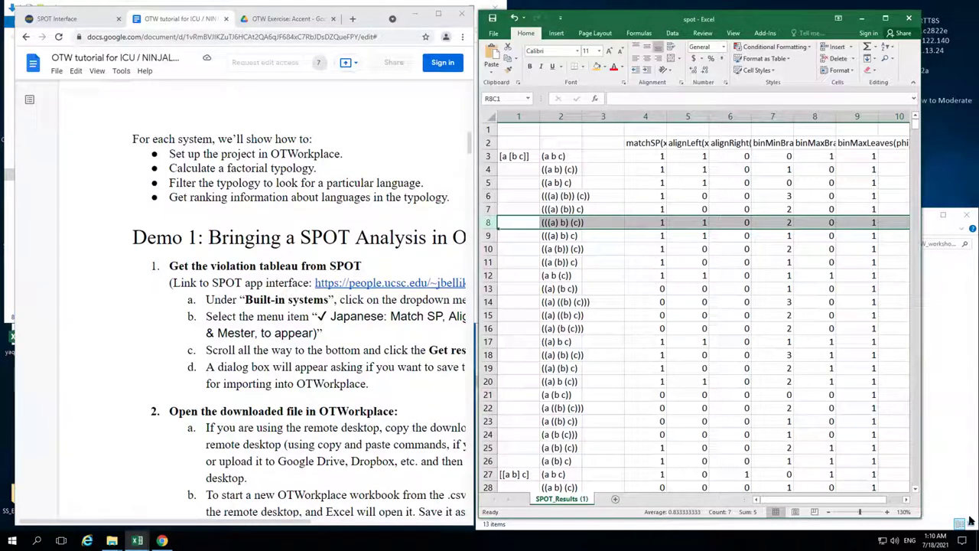
drag(970, 520, 969, 525)
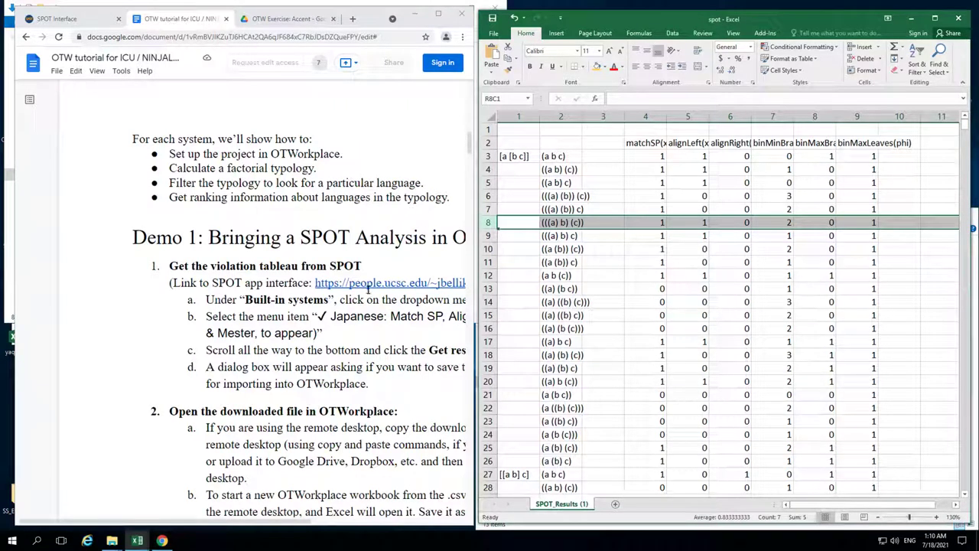
- Switch to the SPOT interface, return to its Built-in systems section, and reduce the page zoom to fit the narrower window
click(85, 19)
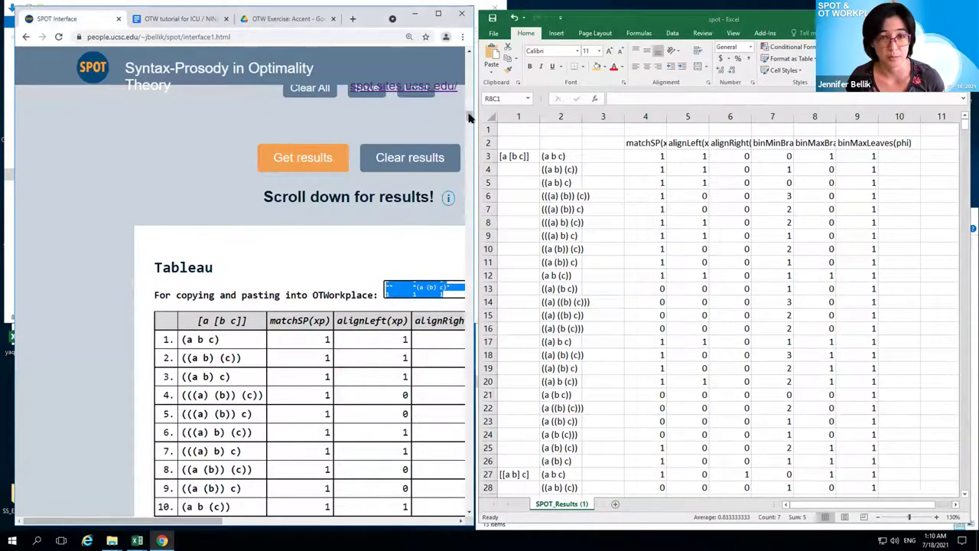
scroll(354, 191, up, 10)
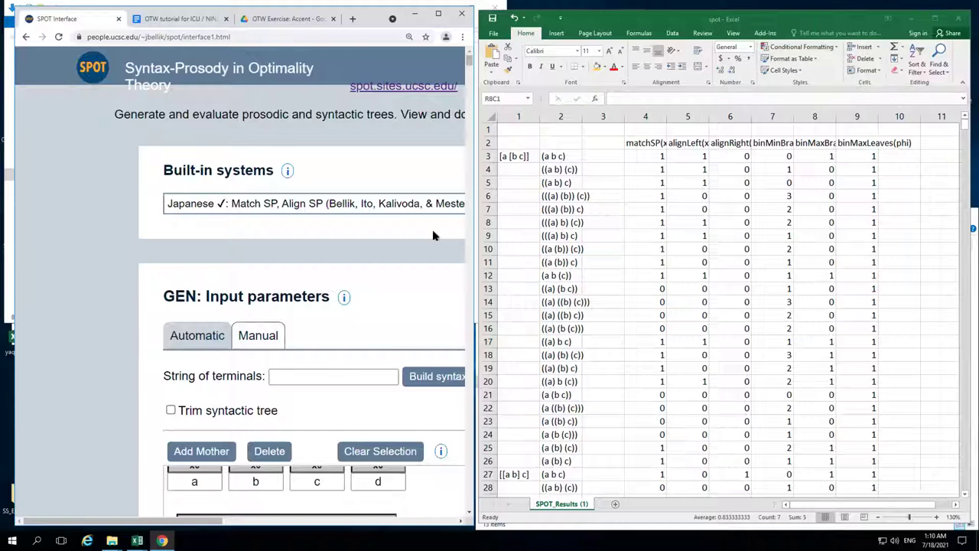
key(ctrl+minus)
key(ctrl+minus)
key(ctrl+minus)
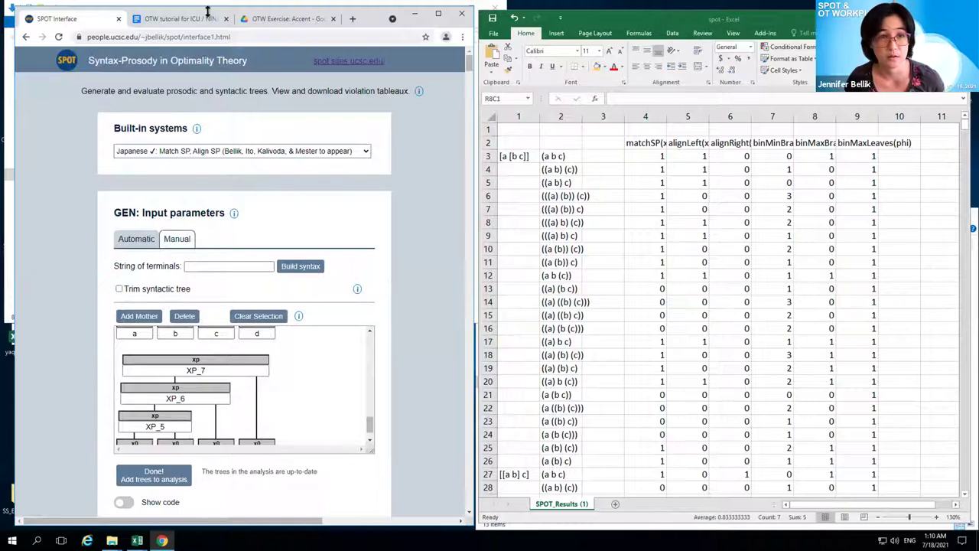
- Switch back to the OTW tutorial document and set its zoom to Fit
click(181, 19)
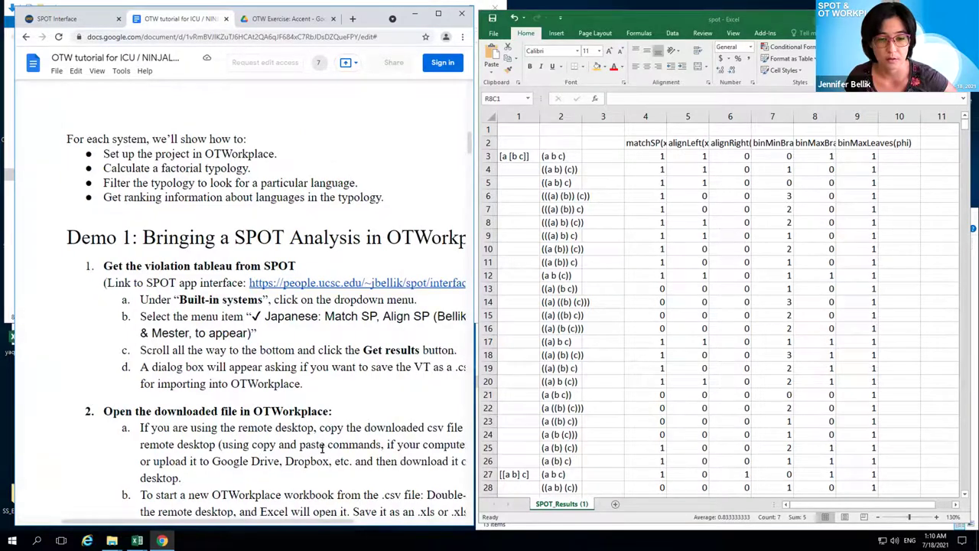
scroll(336, 455, right, 3)
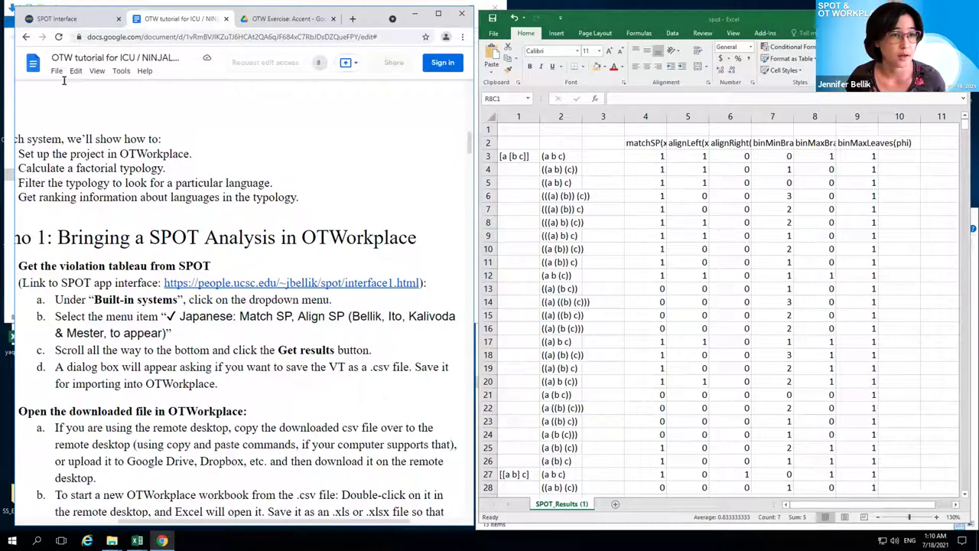
click(95, 71)
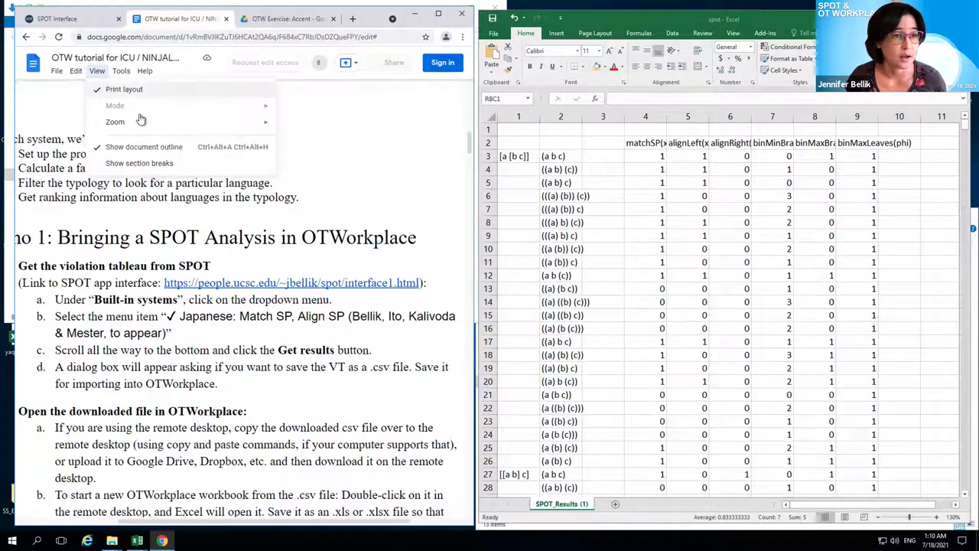
mouse_move(256, 128)
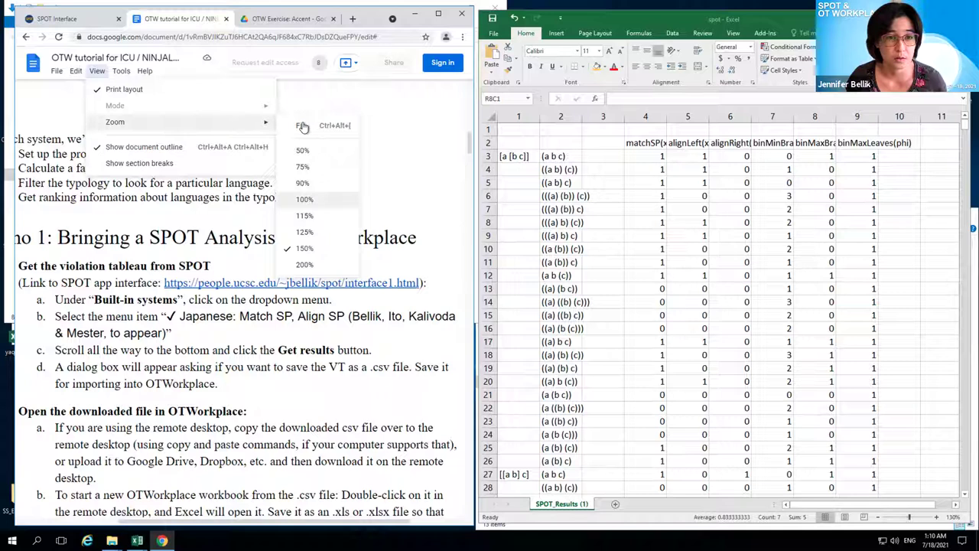
click(299, 125)
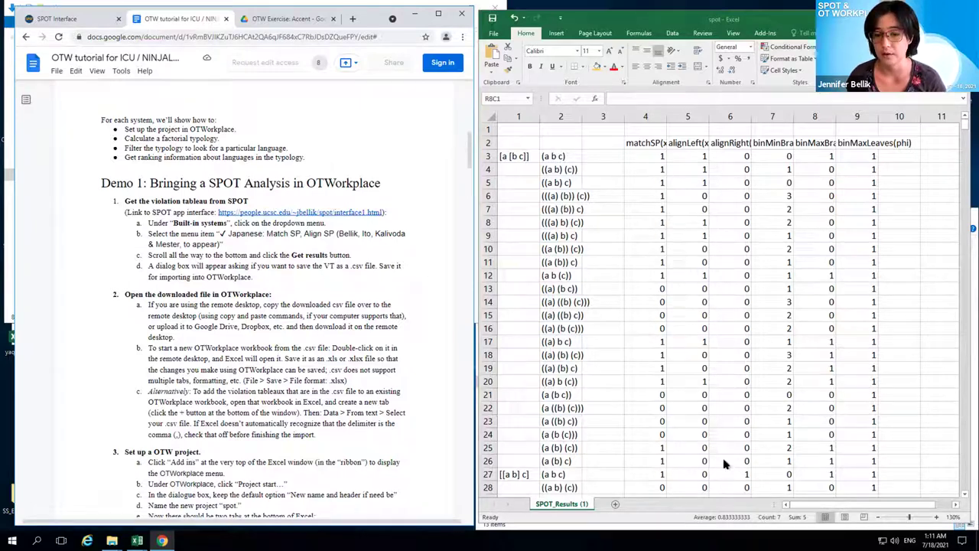
- Go to the tutorial's "Set up a OTW project" and "Calculate the factorial typology" instructions and set the document zoom to 100%
click(772, 23)
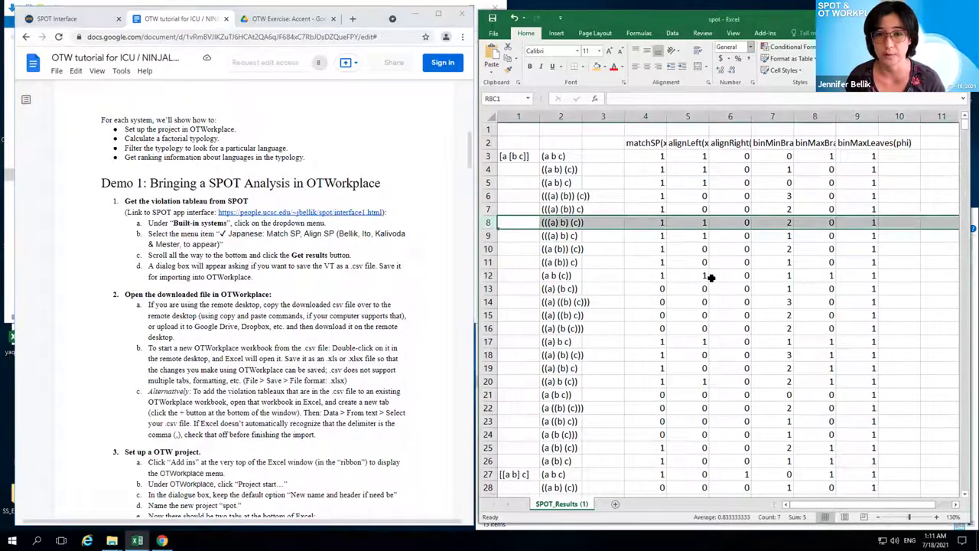
click(250, 446)
scroll(253, 451, down, 4)
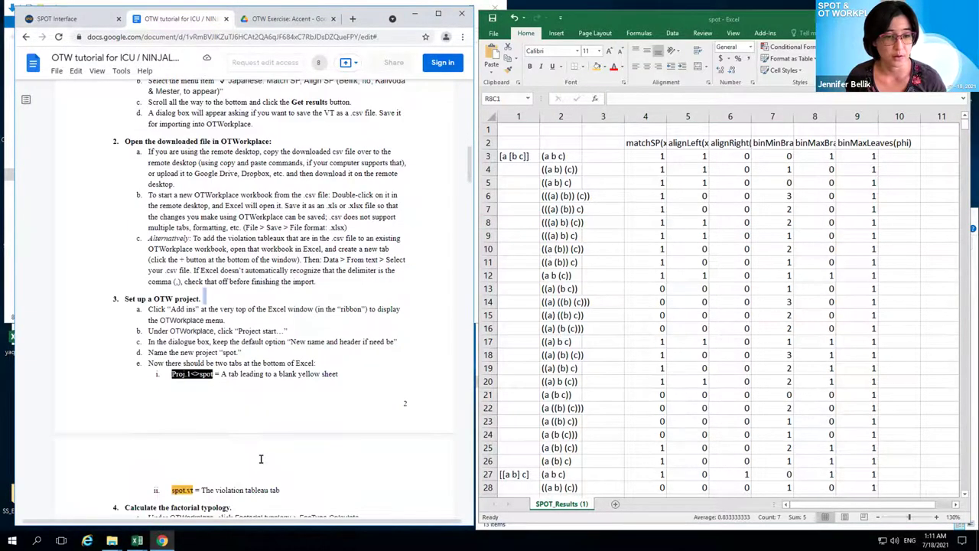
scroll(260, 459, down, 5)
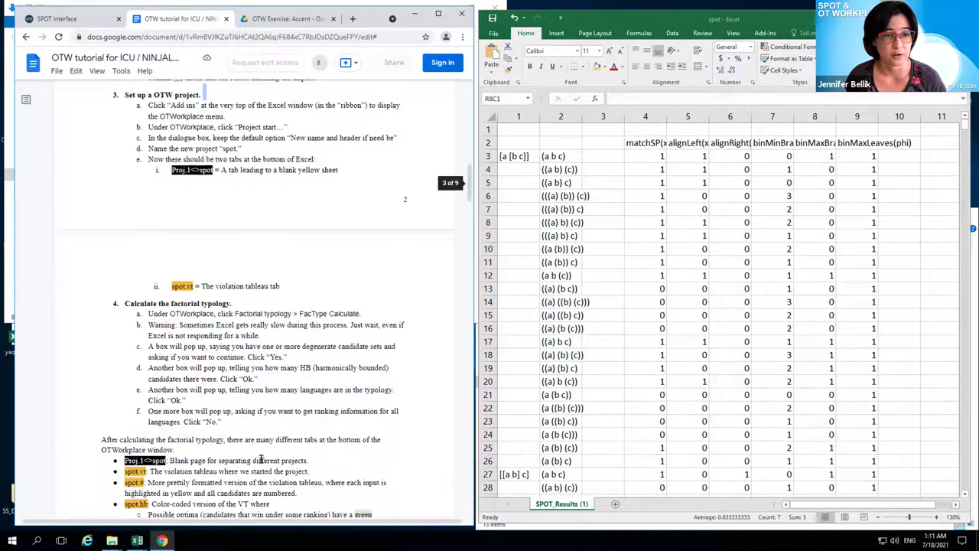
click(96, 72)
mouse_move(230, 126)
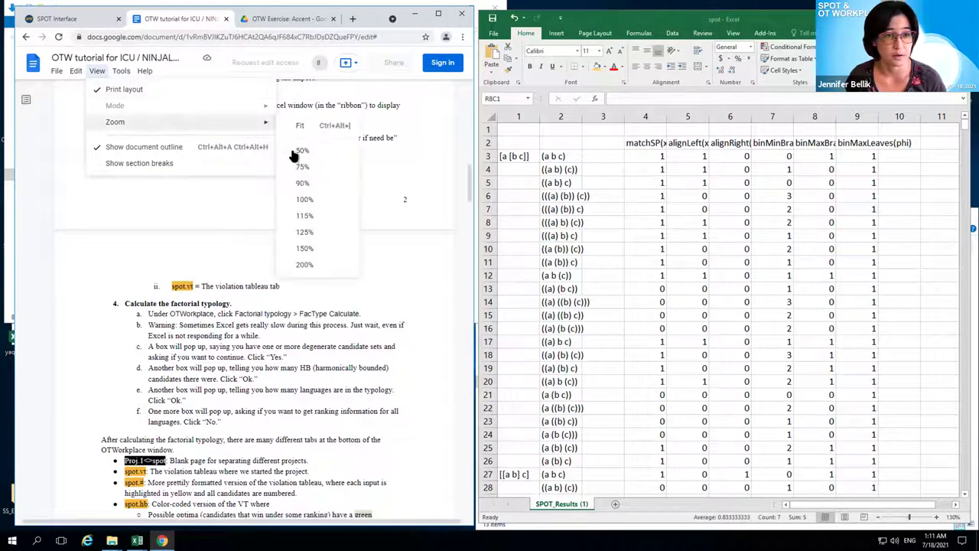
click(306, 200)
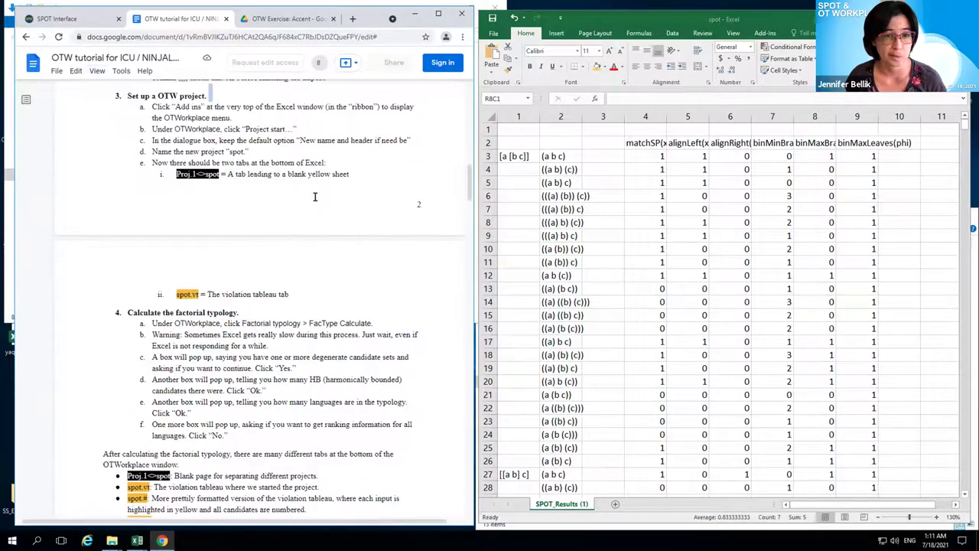
- Switch to the spot workbook, clear the row 8 selection by selecting a single tableau cell, and display the OTWorkplace add-in commands
click(755, 19)
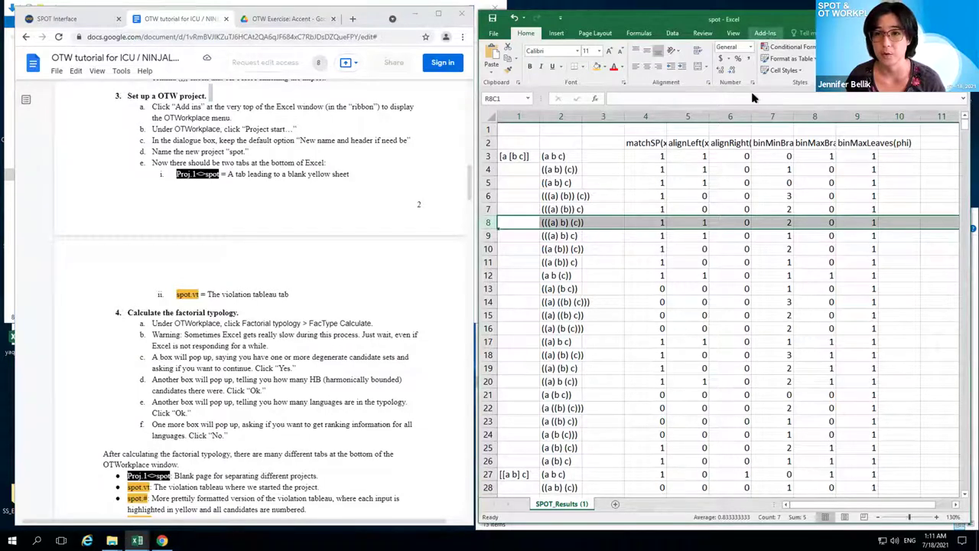
click(719, 183)
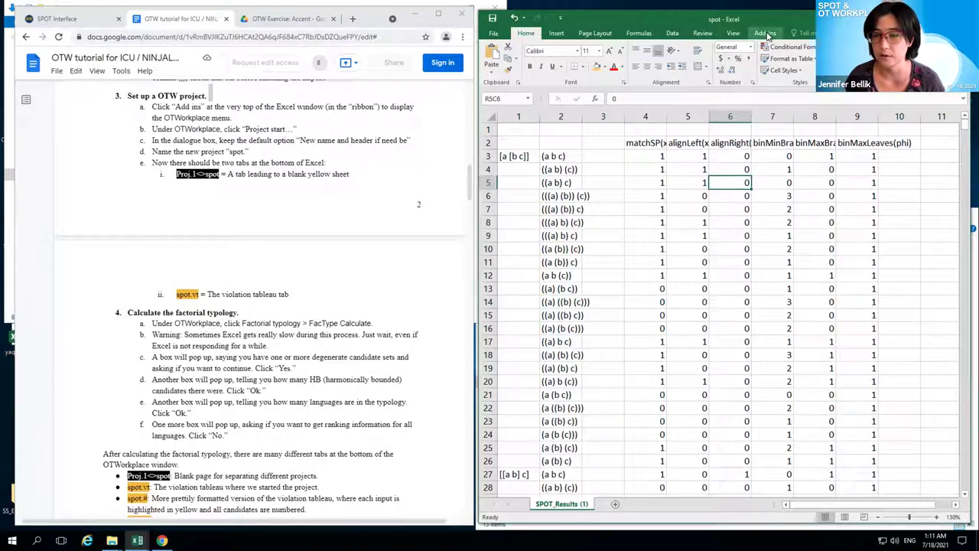
click(765, 33)
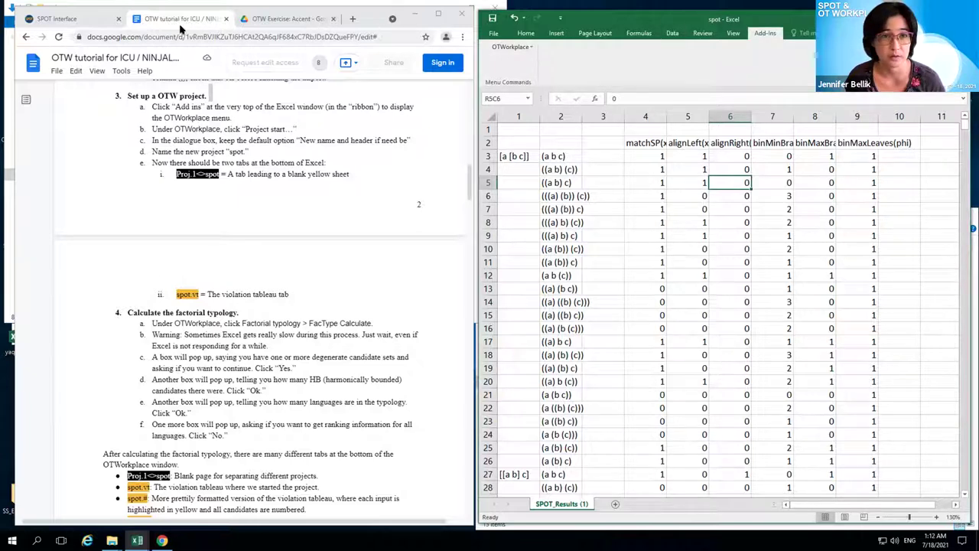
- Start an OTWorkplace project with the new name and header option, name it spot, and check its separator and violation tableau sheets
click(531, 47)
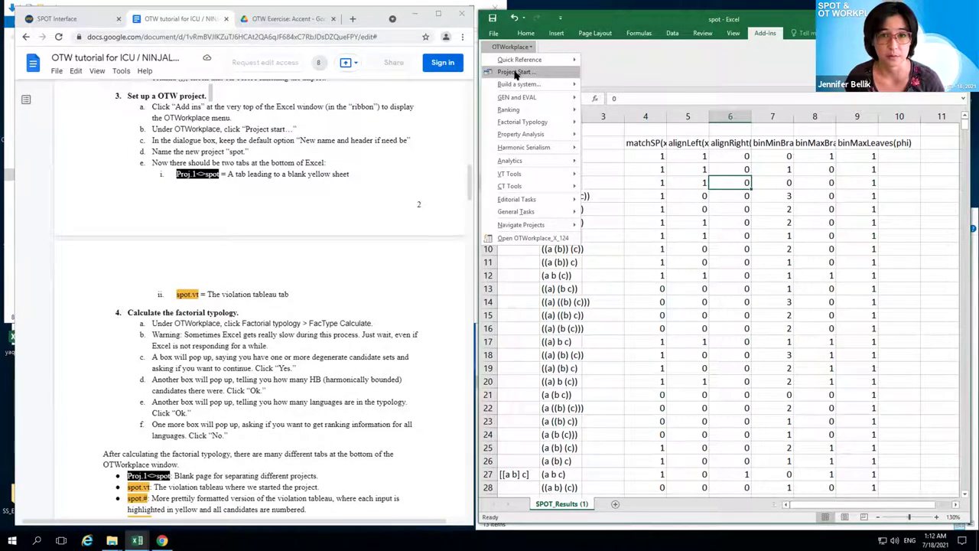
click(516, 73)
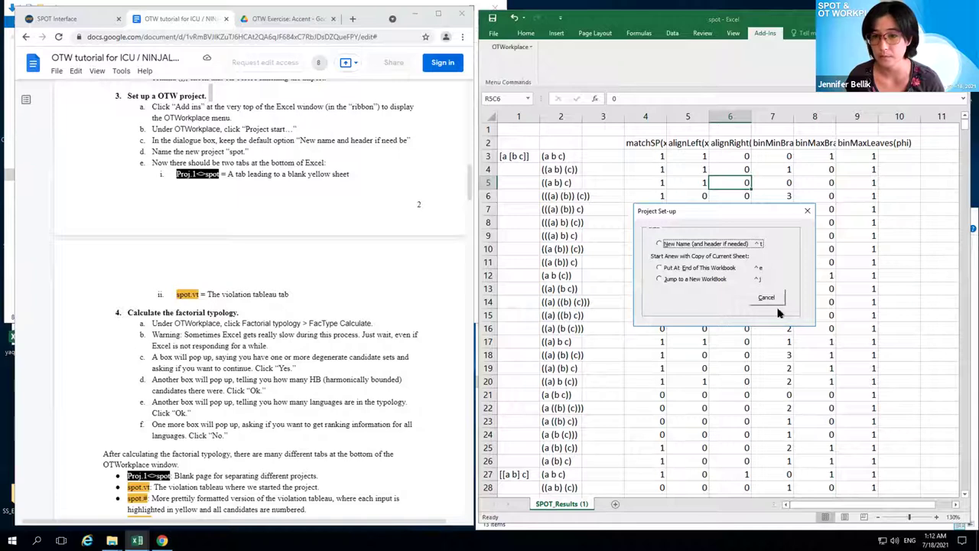
click(660, 244)
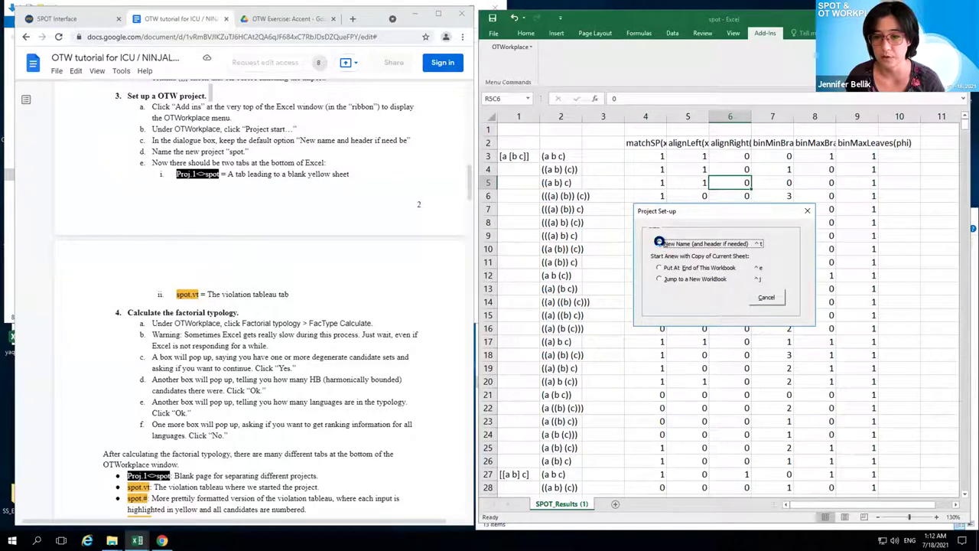
text(spot)
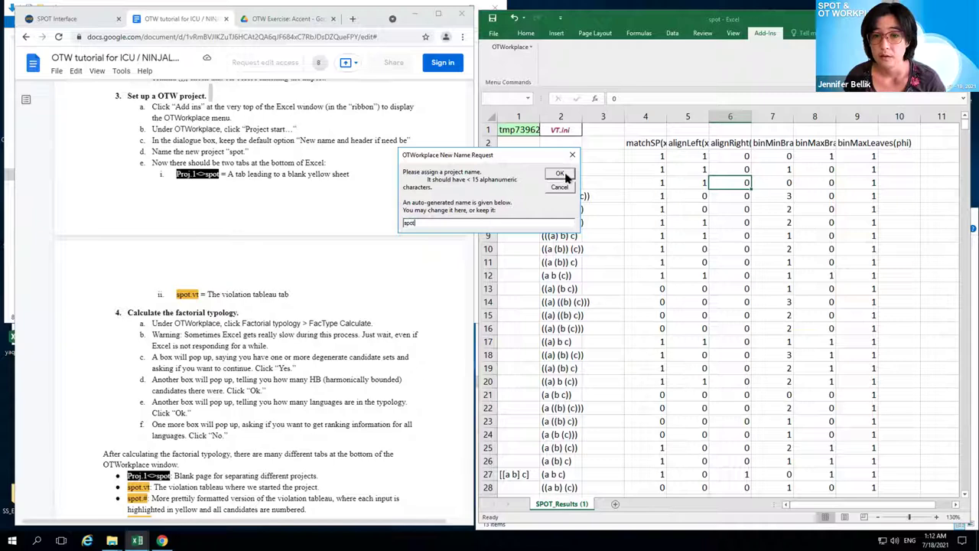
click(560, 174)
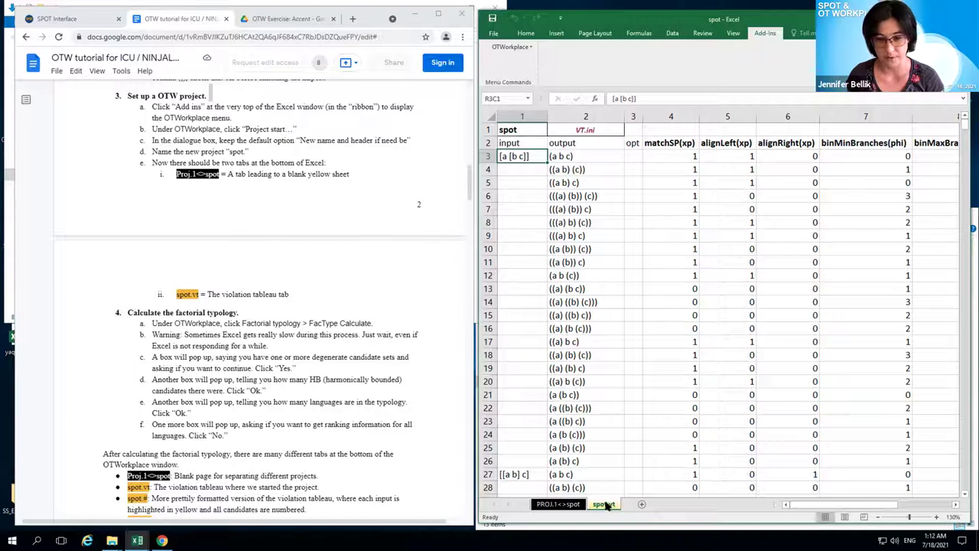
click(560, 504)
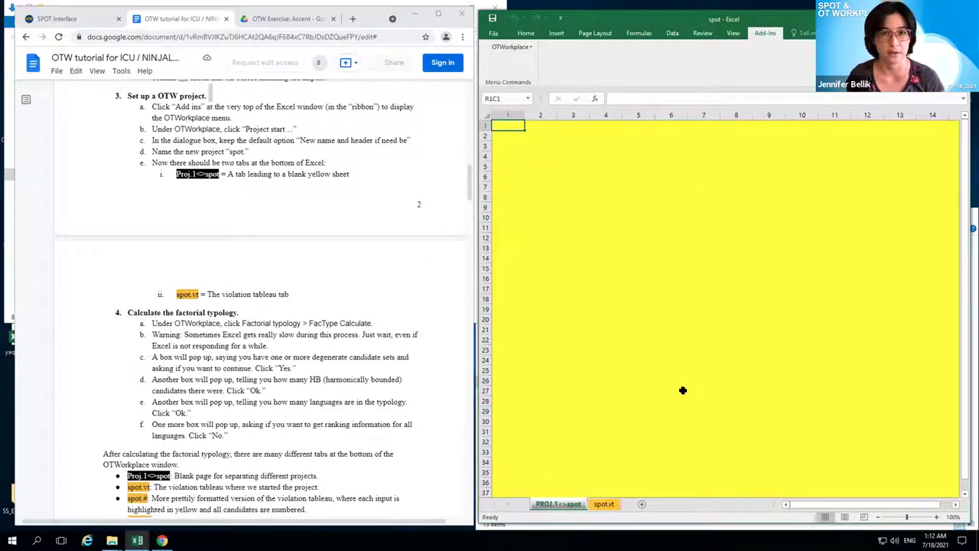
click(604, 505)
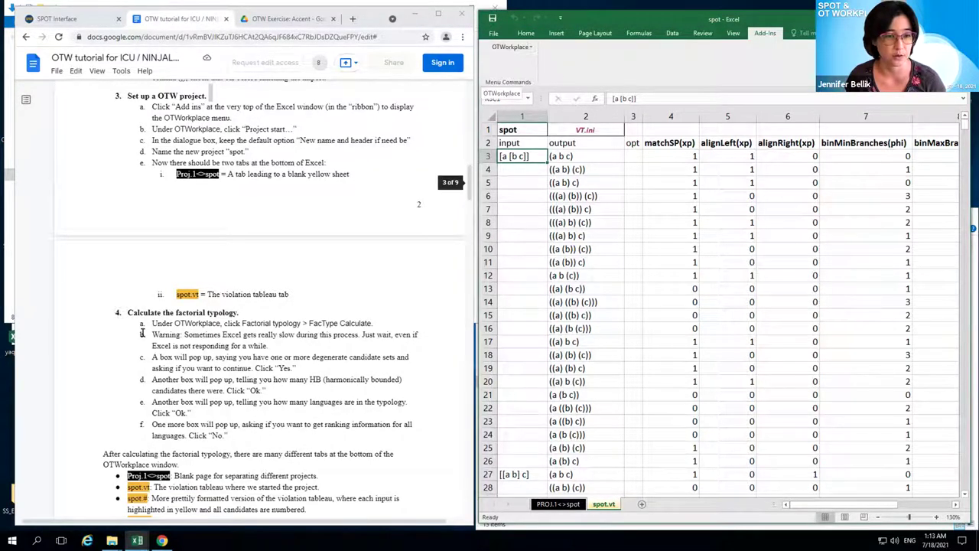
- Following the tutorial's section 4, calculate the factorial typology from the spot.vt tableau, proceeding with degenerate candidate sets and declining ranking information for all languages
click(129, 312)
drag(129, 312, 373, 439)
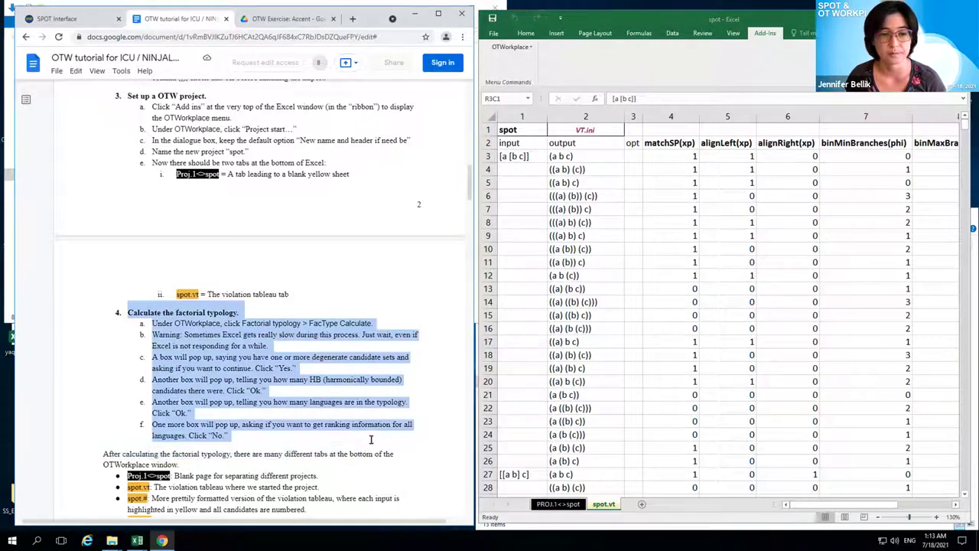
click(528, 87)
click(524, 47)
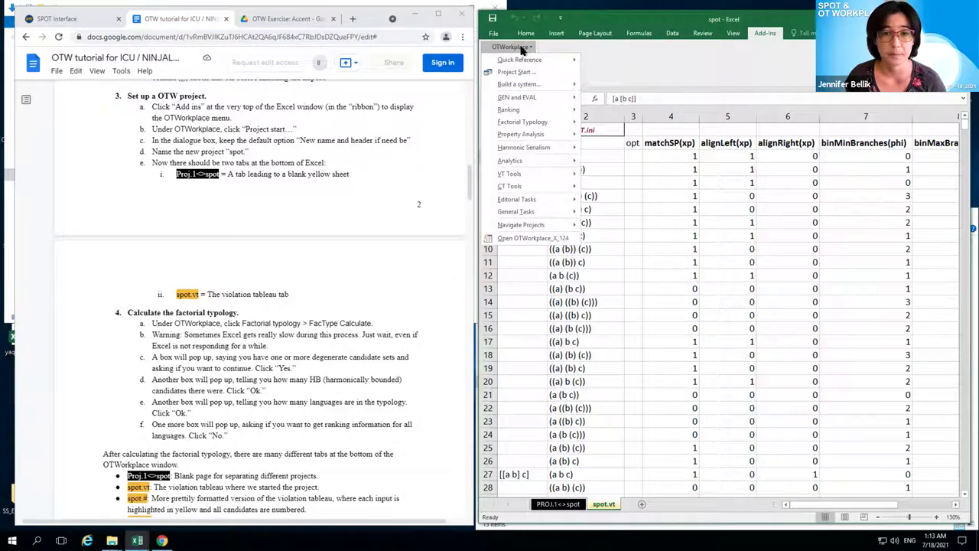
mouse_move(533, 128)
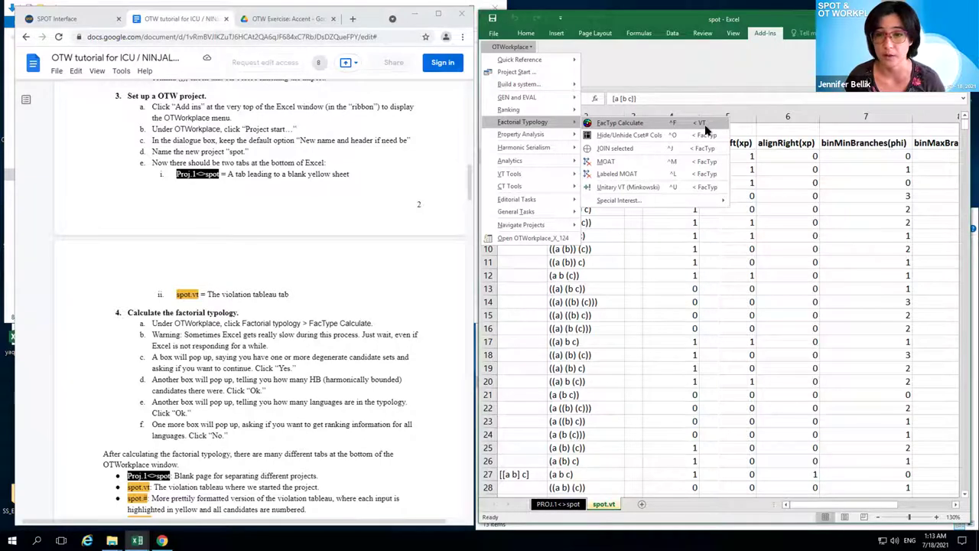
click(614, 124)
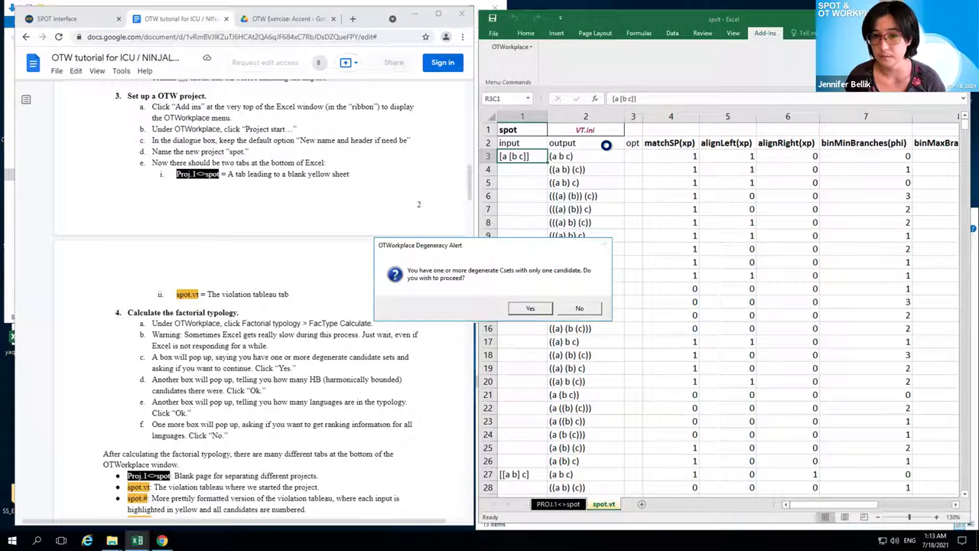
click(528, 309)
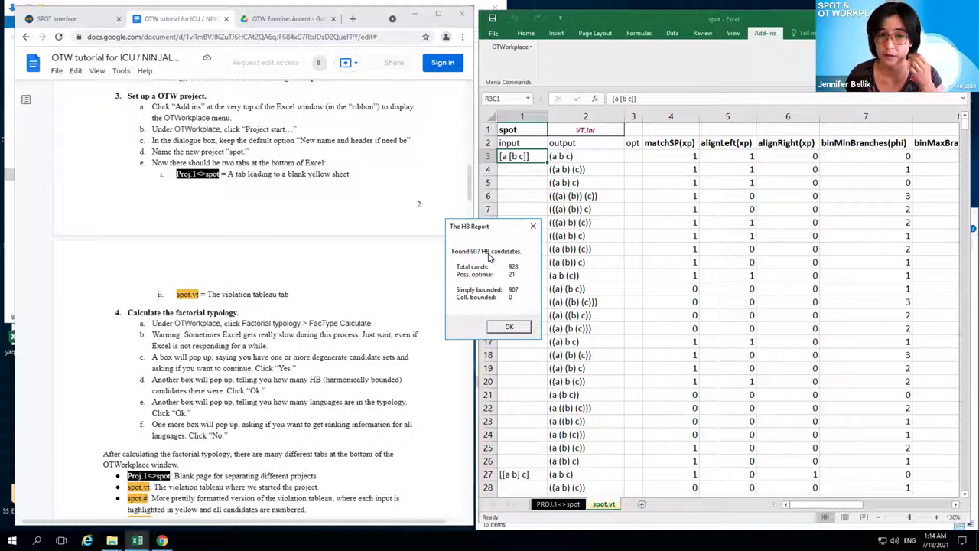
click(512, 327)
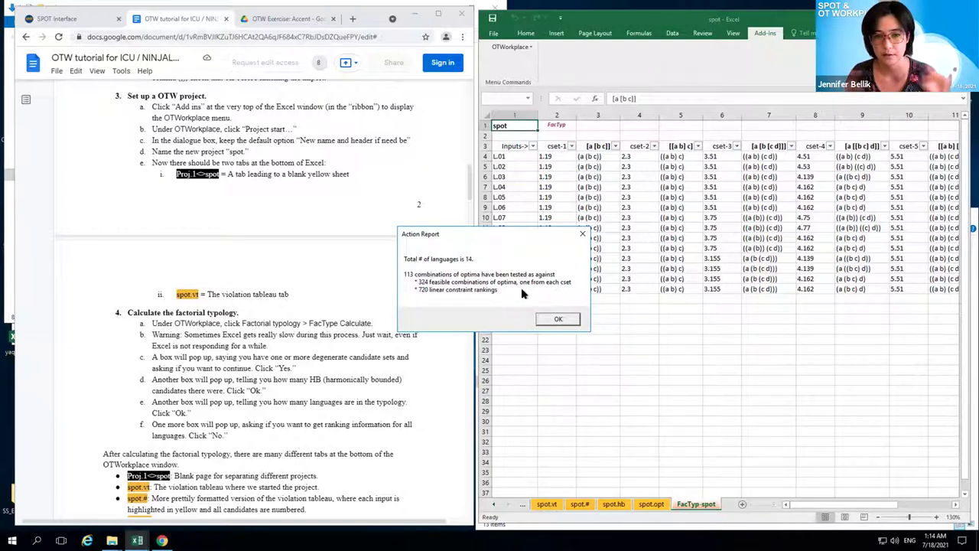
click(567, 321)
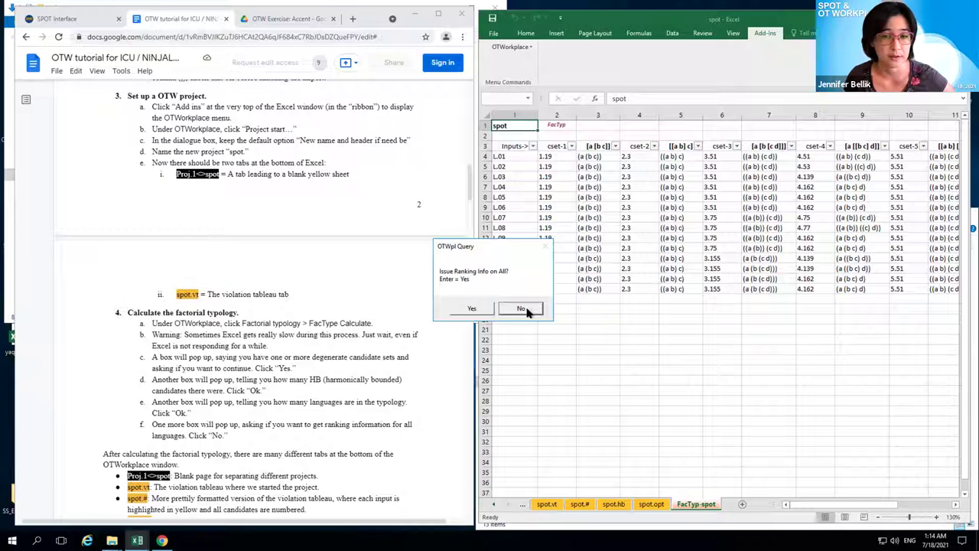
click(521, 309)
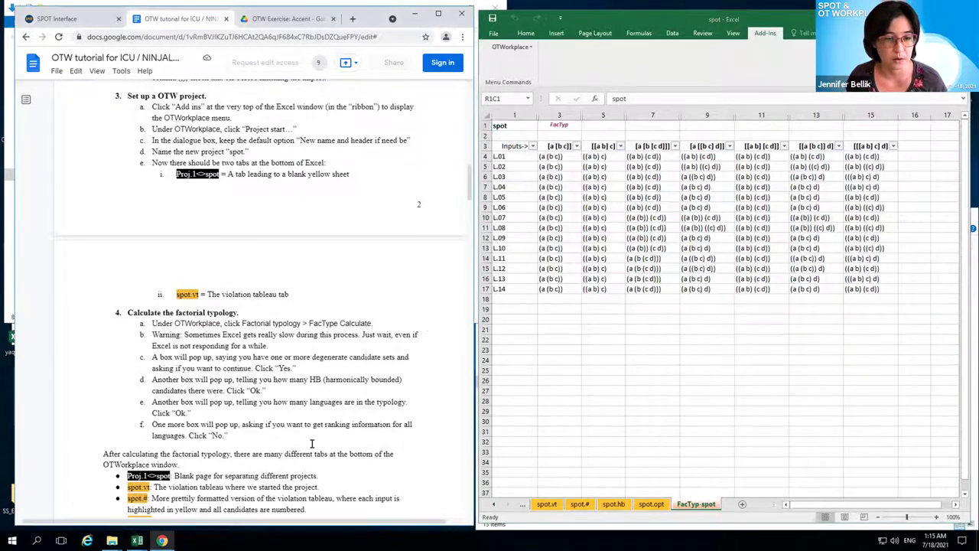
- Go to the tutorial's descriptions of the sheets generated by the factorial typology calculation
scroll(312, 444, down, 1)
scroll(311, 444, down, 2)
scroll(311, 444, down, 2)
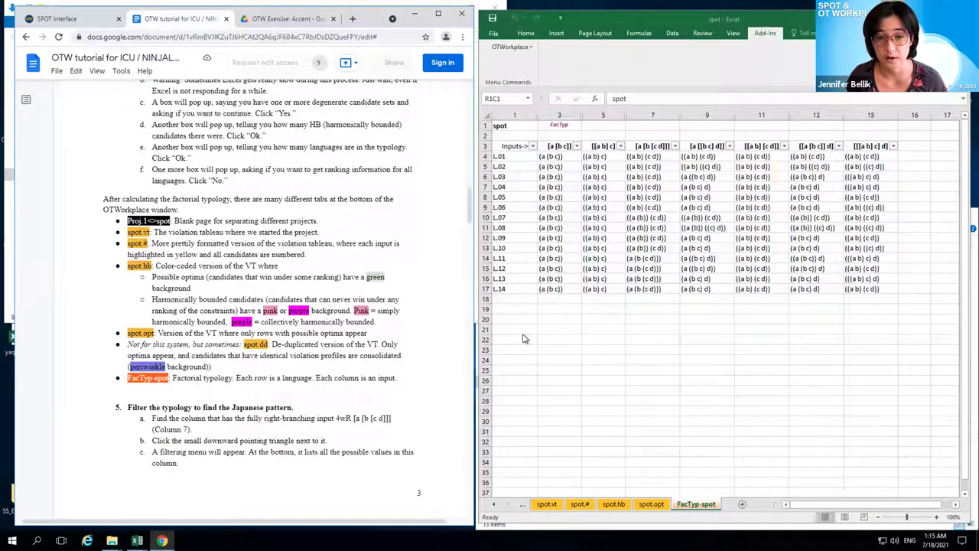
- Widen the spot workbook window across most of the screen and bring all its sheet names into view
click(479, 303)
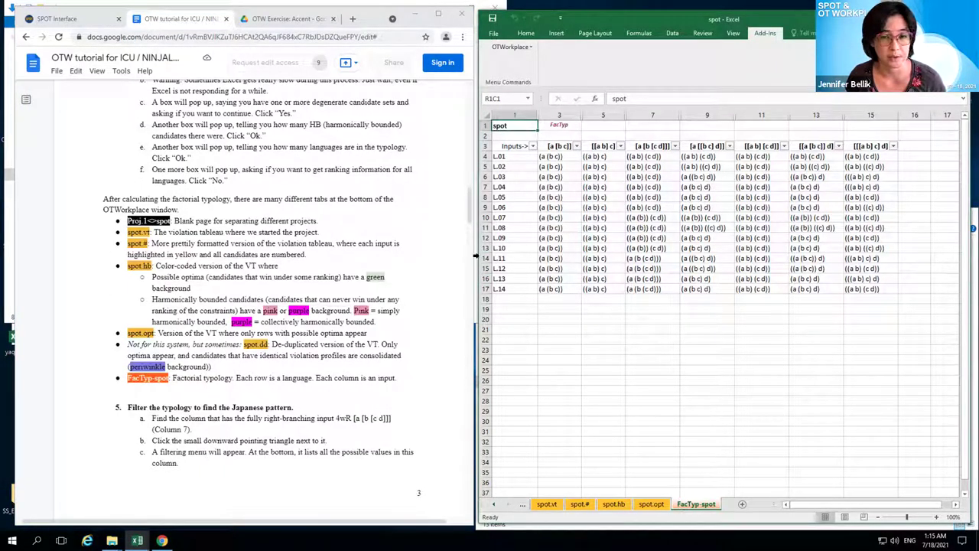
drag(479, 253, 56, 245)
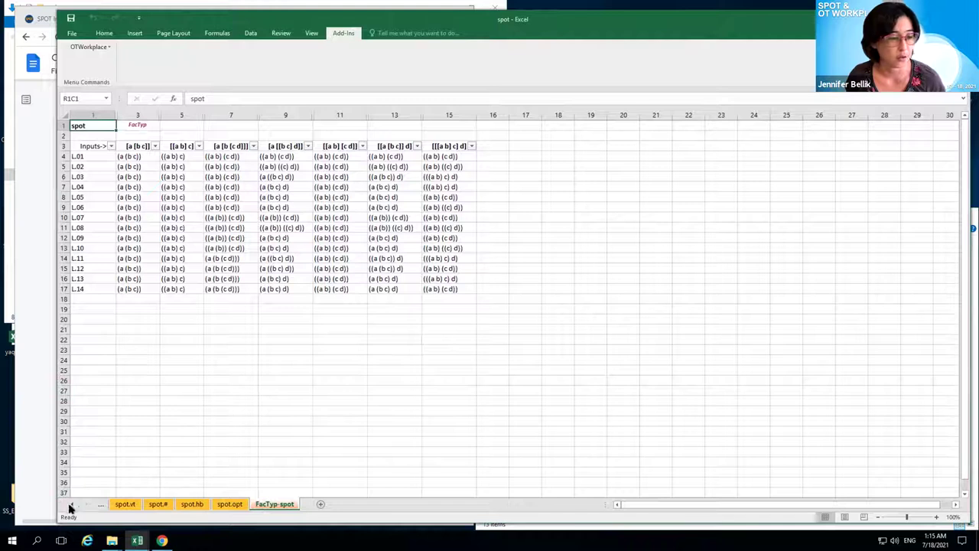
click(69, 508)
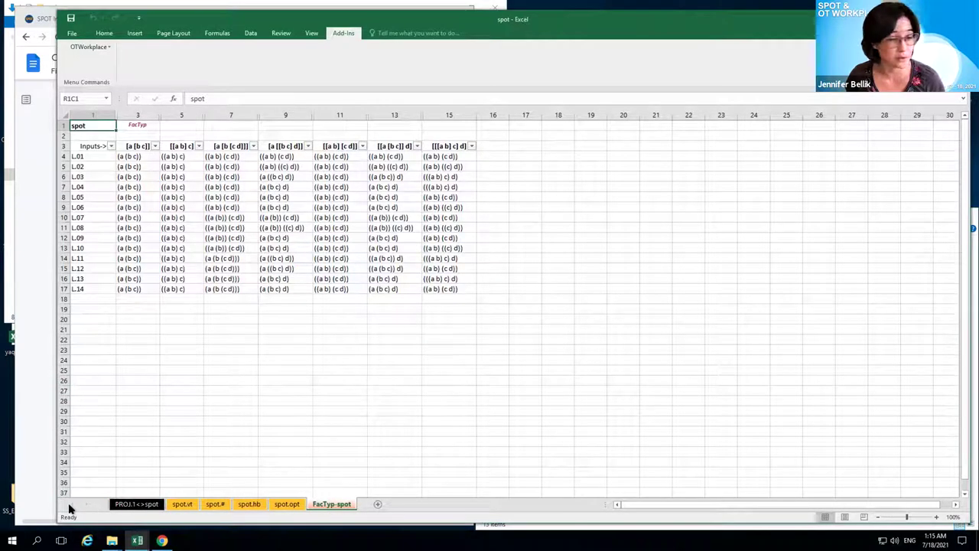
- Review the project separator sheet, the original violation tableau, and the numbered tableau on spot.#
click(178, 504)
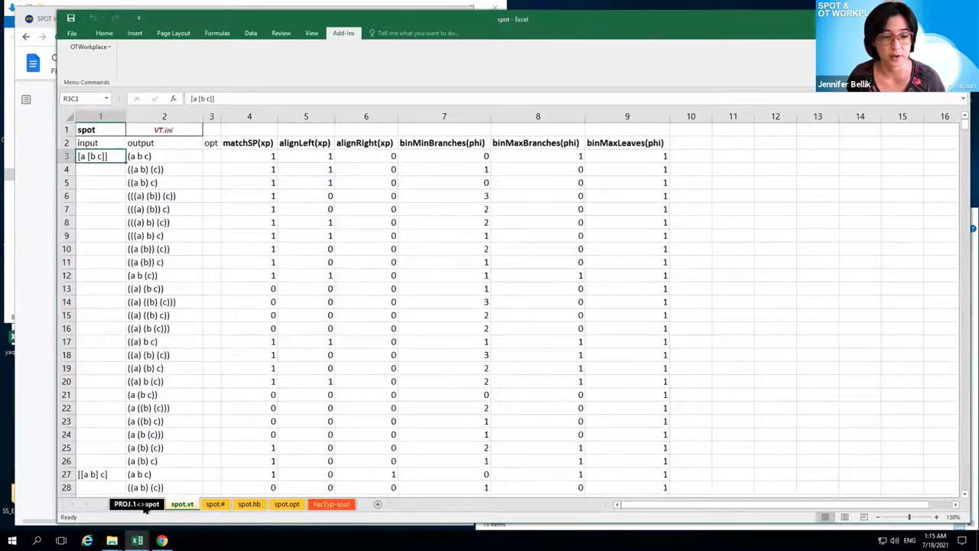
click(142, 505)
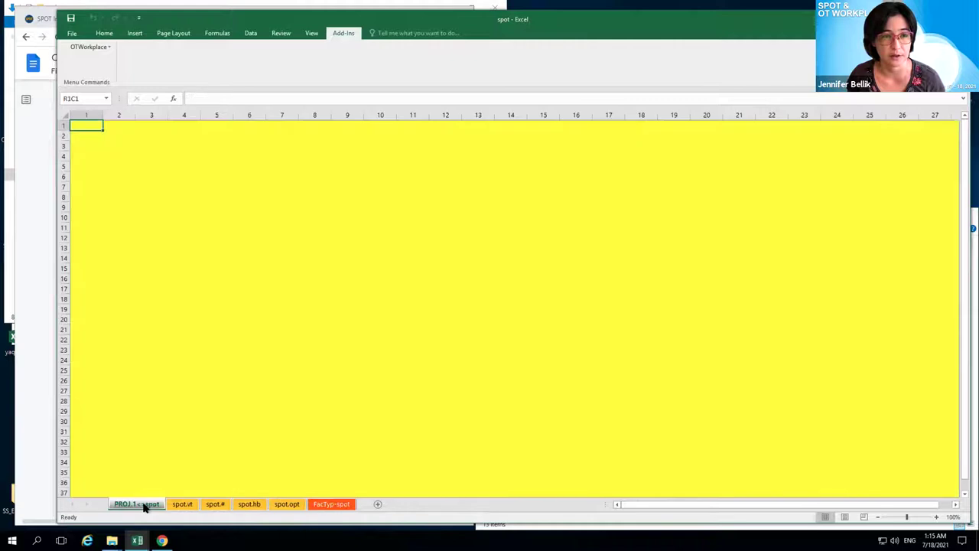
click(191, 505)
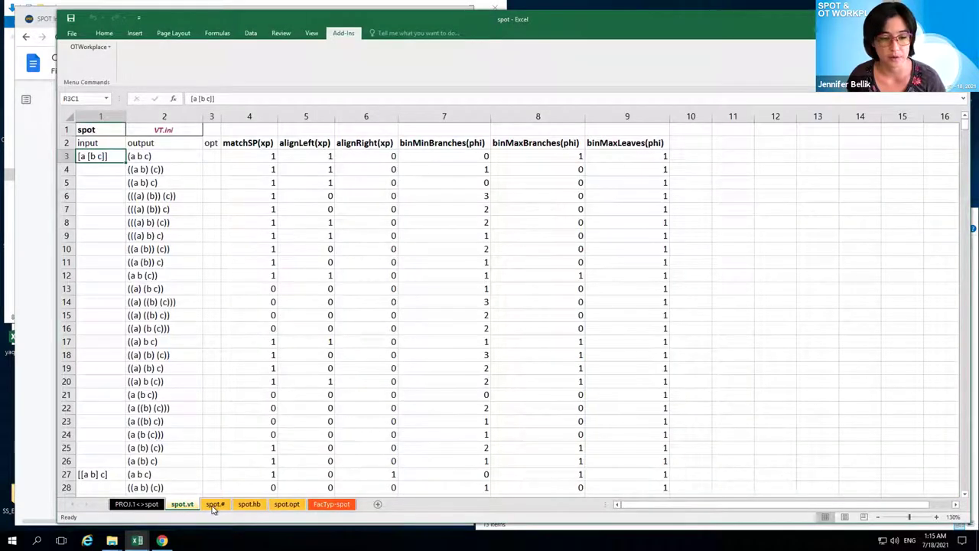
click(213, 505)
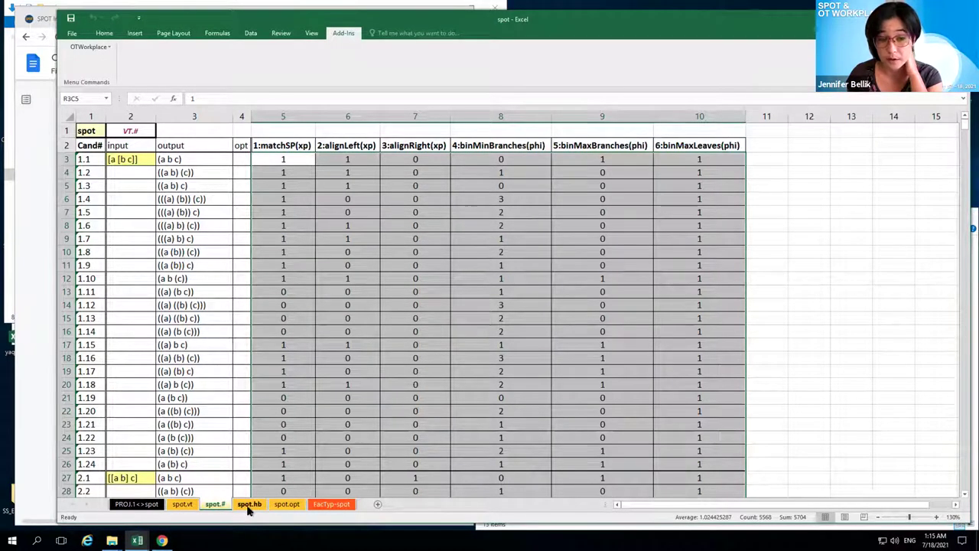
- On spot.hb, examine the color-coded candidates for input [a [b c]] and highlight the row of the possible optimum (a (b c))
click(249, 507)
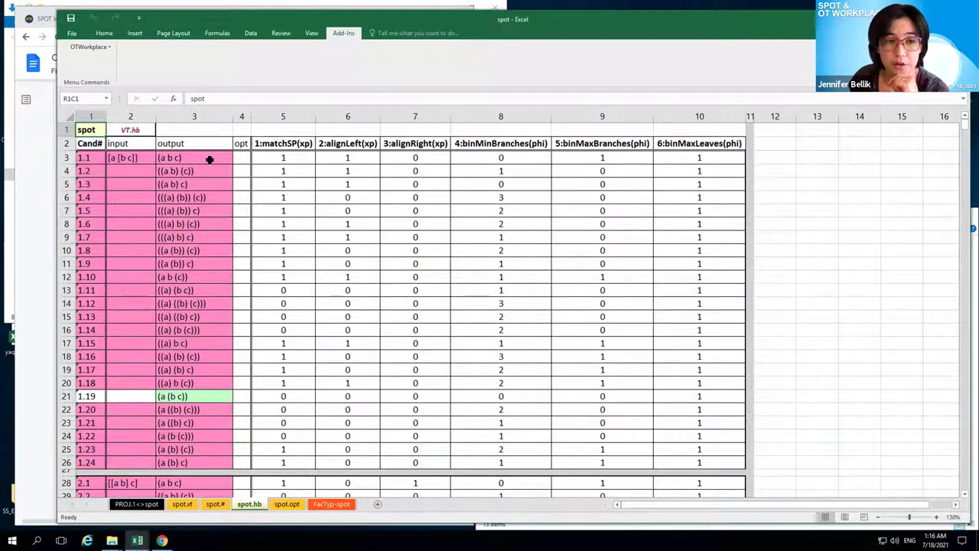
click(128, 157)
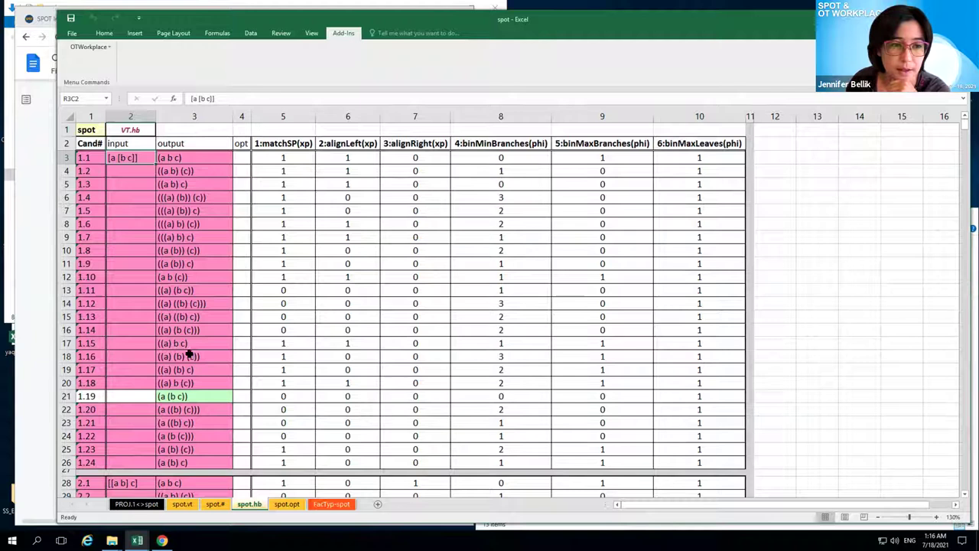
click(201, 399)
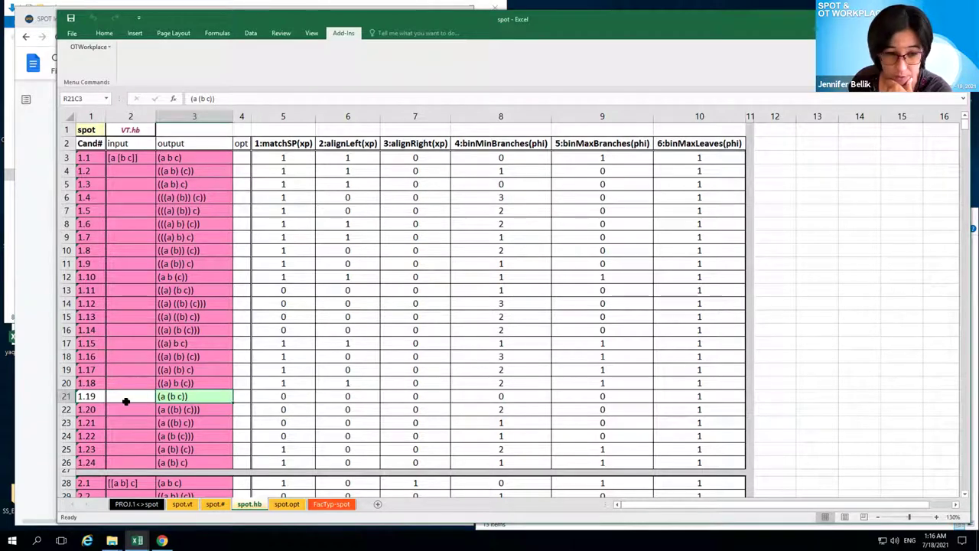
click(65, 396)
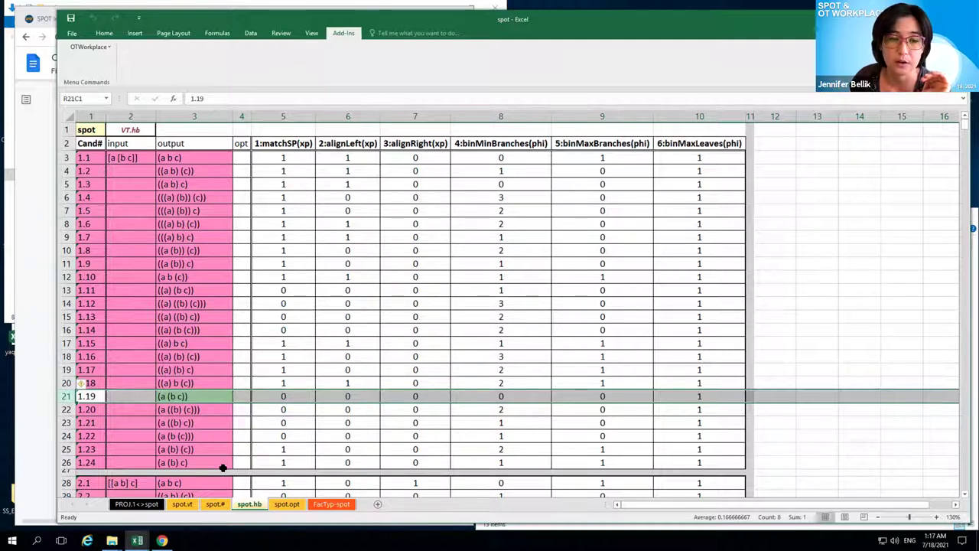
- Display the FacTyp-spot sheet at 150% zoom and select the [a [b c]] input column's header
click(332, 505)
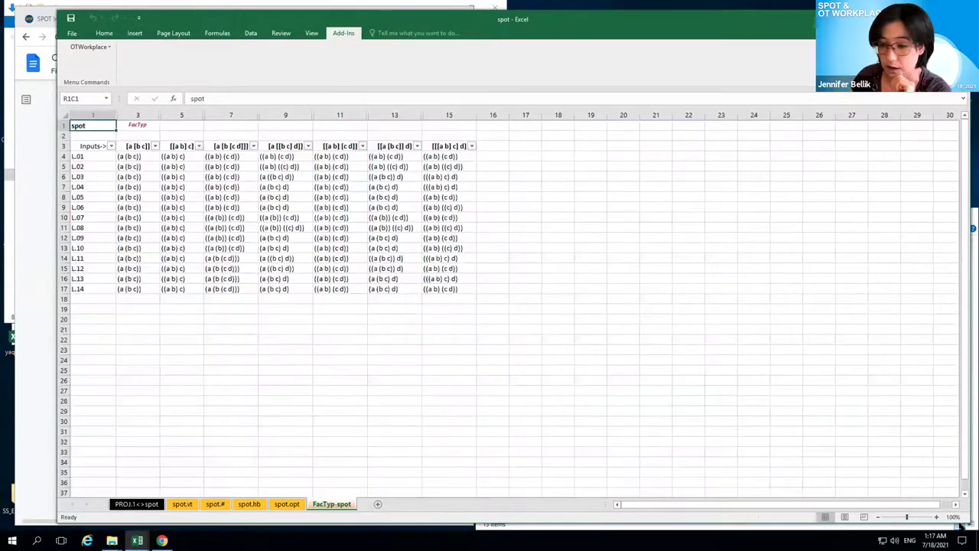
click(939, 518)
click(939, 518)
click(939, 518)
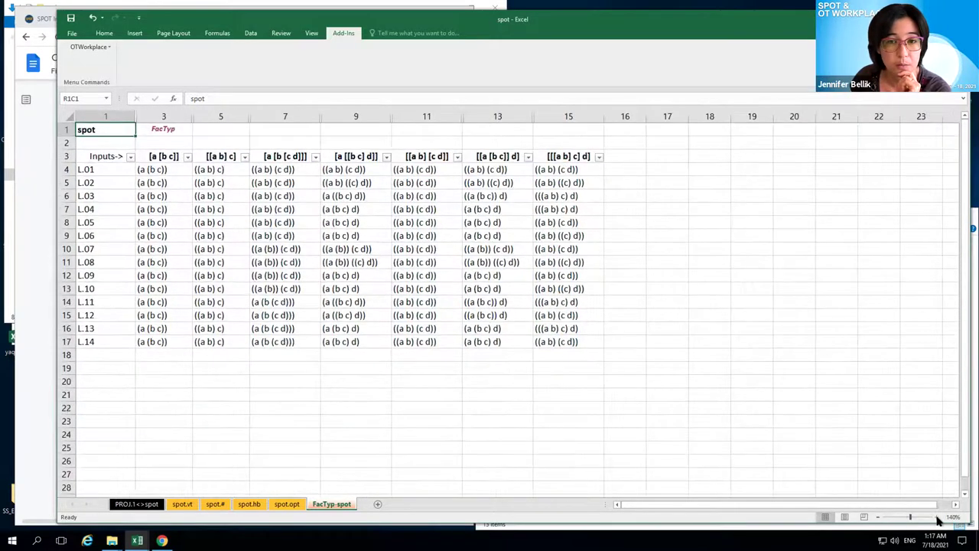
click(939, 518)
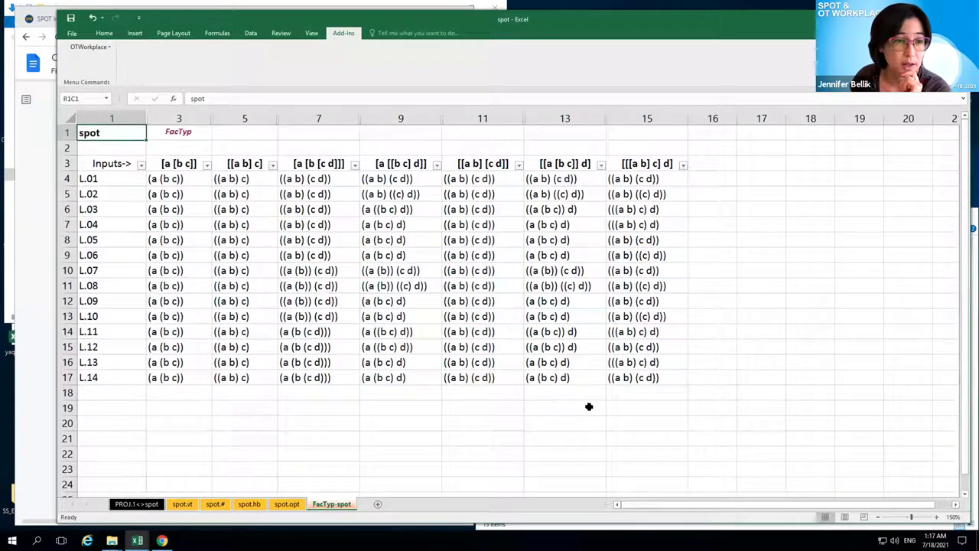
click(180, 163)
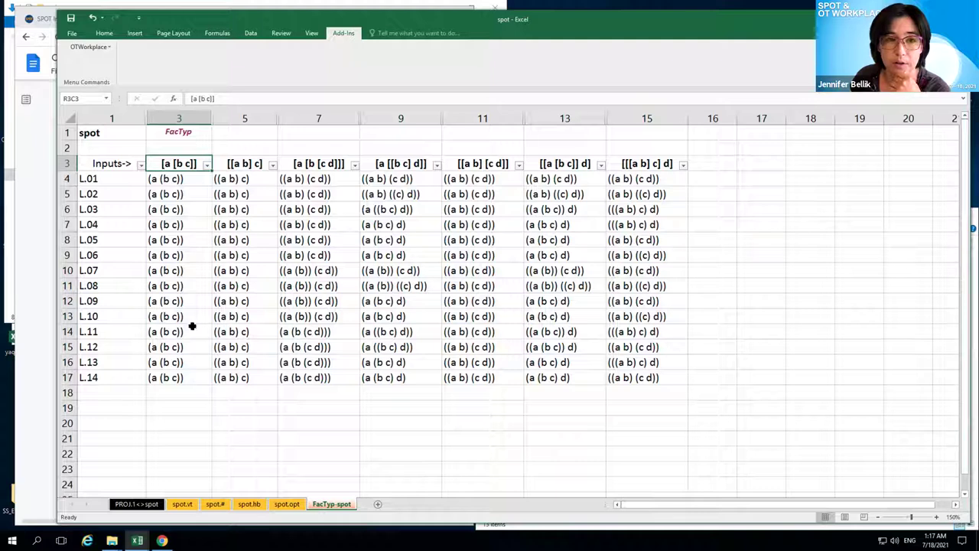
- On spot.hb, examine the color-coded possible optima and harmonically bounded candidates from input [a [b c]] through input [a [[b c] d]]
click(246, 505)
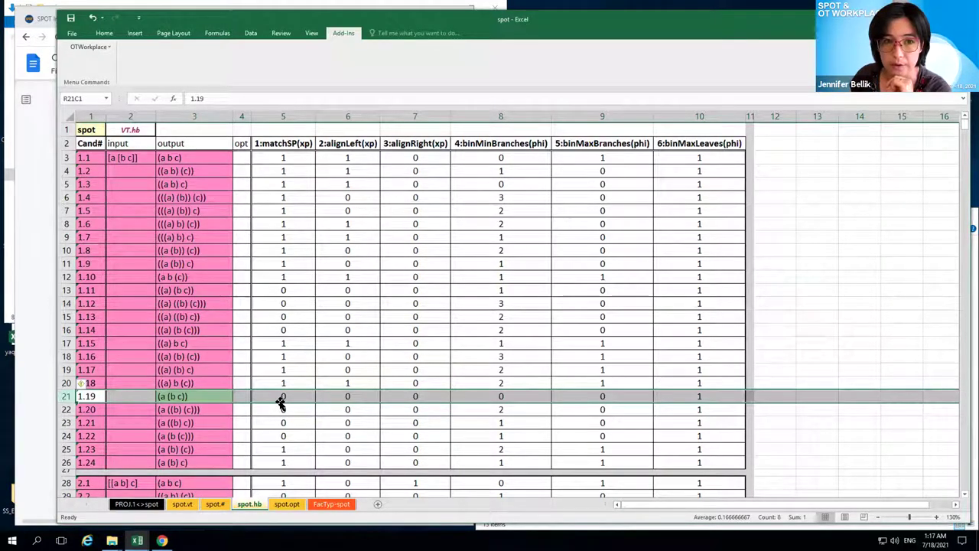
click(205, 380)
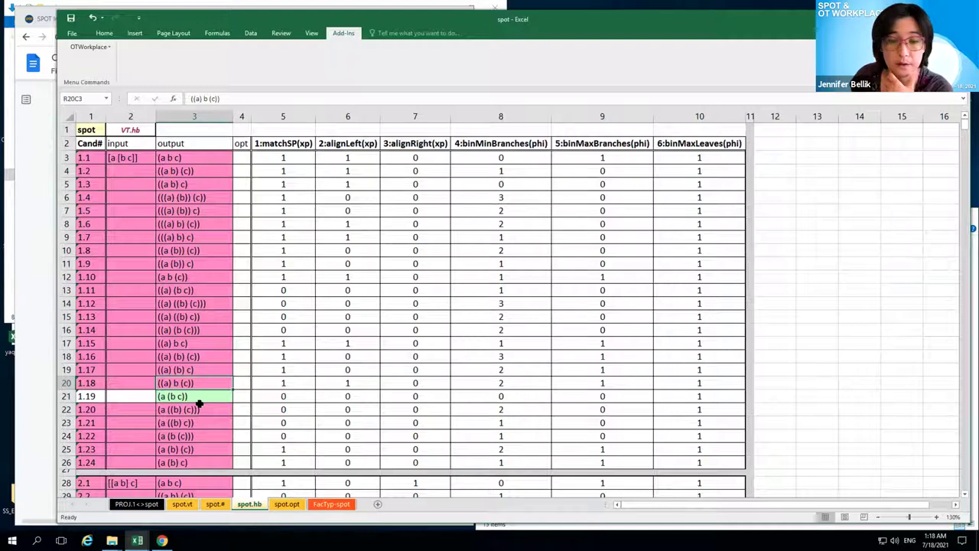
scroll(199, 403, down, 1)
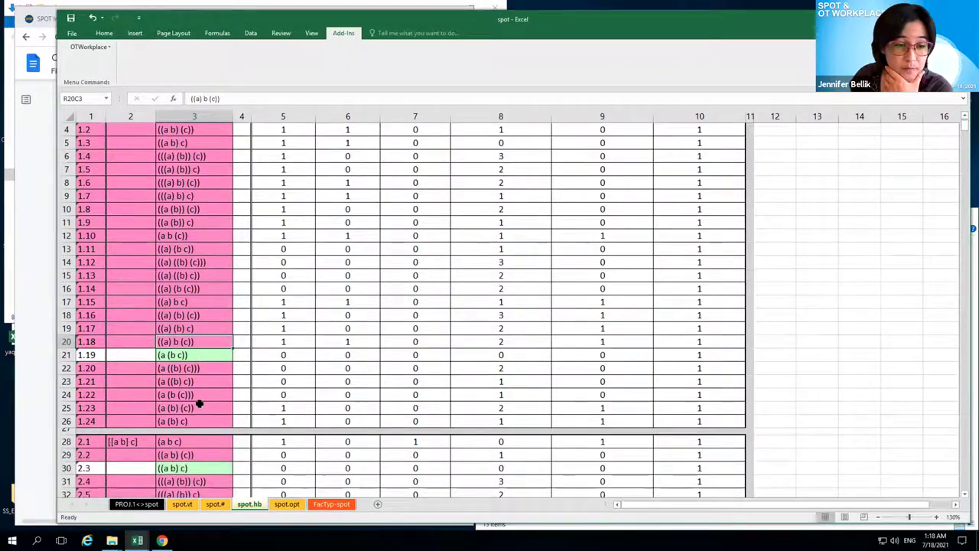
scroll(199, 403, down, 3)
scroll(199, 403, down, 17)
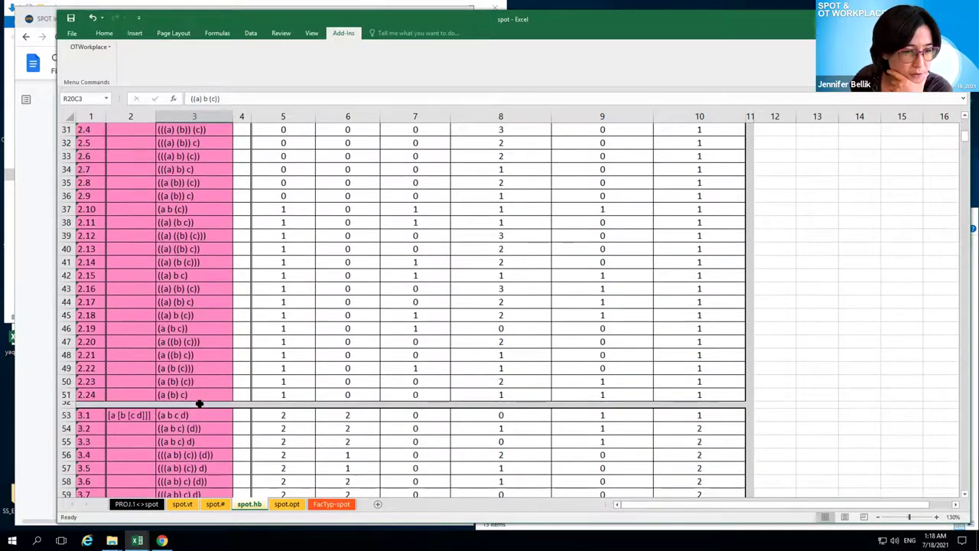
scroll(199, 403, down, 18)
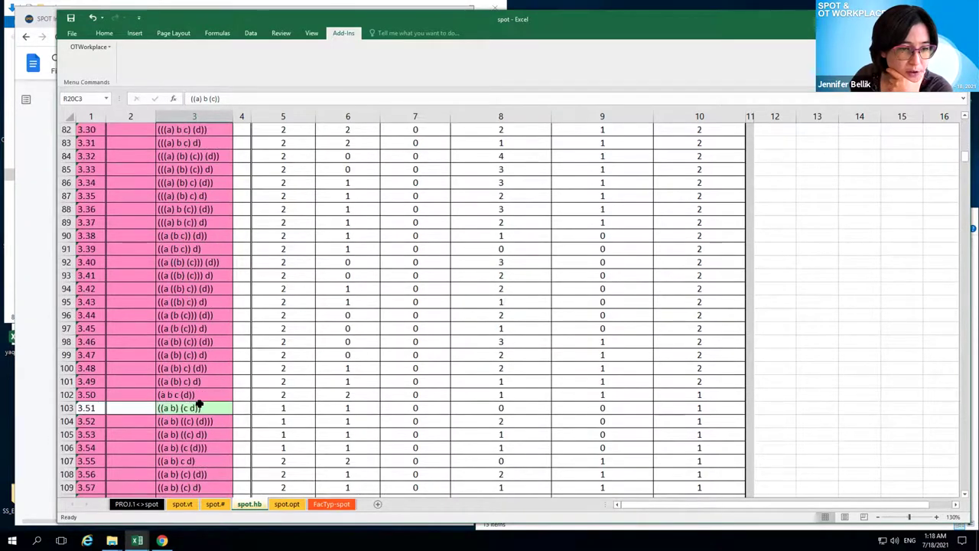
scroll(199, 403, down, 20)
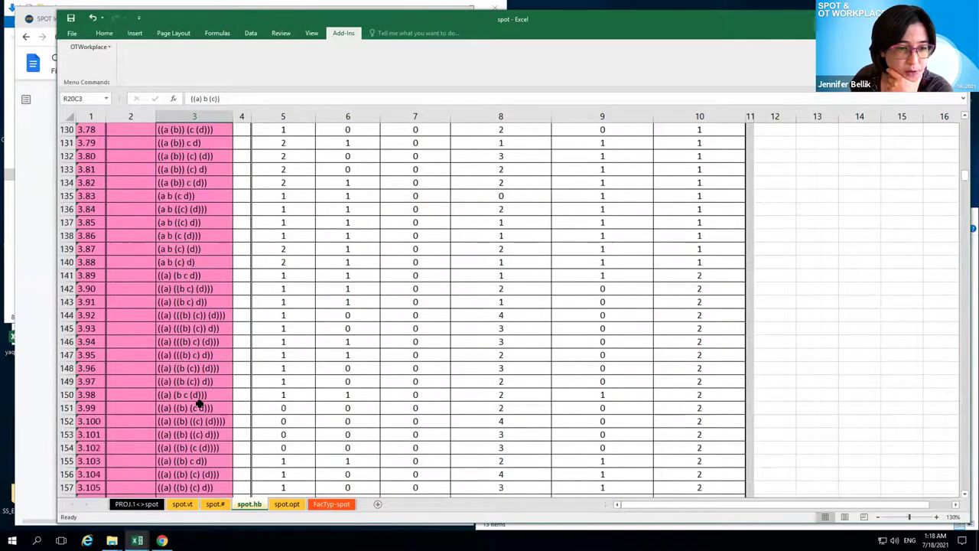
scroll(199, 404, down, 20)
scroll(199, 403, down, 20)
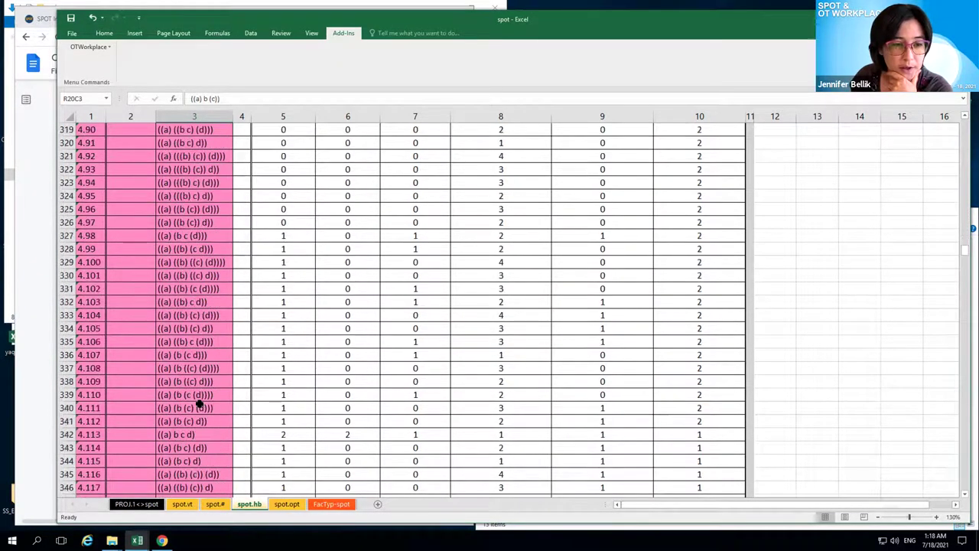
scroll(199, 403, down, 18)
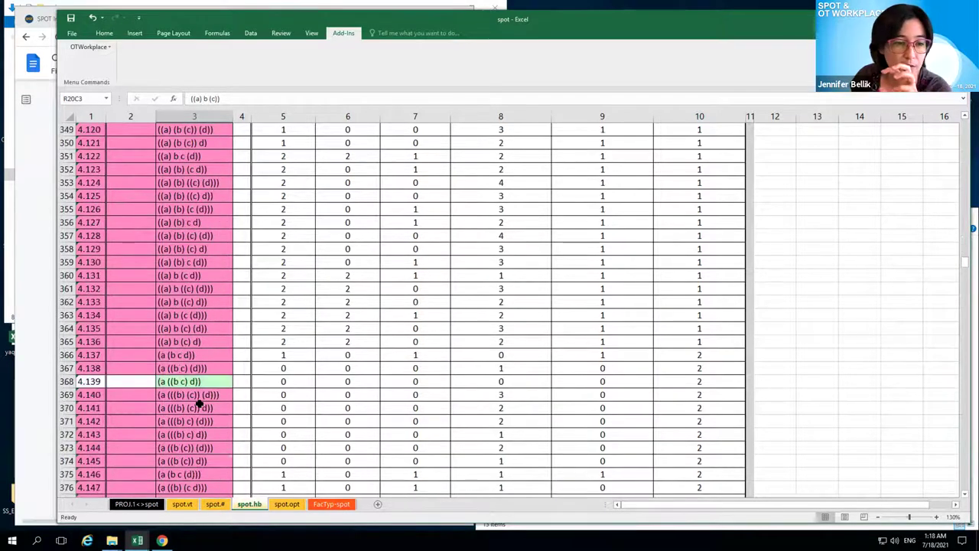
scroll(199, 403, down, 2)
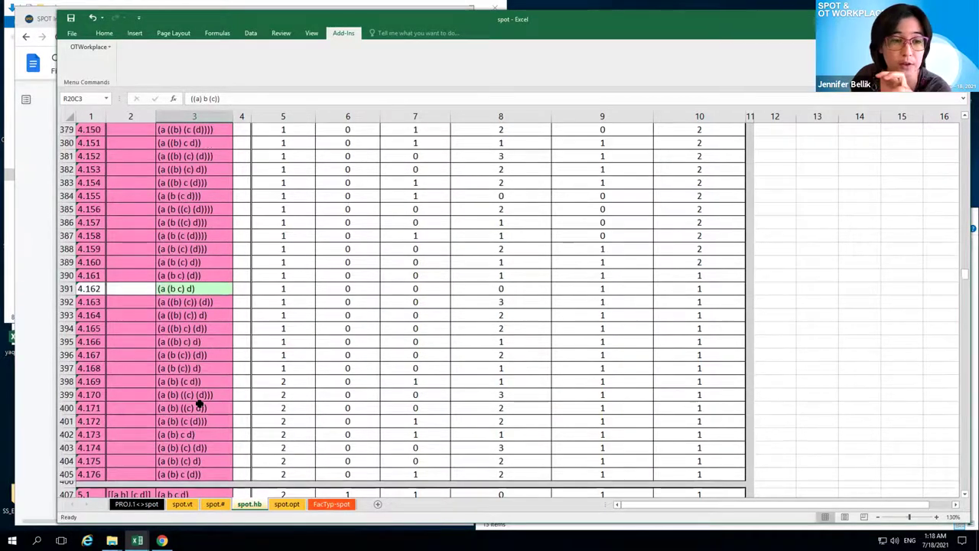
- Skim the remaining spot.hb candidates to the end of the tableau and return to the first input, [a [b c]]
scroll(199, 403, down, 20)
scroll(198, 403, down, 20)
scroll(198, 403, down, 20)
scroll(199, 403, down, 20)
scroll(199, 403, up, 15)
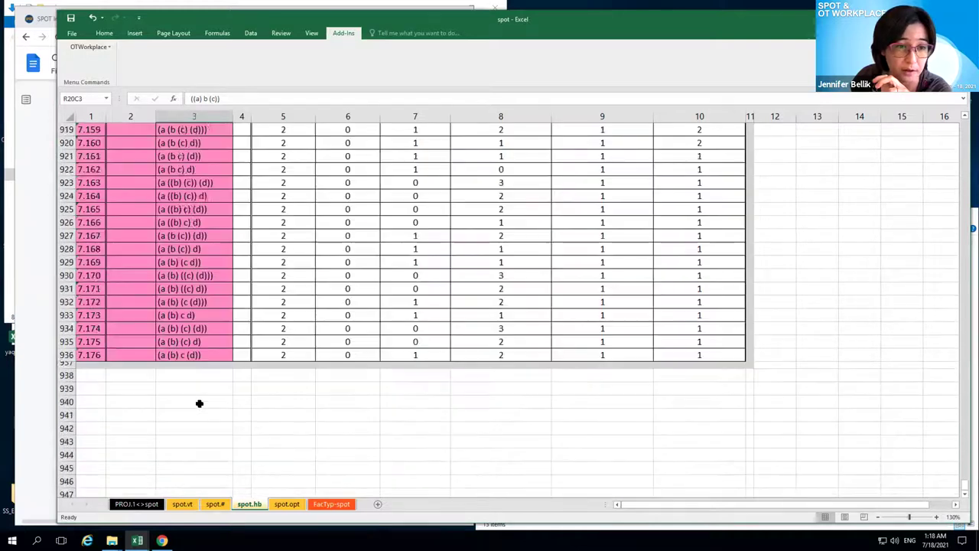
scroll(199, 403, up, 20)
scroll(198, 403, up, 20)
scroll(199, 403, up, 20)
scroll(199, 403, up, 20)
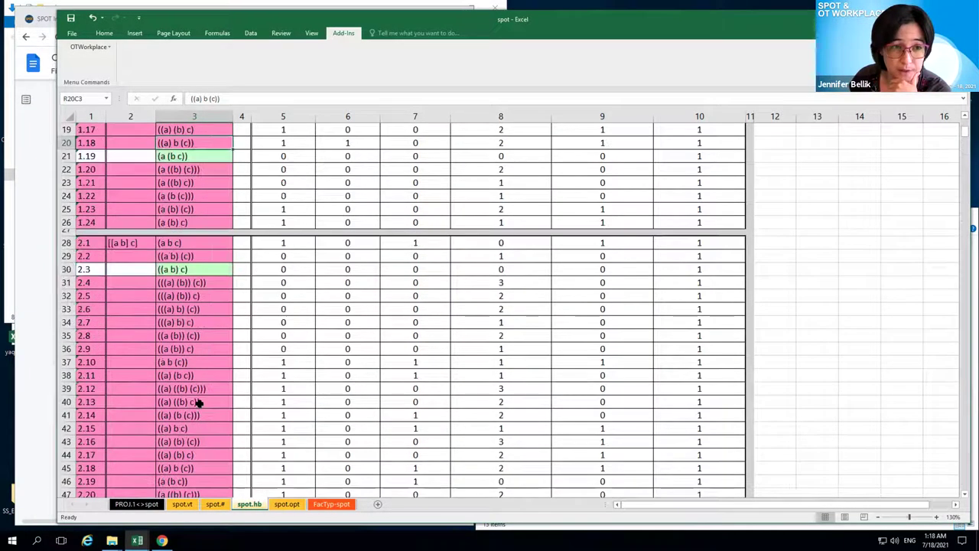
scroll(199, 403, up, 6)
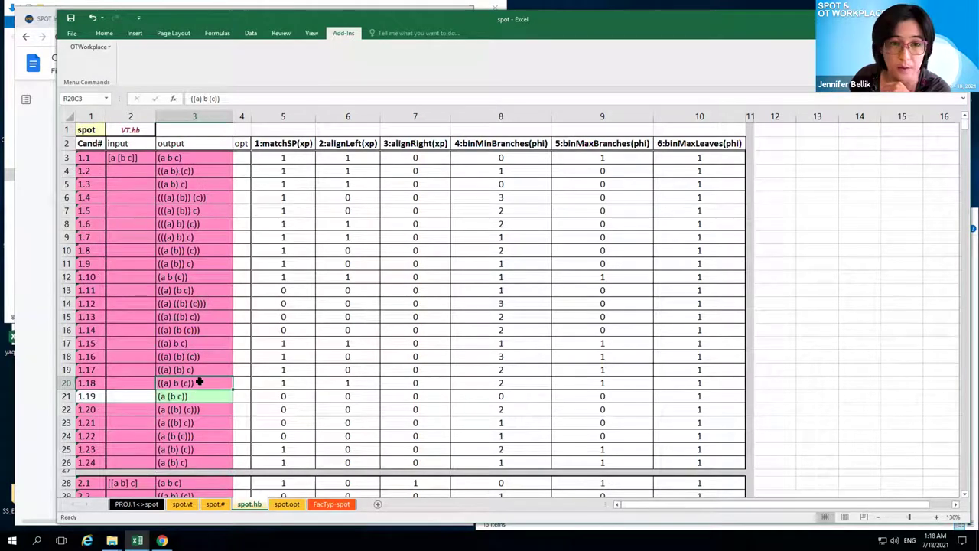
- Compare the FacTyp-spot languages with the color-coded tableau on spot.hb and the optima-only tableau on spot.opt
click(331, 505)
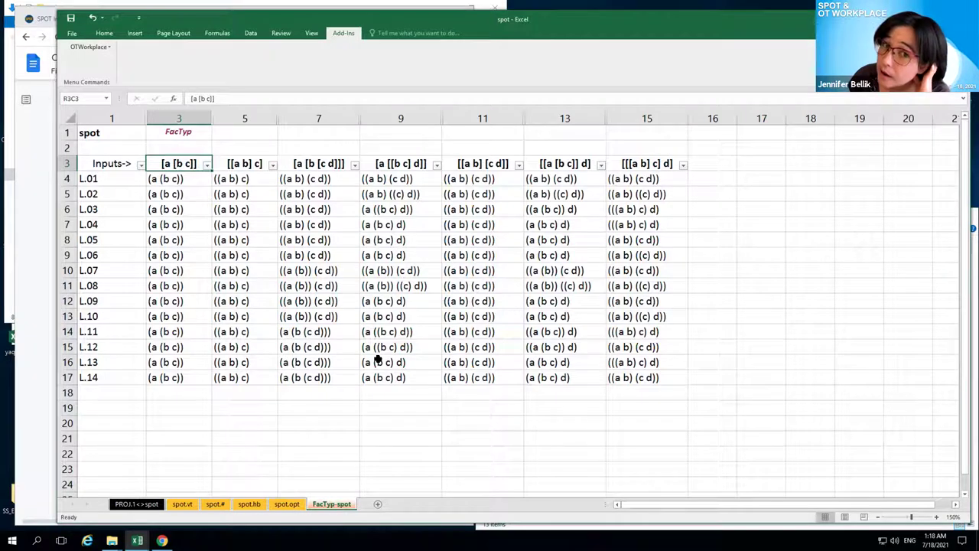
click(250, 505)
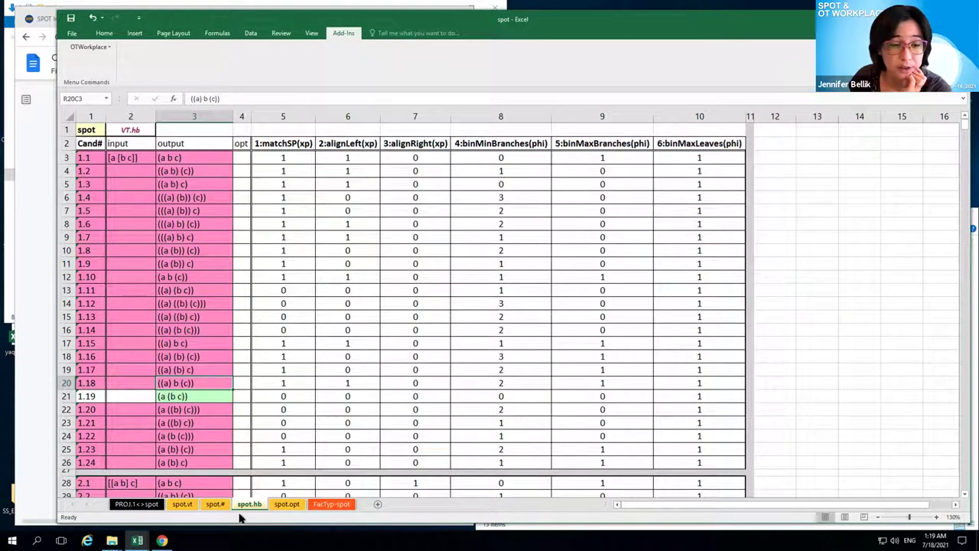
click(288, 505)
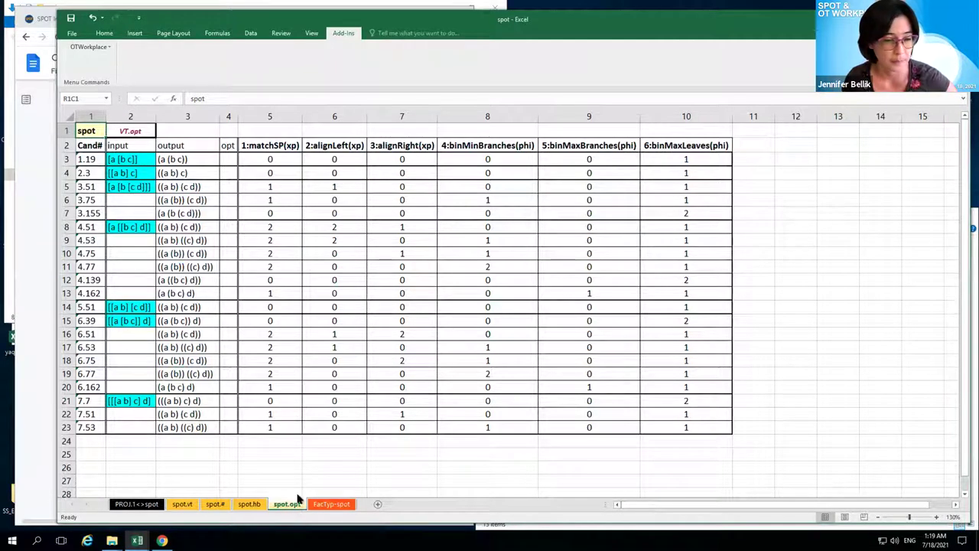
- Review the sheets in order from the original tableau spot.vt through spot.#, spot.hb and spot.opt to FacTyp-spot
click(182, 504)
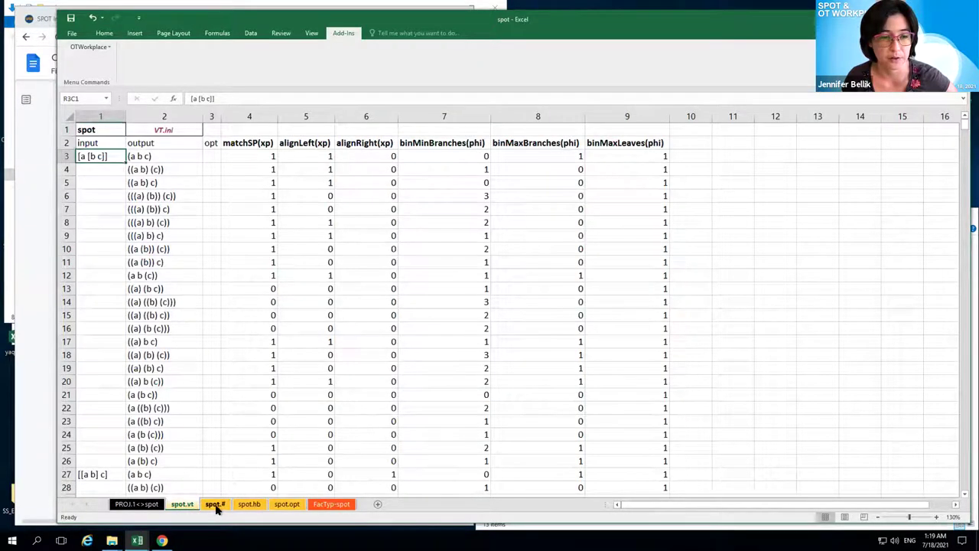
click(215, 505)
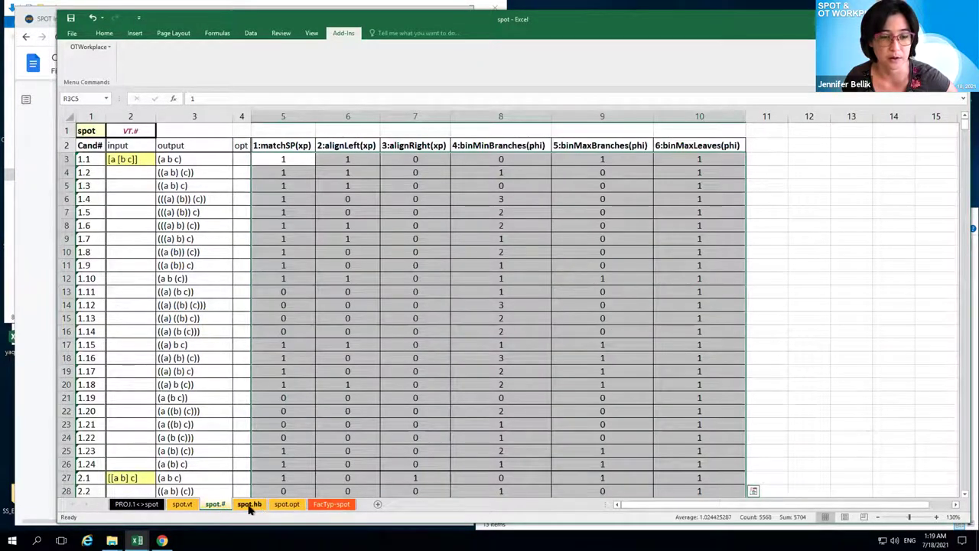
click(250, 505)
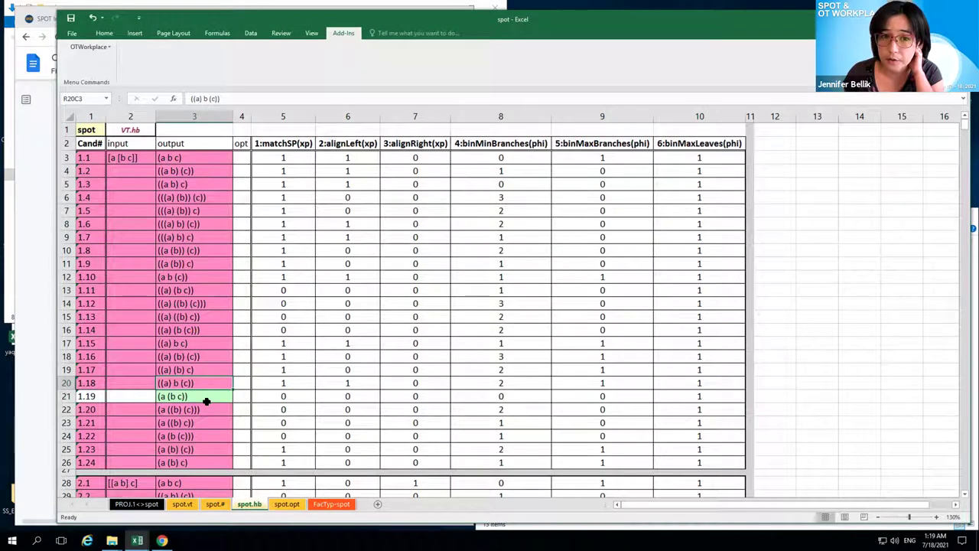
click(288, 505)
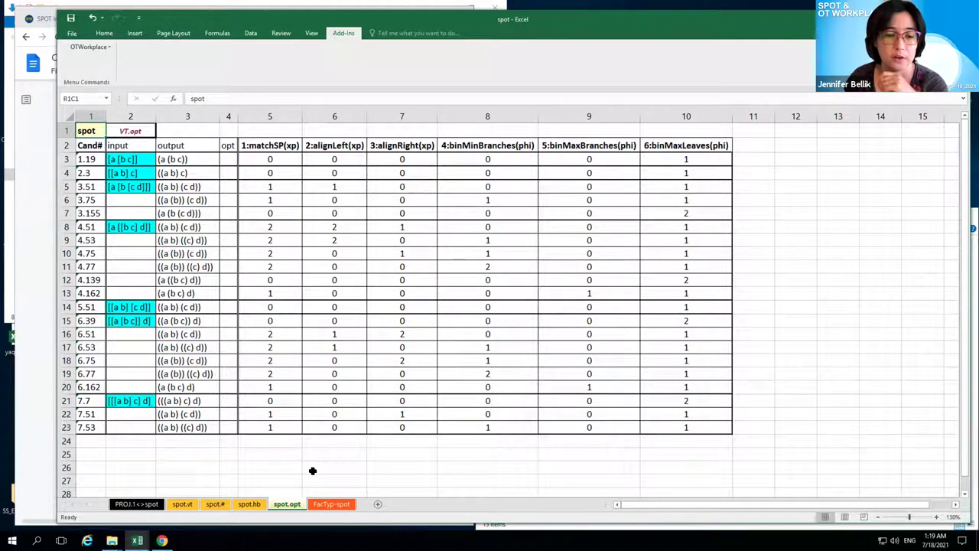
click(332, 505)
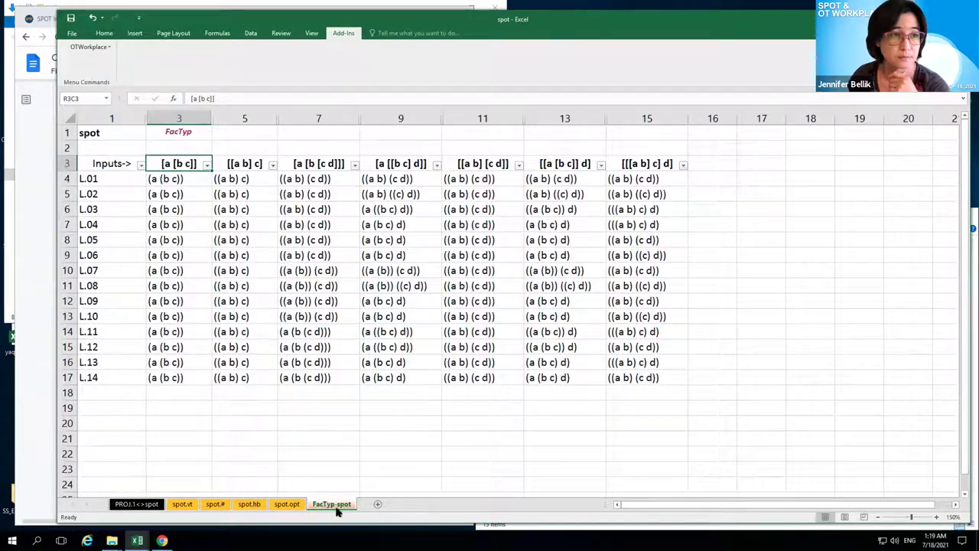
- Narrow the spot workbook window to uncover the OTW tutorial, read its typology filtering instructions, and return to the workbook
drag(63, 352, 321, 365)
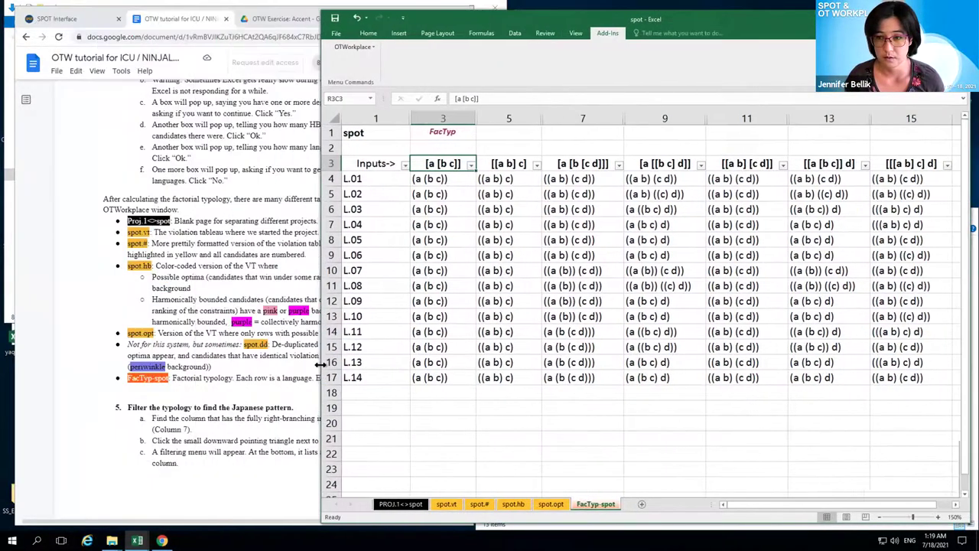
click(297, 345)
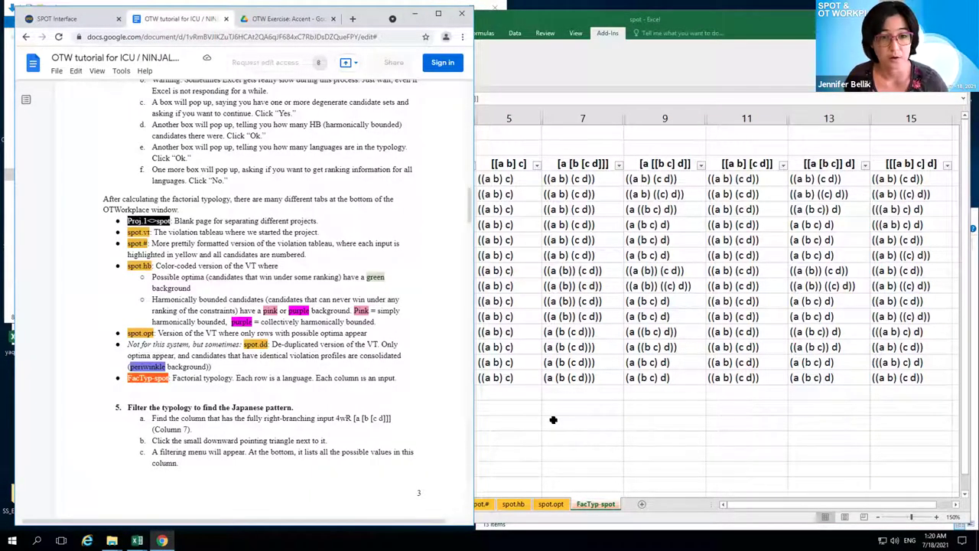
key(alt+Tab)
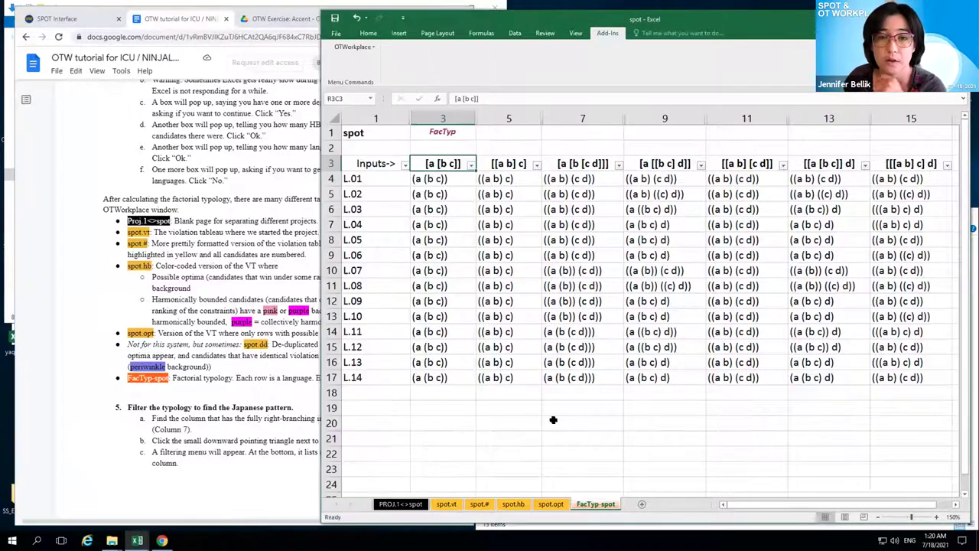
- Point out language L.01 and the [a [b c]] input header on FacTyp-spot, and shift the workbook window farther over the tutorial
click(379, 181)
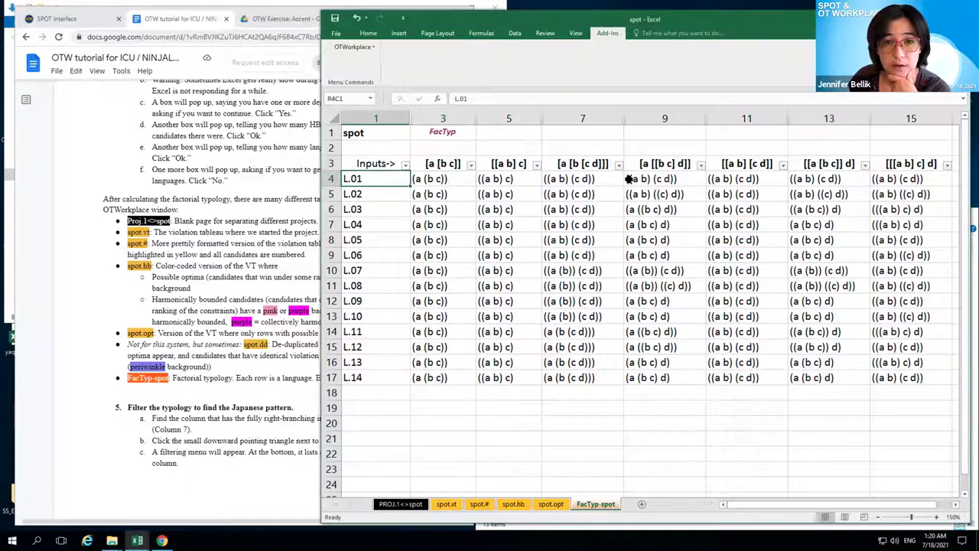
click(441, 165)
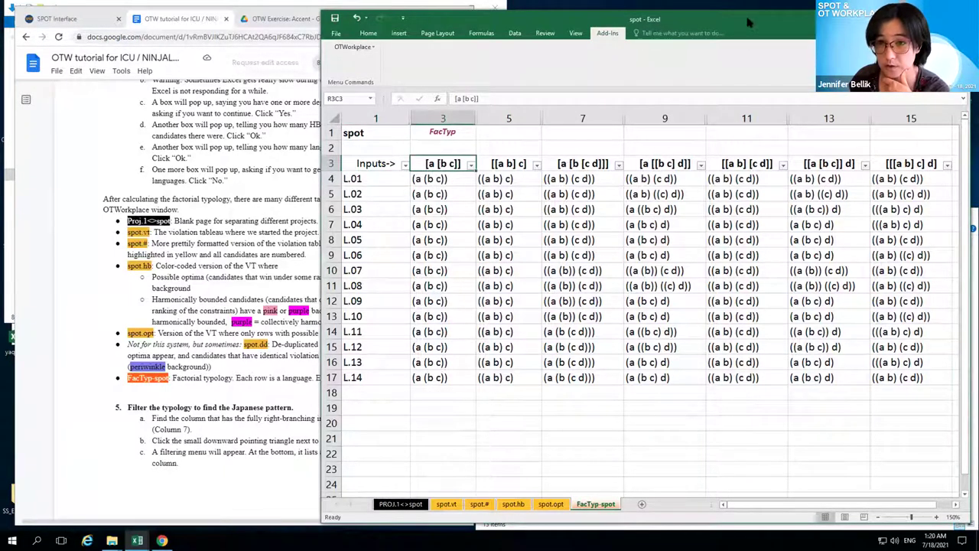
drag(749, 23, 626, 23)
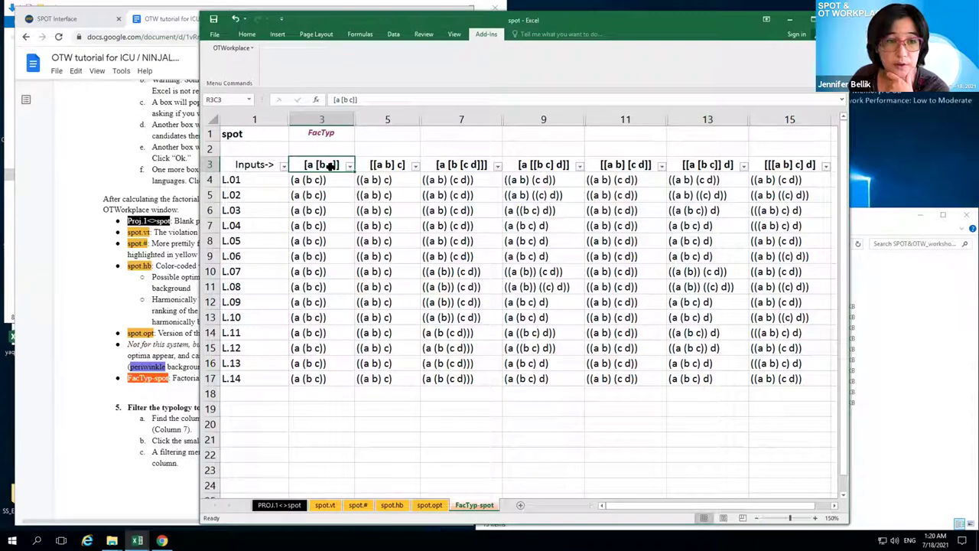
- Step through the FacTyp-spot input headers one by one from [a [b c]] to [[[a b] c] d]
key(Right)
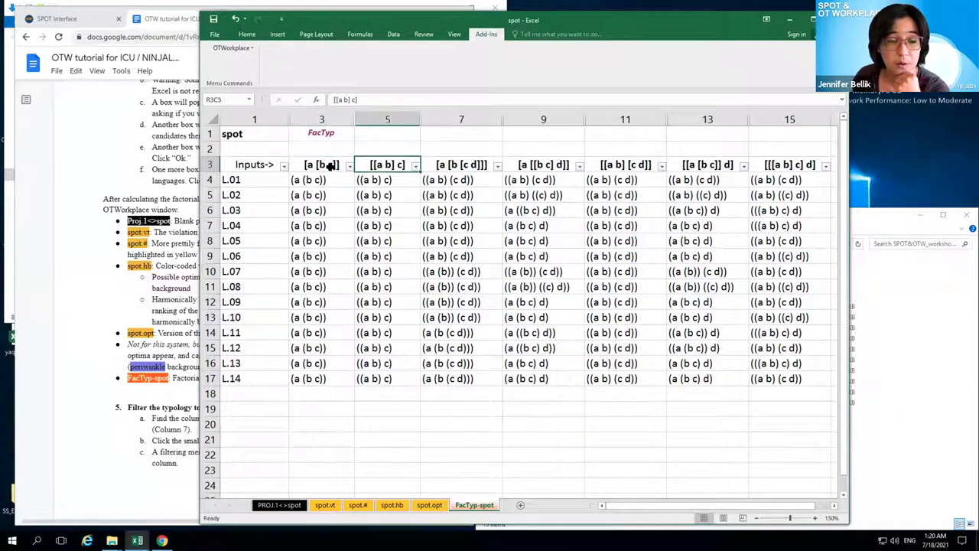
key(Right)
key(Right)
key(Right)
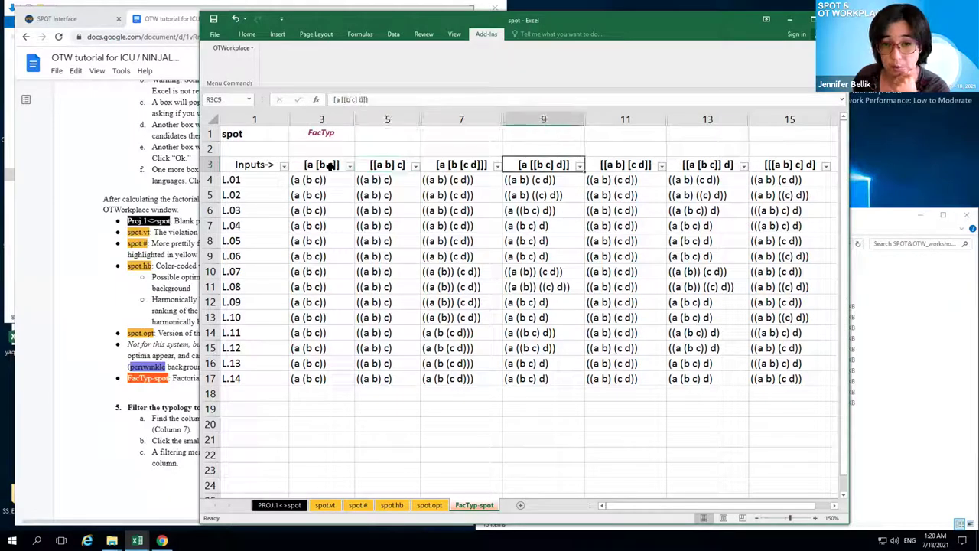
key(Right)
key(Right)
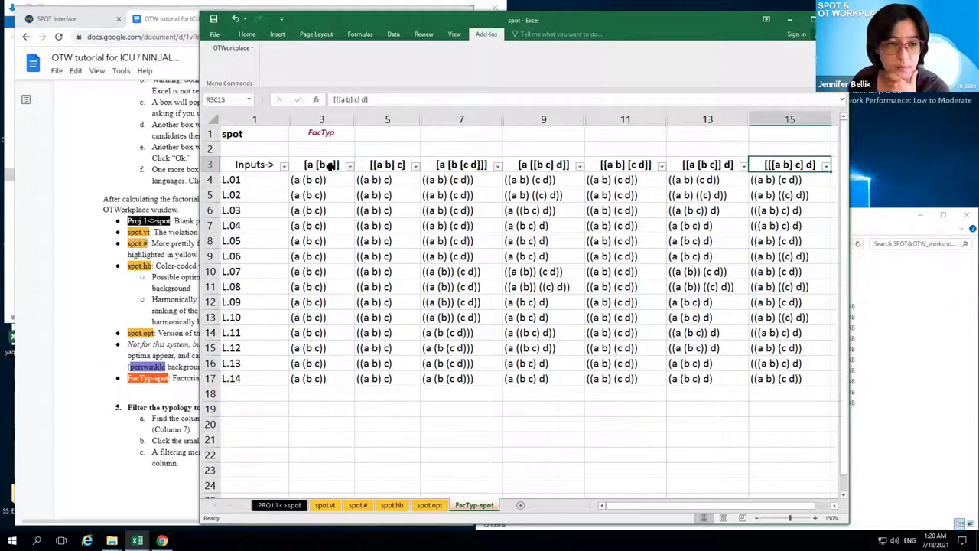
- In row 2 of FacTyp-spot, label the [a [b [c d]]] column 4wR and the [a [[b c] d]] column 4wM
click(483, 151)
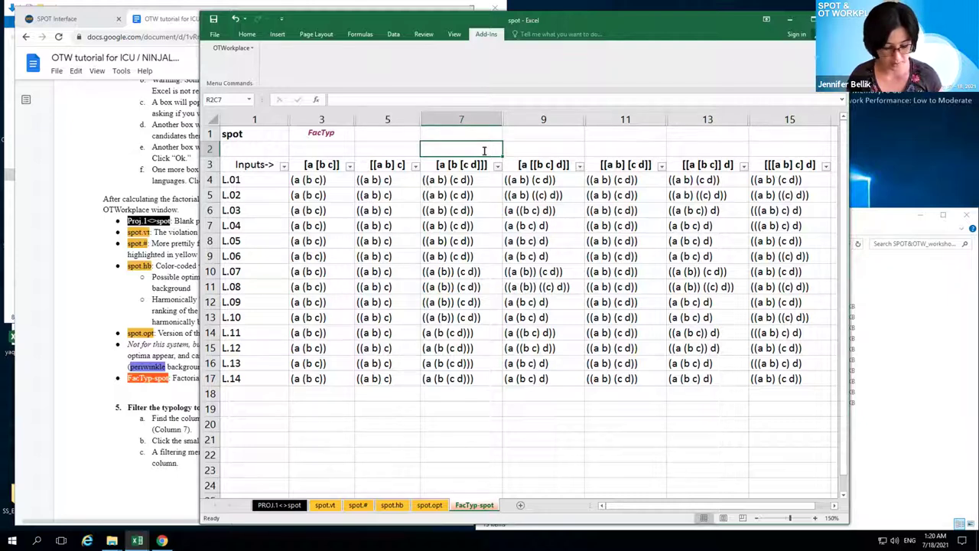
text(4wR)
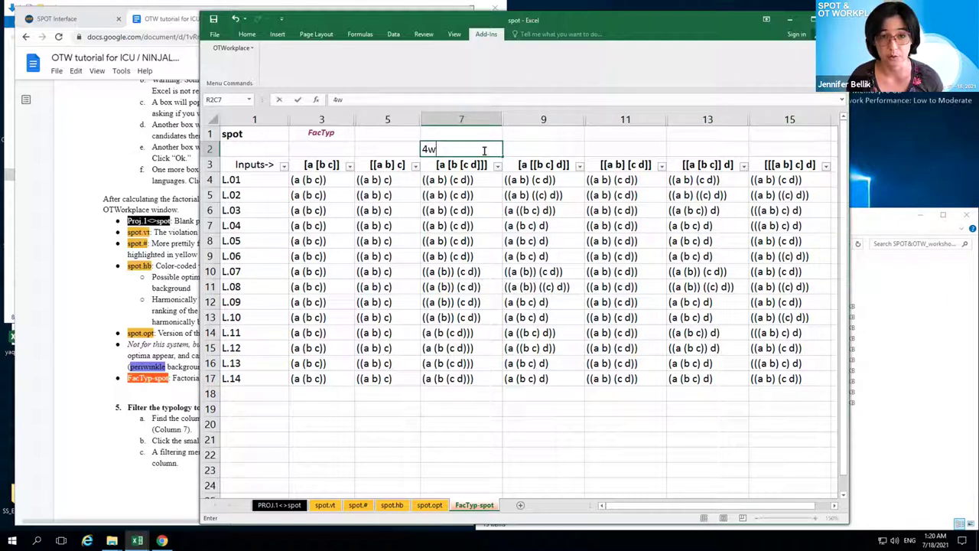
key(Return)
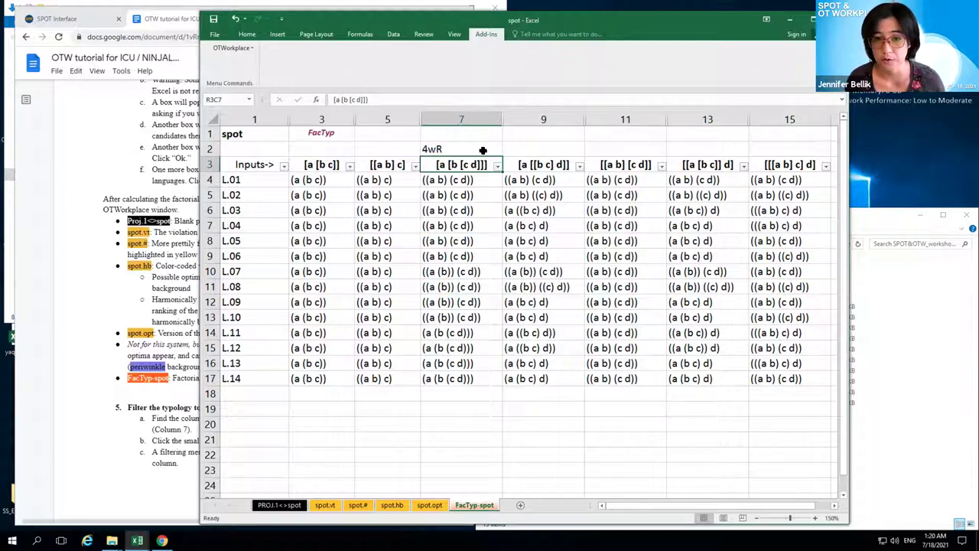
key(Right)
key(Up)
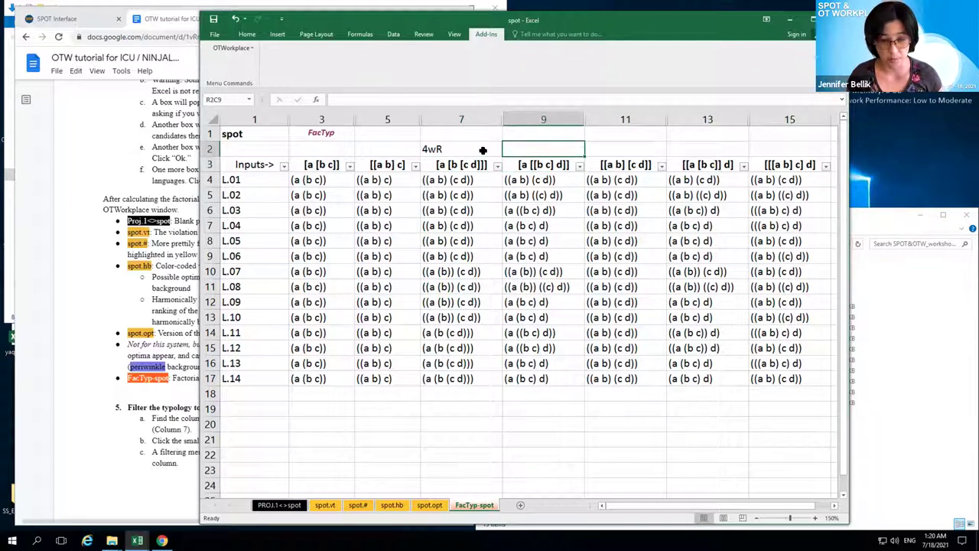
text(4wM)
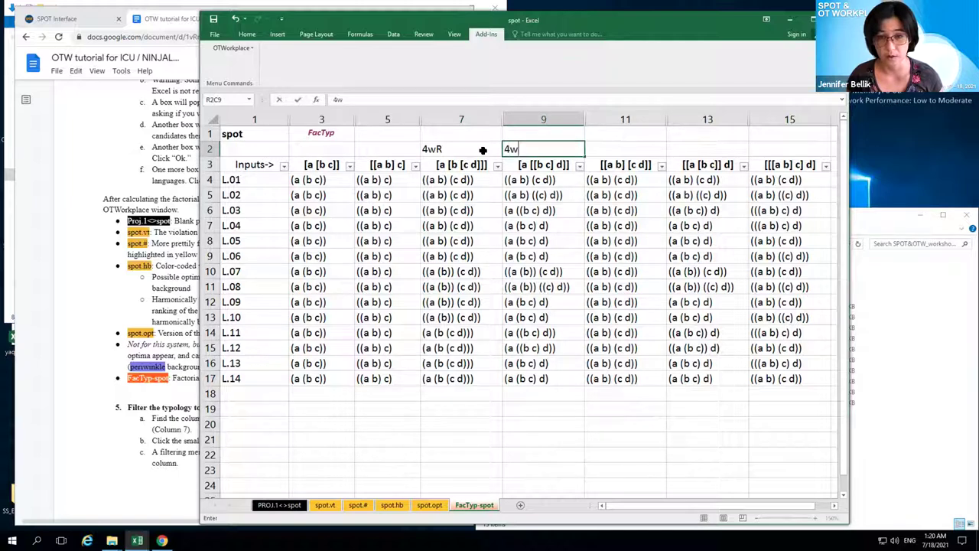
key(Right)
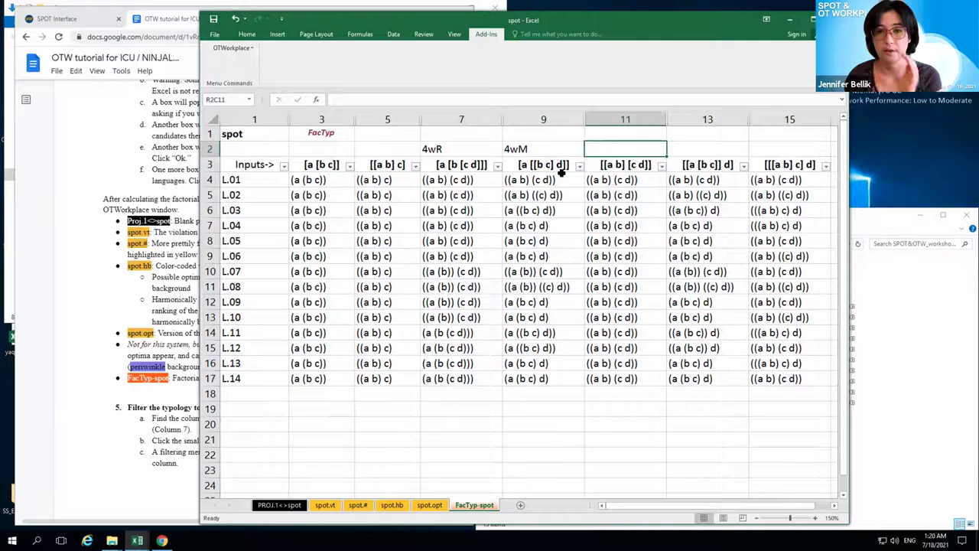
- In row 2 of FacTyp-spot, label the [[[a b] c] d] column 4wL
click(791, 149)
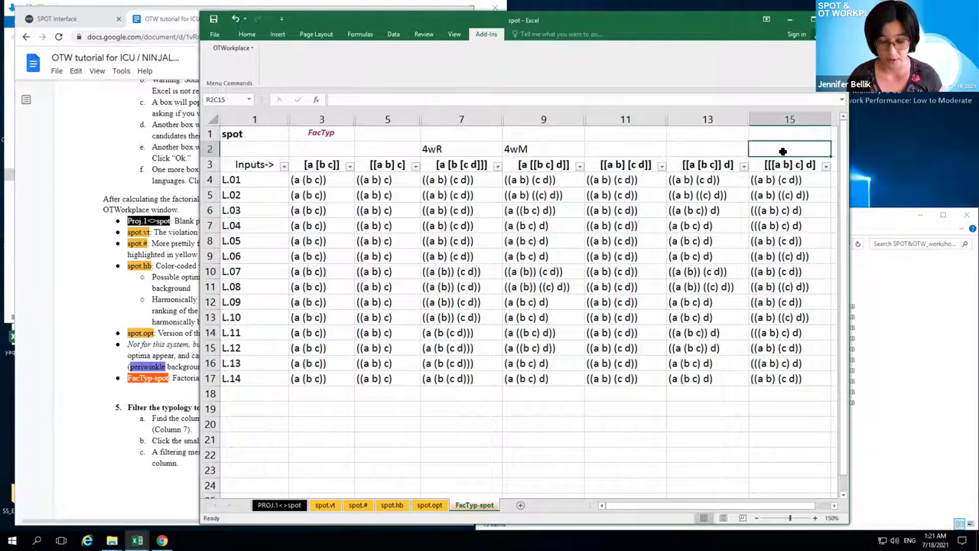
text(4)
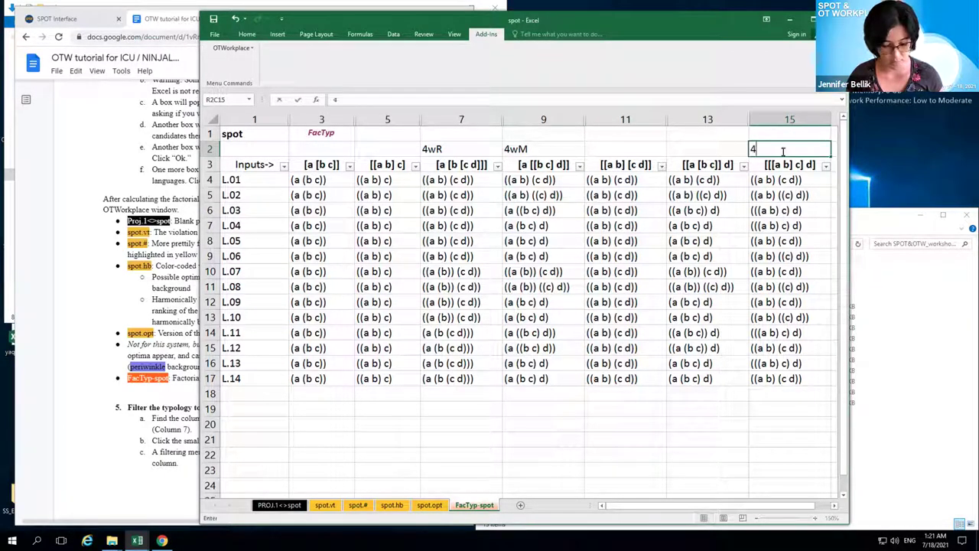
text(wL)
key(Return)
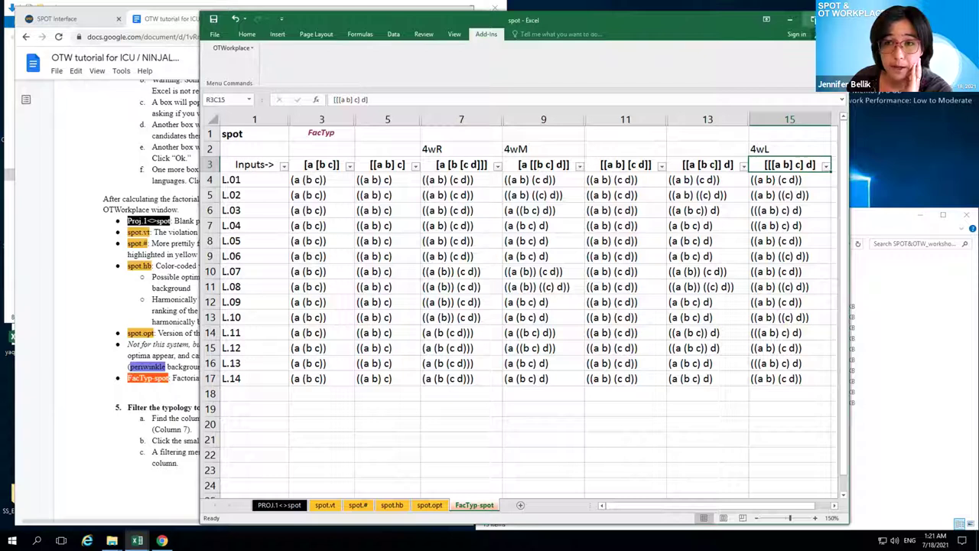
- Maximize the workbook at 170% zoom and filter the 4wR column to show only the parse (a (b (c d)))
click(812, 20)
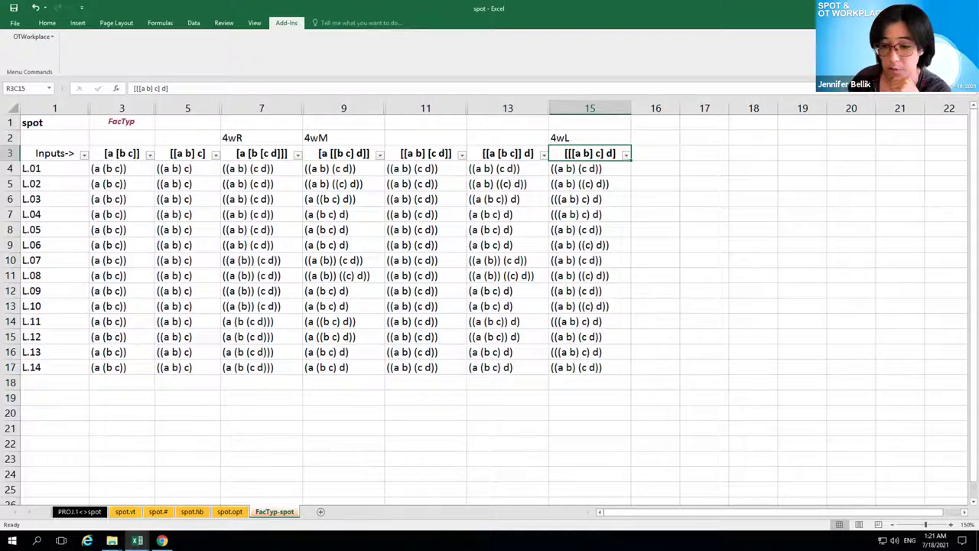
click(951, 524)
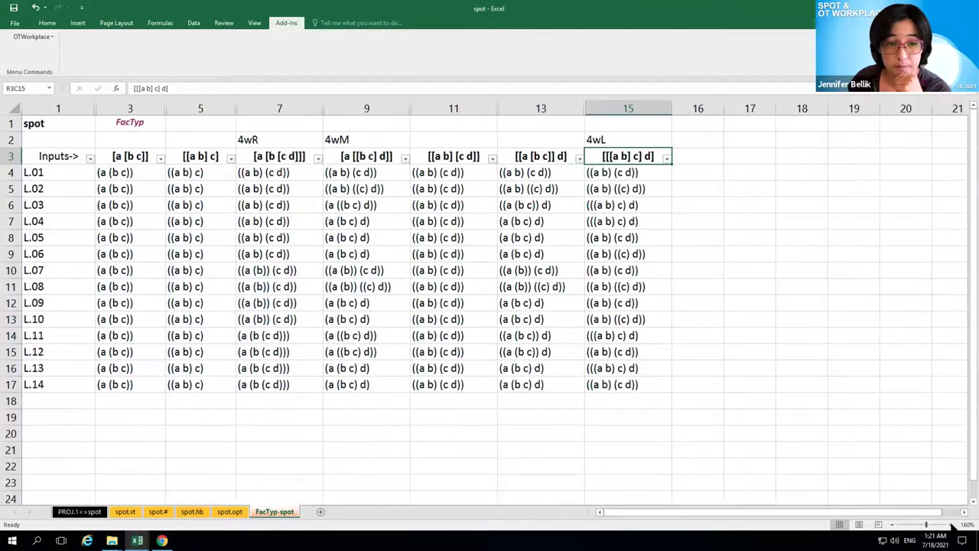
click(951, 525)
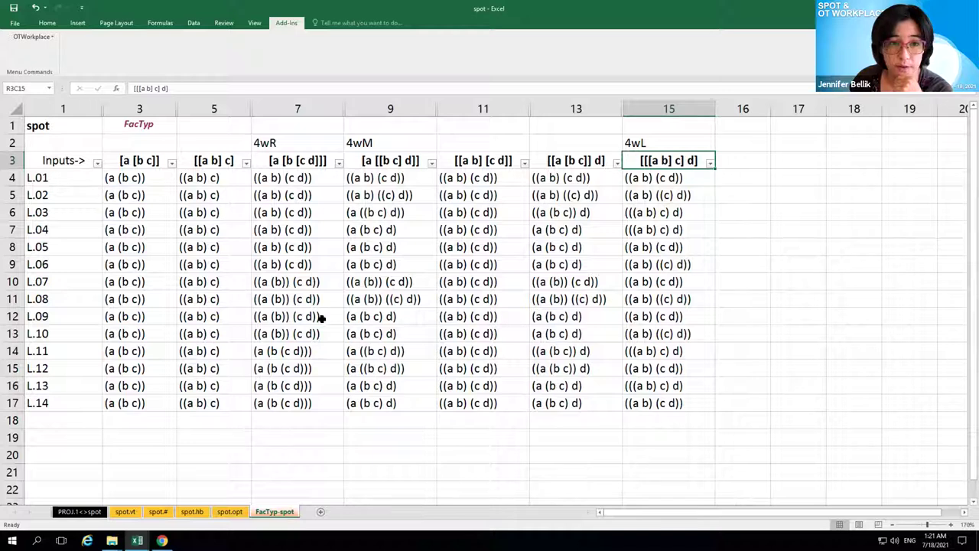
click(339, 164)
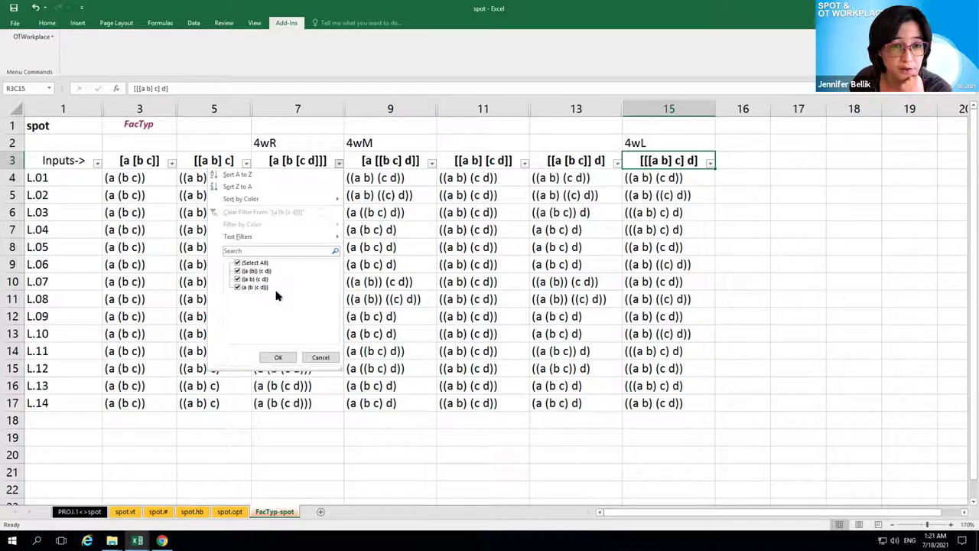
click(238, 264)
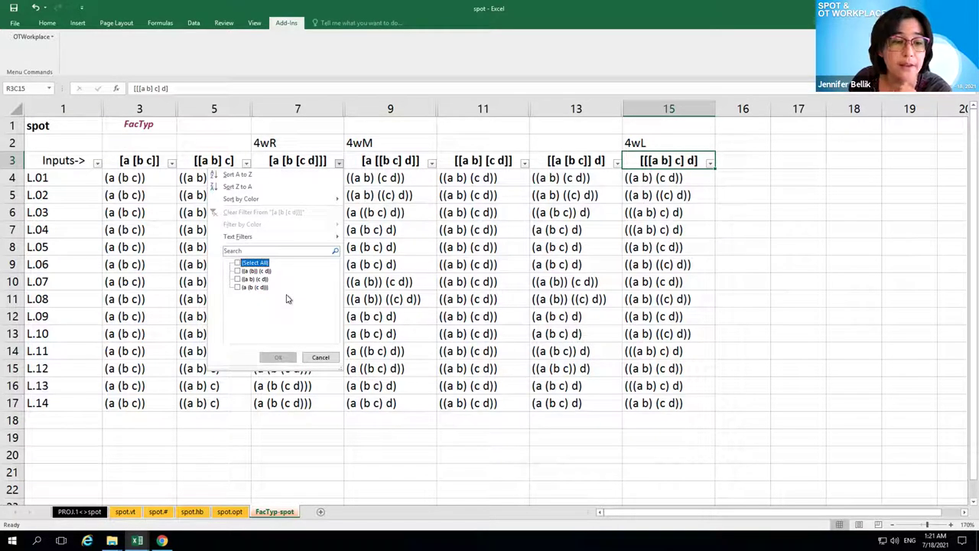
click(238, 288)
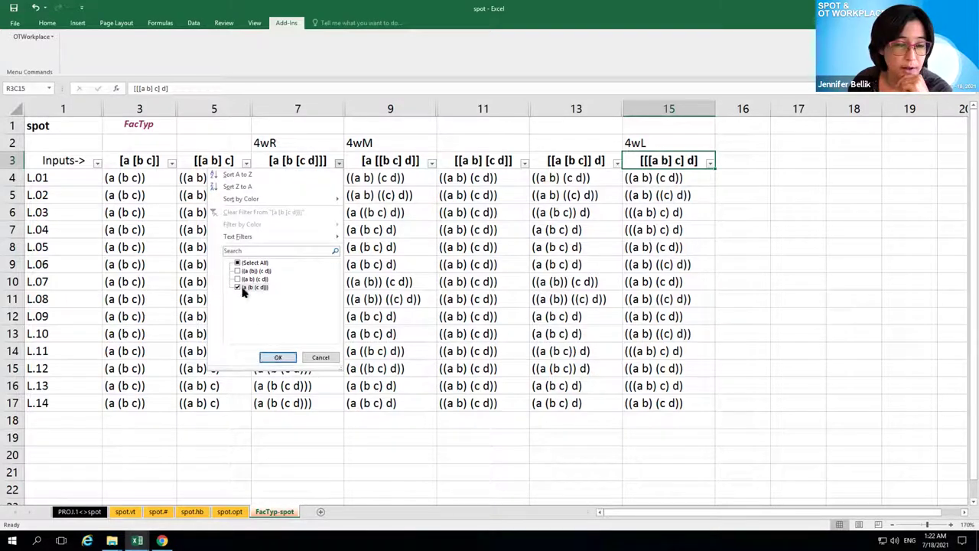
click(288, 358)
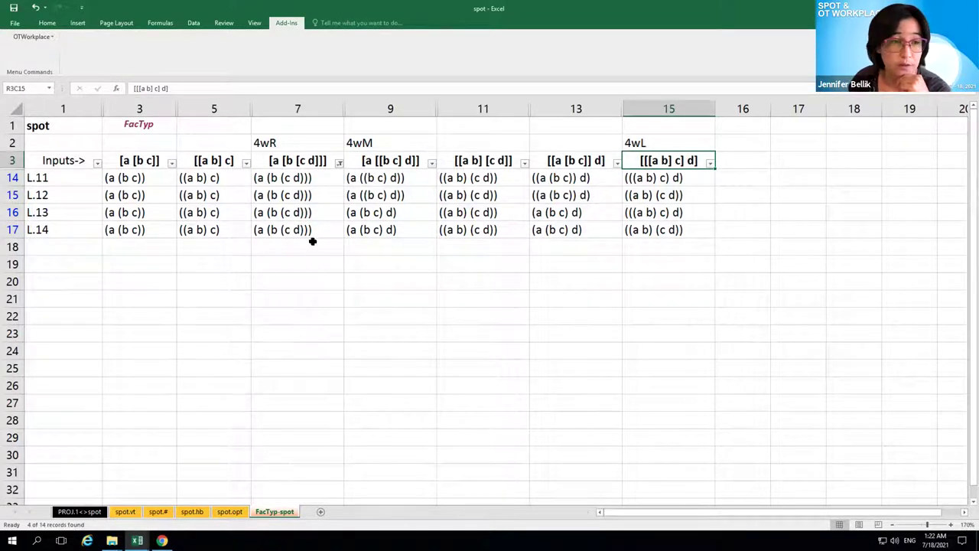
- Filter the 4wM column to show only the parse (a ((b c) d))
click(432, 164)
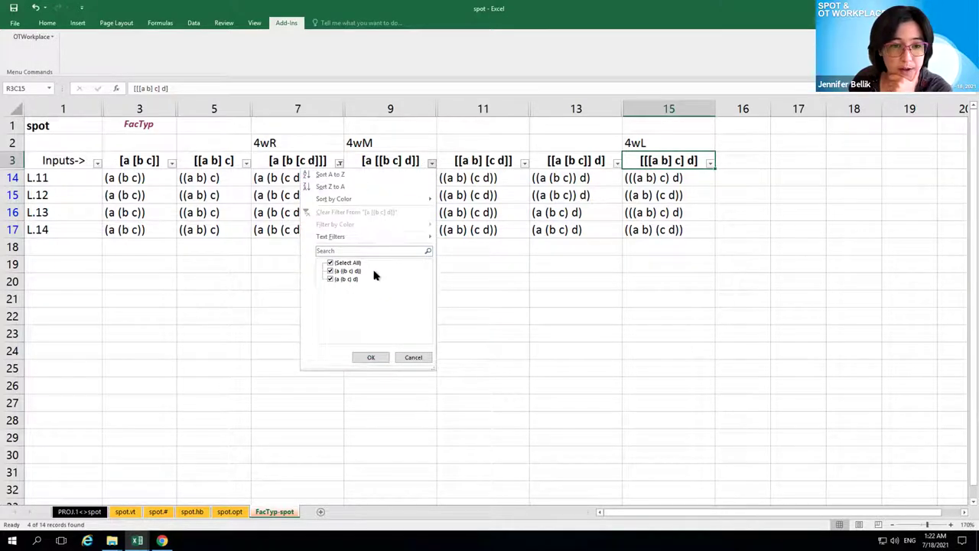
click(331, 265)
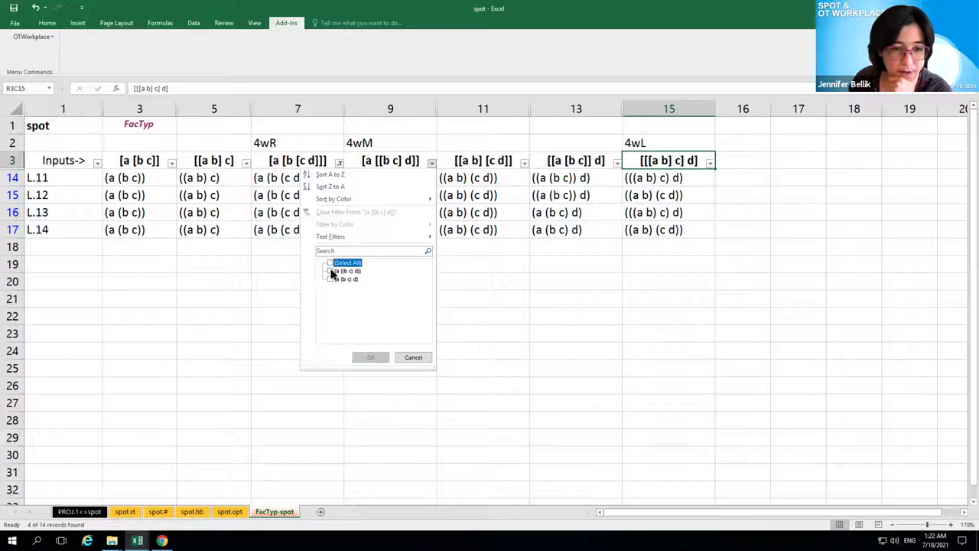
click(331, 273)
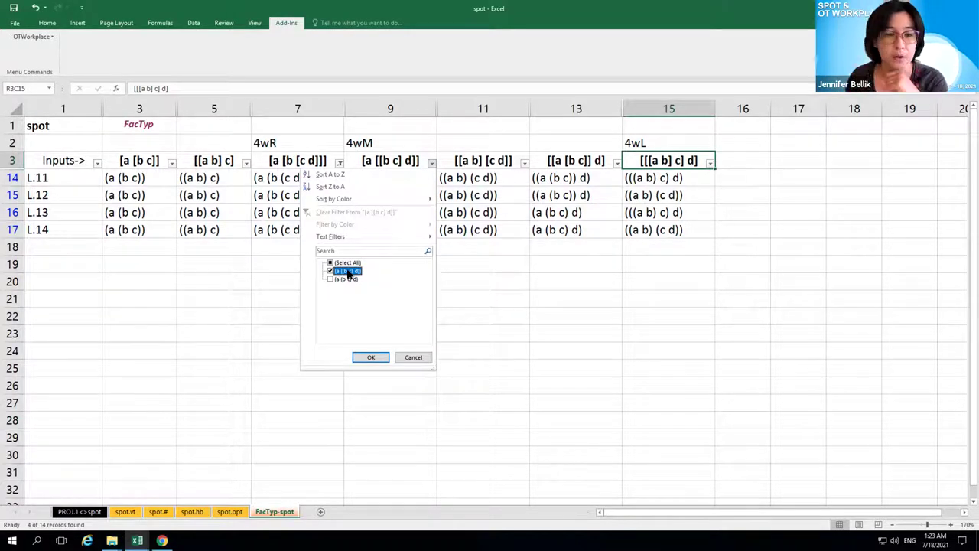
click(370, 356)
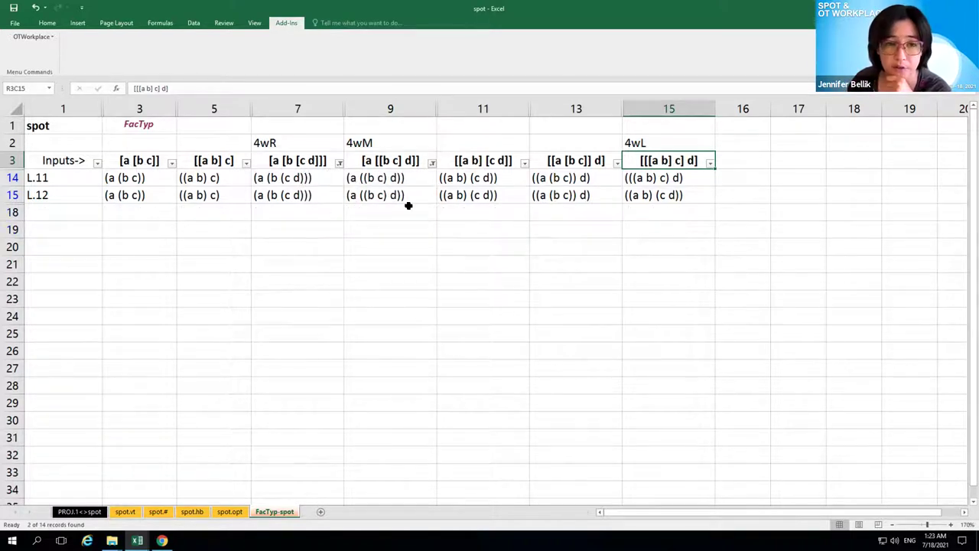
- Filter the 4wL column to show only the parse ((a b) (c d))
click(710, 164)
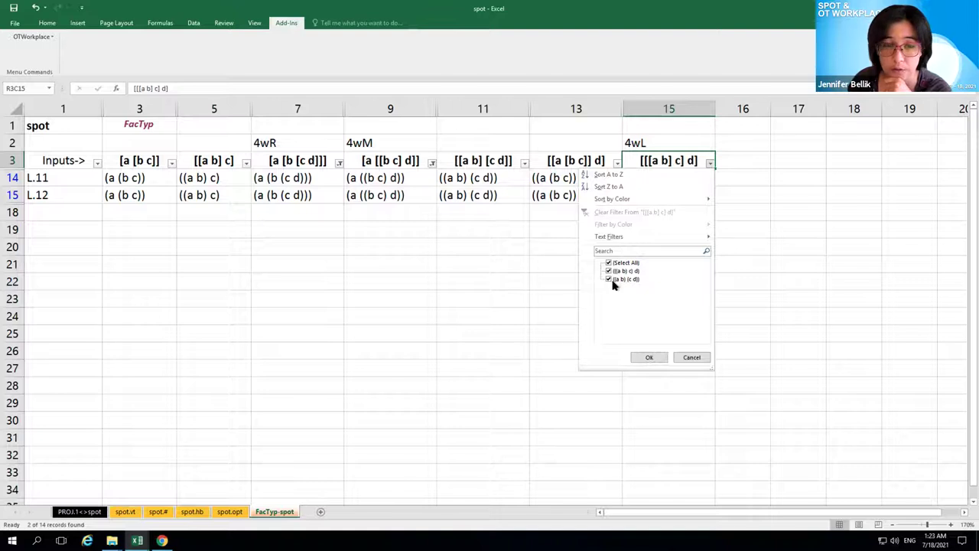
click(610, 264)
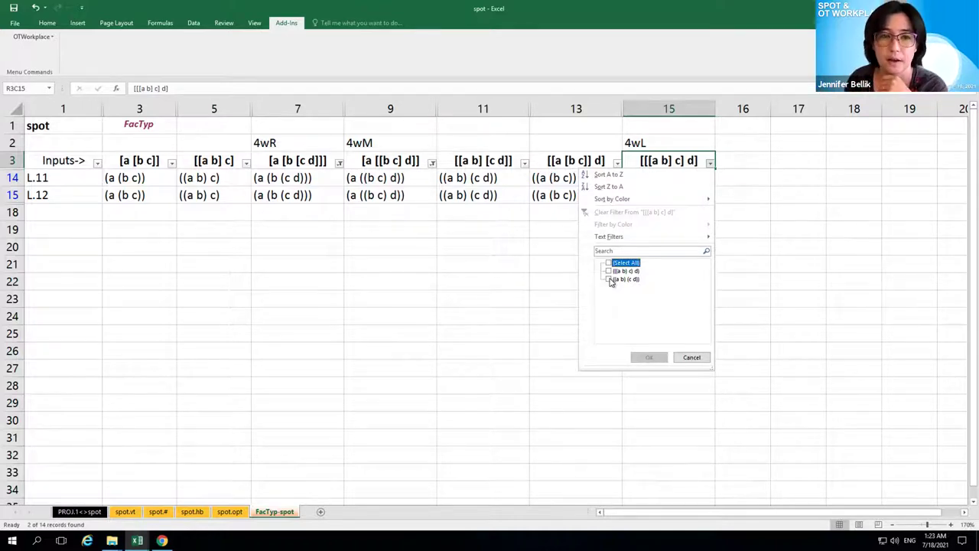
click(609, 280)
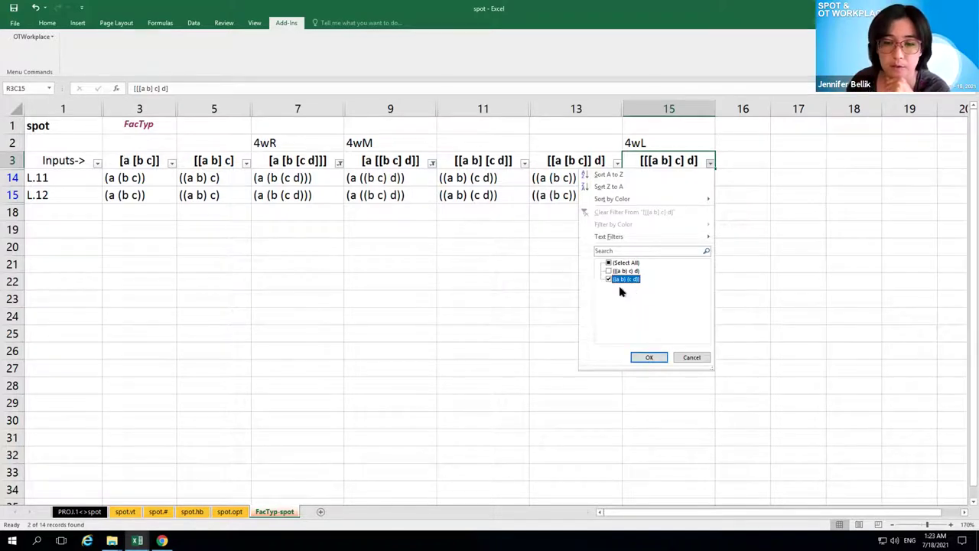
click(648, 357)
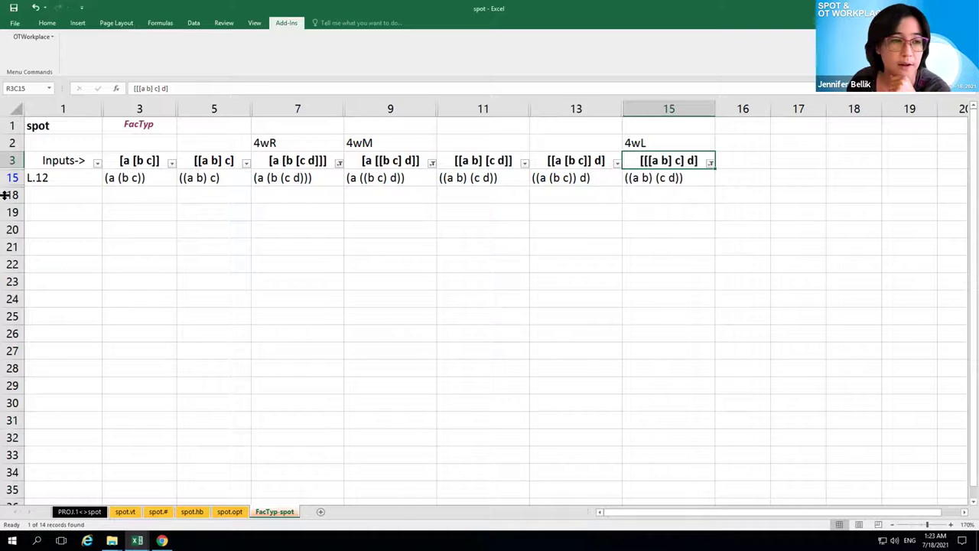
- Highlight the L.12 row from its language label through column 15 with the Good cell style
click(47, 177)
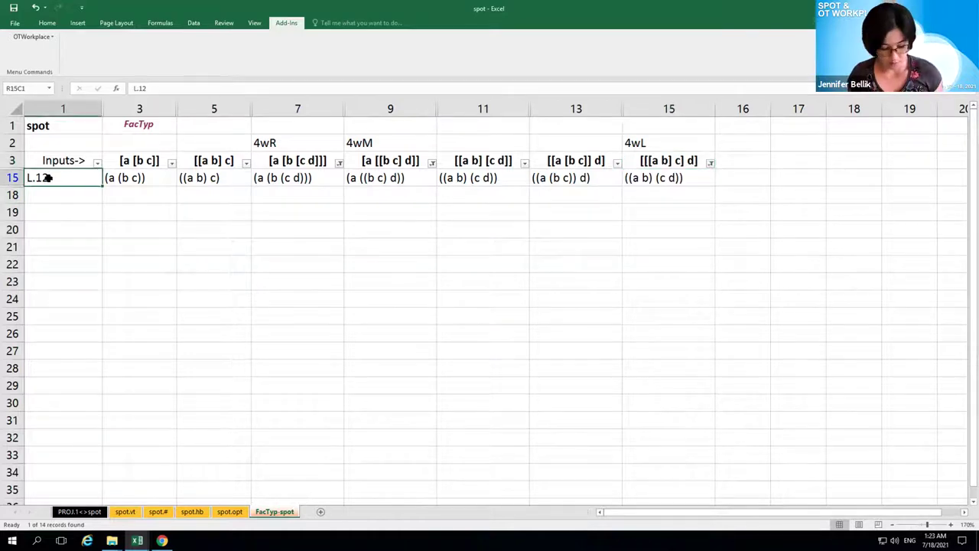
key(shift+Right)
key(shift+Right)
key(shift+Right)
key(shift+Right)
key(shift+Right)
key(shift+Right)
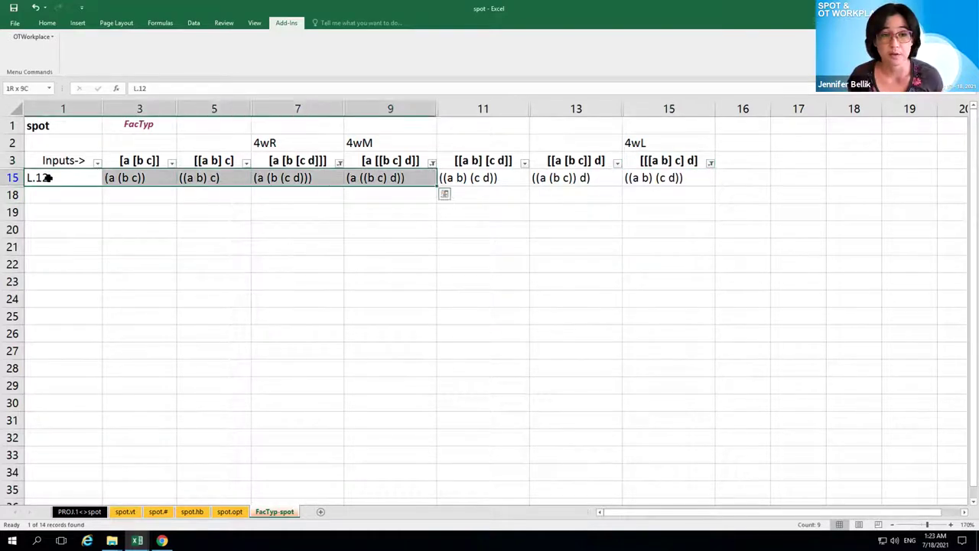
key(shift+Right)
key(shift+Right)
key(shift+Left)
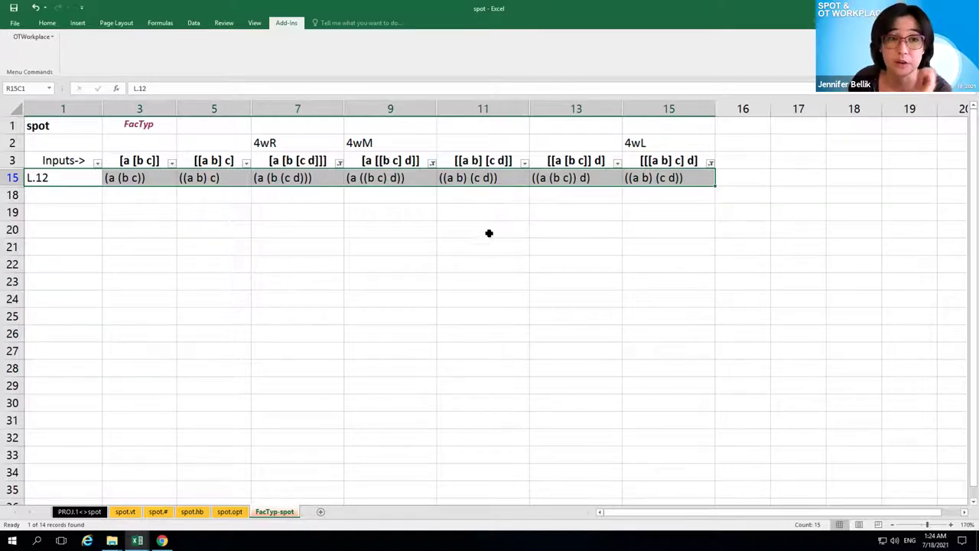
click(47, 23)
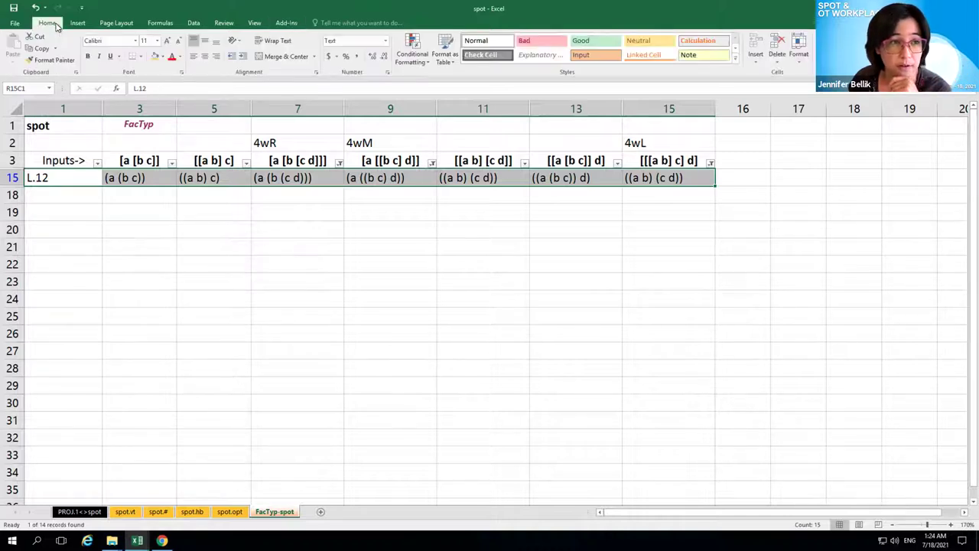
click(579, 41)
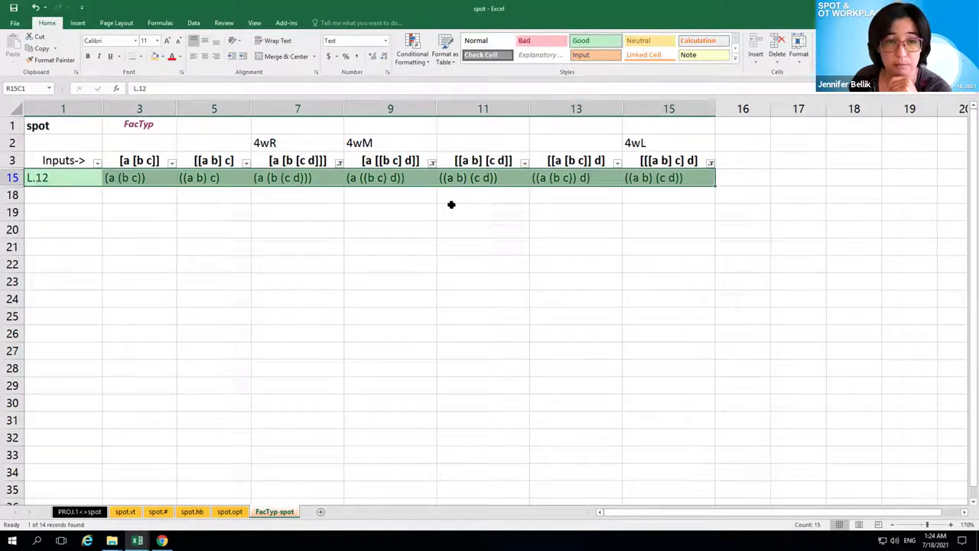
click(452, 205)
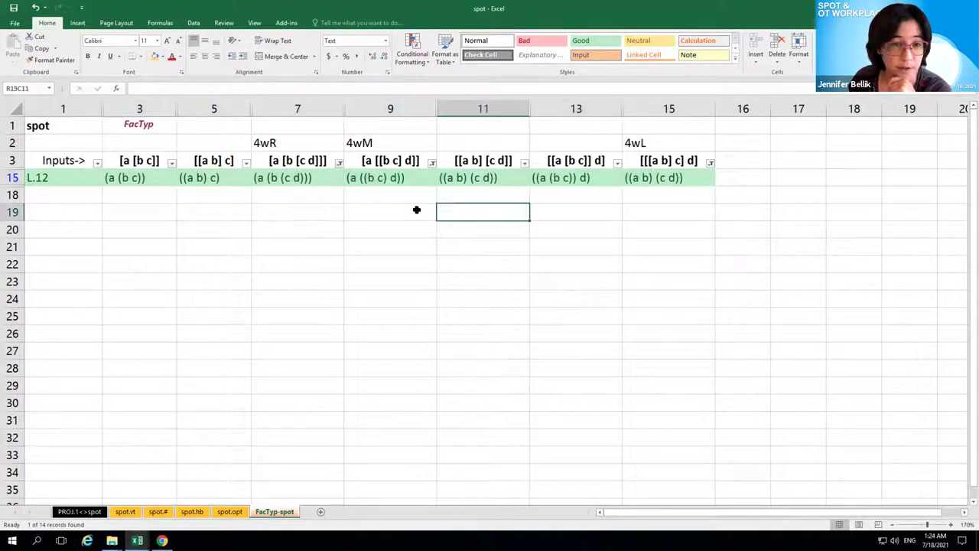
- Clear the filters from the 4wL, 4wM and 4wR columns to list all languages again
click(711, 163)
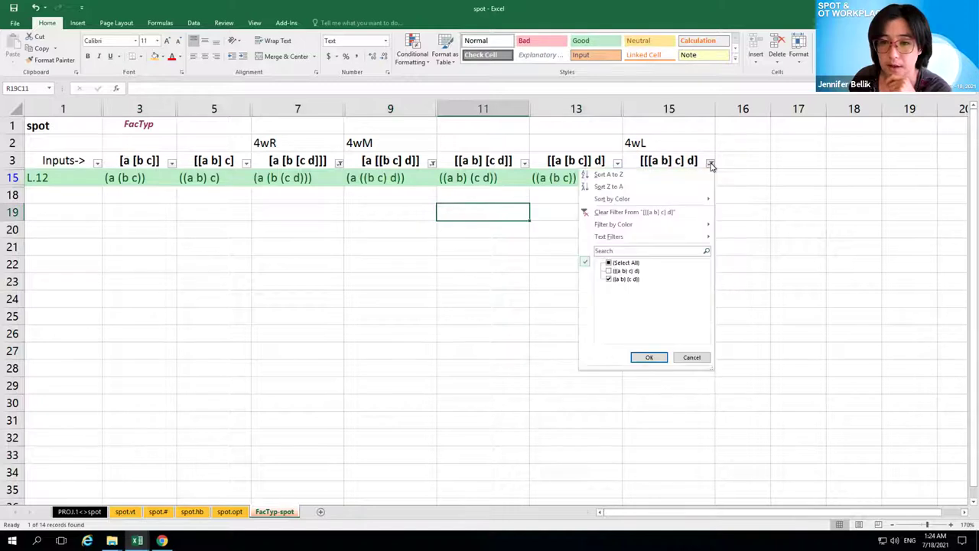
click(634, 213)
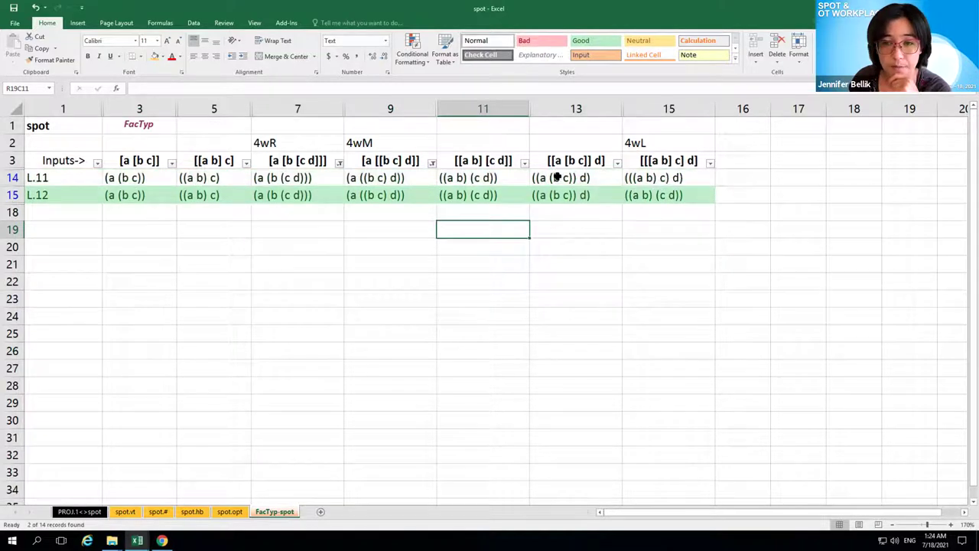
click(431, 164)
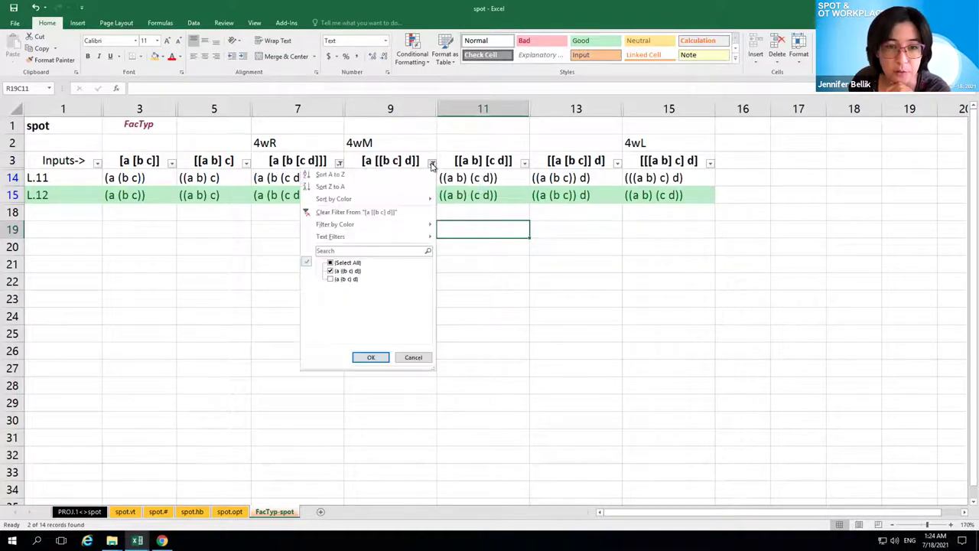
click(325, 215)
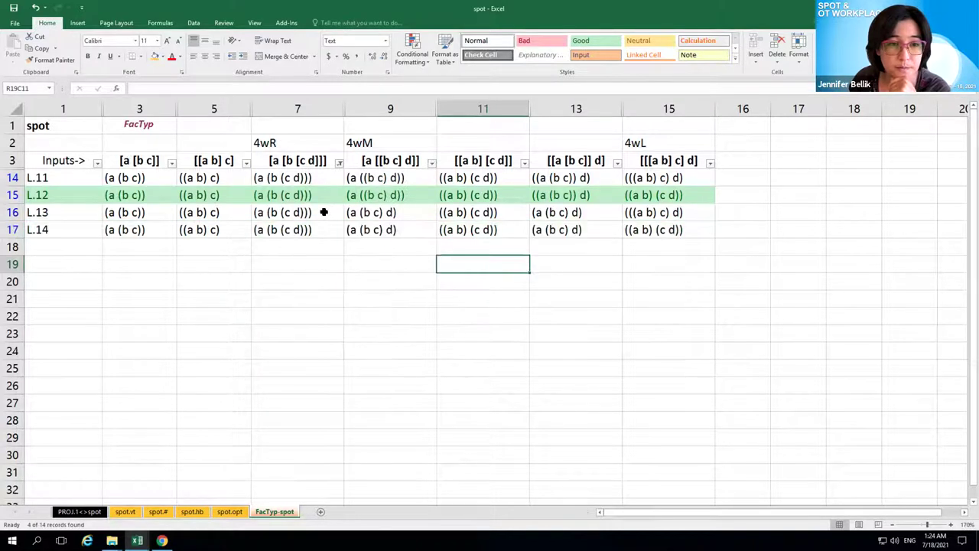
click(340, 164)
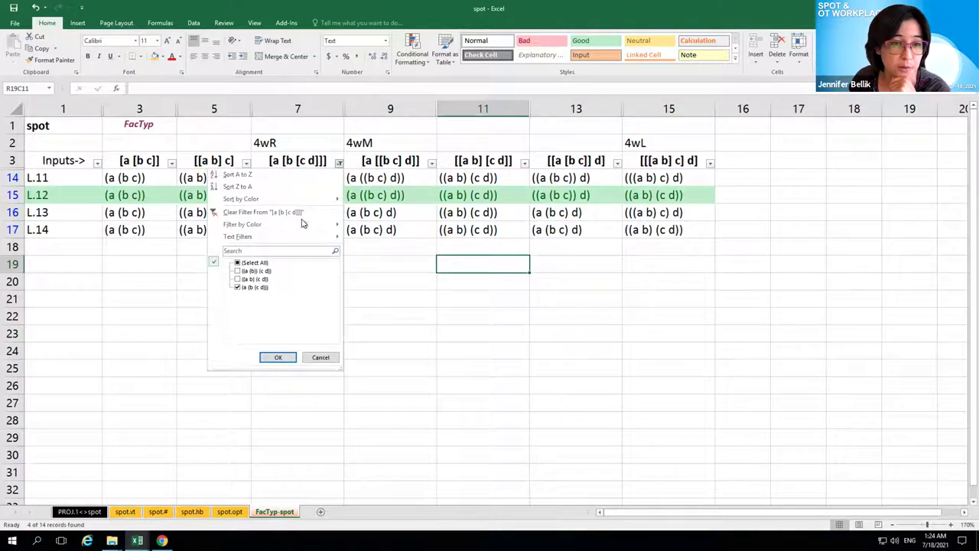
click(273, 214)
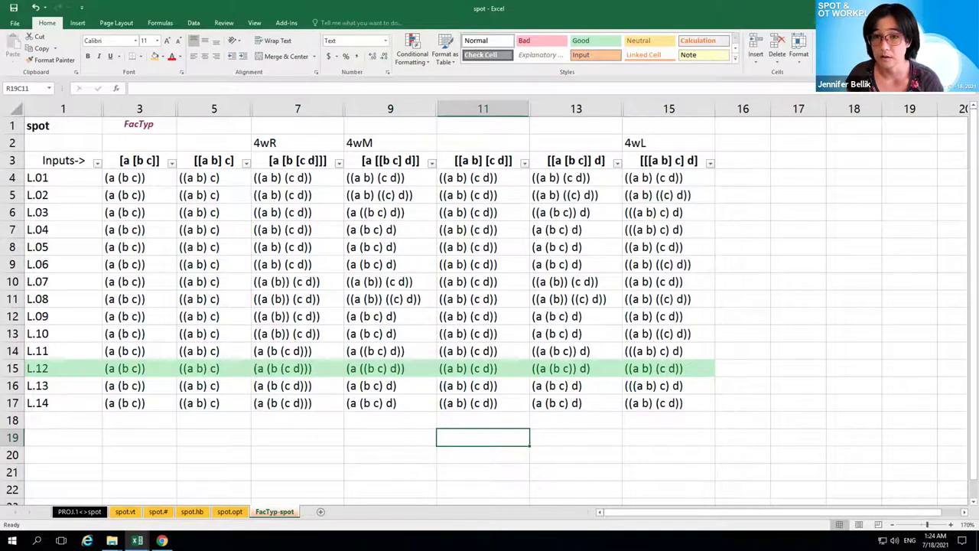
- Restore the workbook to a smaller window, switch to the OTW tutorial in Chrome, and read the instructions on filtering and getting ranking information
double_click(757, 13)
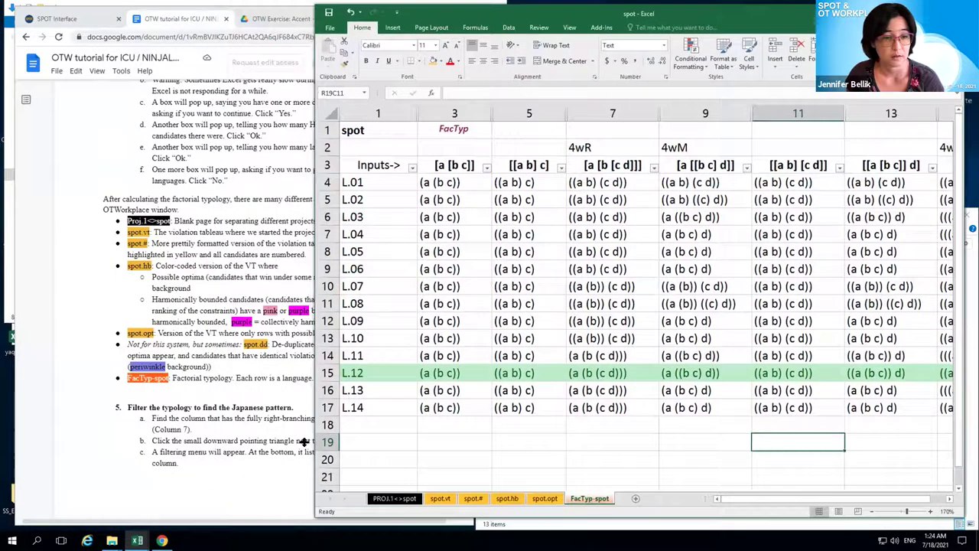
click(252, 460)
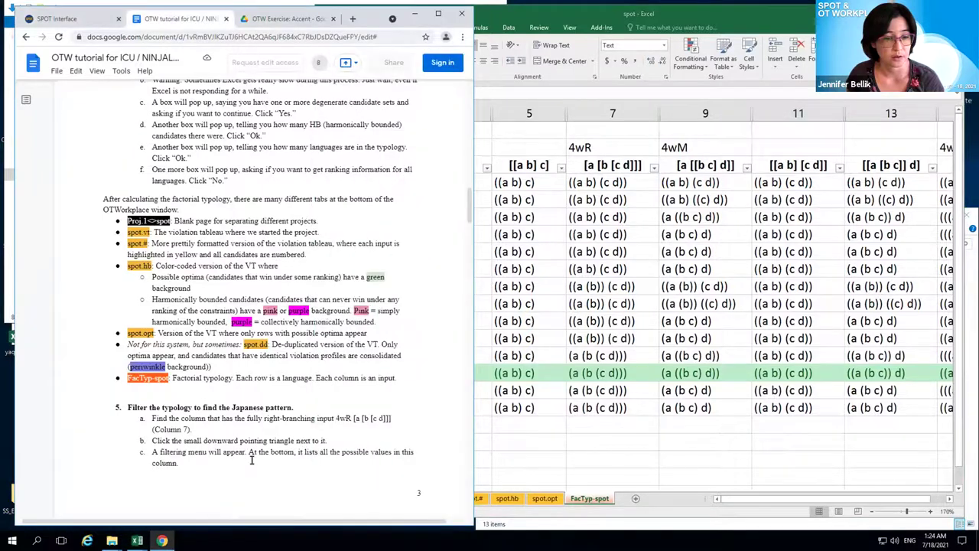
scroll(251, 460, down, 5)
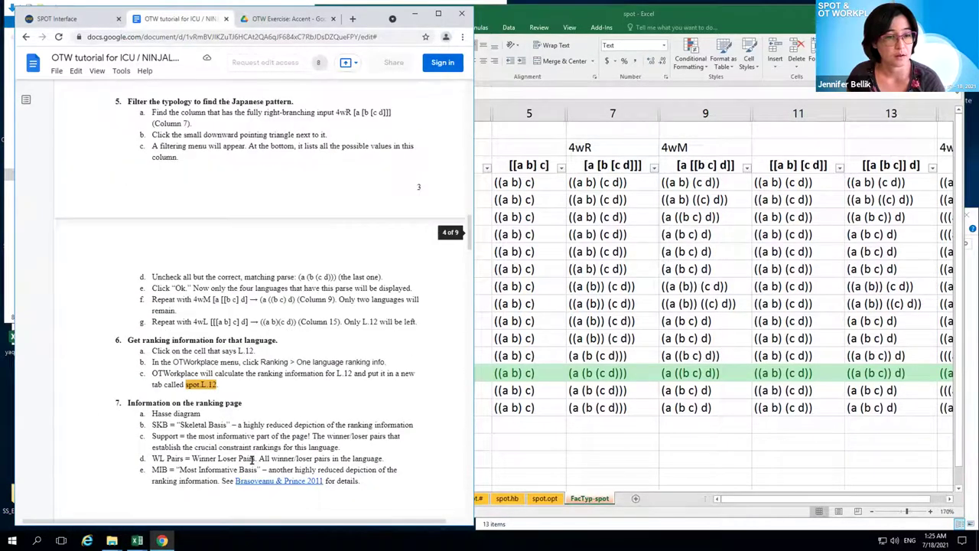
scroll(196, 267, up, 2)
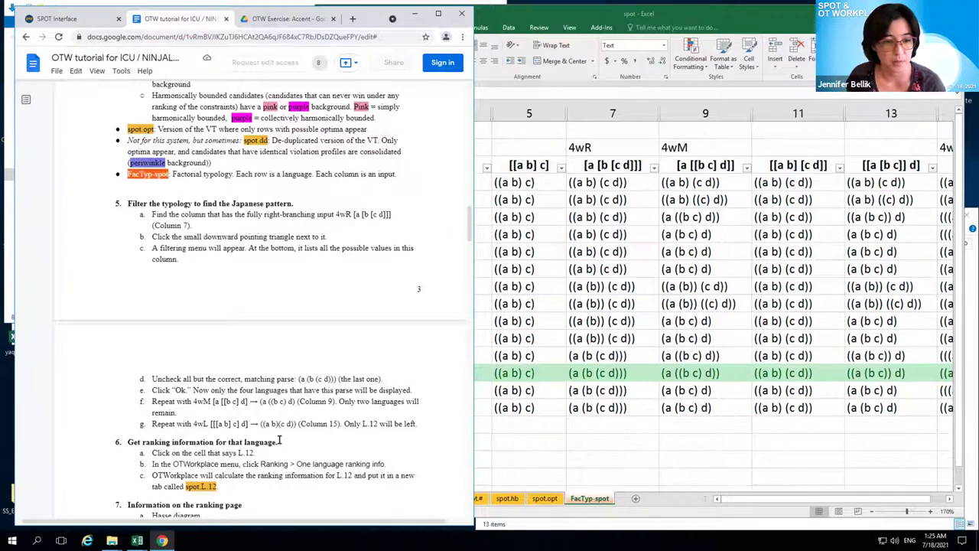
scroll(279, 440, down, 2)
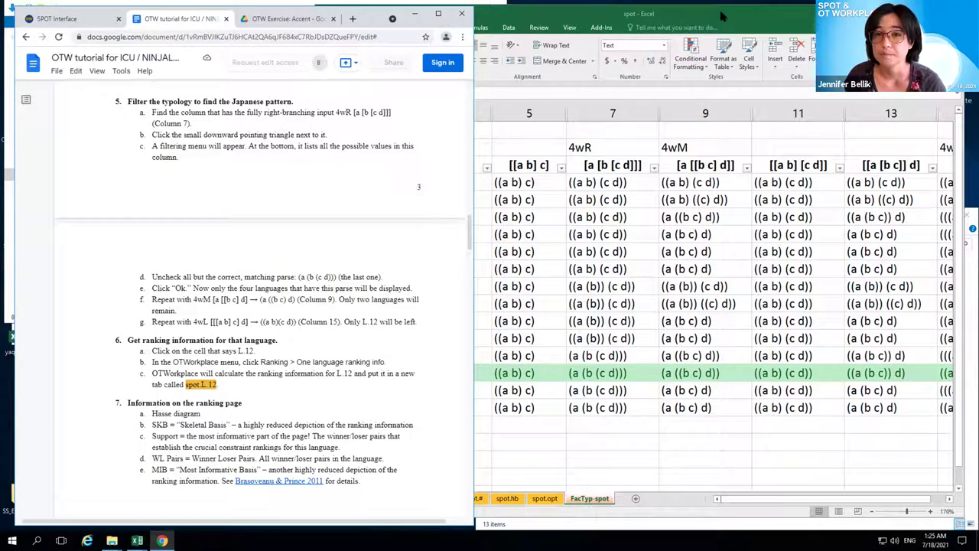
- Return to the spot workbook and generate the one-language ranking info for L.12 from the FacTyp-spot sheet
click(777, 18)
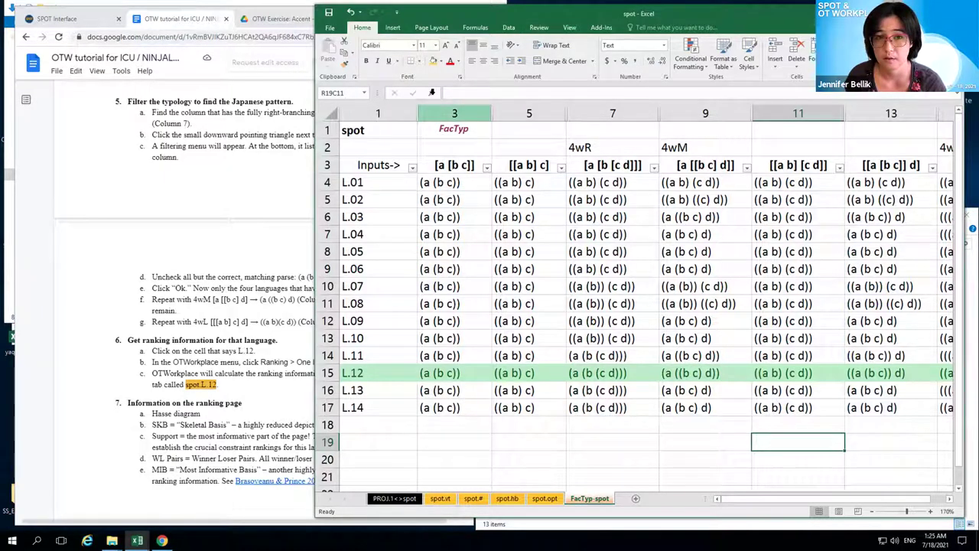
click(380, 376)
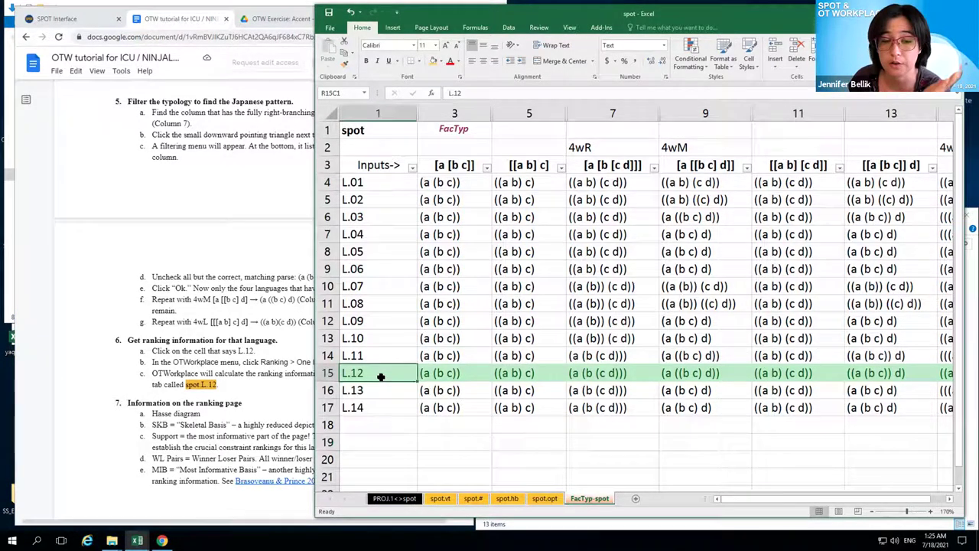
drag(313, 335, 142, 344)
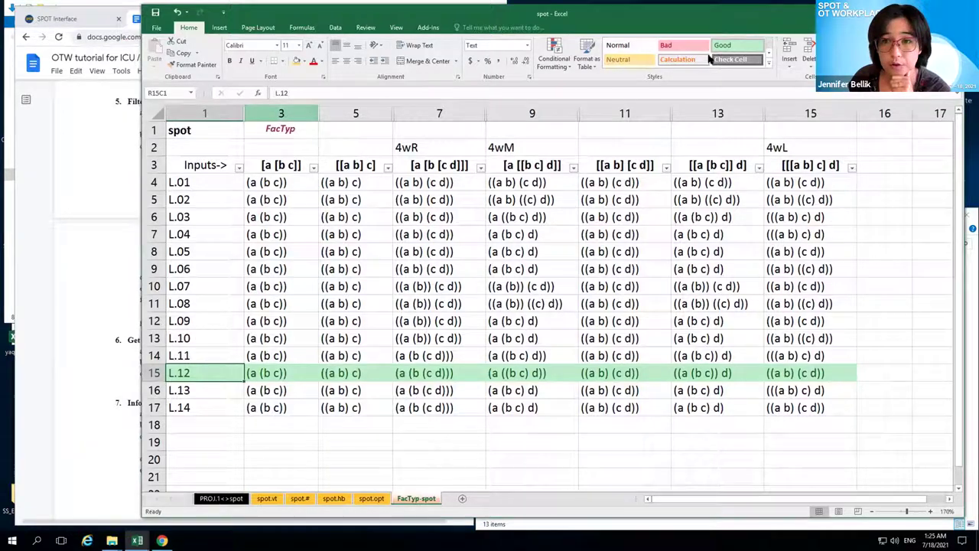
click(429, 29)
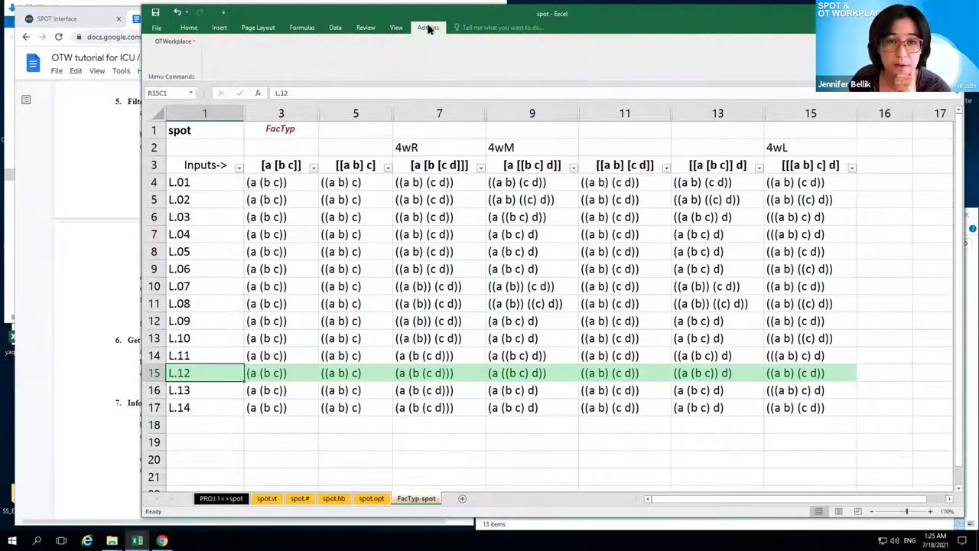
click(176, 41)
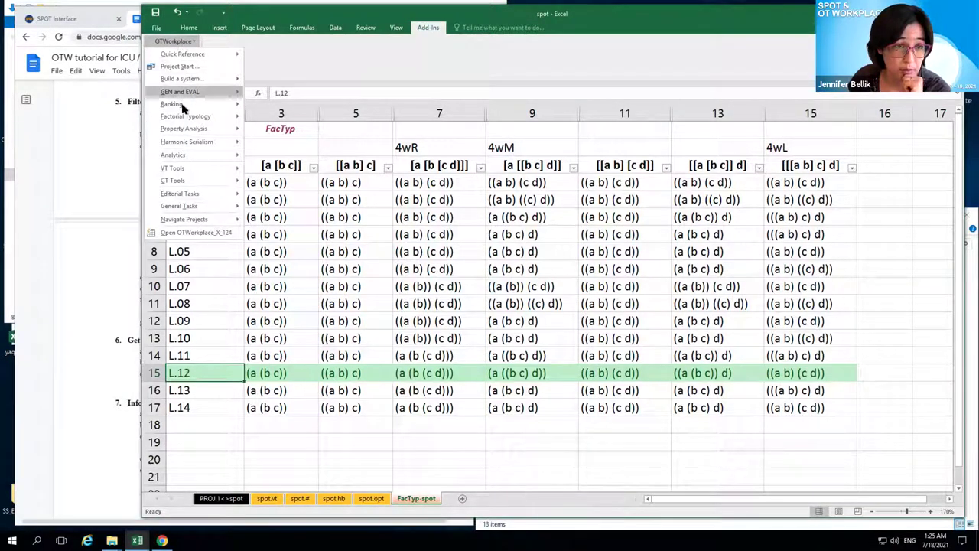
mouse_move(184, 106)
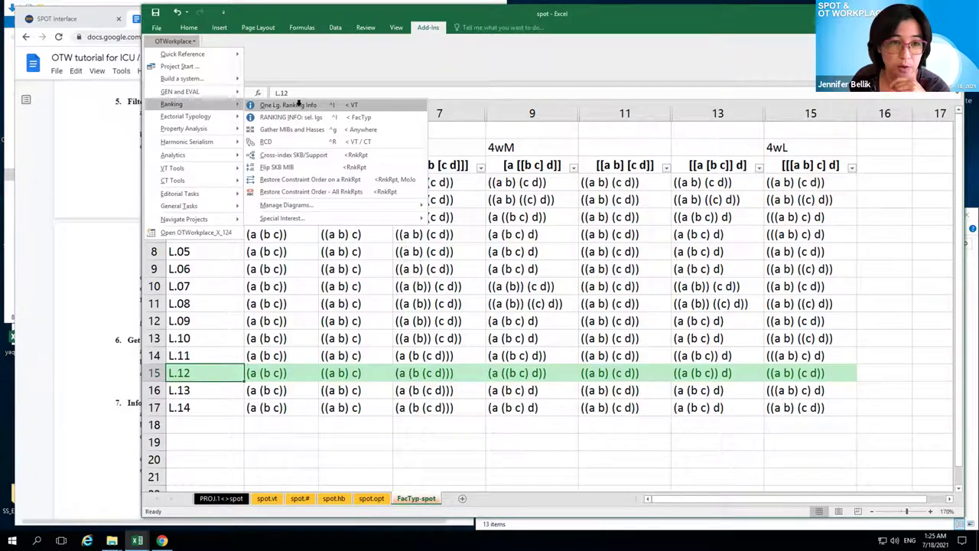
click(299, 104)
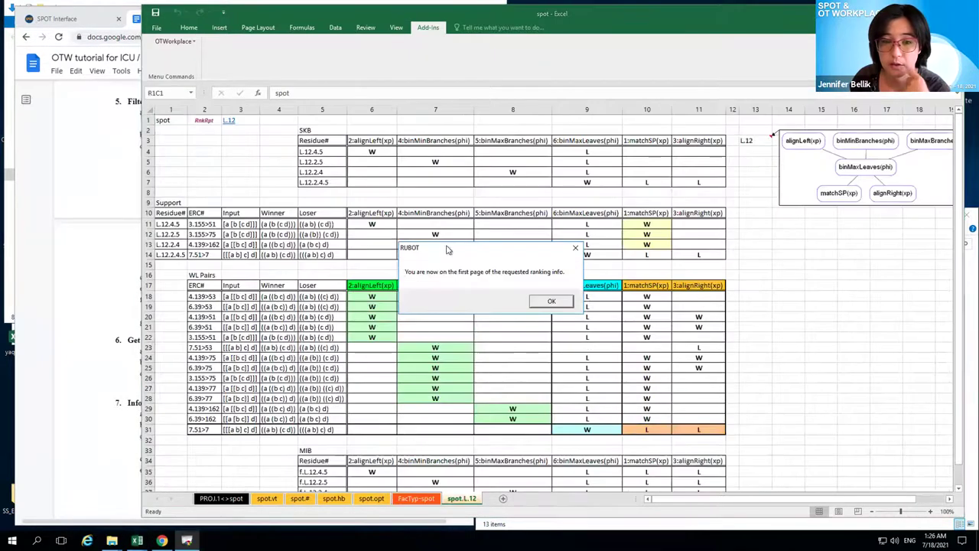
click(550, 300)
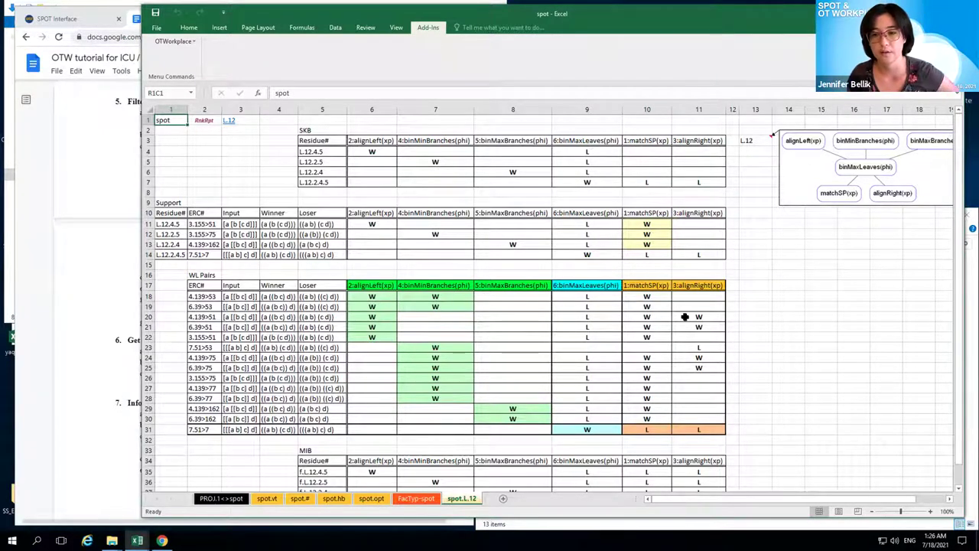
- Examine the SKB and MIB tables on the spot.L.12 ranking report
drag(140, 325, 36, 330)
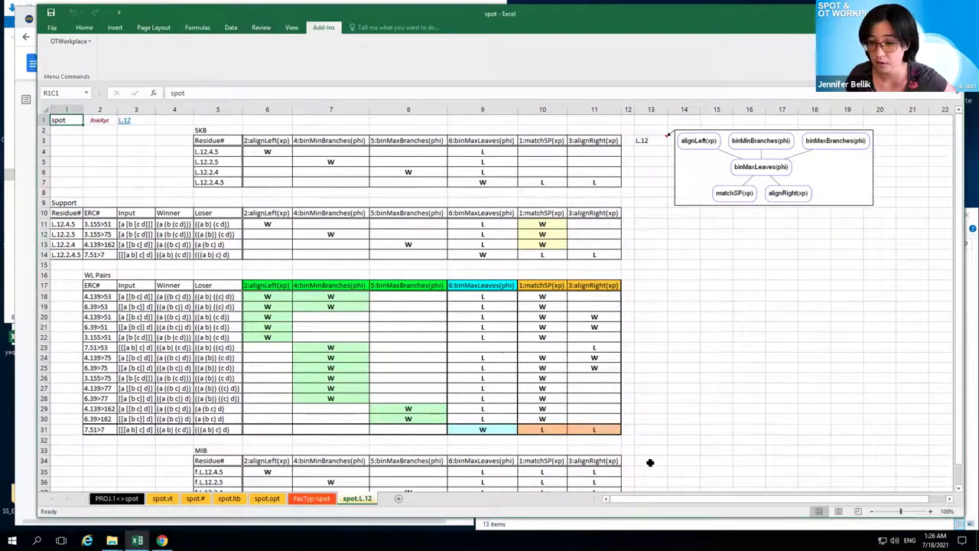
click(931, 511)
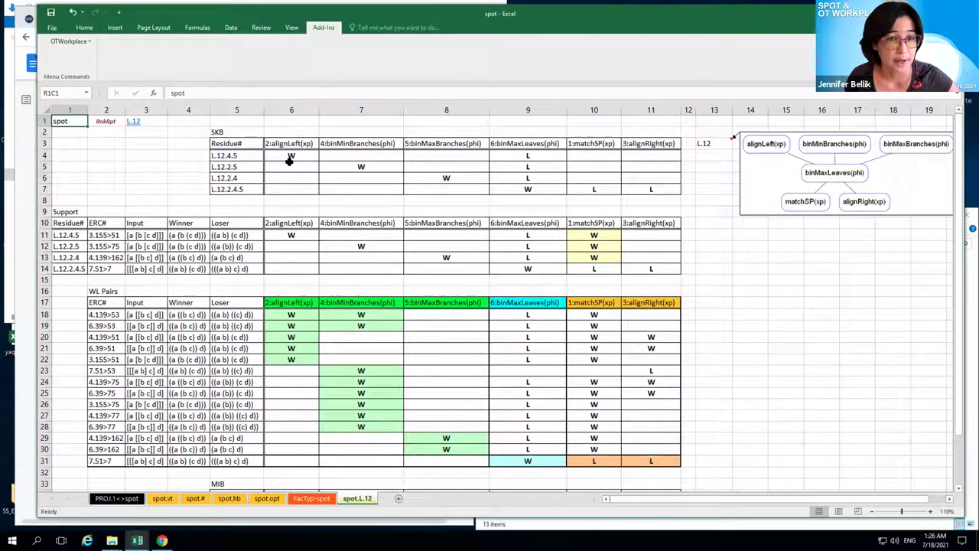
click(234, 133)
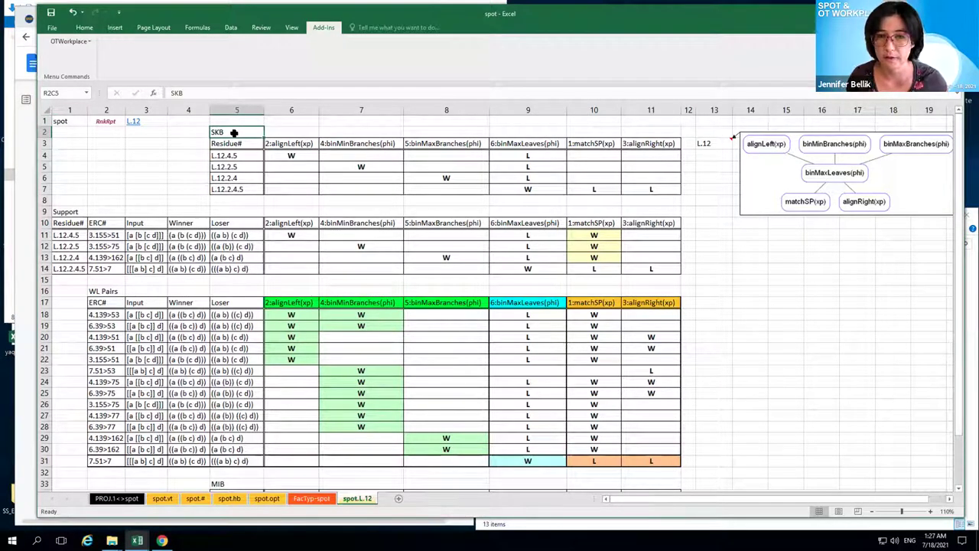
scroll(240, 363, down, 2)
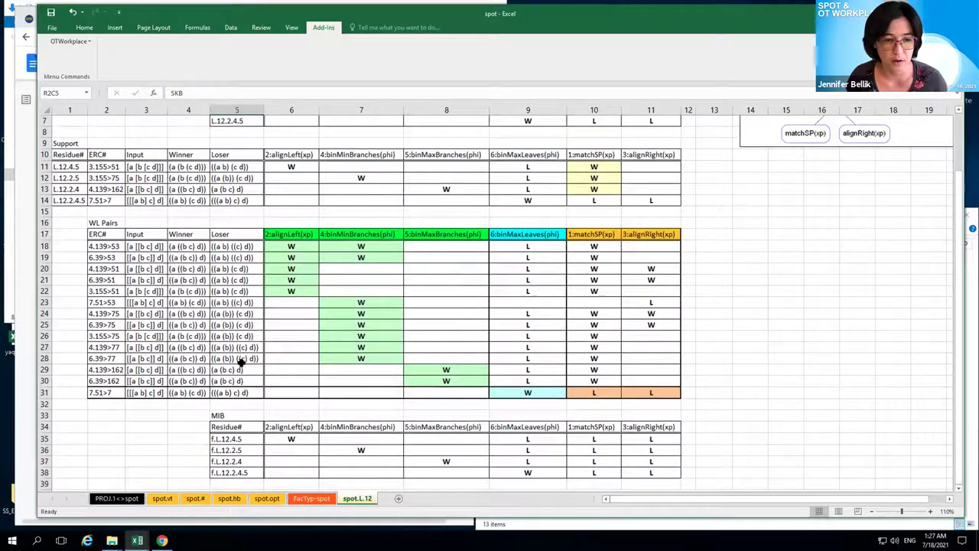
click(232, 418)
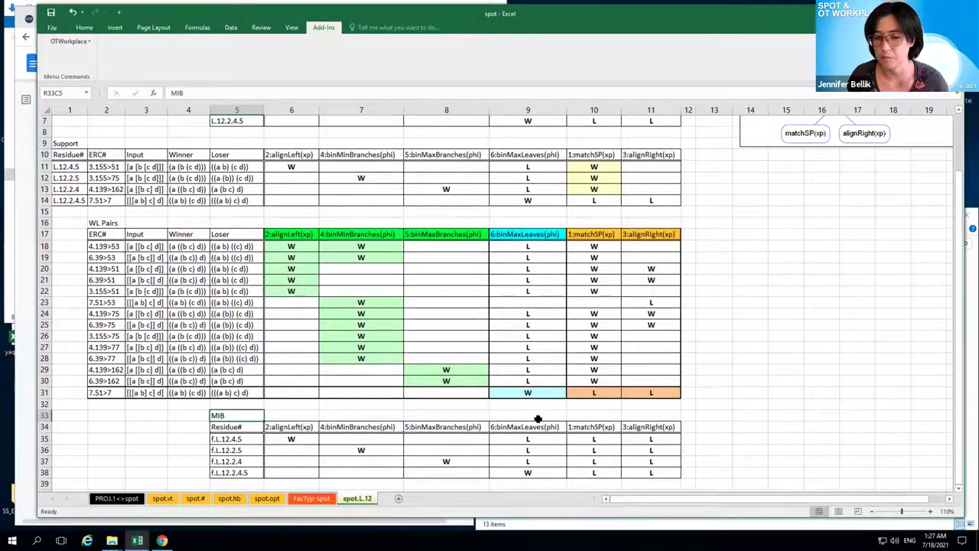
scroll(538, 419, up, 2)
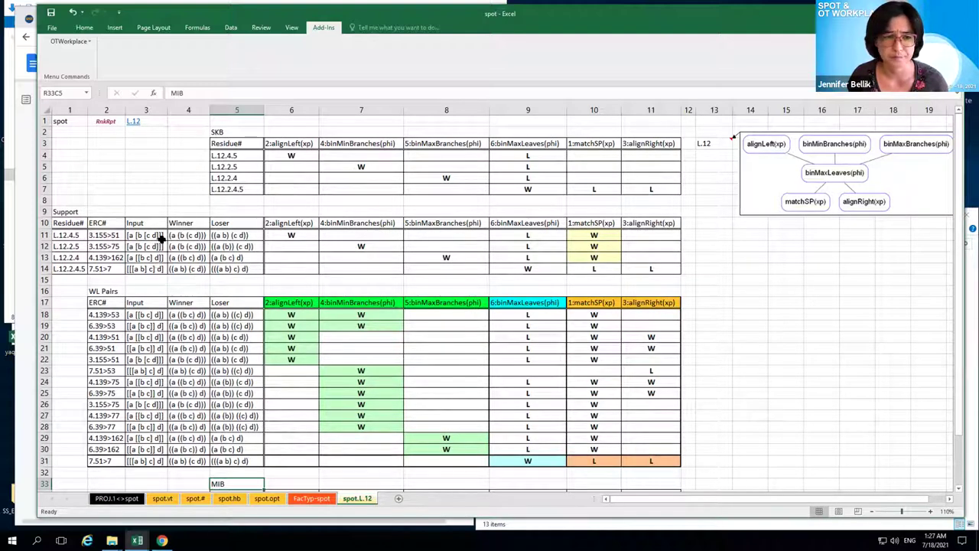
- Select the whole Support table, from its heading in row 9 through row 14 and column 11
click(73, 211)
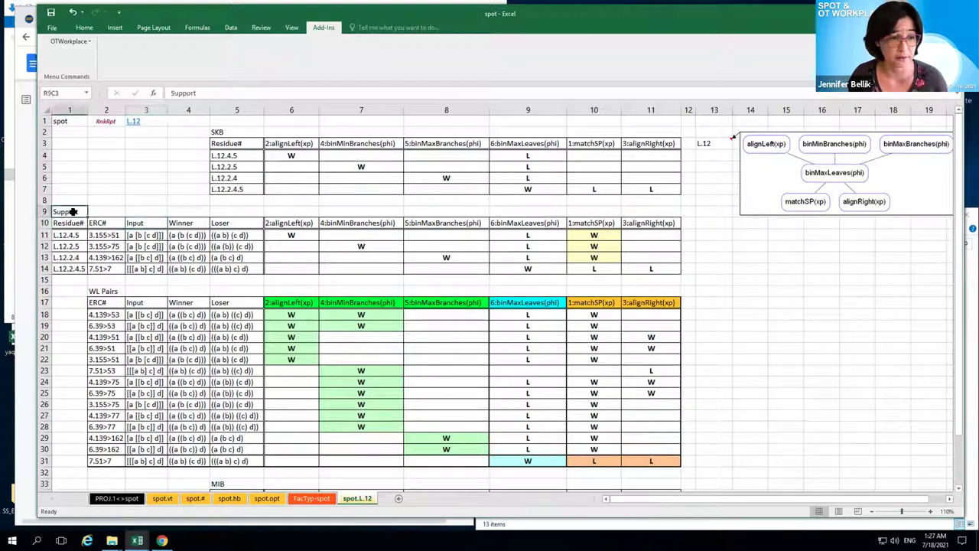
drag(73, 211, 99, 269)
key(shift+Right)
key(shift+Right)
key(shift+Right)
key(shift+Right)
key(shift+Right)
key(shift+Right)
key(shift+Right)
key(shift+Right)
key(shift+Right)
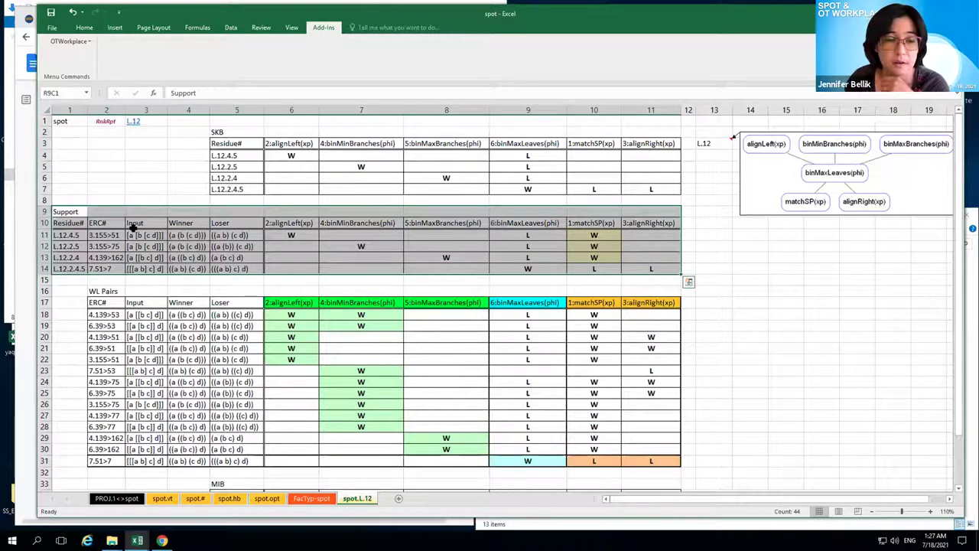
- Examine the input, winner and loser entries of the Support table, focusing on the first row with input [a [b [c d]]]
click(243, 257)
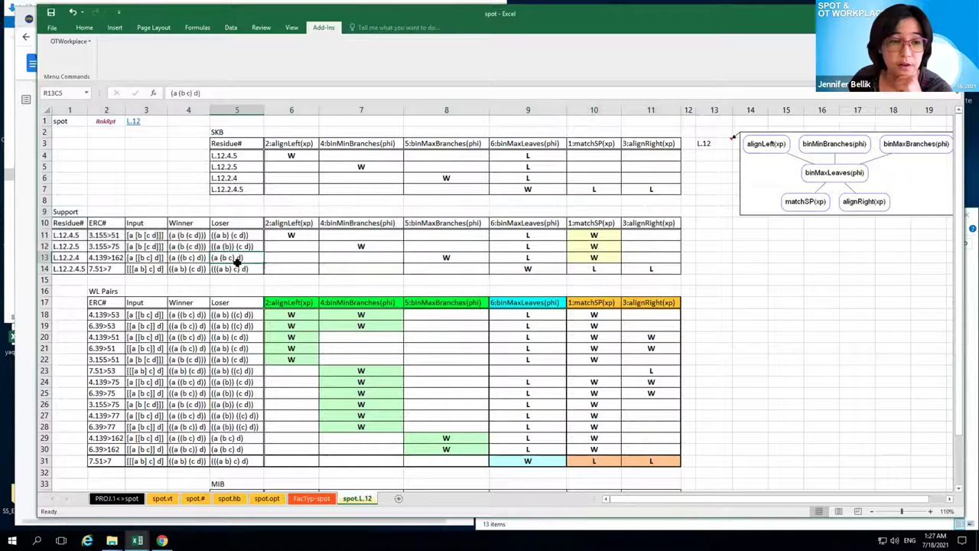
click(143, 235)
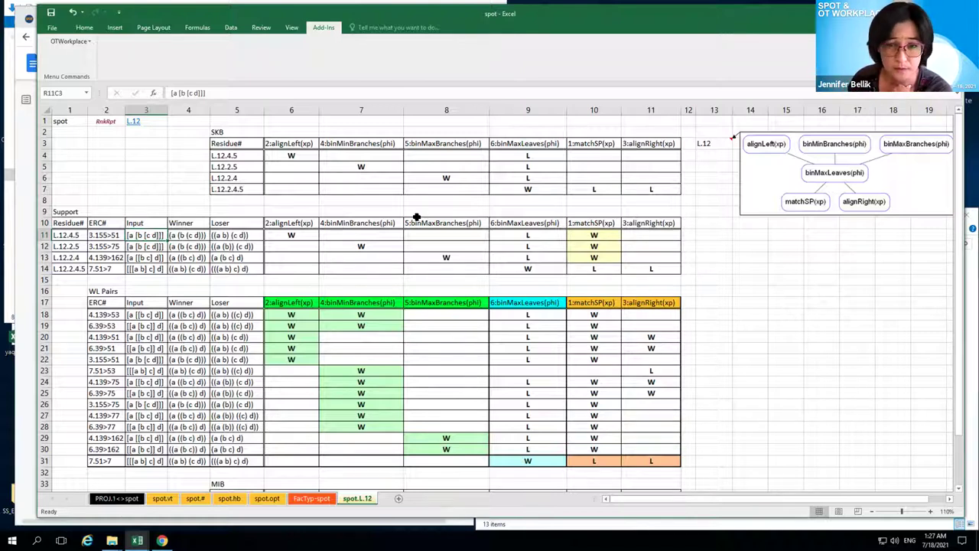
click(302, 238)
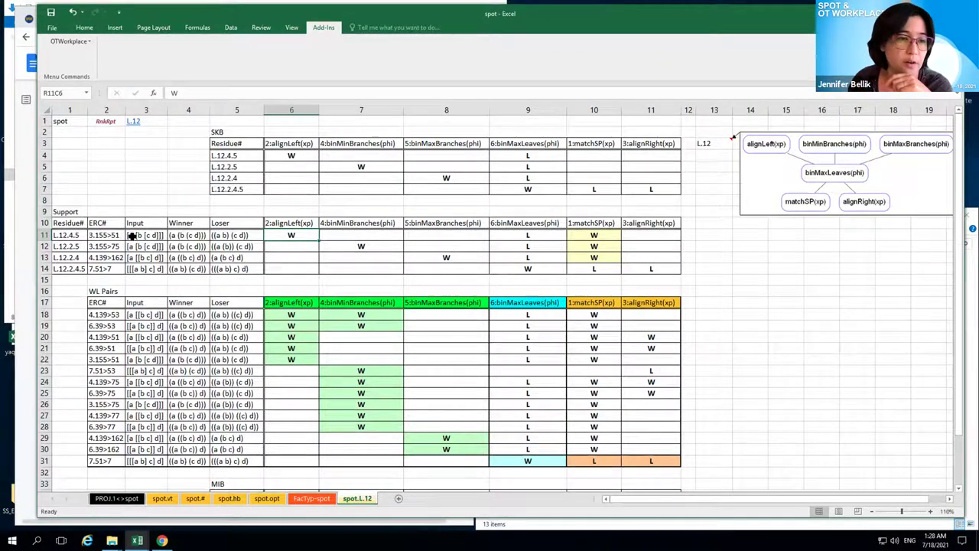
click(194, 223)
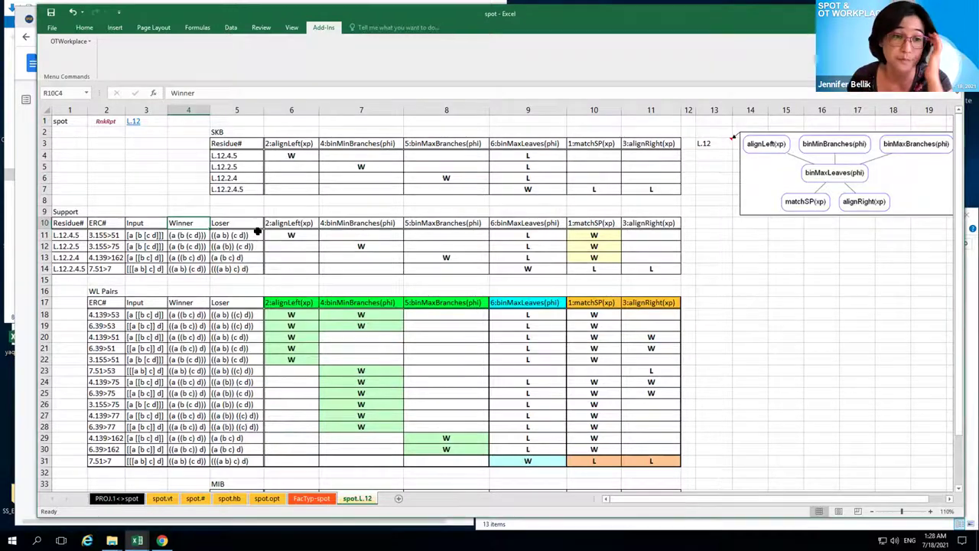
click(154, 236)
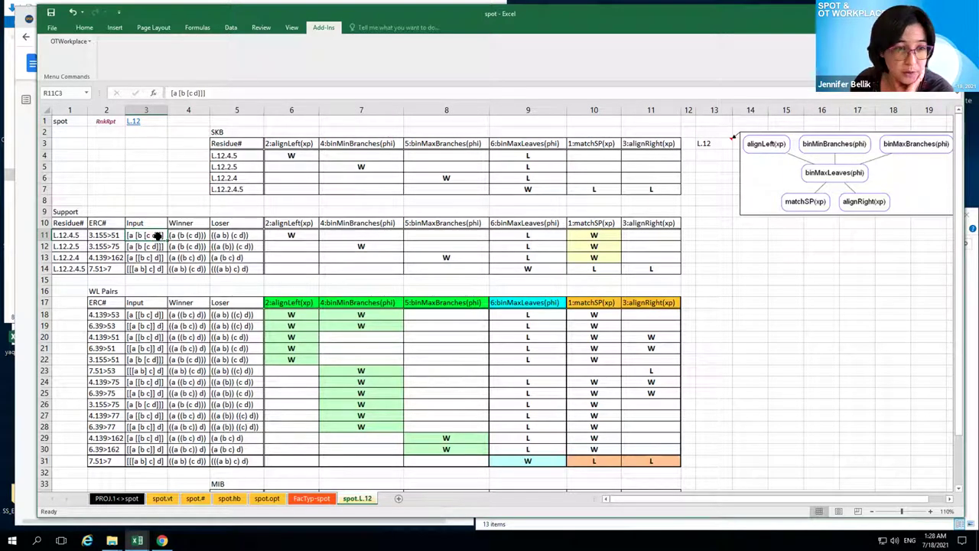
click(196, 235)
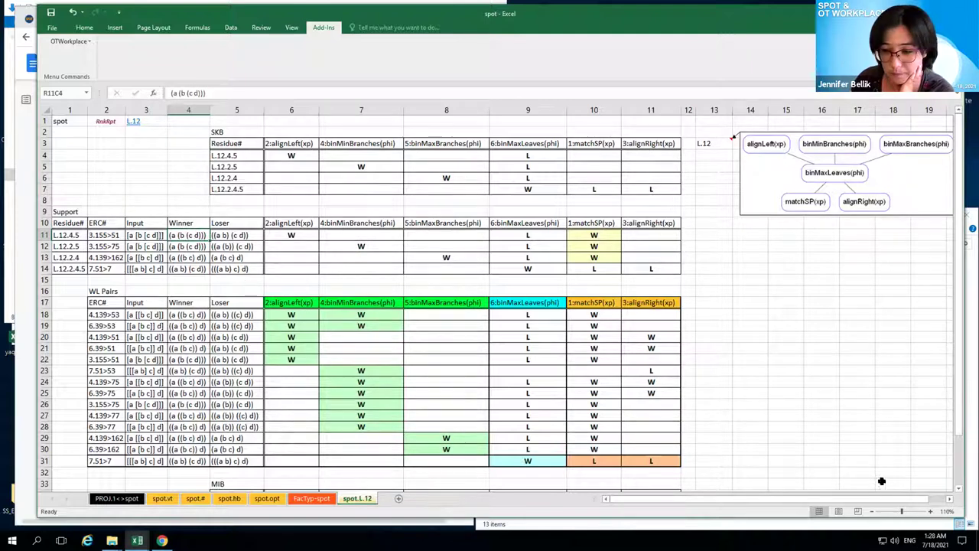
- Compare the winner and loser in Support row 11 against its alignLeft(xp), binMaxLeaves(phi) and matchSP(xp) marks
click(931, 511)
click(931, 512)
click(931, 512)
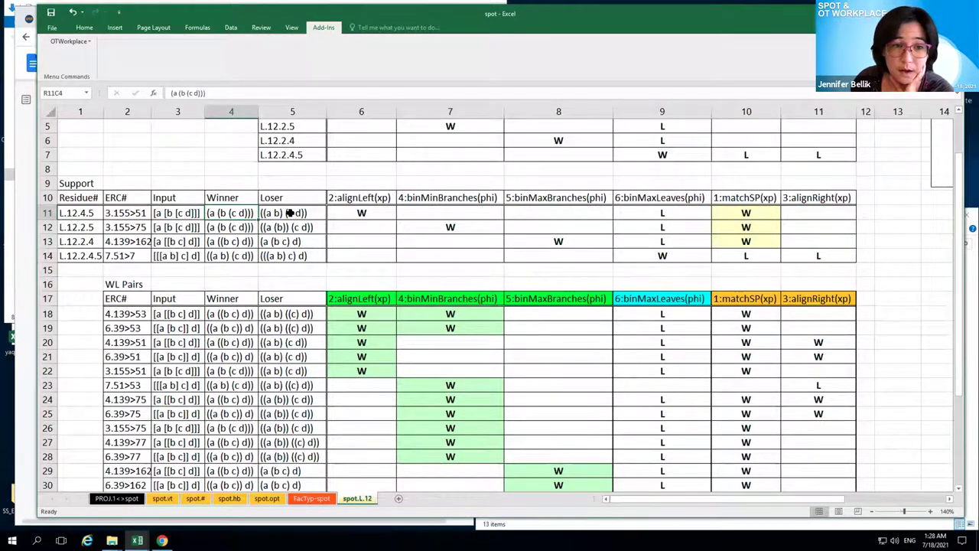
click(269, 213)
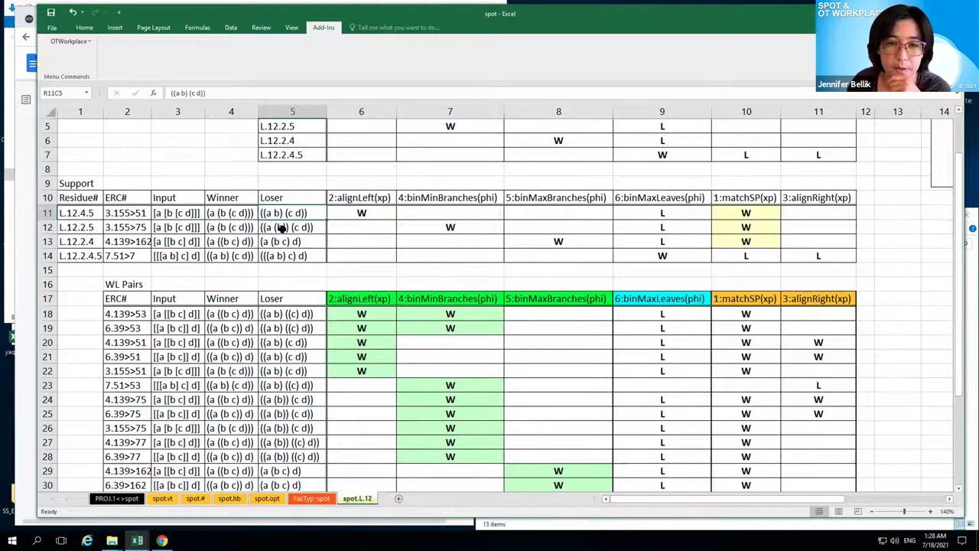
click(226, 213)
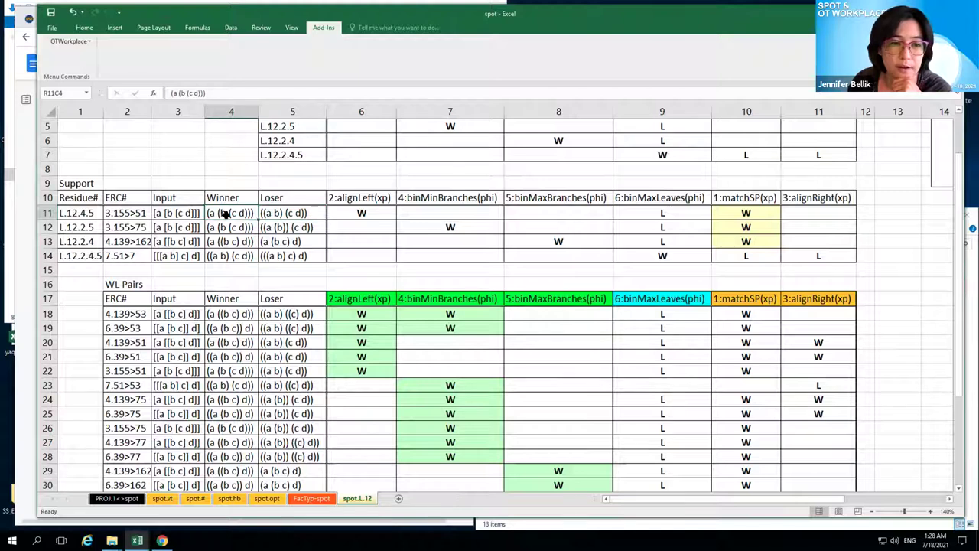
click(361, 214)
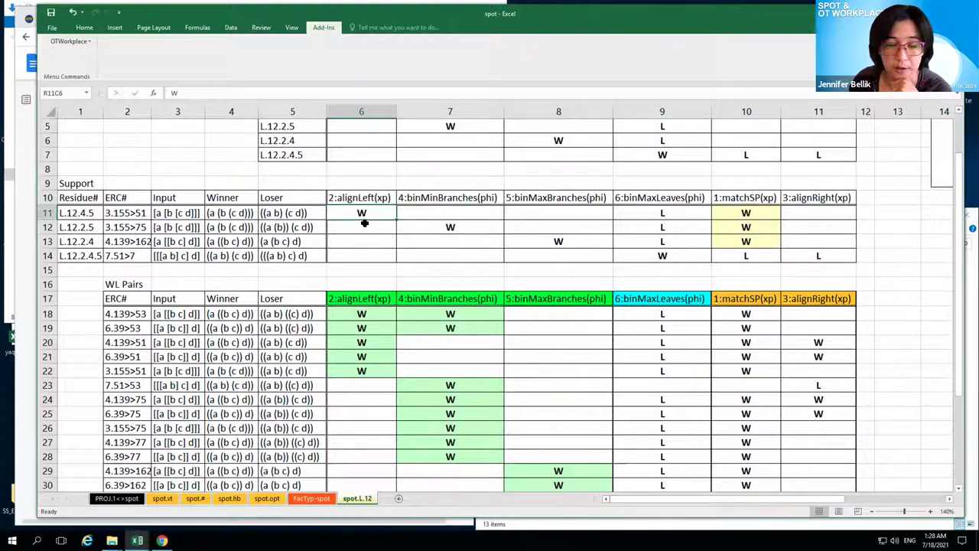
click(668, 217)
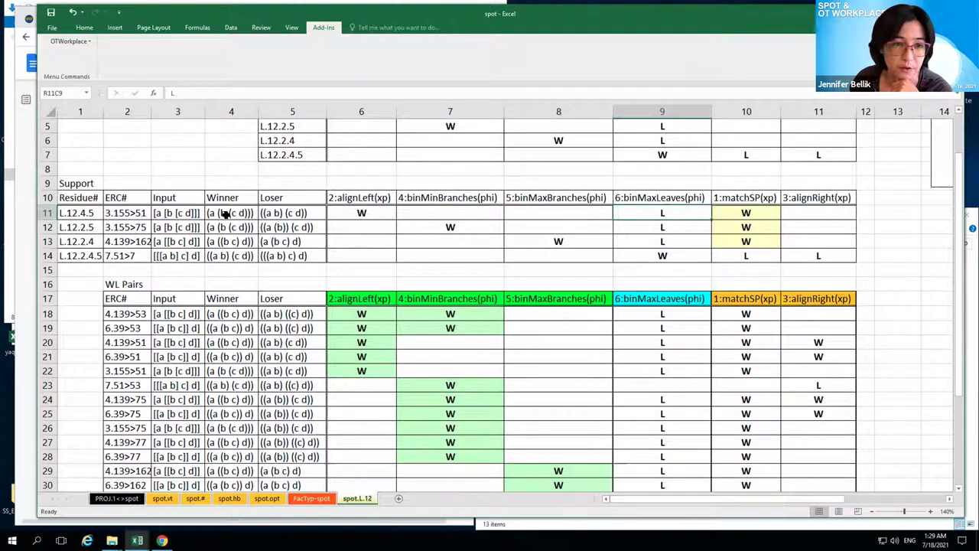
click(373, 214)
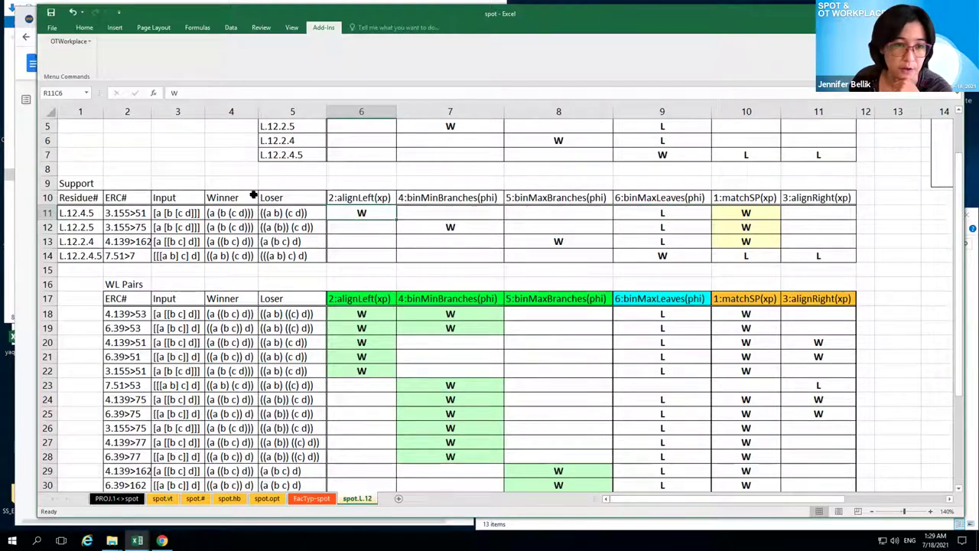
click(238, 214)
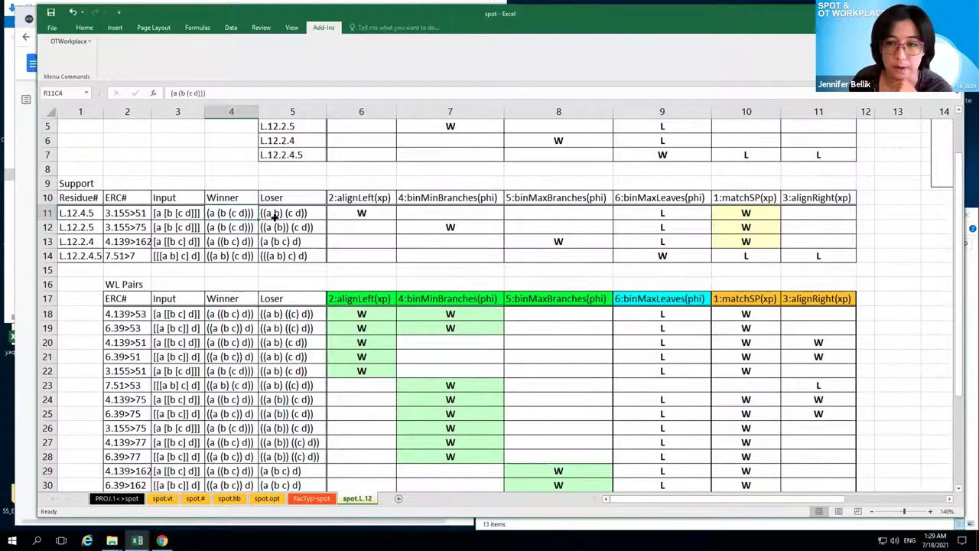
click(360, 216)
click(757, 216)
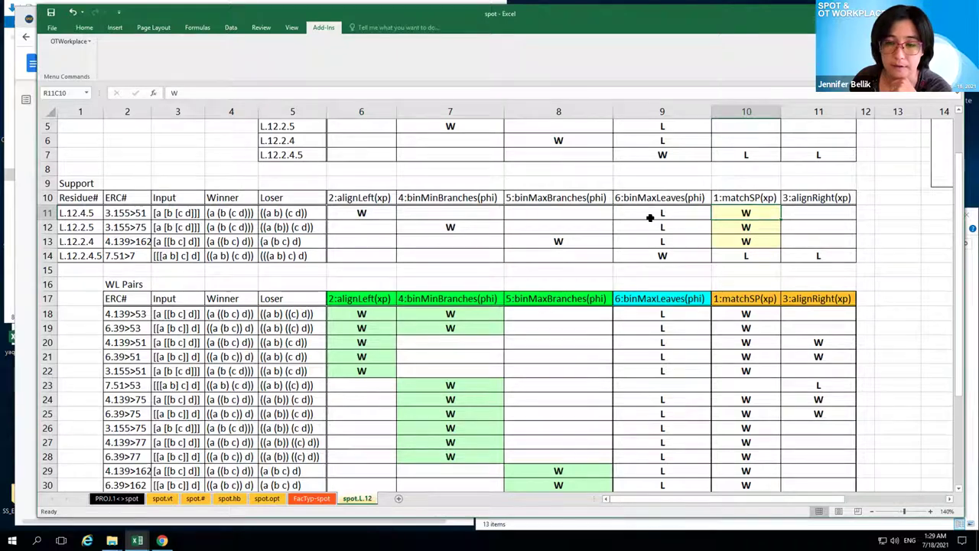
click(242, 213)
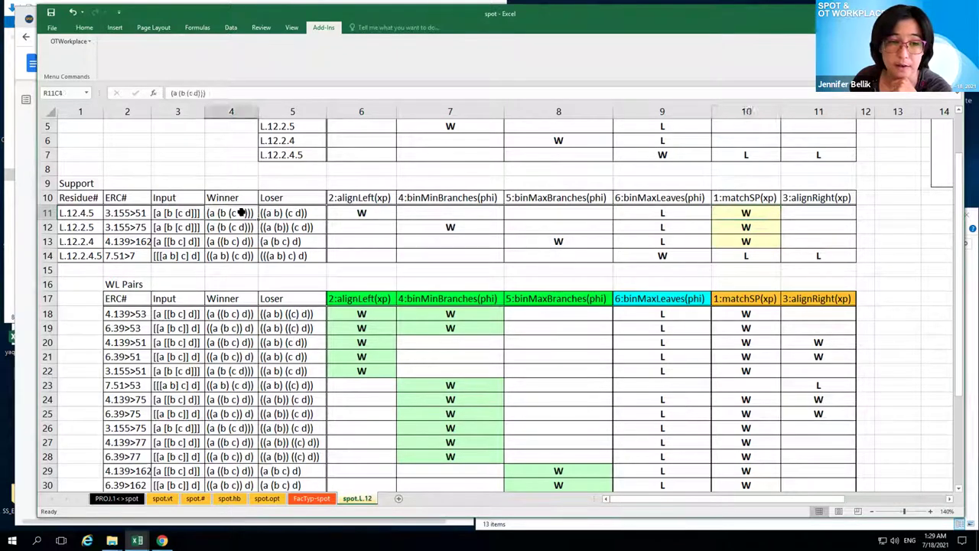
click(309, 215)
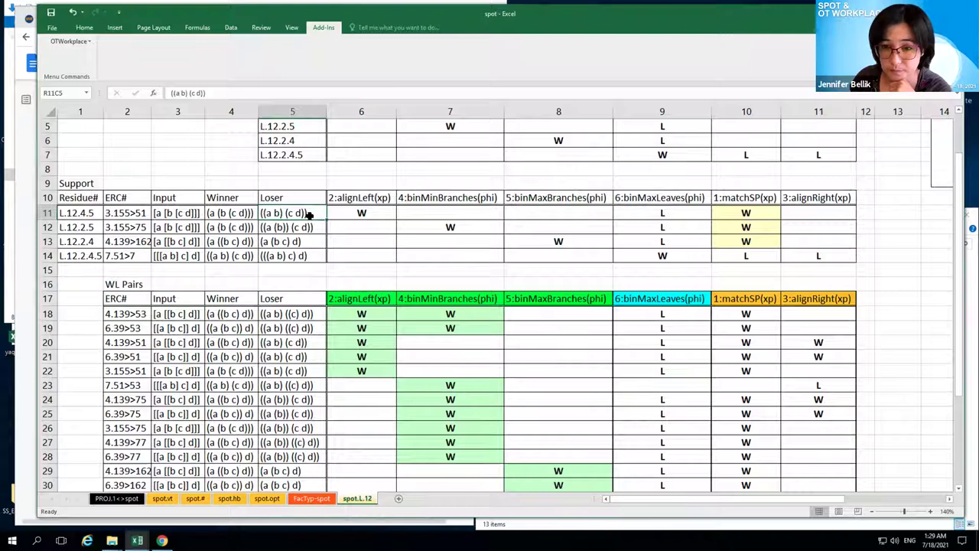
- Select Support row 14 from input [[[a b] c] d] through column 11 and inspect its winner
click(194, 258)
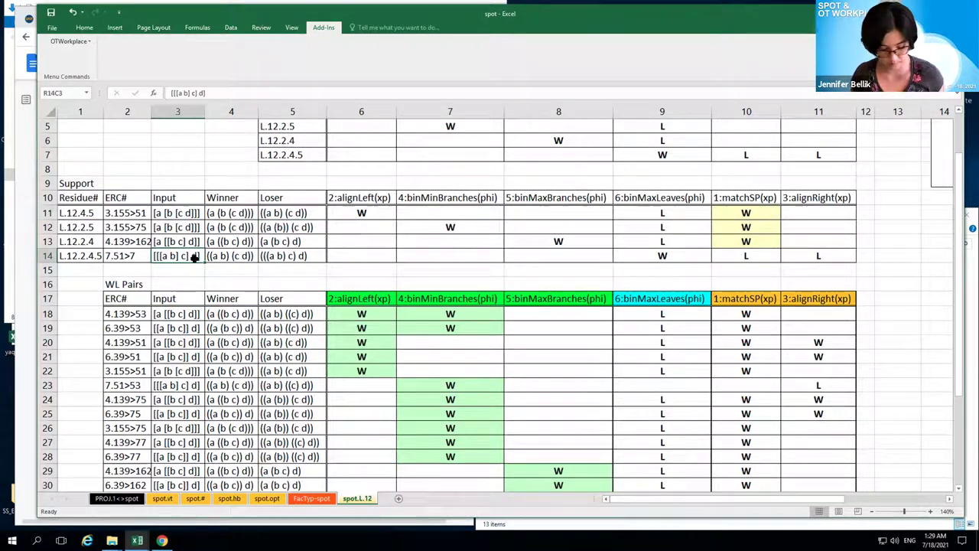
key(shift+Right)
key(shift+Right)
key(shift+Right)
key(shift+Right)
key(shift+Right)
key(shift+Right)
key(shift+Right)
key(shift+Right)
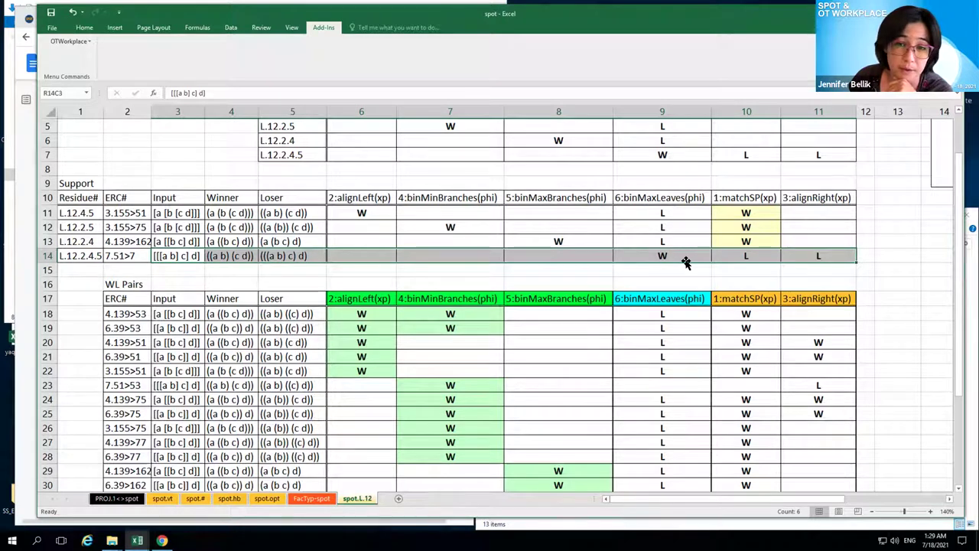
click(234, 259)
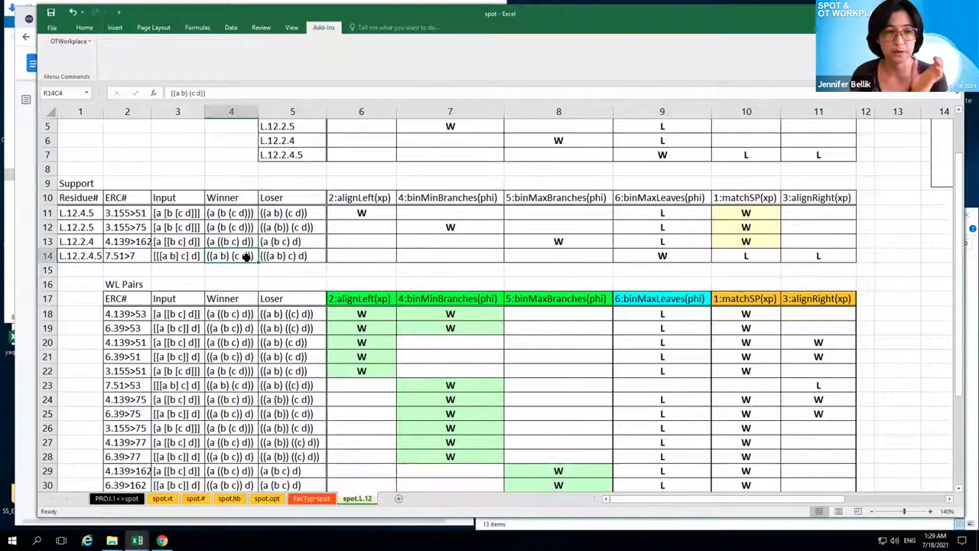
- Compare the input, winner and loser in Support row 14 against its binMaxLeaves(phi) and matchSP(xp) marks
click(176, 258)
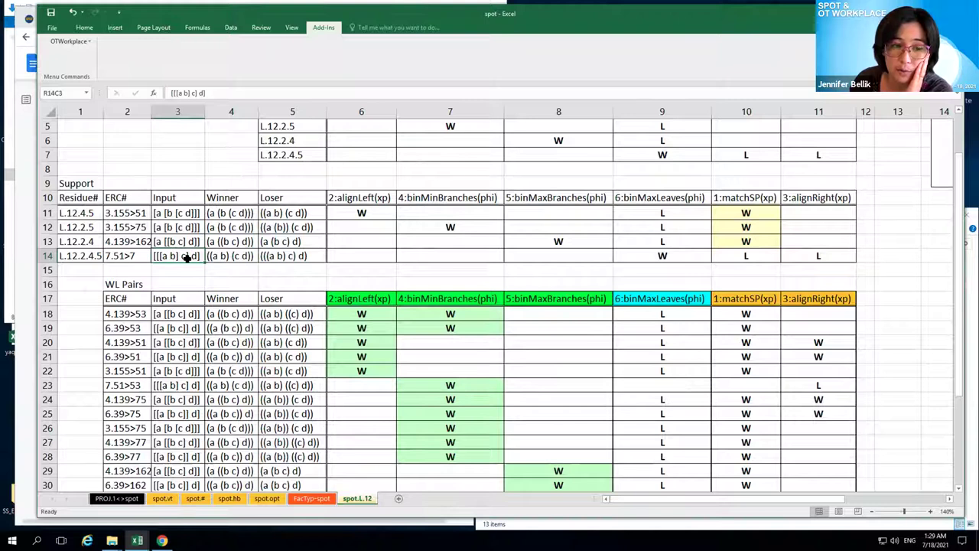
click(235, 256)
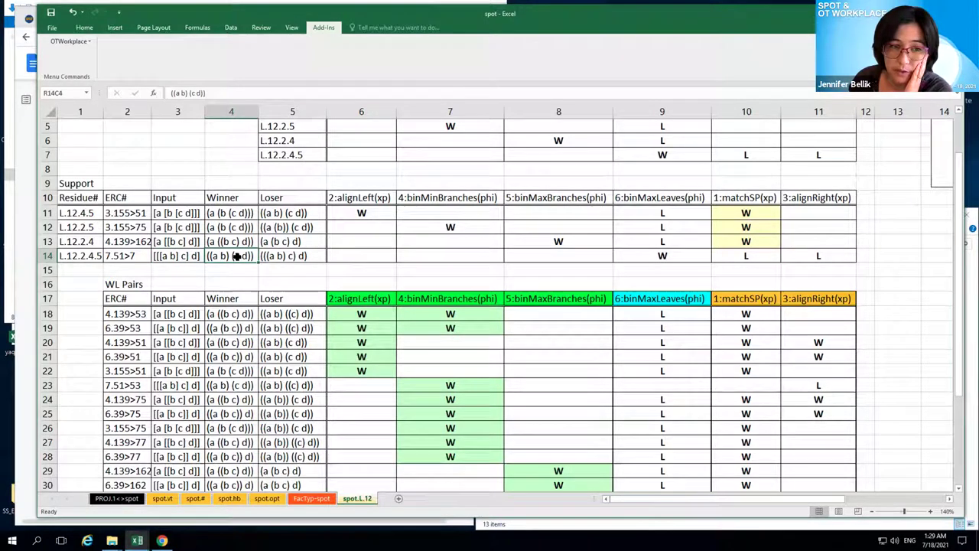
click(285, 256)
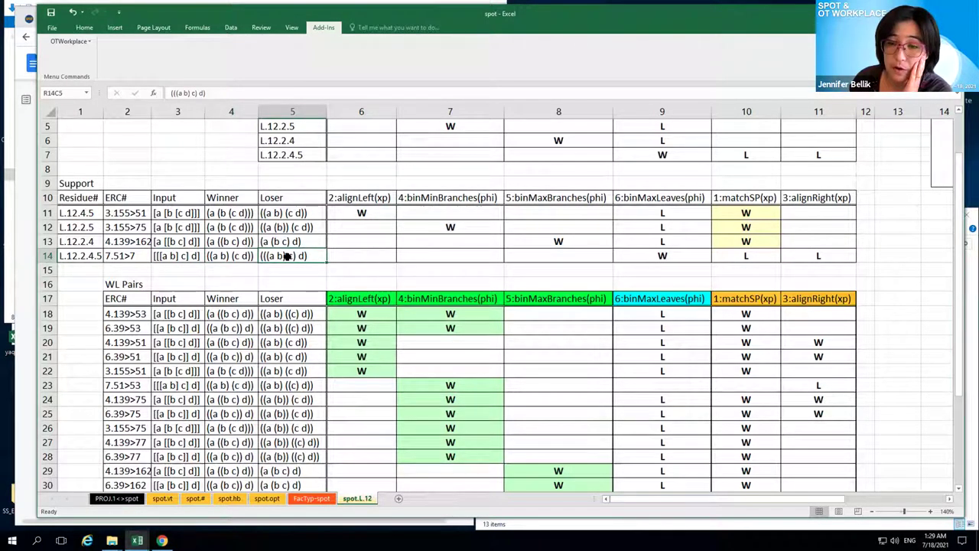
click(675, 257)
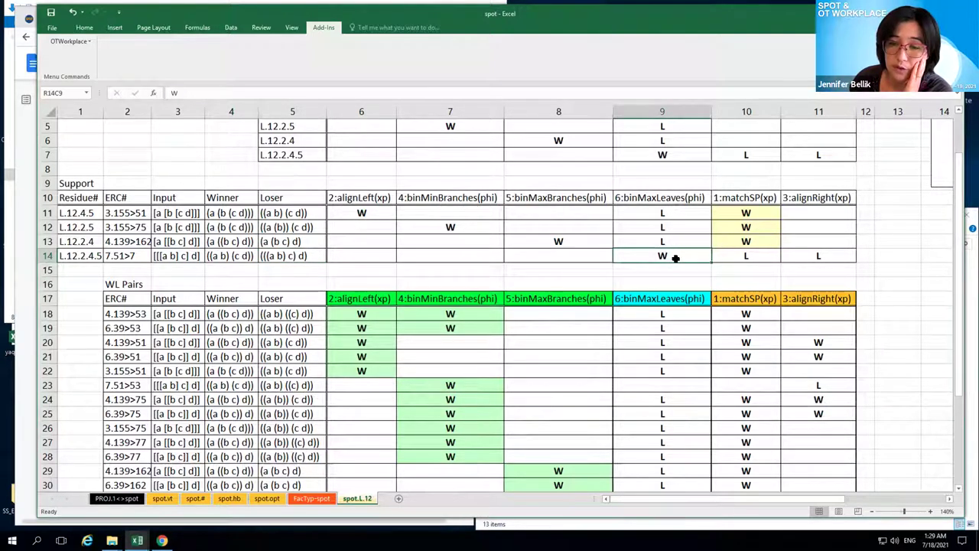
click(738, 258)
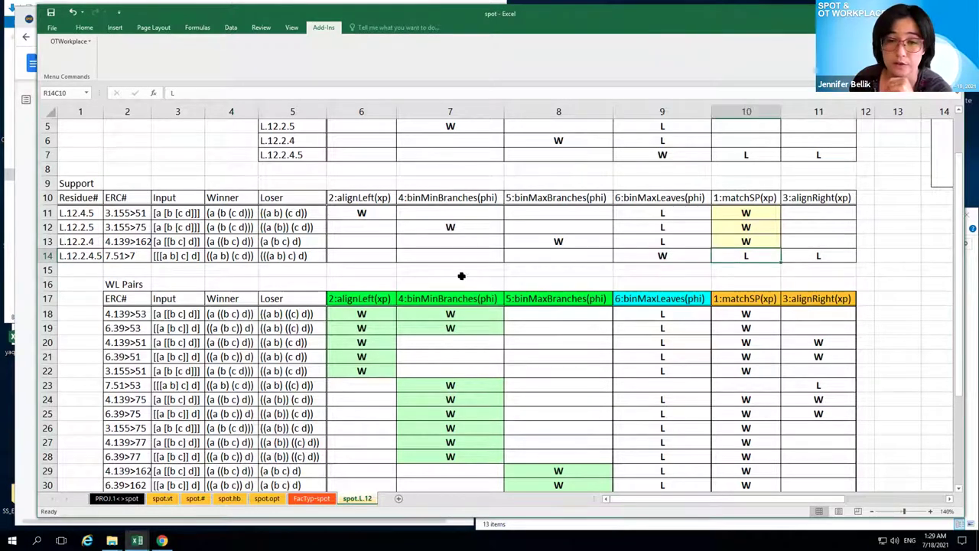
click(283, 257)
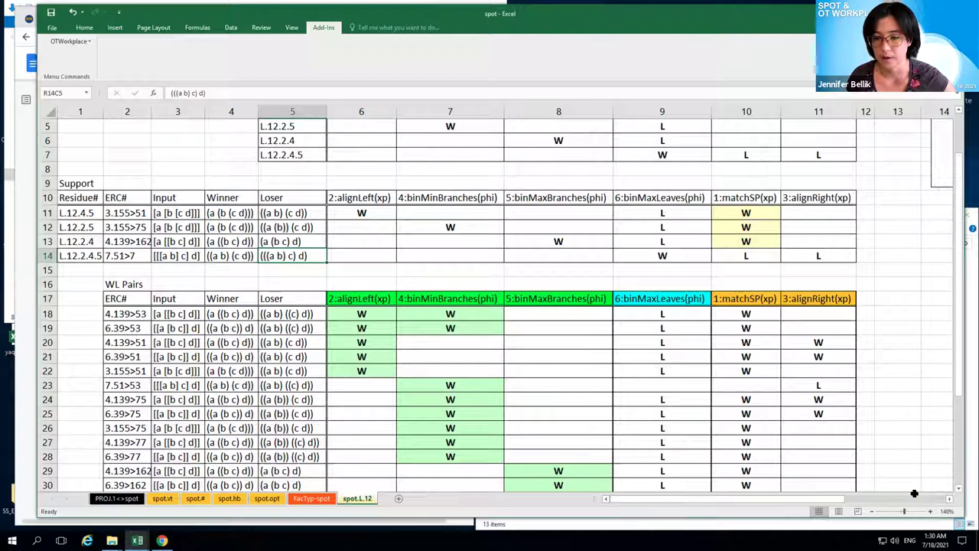
- View the L.12 ranking diagram together with the tables at 110% zoom, and select the WL Pairs heading in row 16
click(872, 511)
click(872, 511)
click(872, 511)
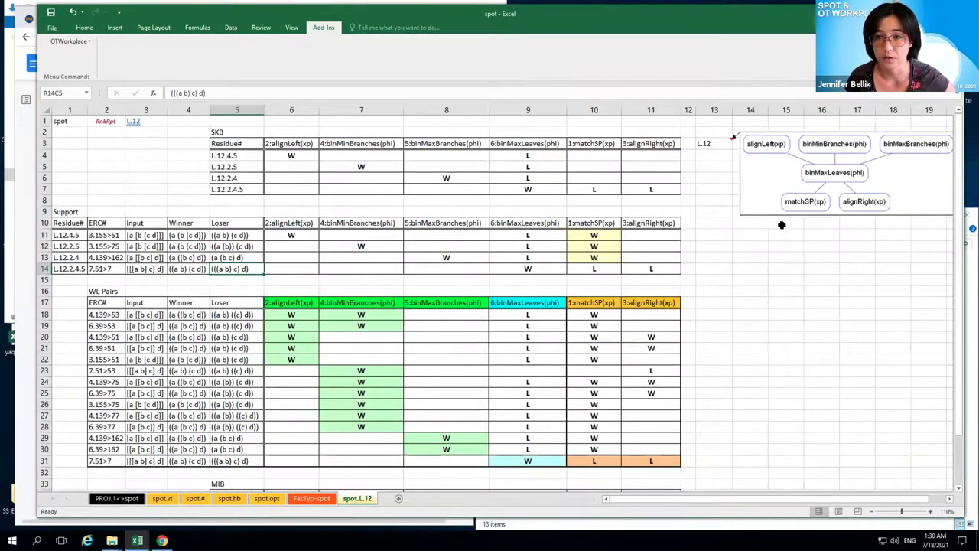
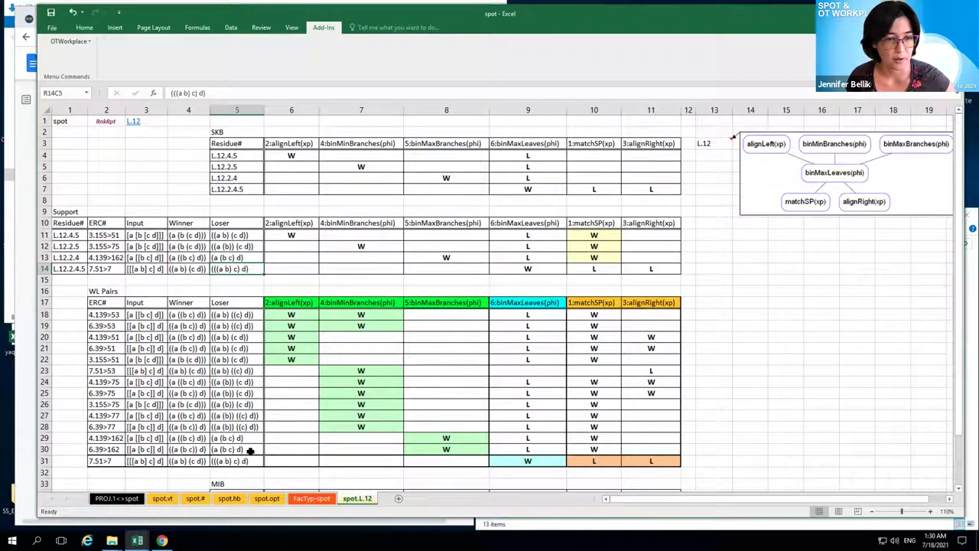
click(102, 294)
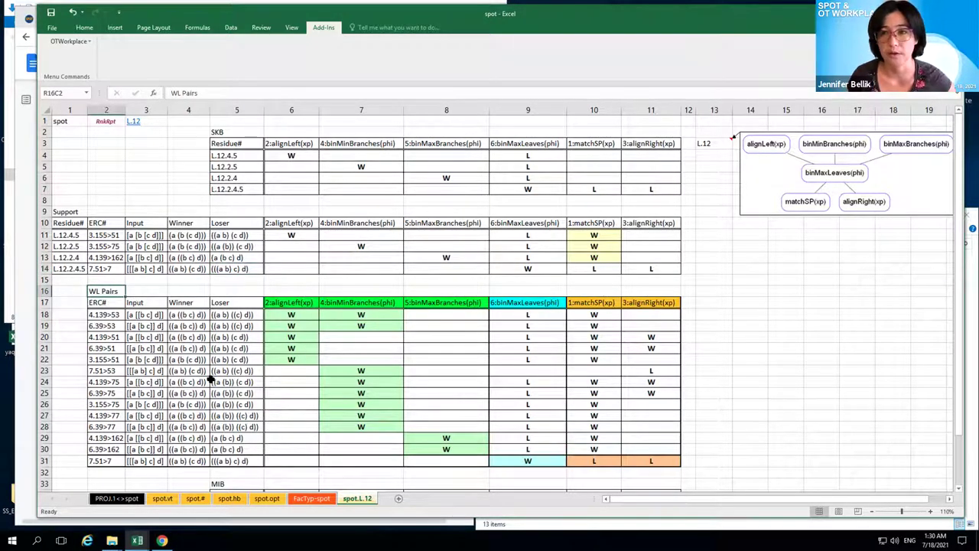
- Switch to the OTW tutorial document in Chrome and read section 7, "Information on the ranking page", and what follows it
click(27, 169)
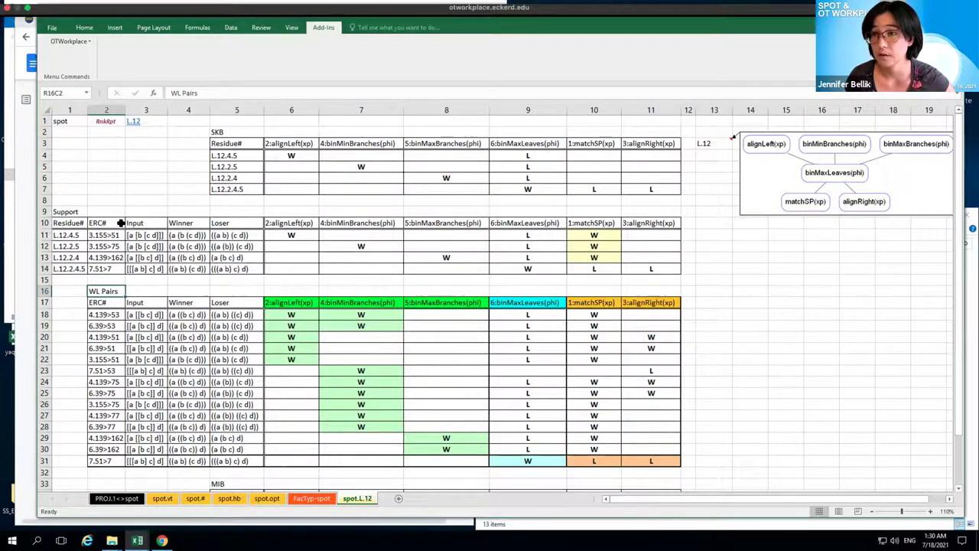
click(45, 235)
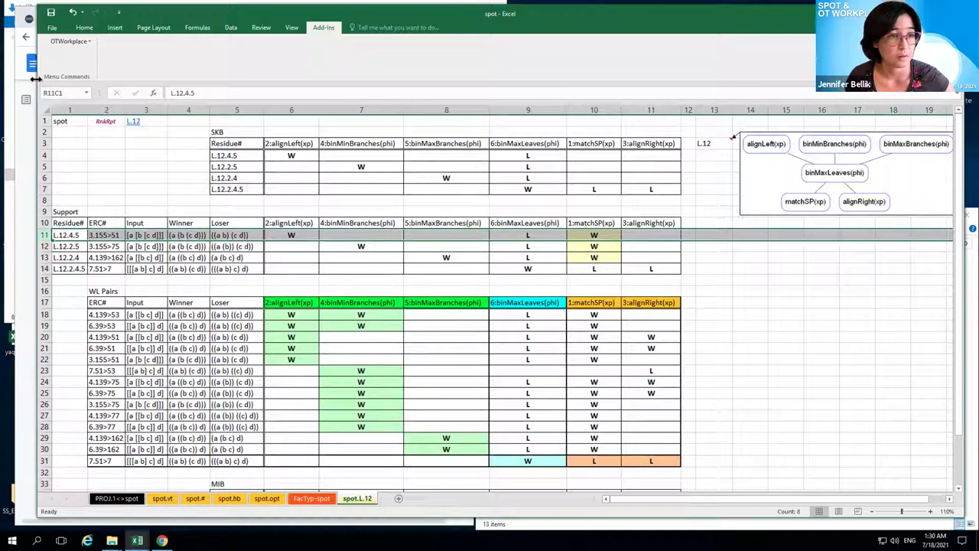
click(23, 165)
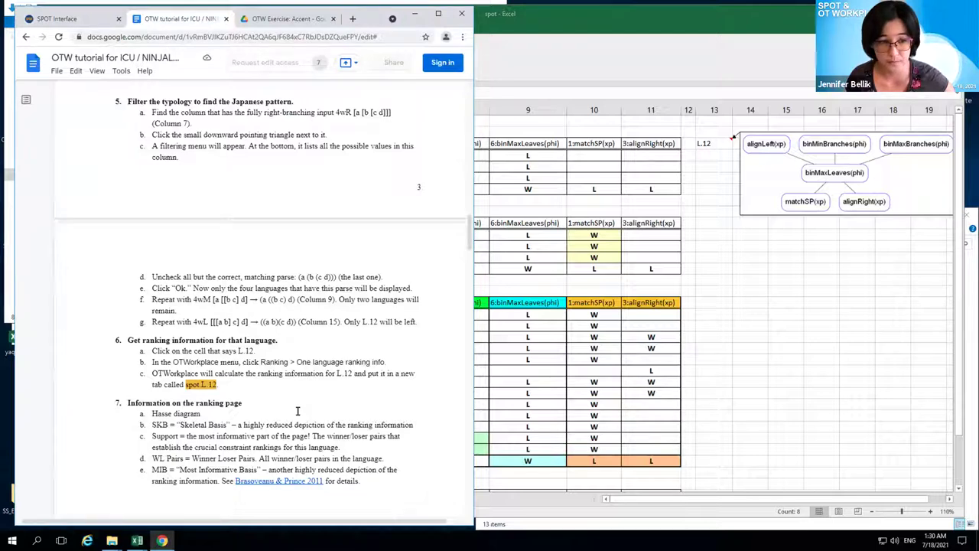
scroll(298, 411, down, 5)
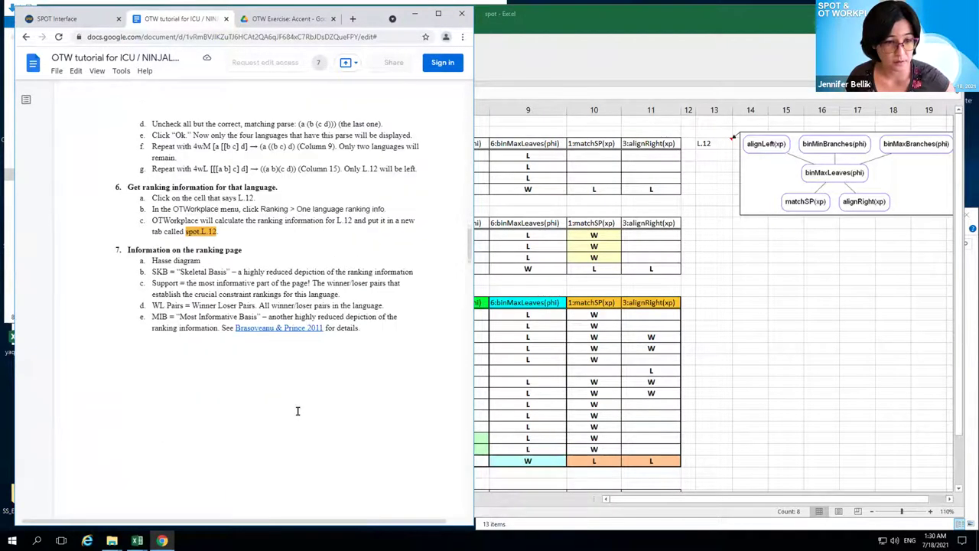
scroll(297, 411, down, 1)
scroll(298, 411, up, 4)
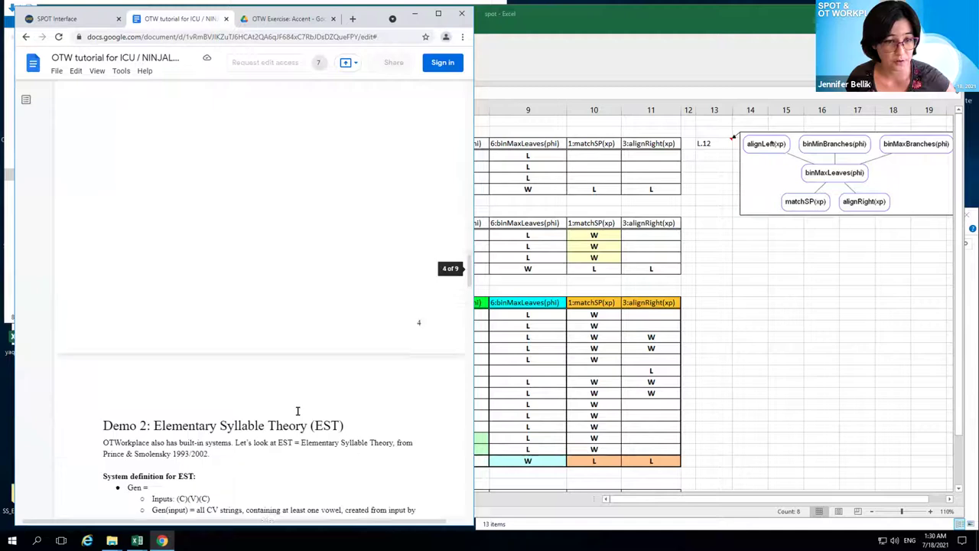
scroll(298, 411, up, 1)
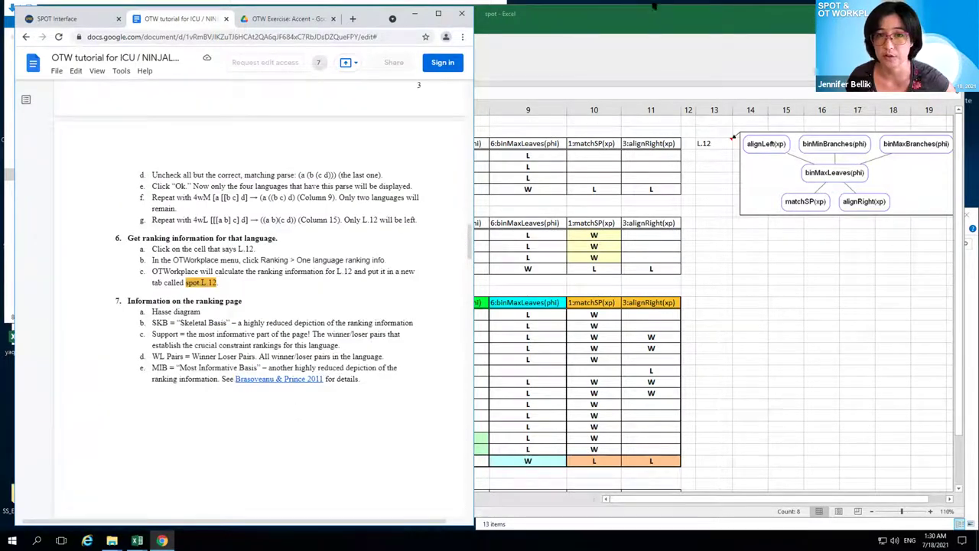
- Return to the spot workbook in Excel and view the violation tableaux on the spot.vt sheet
click(616, 33)
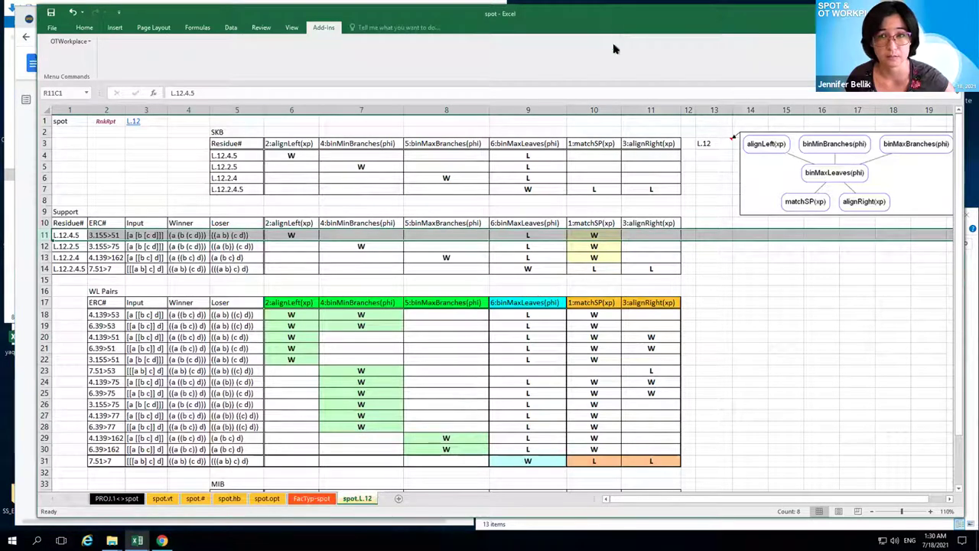
click(446, 6)
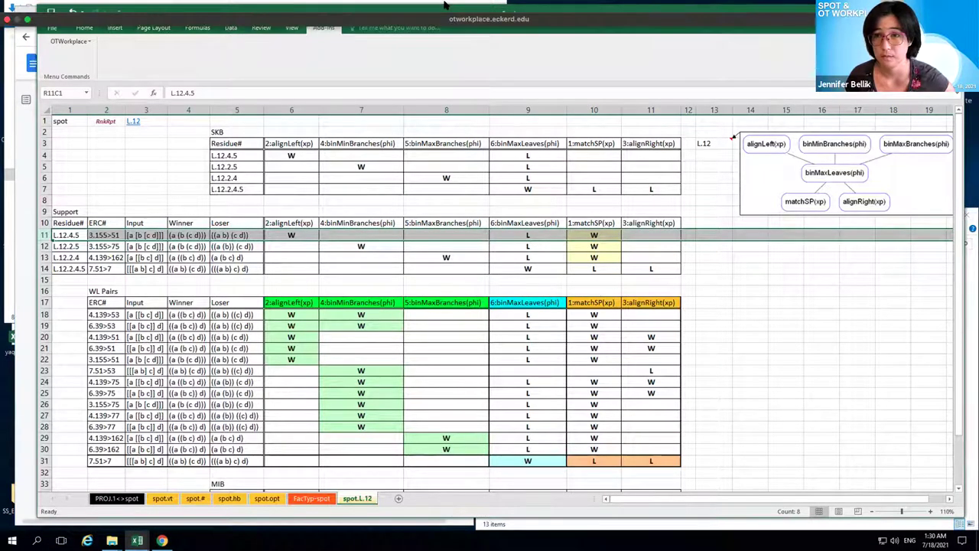
click(456, 60)
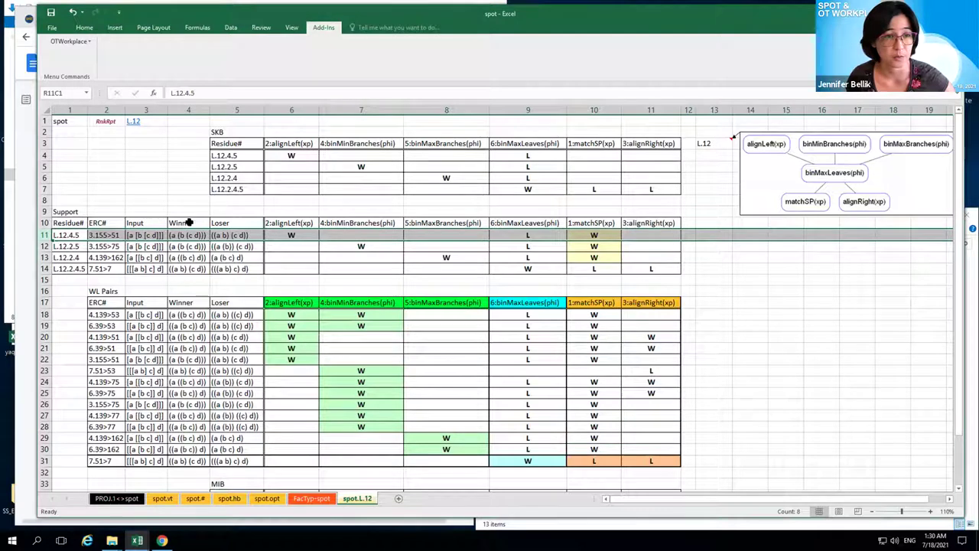
click(162, 498)
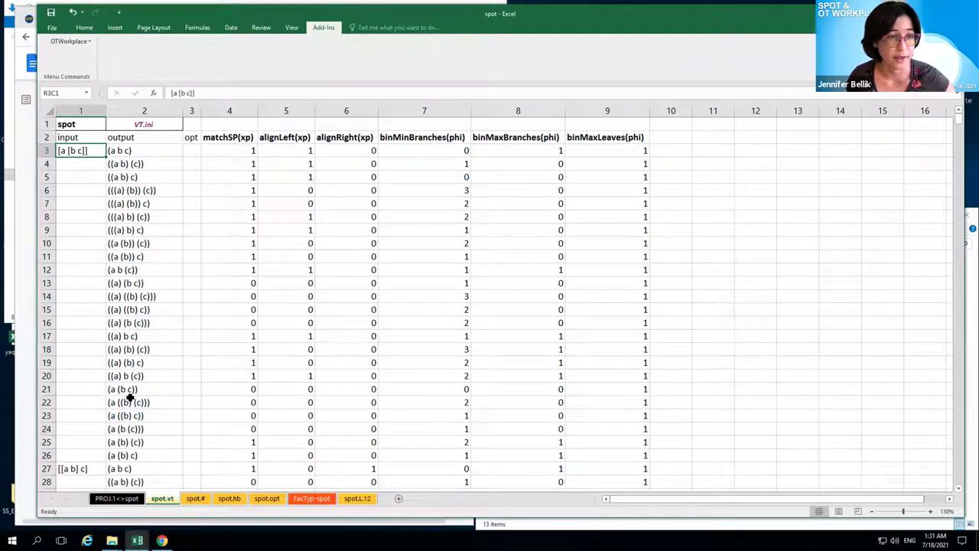
- Look up FacTyp Calculate among OTWorkplace's Factorial Typology commands without running it
click(87, 42)
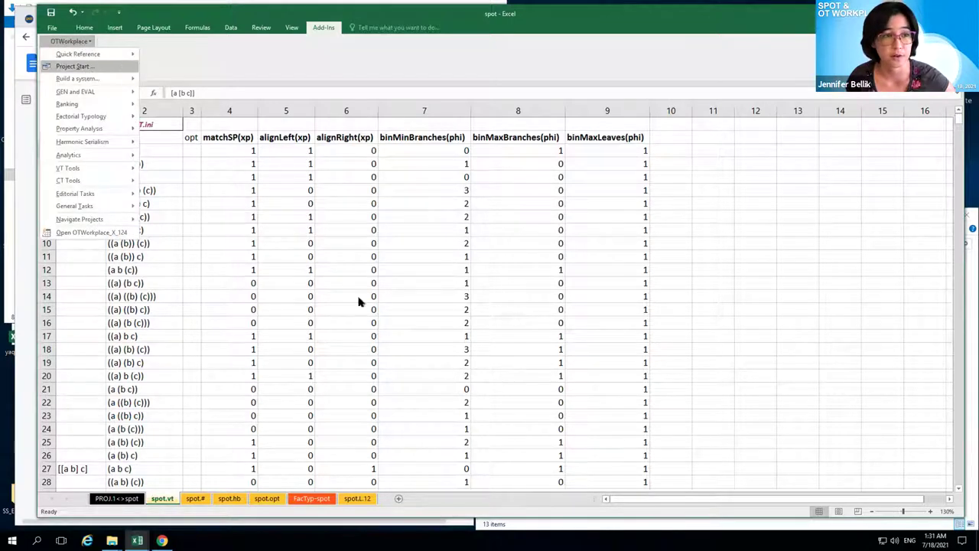
click(323, 314)
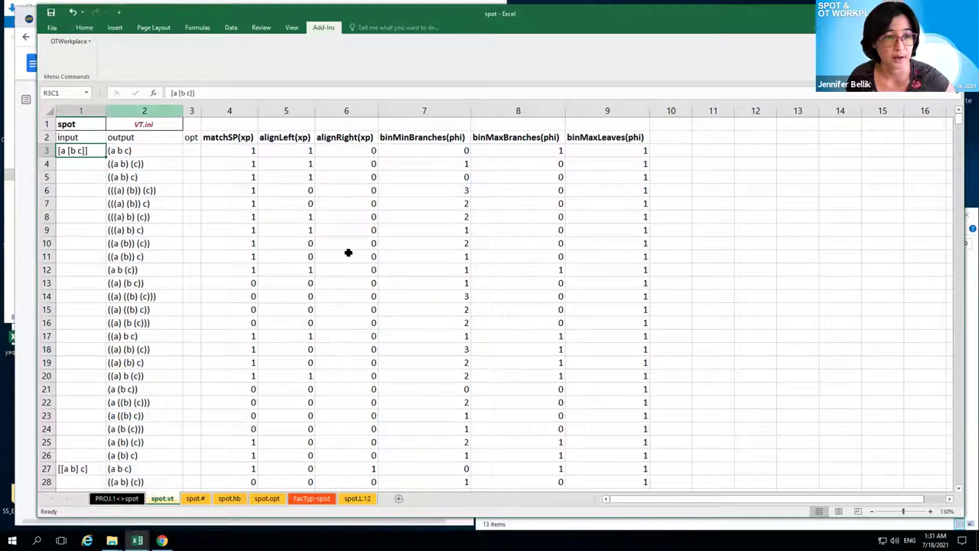
click(83, 43)
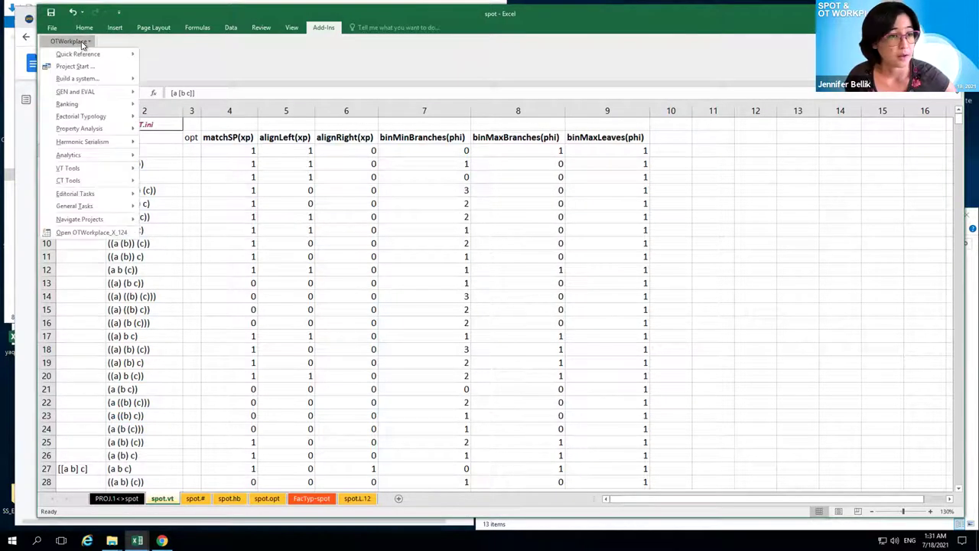
mouse_move(103, 119)
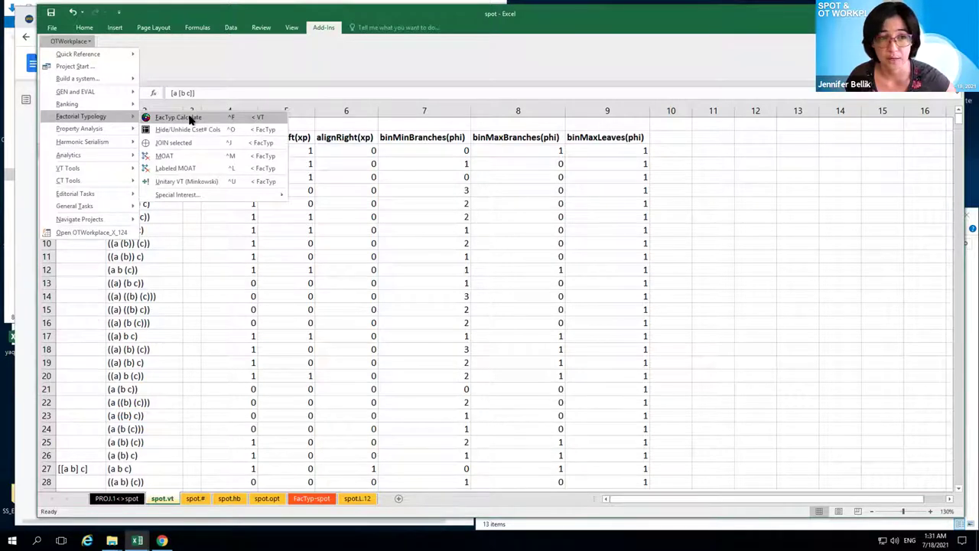
click(273, 476)
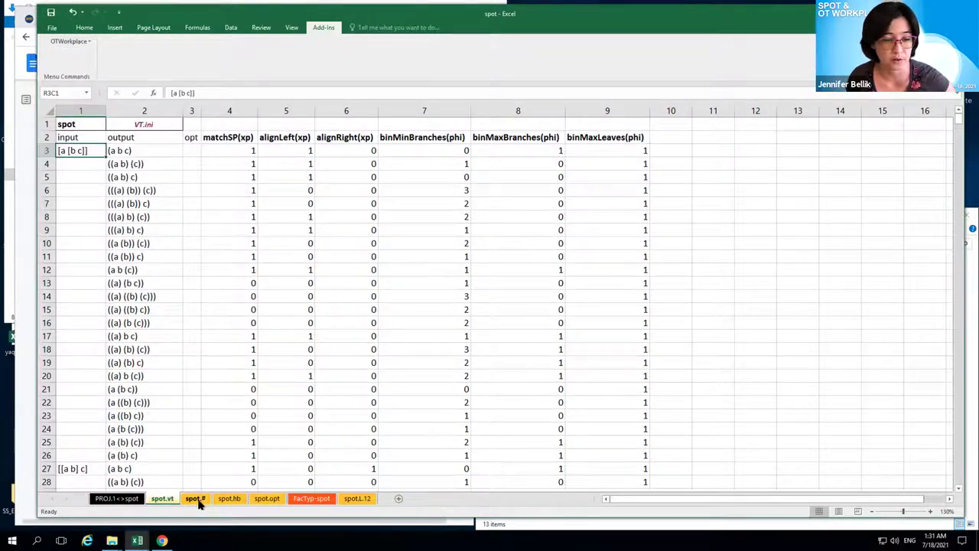
- Review the calculated sheets in turn: spot.hb, spot.opt and the factorial typology on FacTyp-spot
click(229, 500)
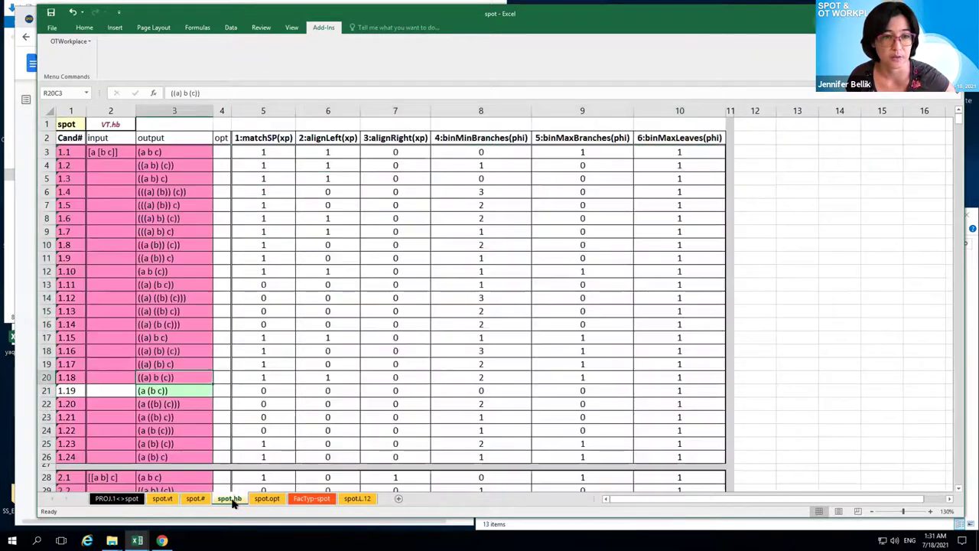
click(267, 499)
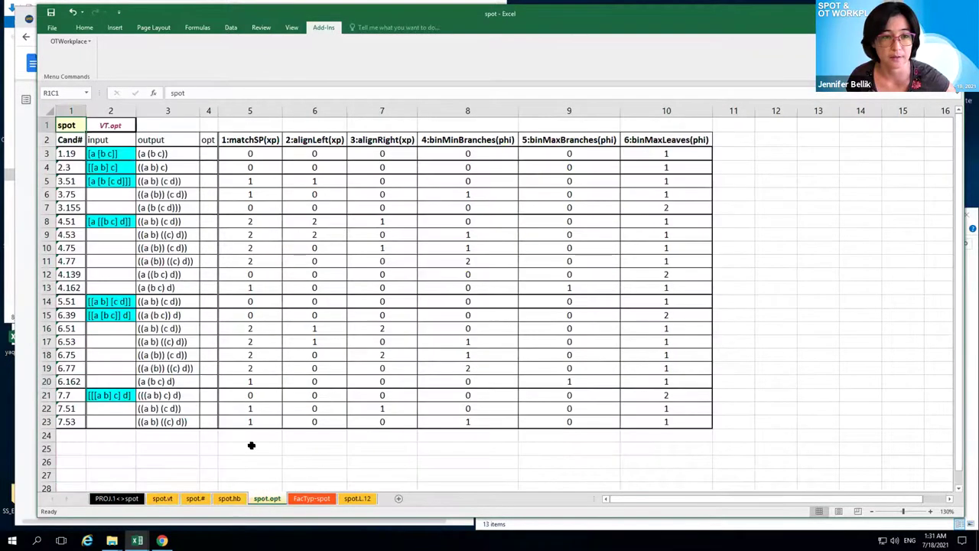
click(312, 499)
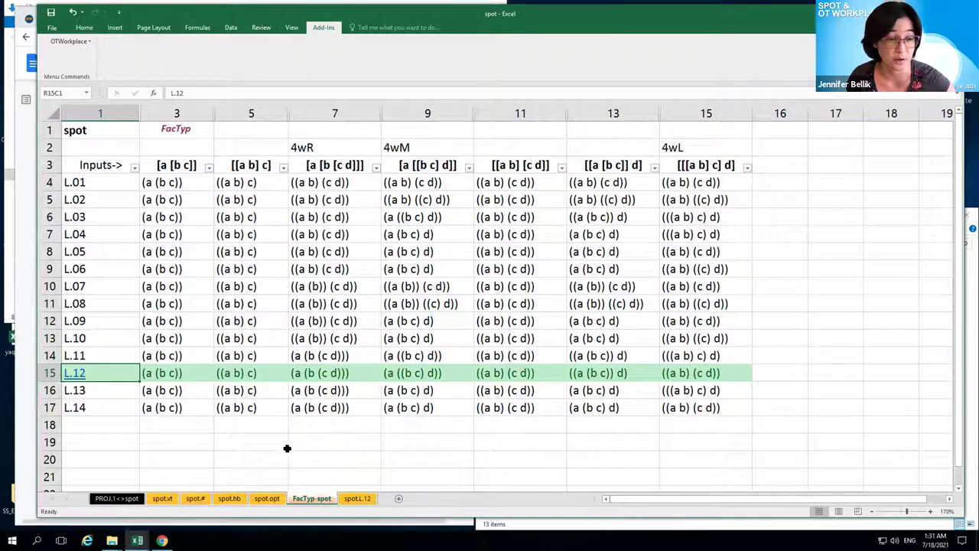
- Review the available ranking commands and the tutorial's instructions on getting ranking information for L.12
click(83, 44)
mouse_move(94, 104)
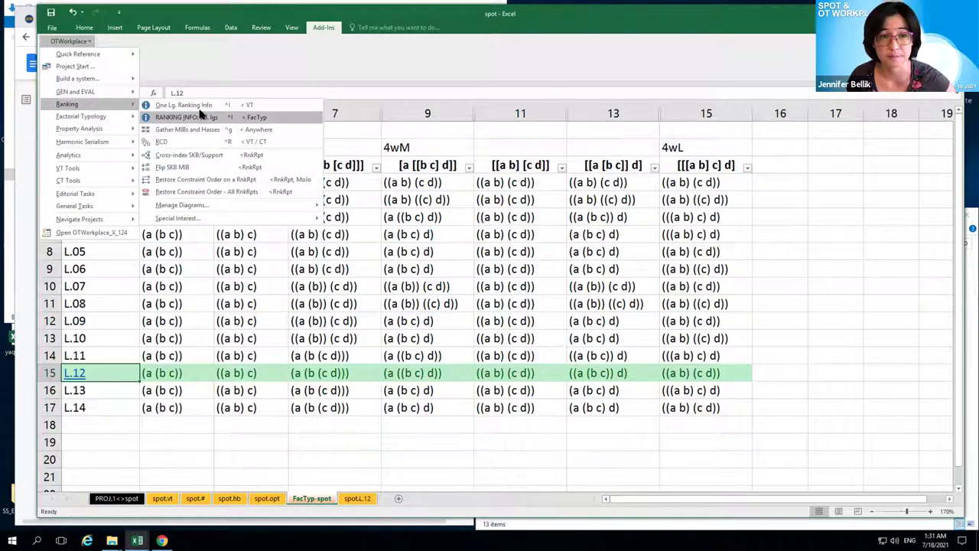
click(567, 298)
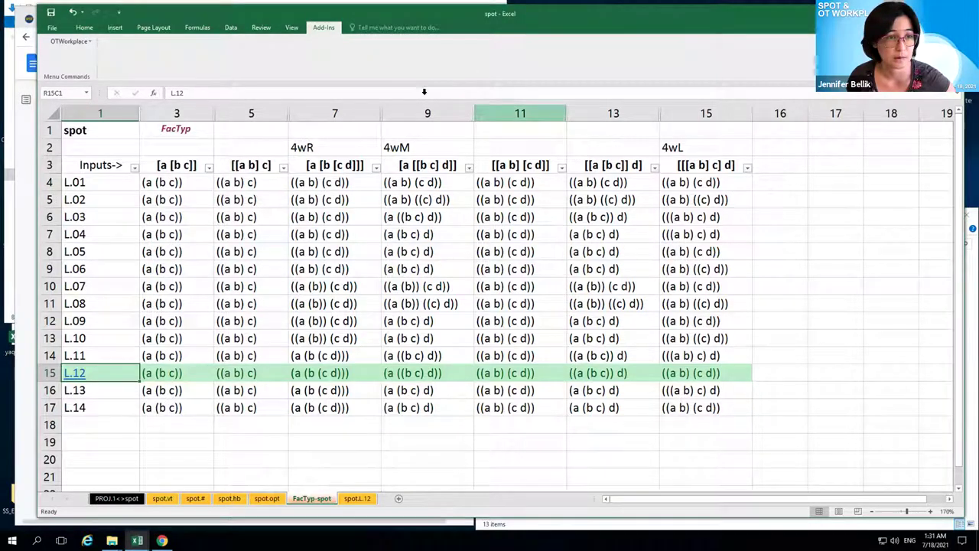
click(25, 159)
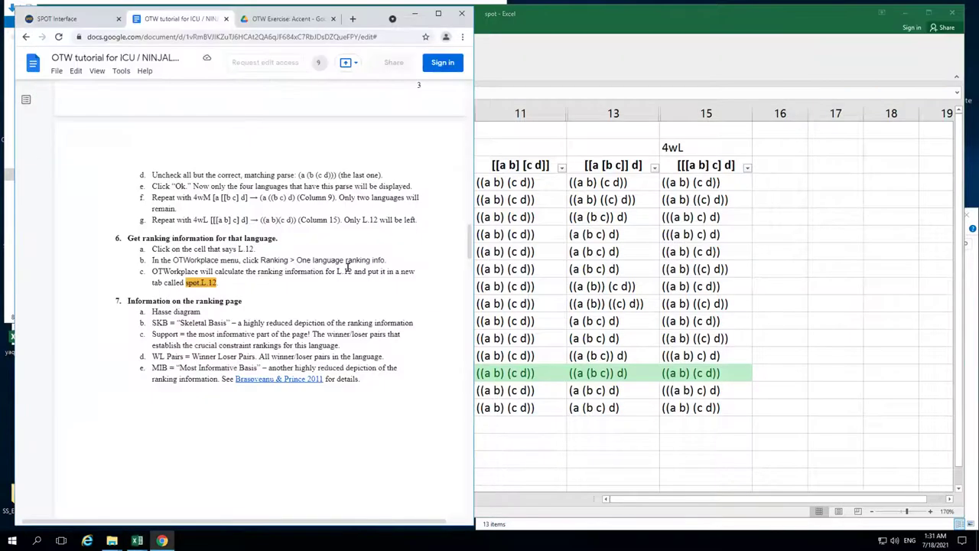
click(597, 29)
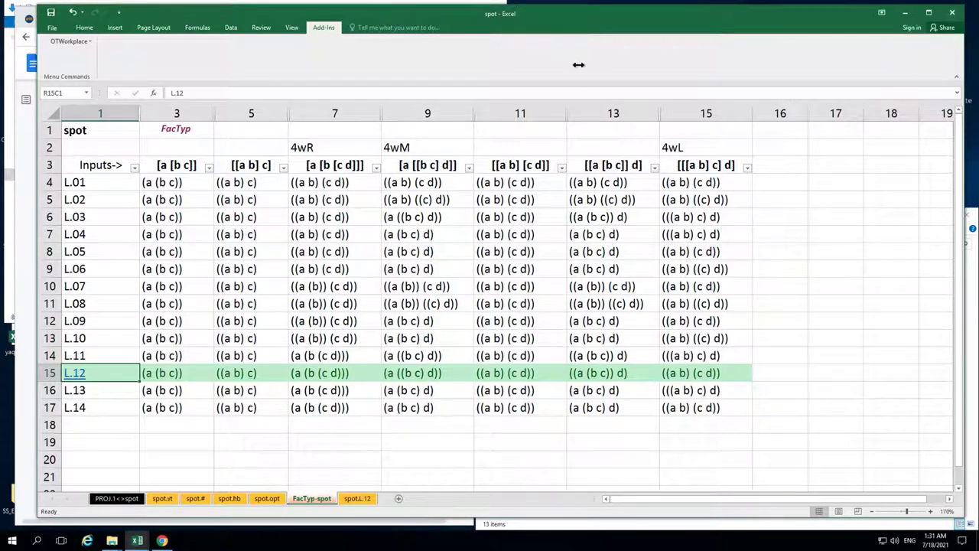
- Start a new project from a copy of the spot.vt sheet placed at the end of this workbook
click(162, 499)
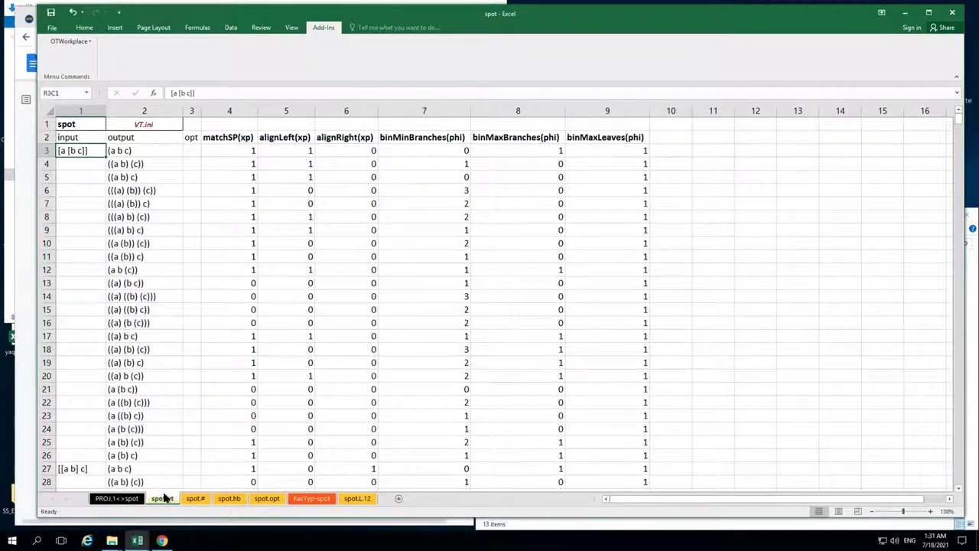
click(74, 43)
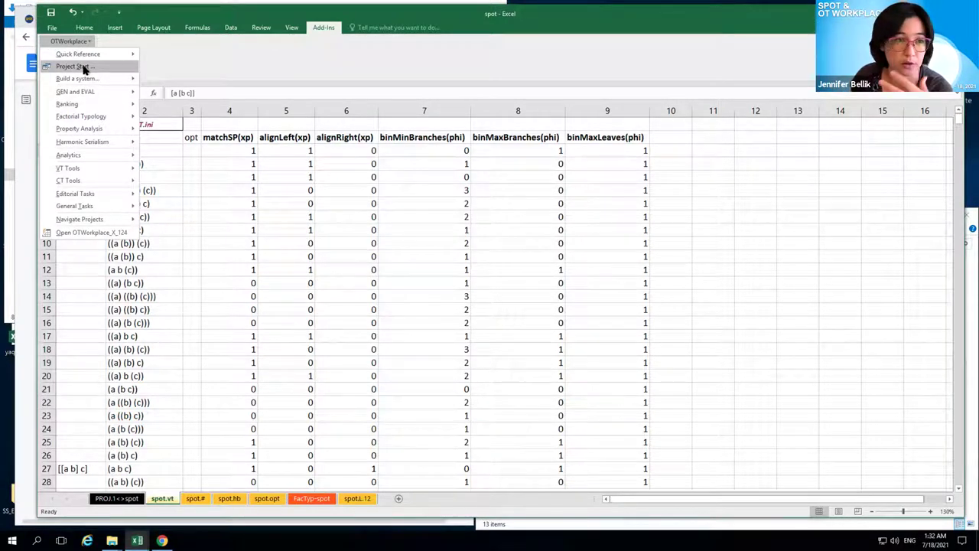
click(77, 66)
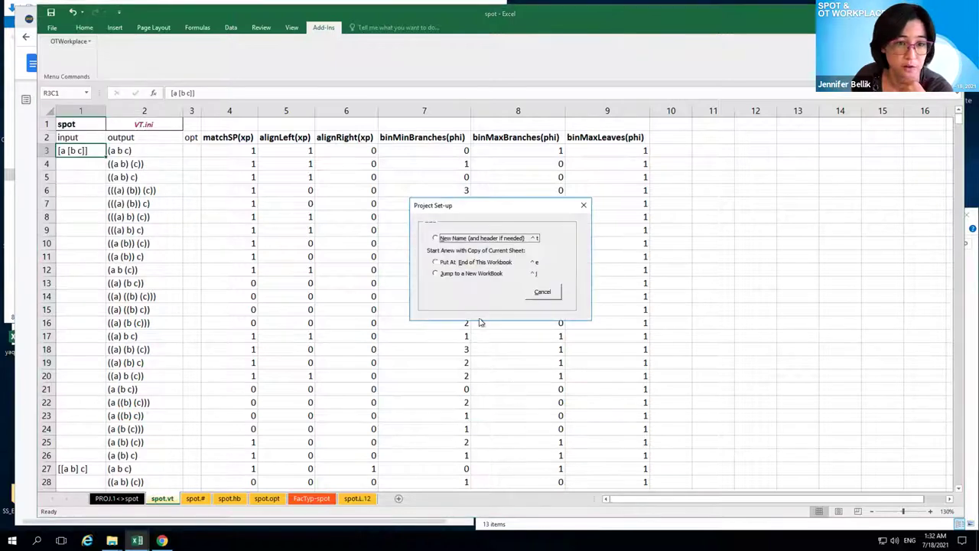
click(436, 264)
click(559, 176)
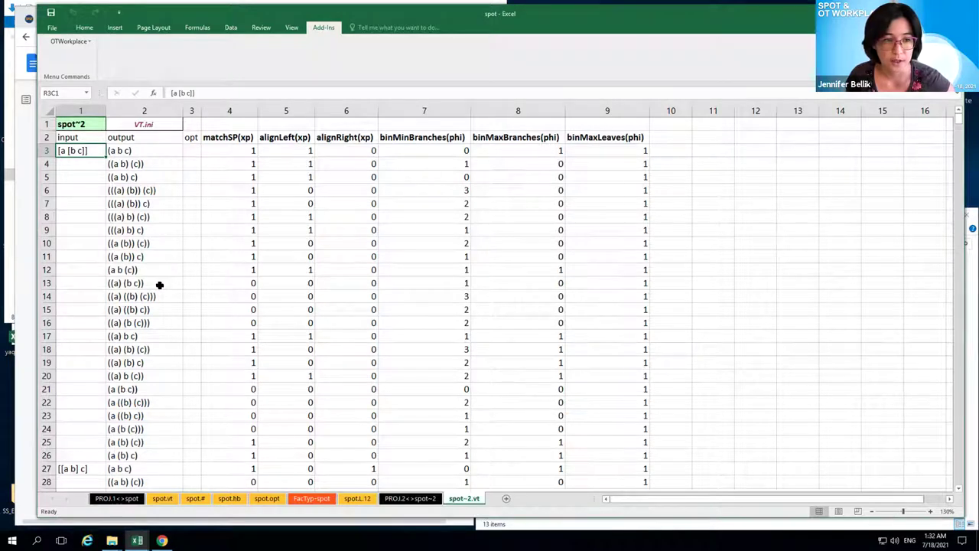
- Enter strongSt as the name of a new constraint in row 2 of column 10 on the spot~2.vt sheet
scroll(160, 285, down, 5)
scroll(159, 284, down, 13)
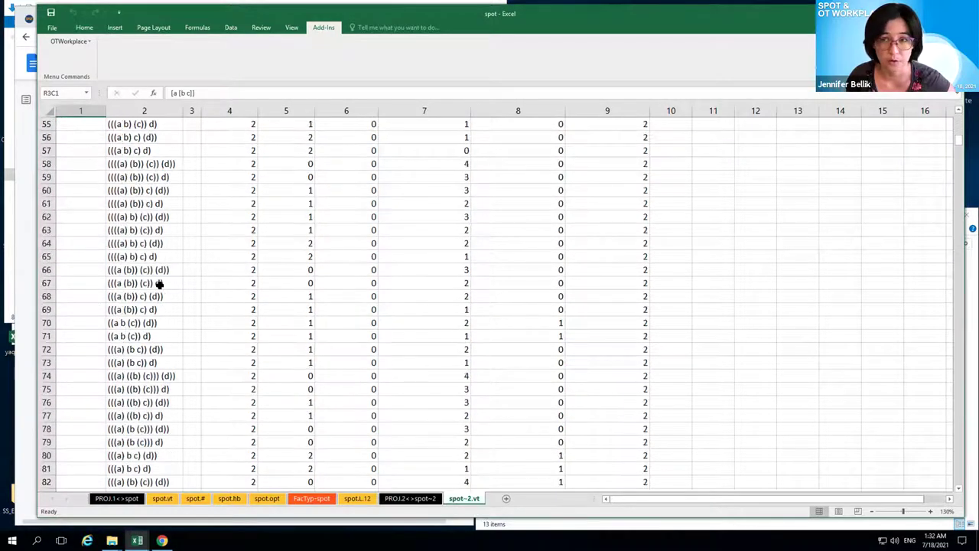
scroll(160, 285, down, 8)
scroll(160, 285, up, 20)
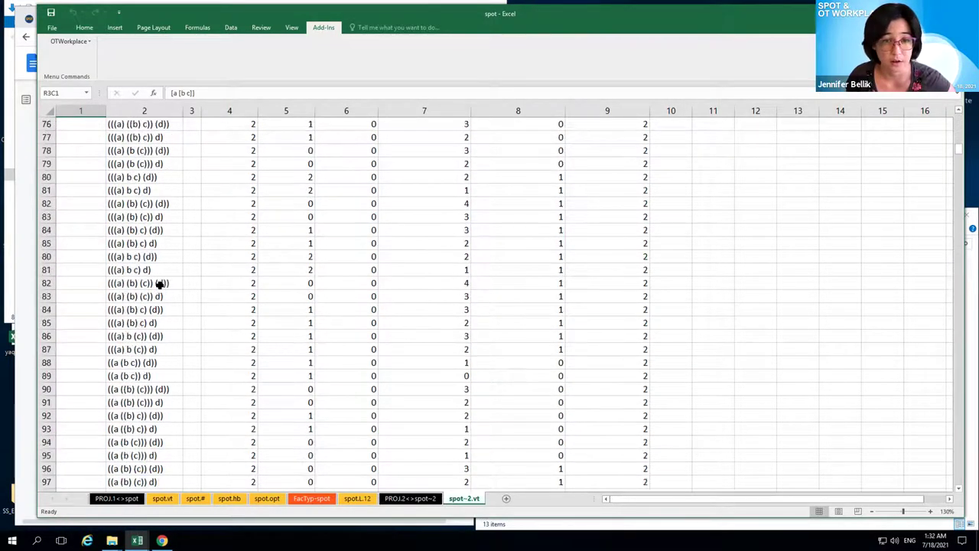
scroll(160, 285, up, 1)
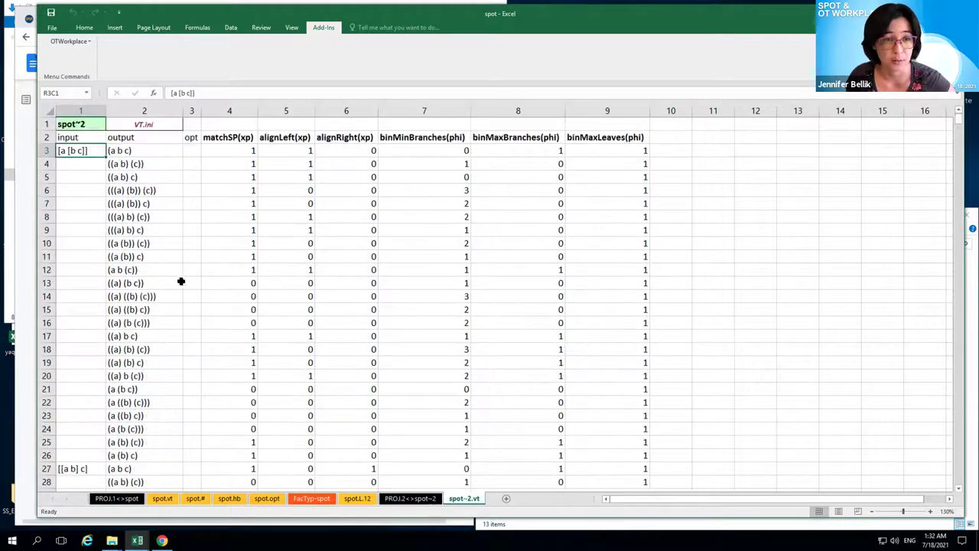
click(675, 141)
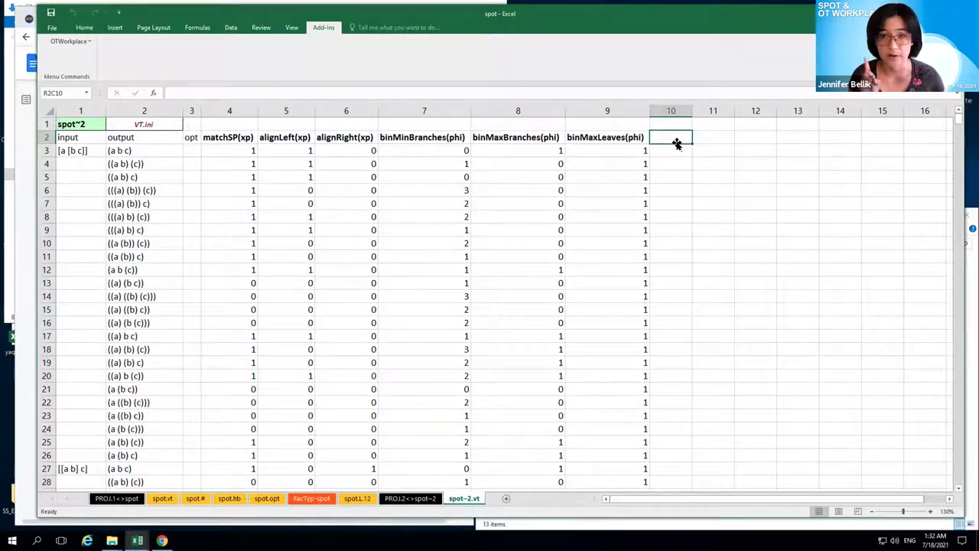
text(()
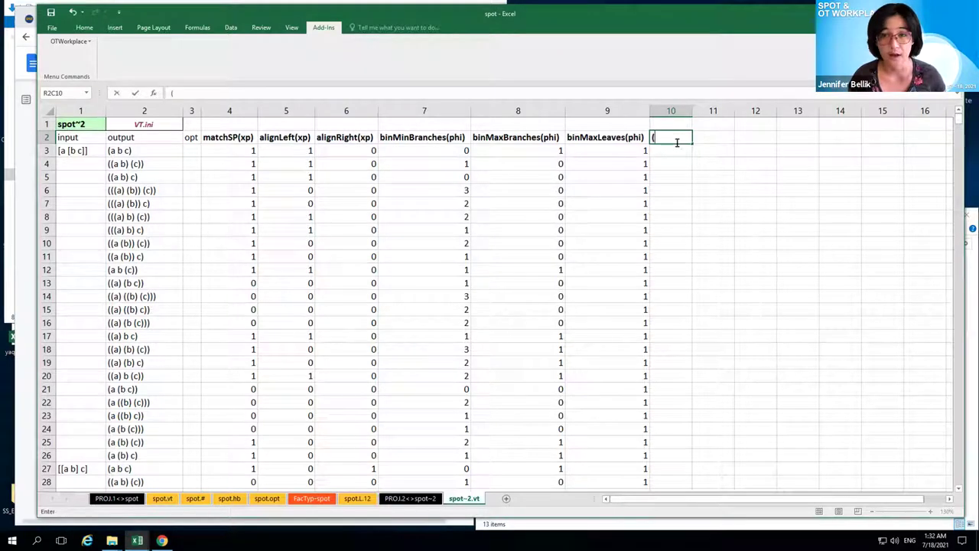
text(a)
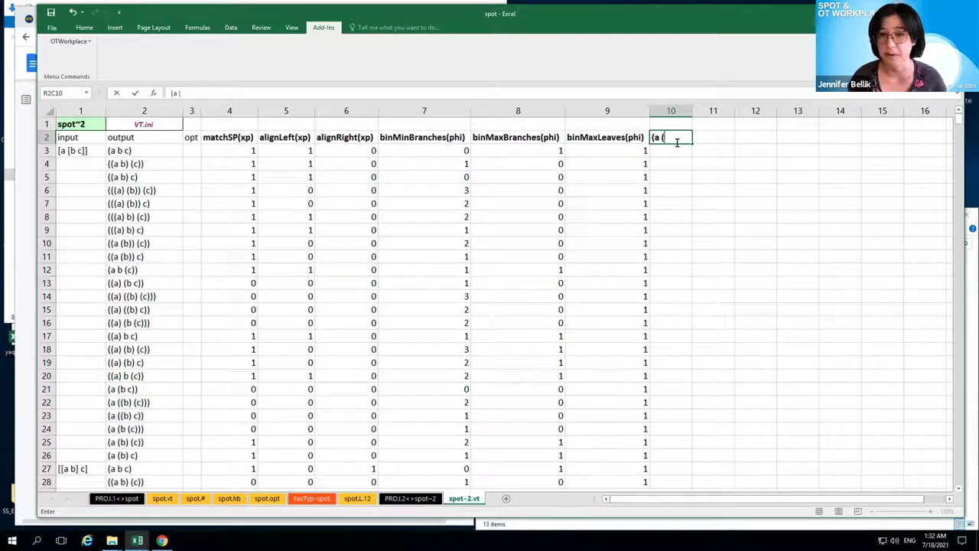
key(BackSpace)
text(ss)
text(trongSt)
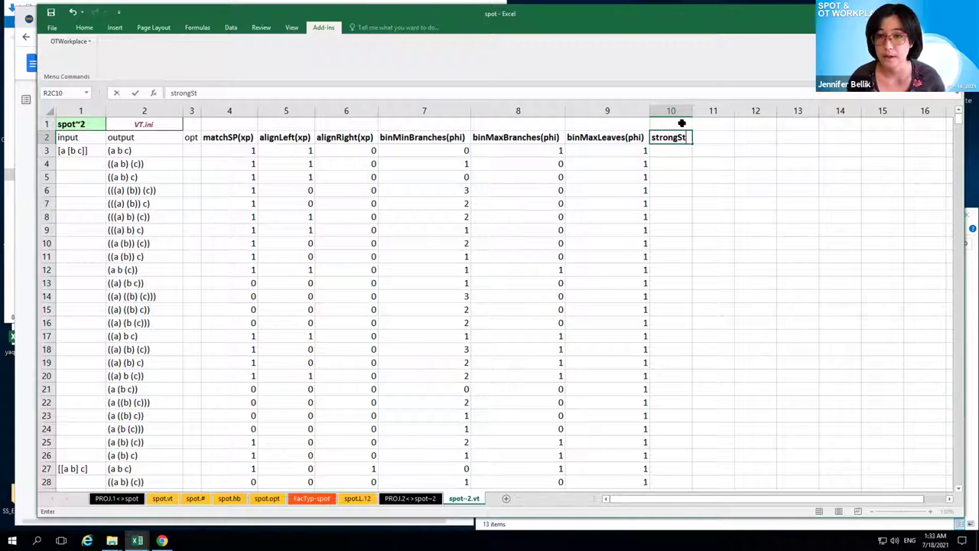
- Define the strongSt constraint by entering the pattern *(a ( in the cell above its name
click(682, 123)
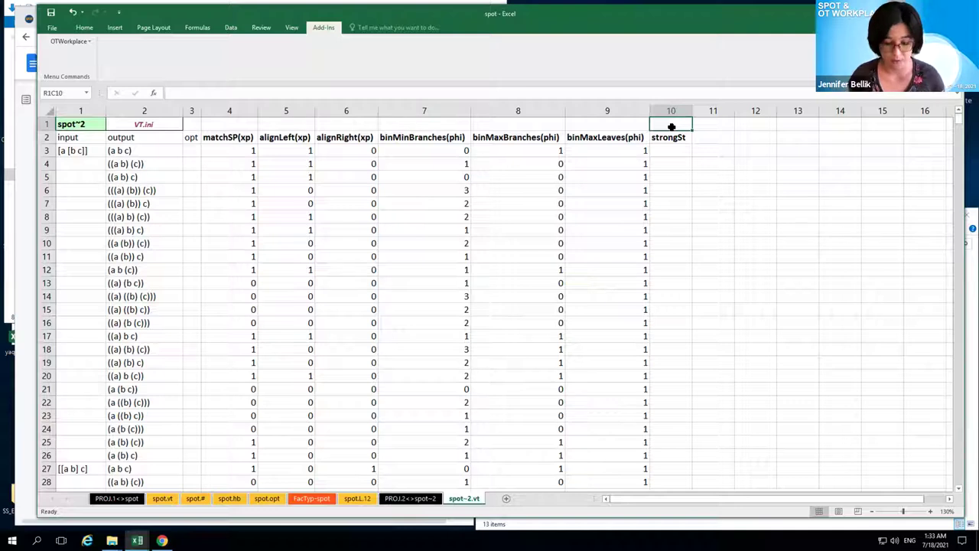
text(*)
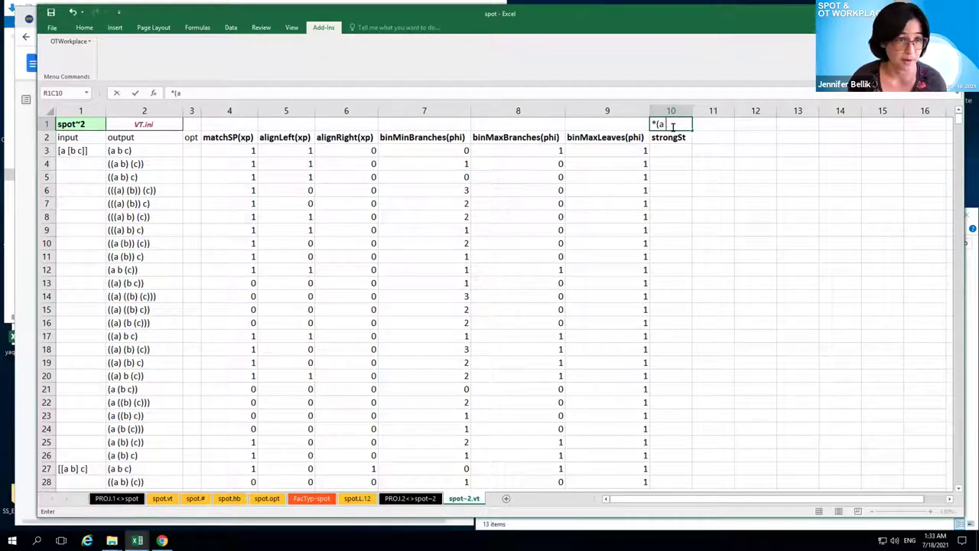
text(()
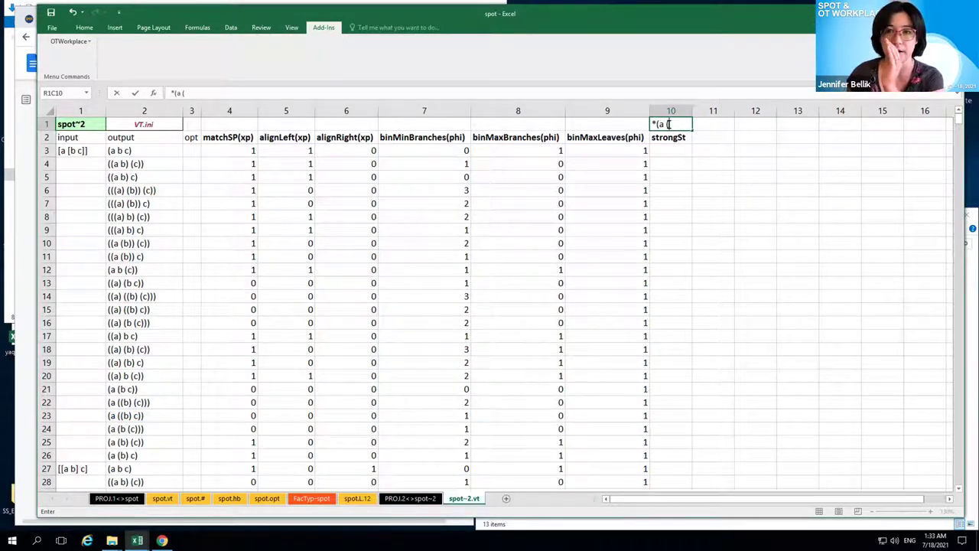
click(673, 135)
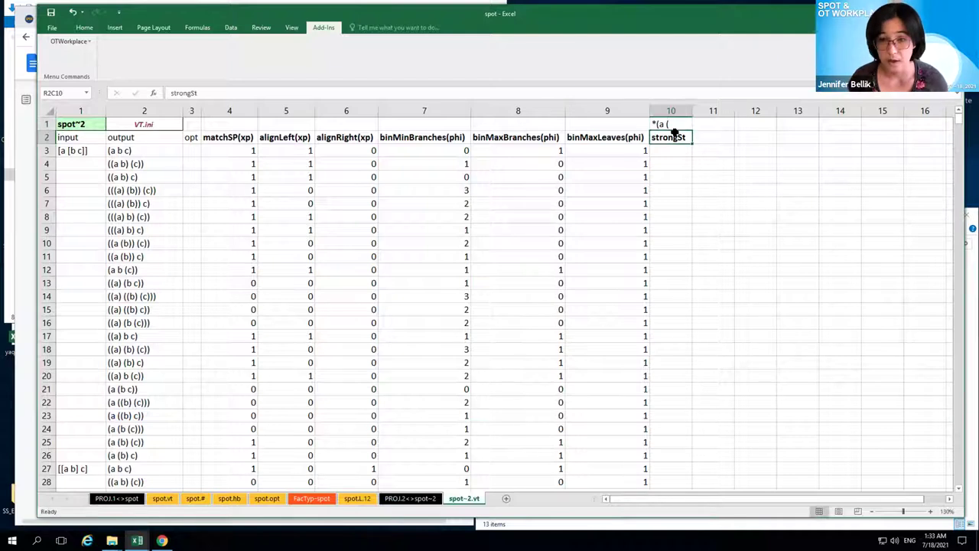
- Evaluate all constraints in OTWorkplace to fill in the violation counts for strongSt
click(70, 41)
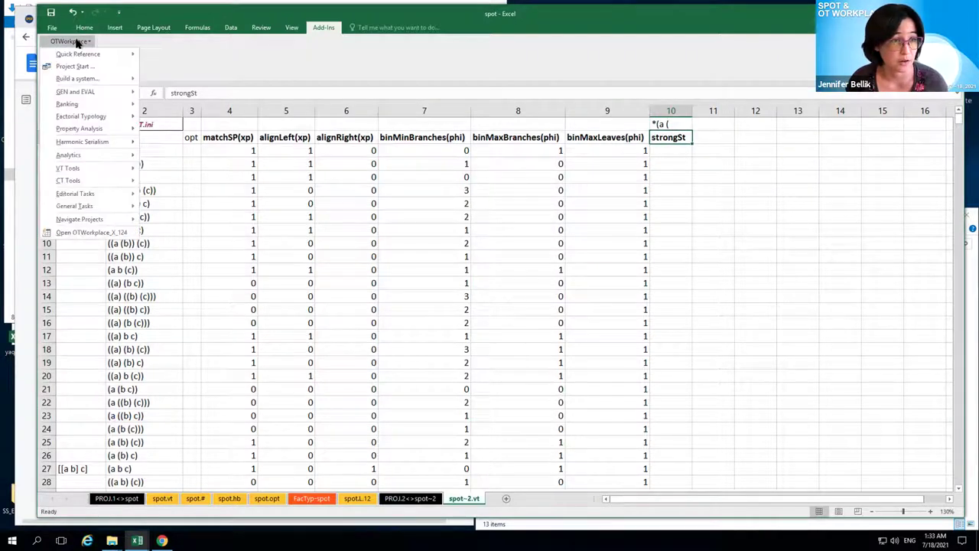
mouse_move(86, 95)
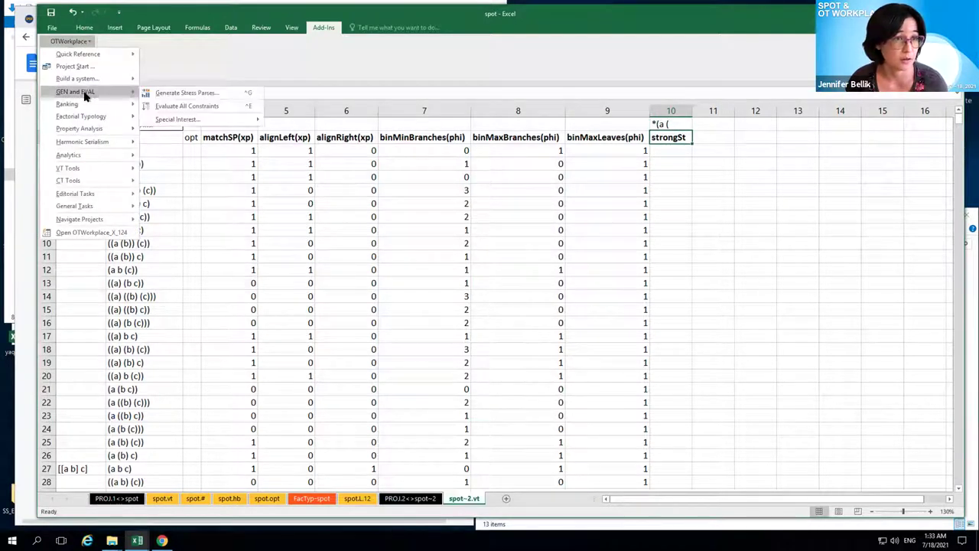
click(174, 106)
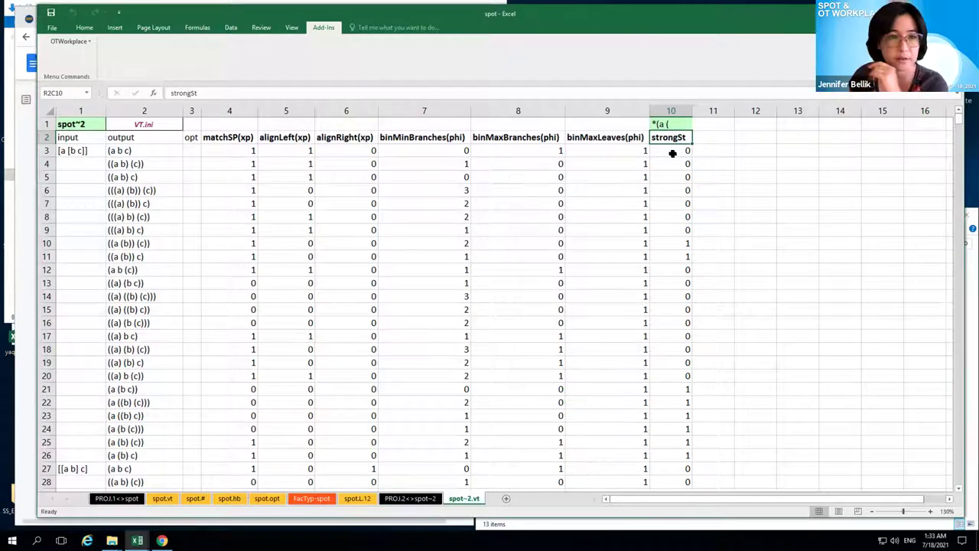
- Check the strongSt violations against the output parses in rows 3 to 10 and the pattern above the header
click(143, 151)
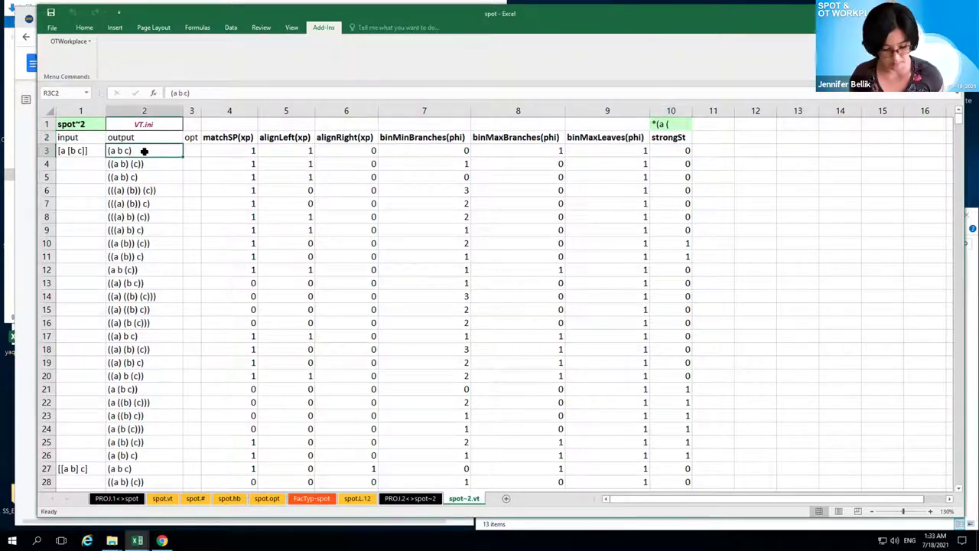
key(shift+Down)
key(shift+Down)
key(shift+Down)
key(shift+Down)
key(shift+Down)
key(shift+Down)
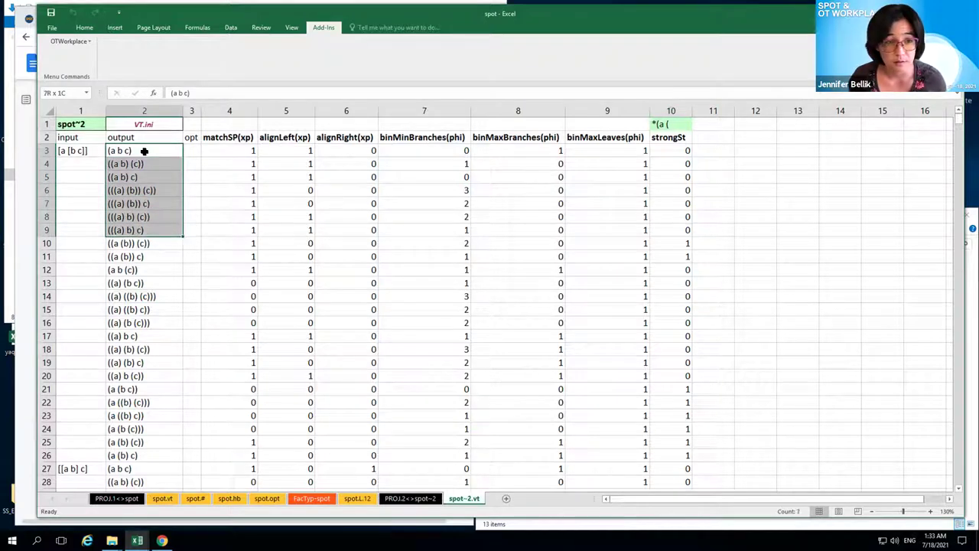
click(673, 244)
click(144, 245)
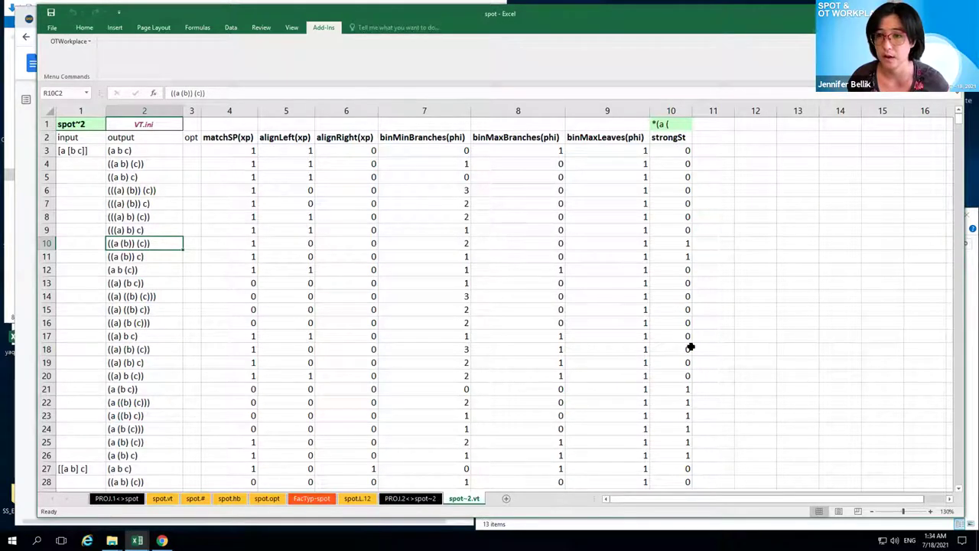
click(672, 123)
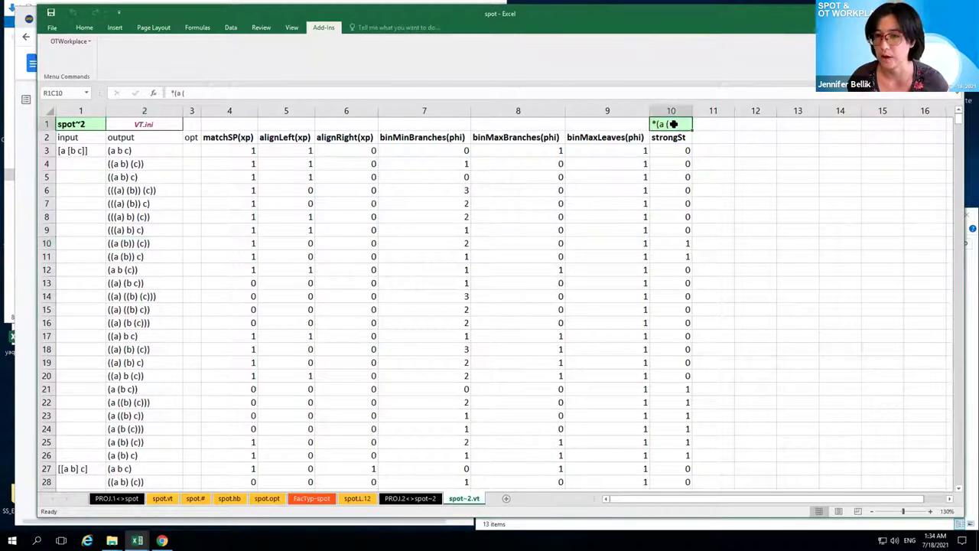
click(710, 137)
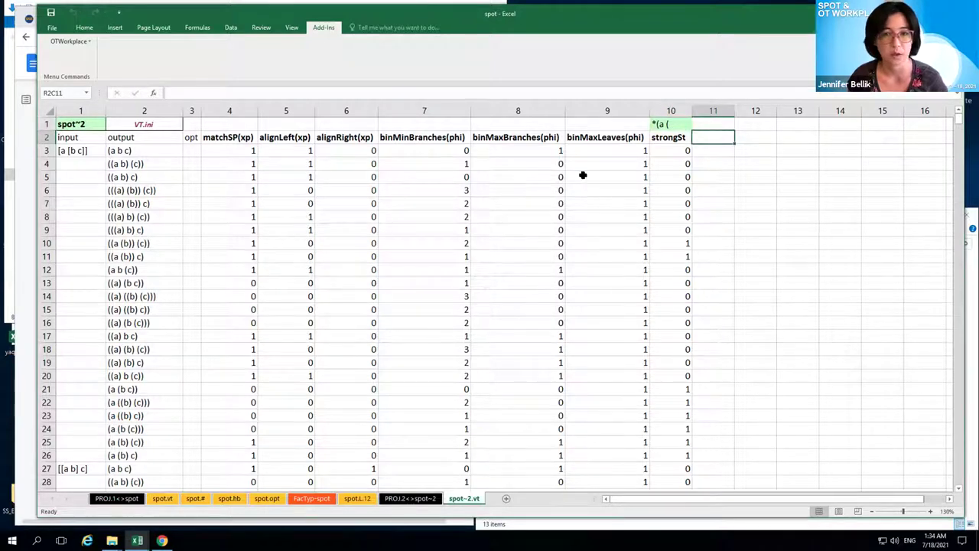
- Delete the binMaxLeaves(phi) constraint column from the spot~2.vt sheet
click(524, 111)
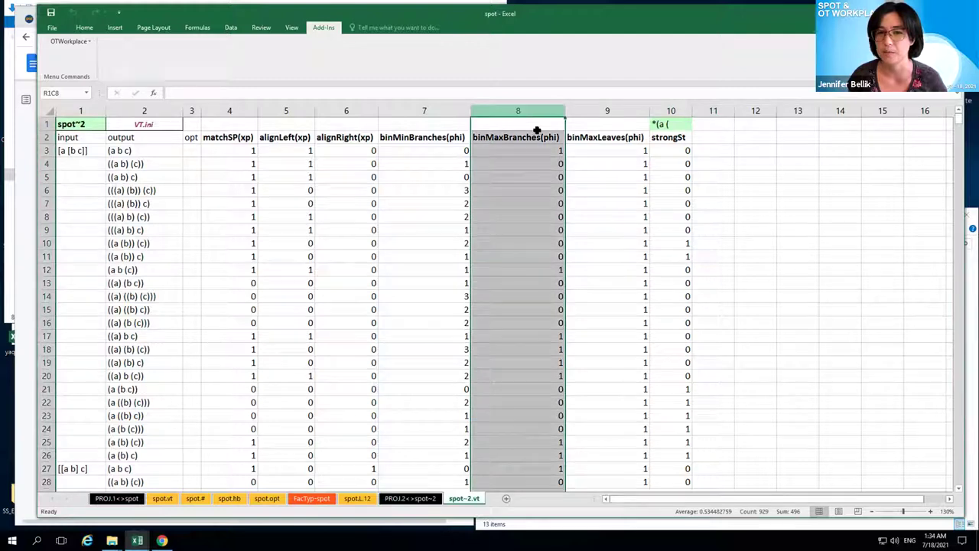
click(607, 214)
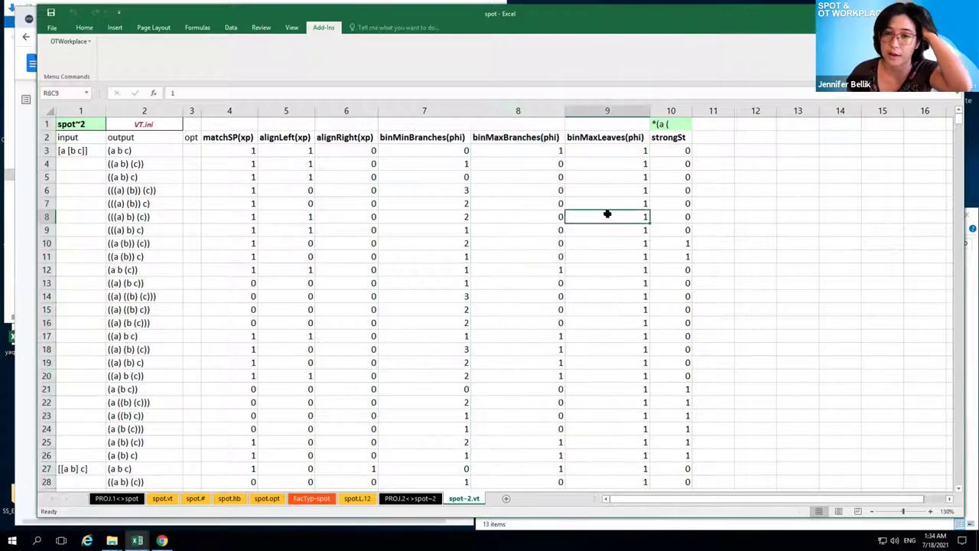
click(597, 112)
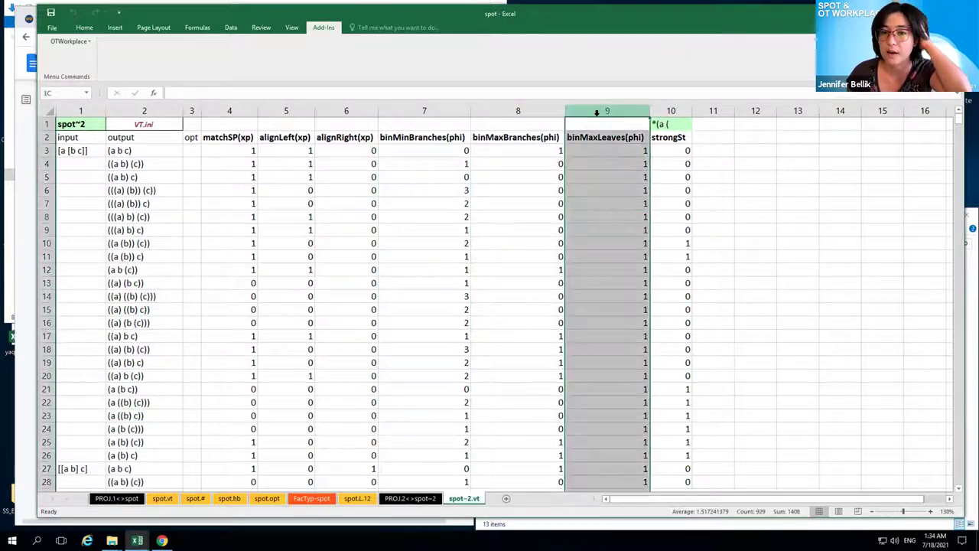
right_click(598, 114)
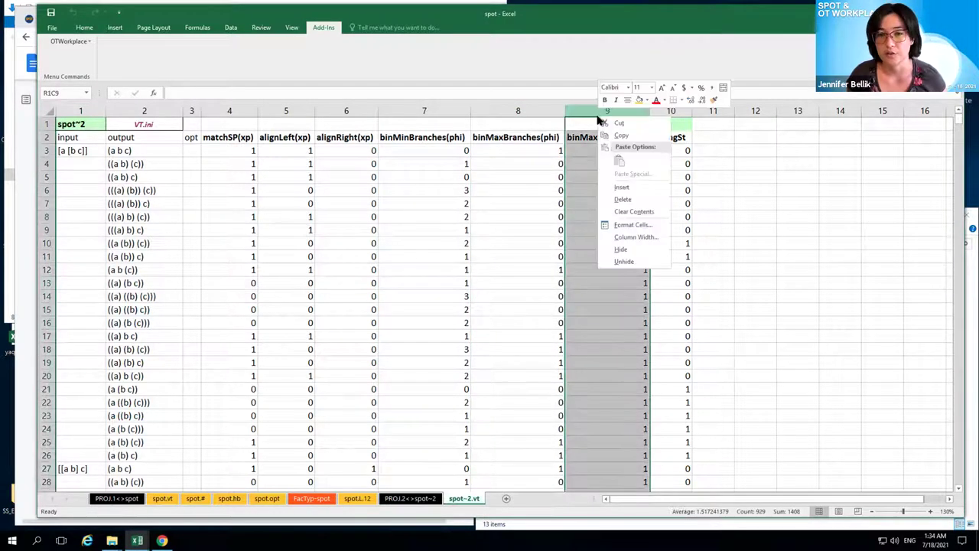
click(623, 199)
click(645, 214)
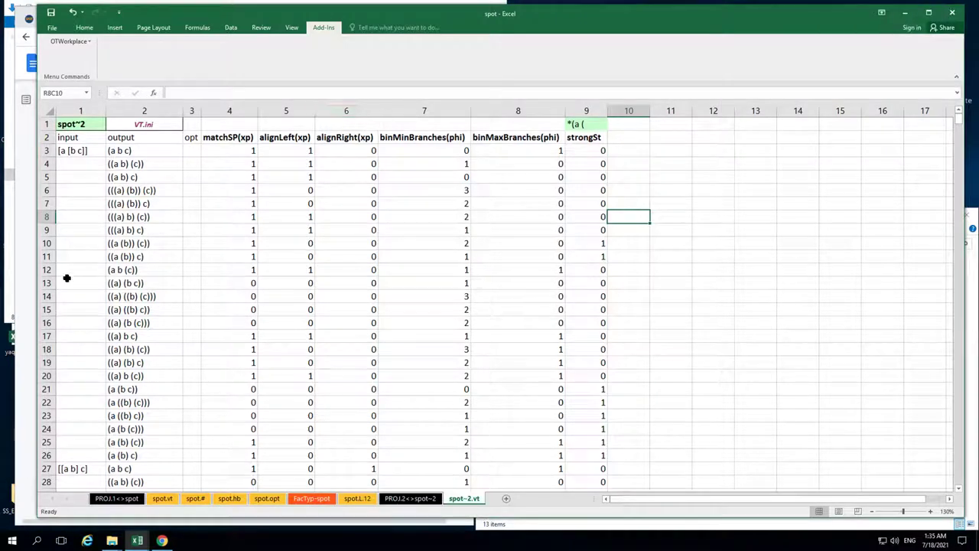
- Switch to the OTW tutorial in Chrome and find the section "Demo 2: Elementary Syllable Theory (EST)"
key(alt+Tab)
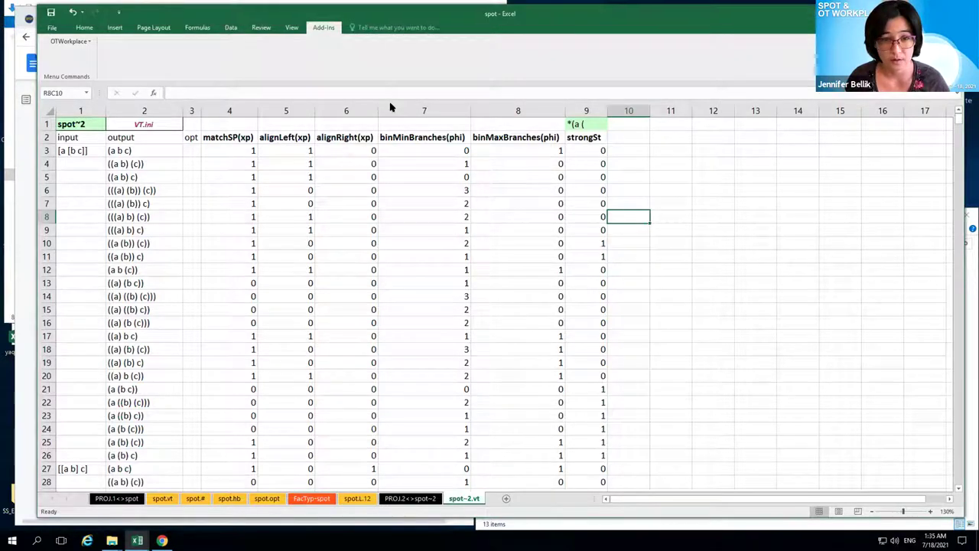
click(28, 246)
scroll(324, 407, down, 10)
scroll(323, 410, down, 3)
scroll(325, 410, up, 2)
scroll(325, 410, down, 1)
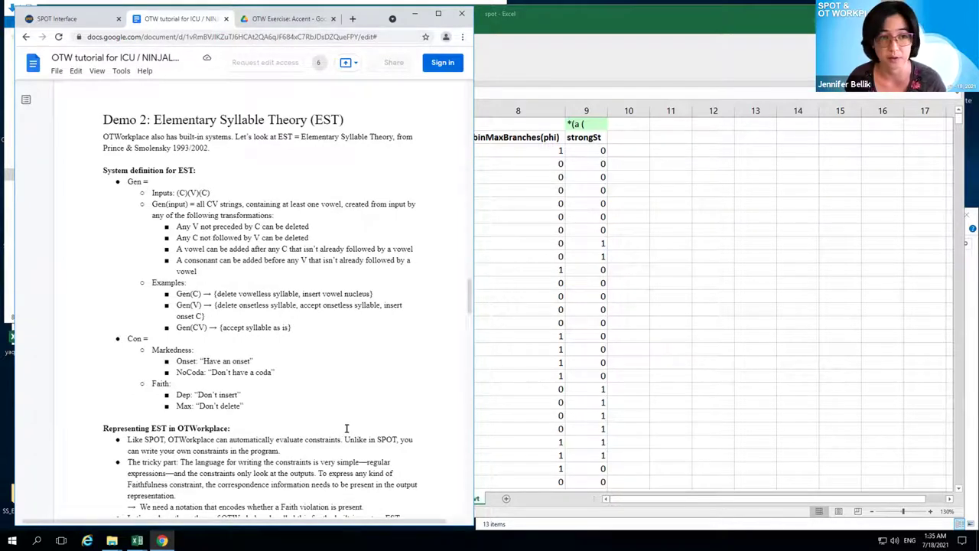
- Maximize the tutorial's browser window and set the document zoom to 150%
click(440, 14)
click(88, 63)
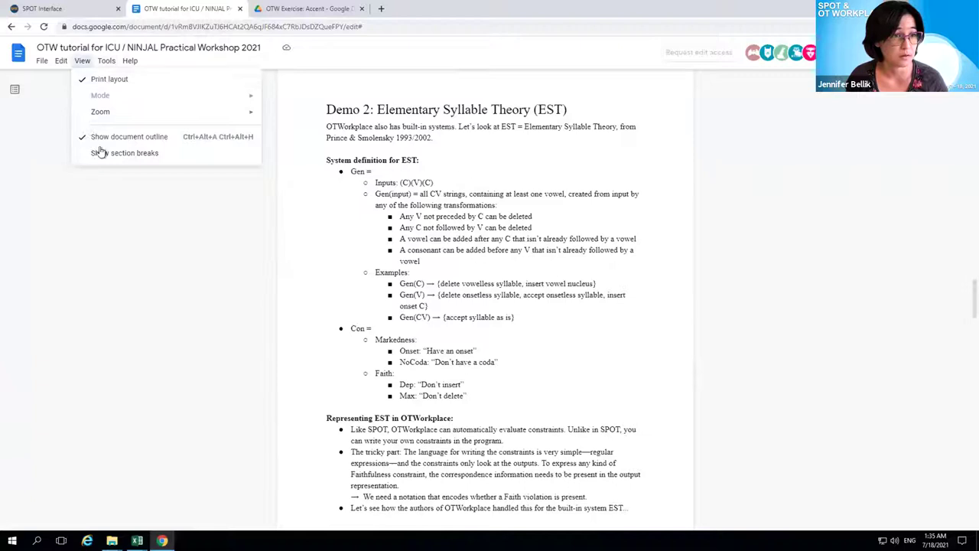
mouse_move(163, 112)
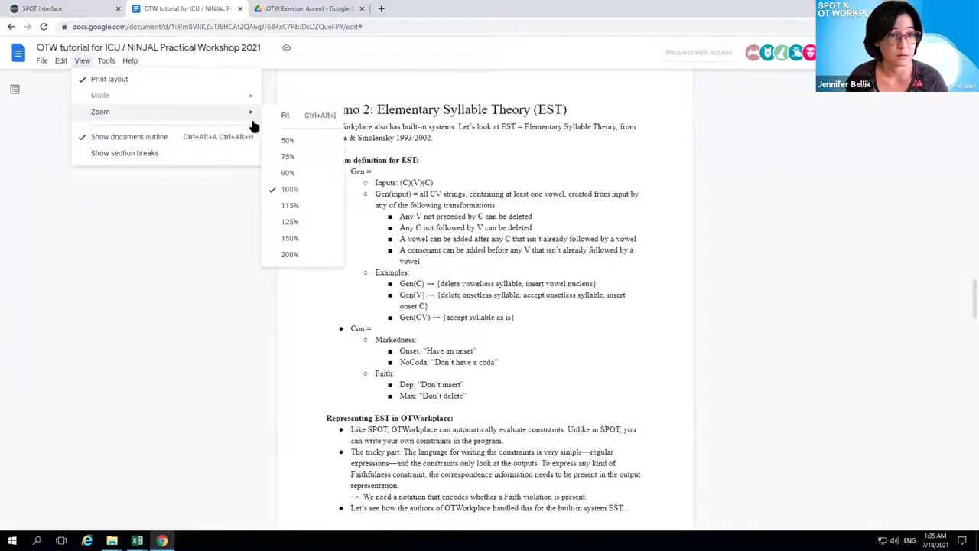
click(291, 238)
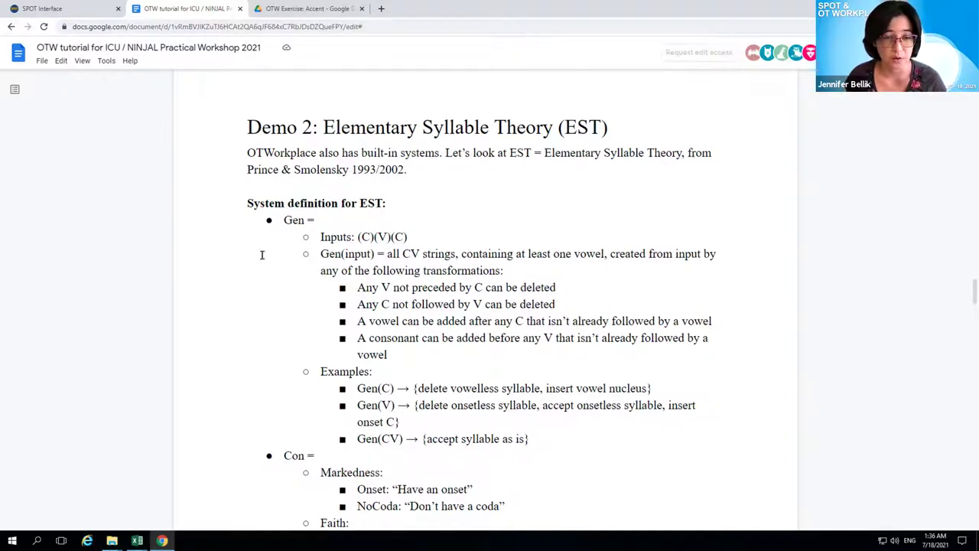
- Examine the EST system definition of Gen: the input form and the four deletion and insertion transformations
scroll(346, 425, down, 1)
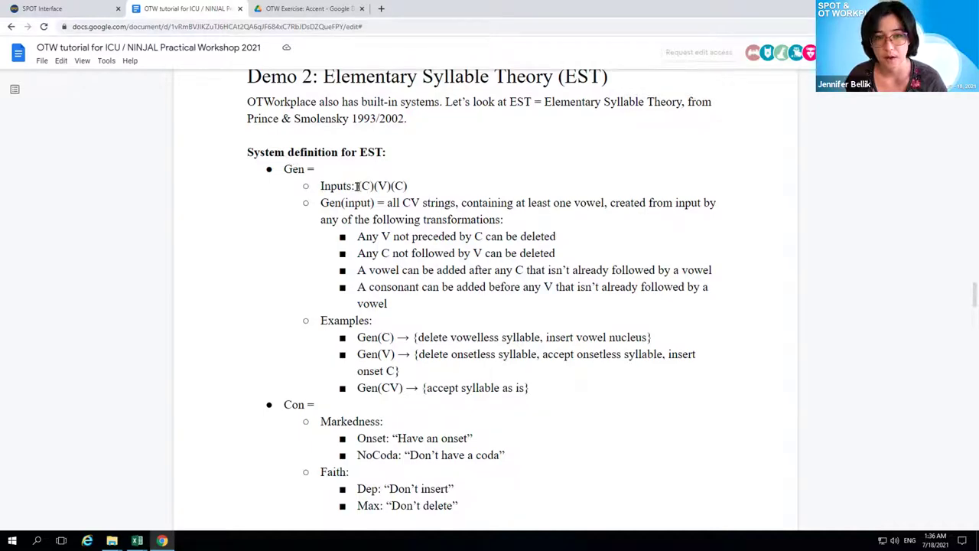
drag(357, 186, 409, 186)
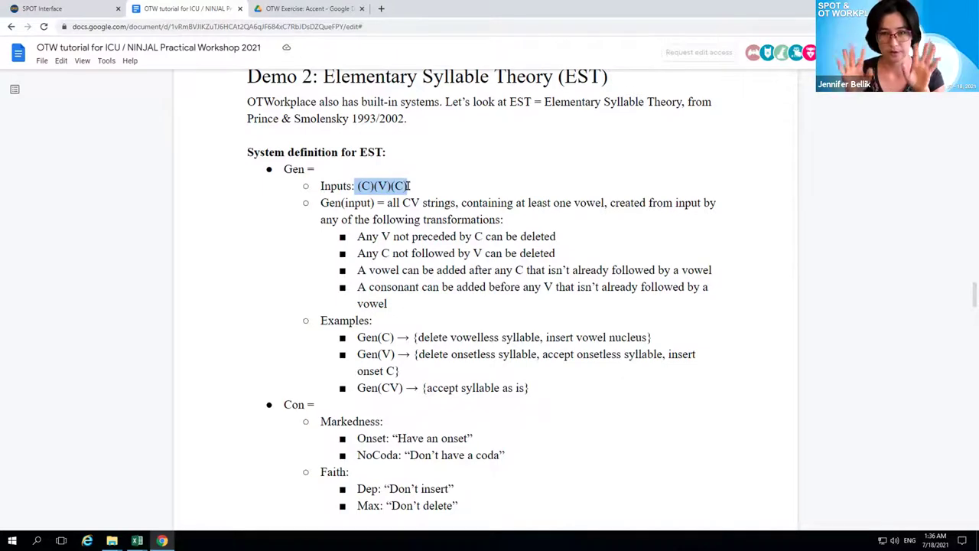
click(403, 203)
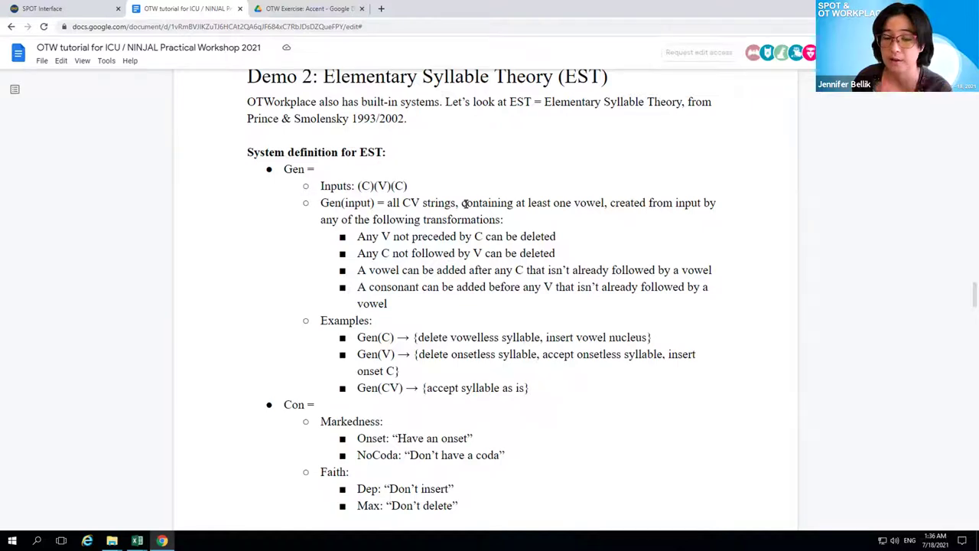
double_click(357, 203)
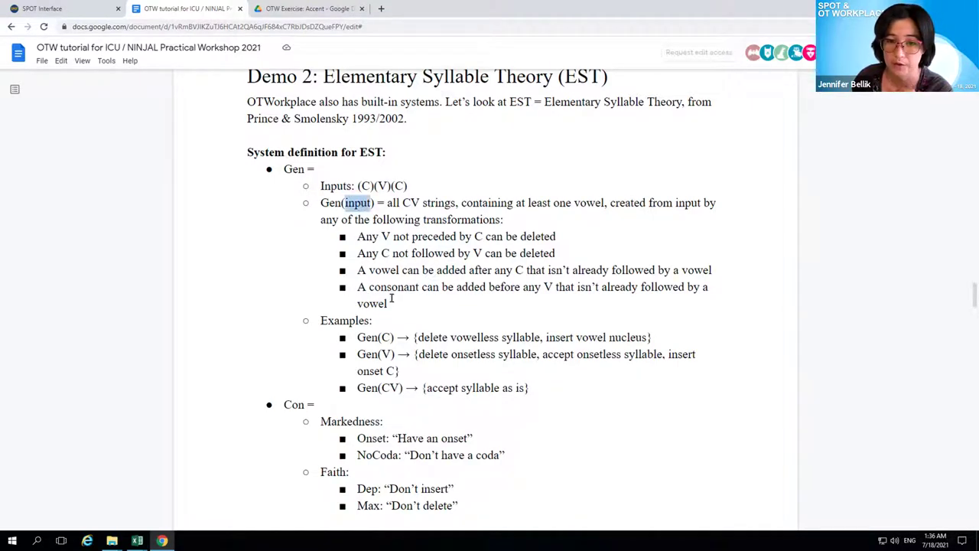
drag(358, 236, 391, 237)
drag(494, 238, 556, 237)
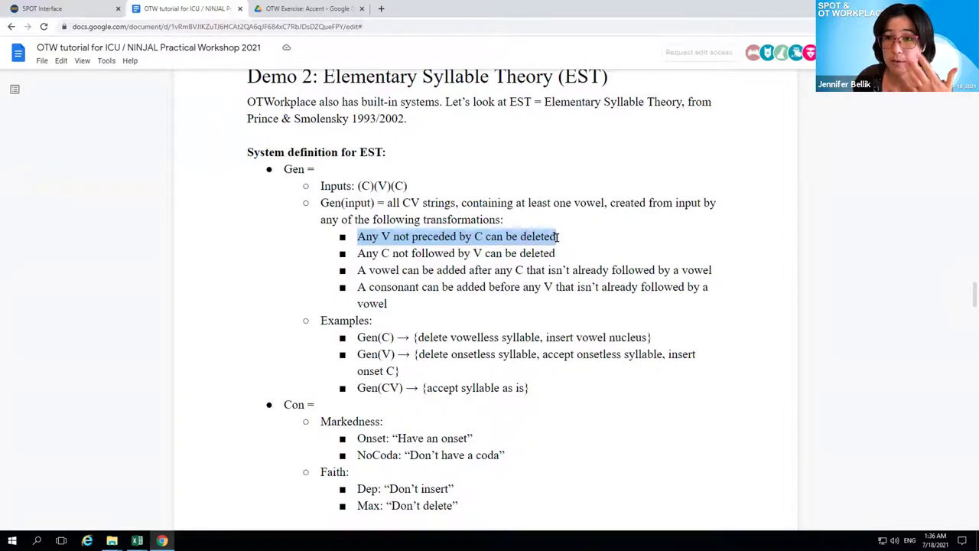
click(370, 256)
drag(357, 255, 558, 252)
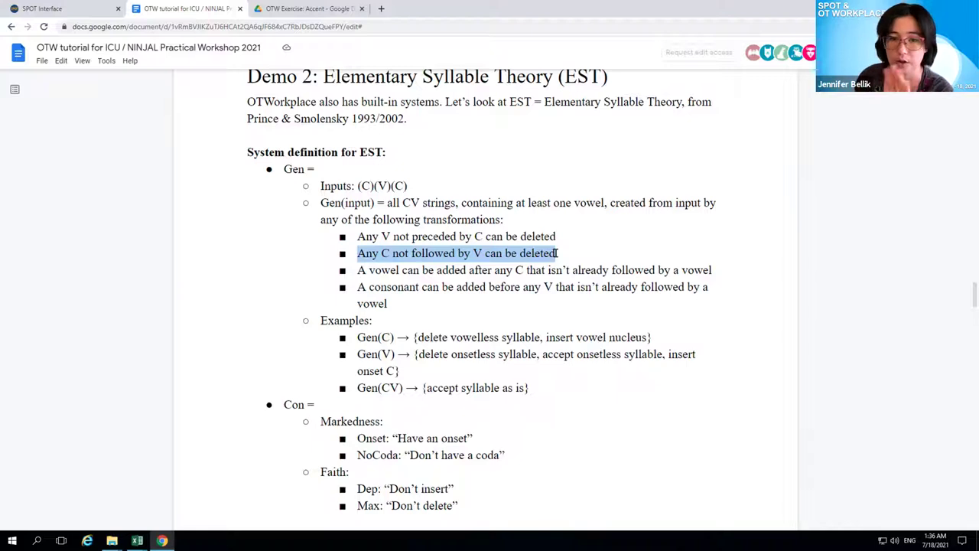
click(359, 270)
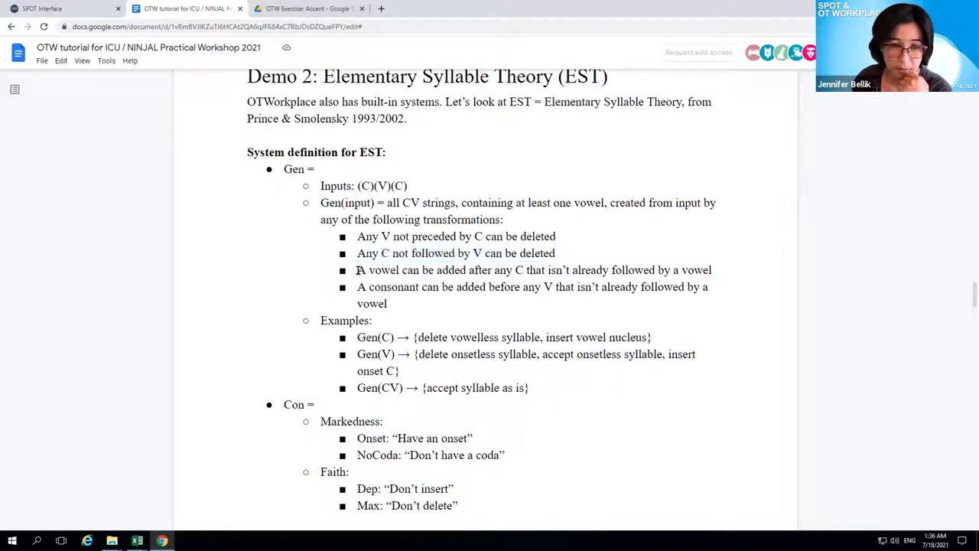
drag(544, 270, 715, 267)
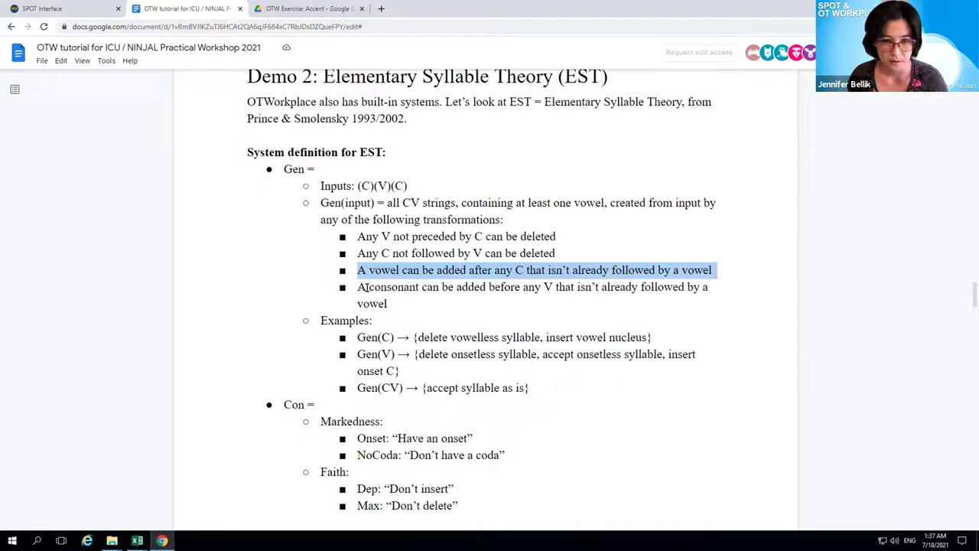
drag(358, 287, 394, 303)
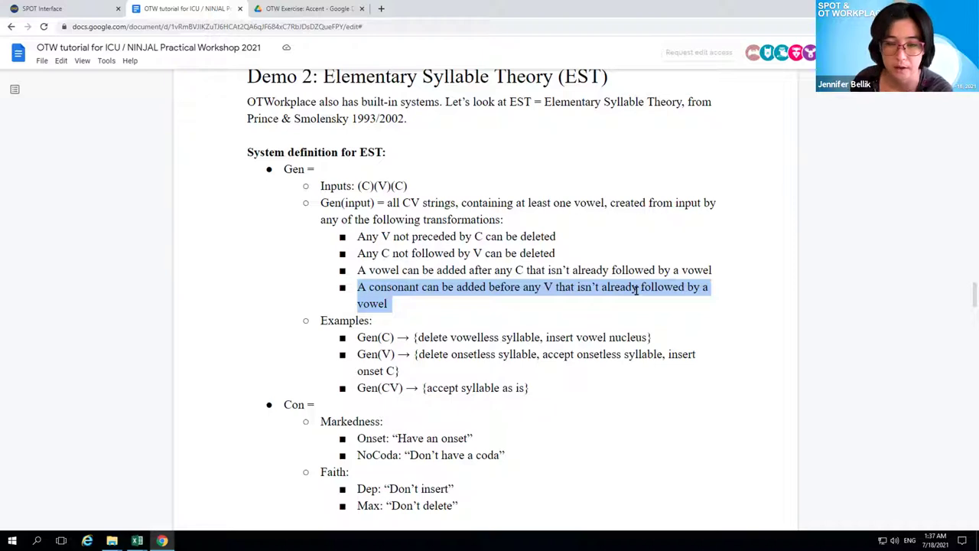
click(465, 293)
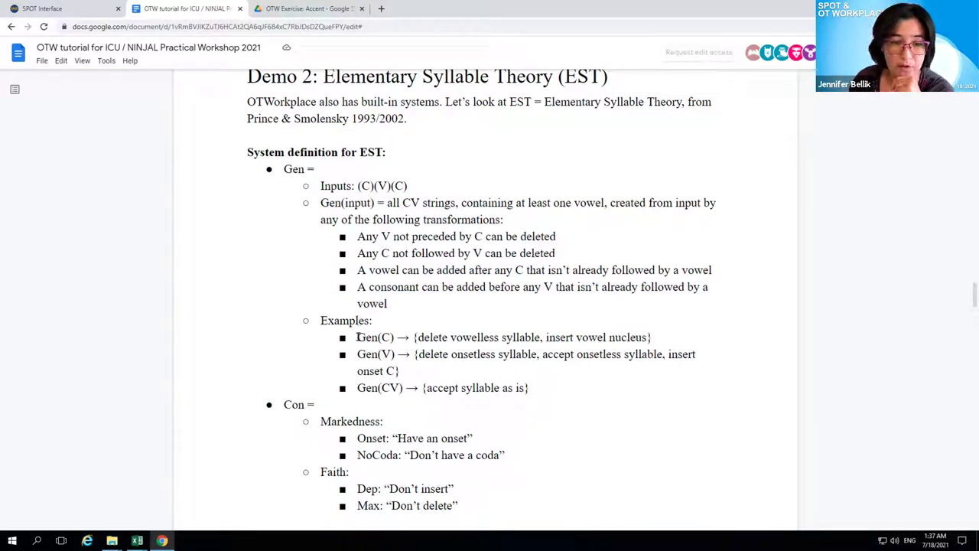
- Examine the Gen(C), Gen(V) and Gen(CV) examples in the EST definition
drag(358, 338, 395, 337)
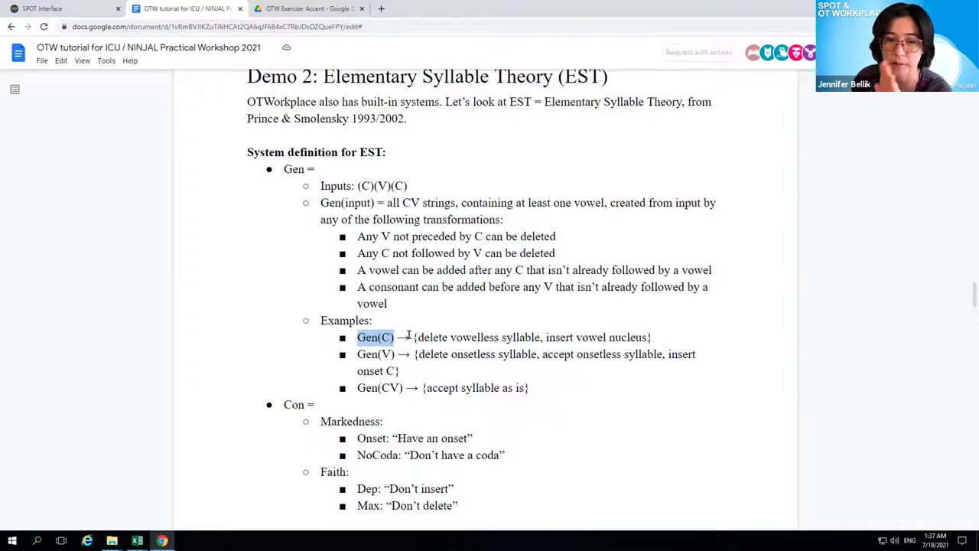
drag(418, 338, 645, 337)
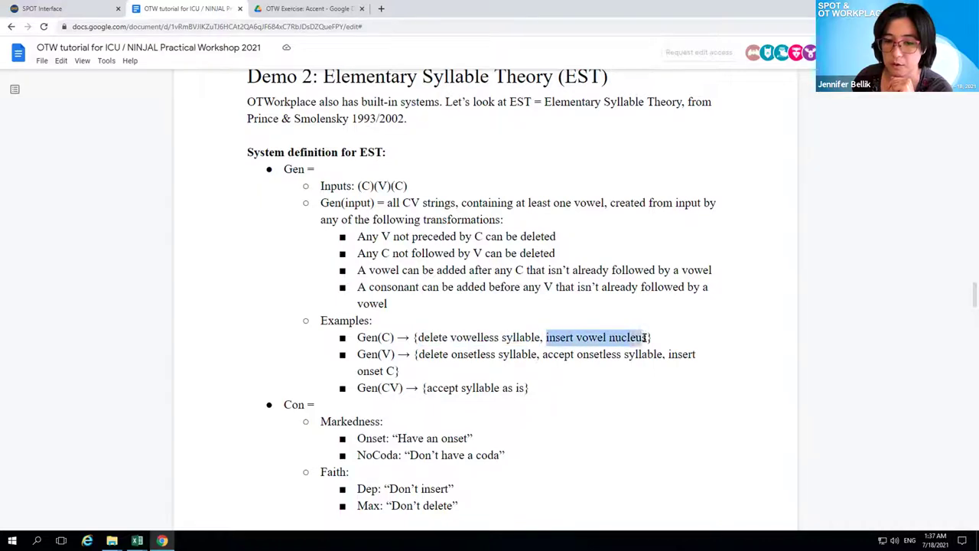
click(386, 355)
drag(386, 354, 686, 371)
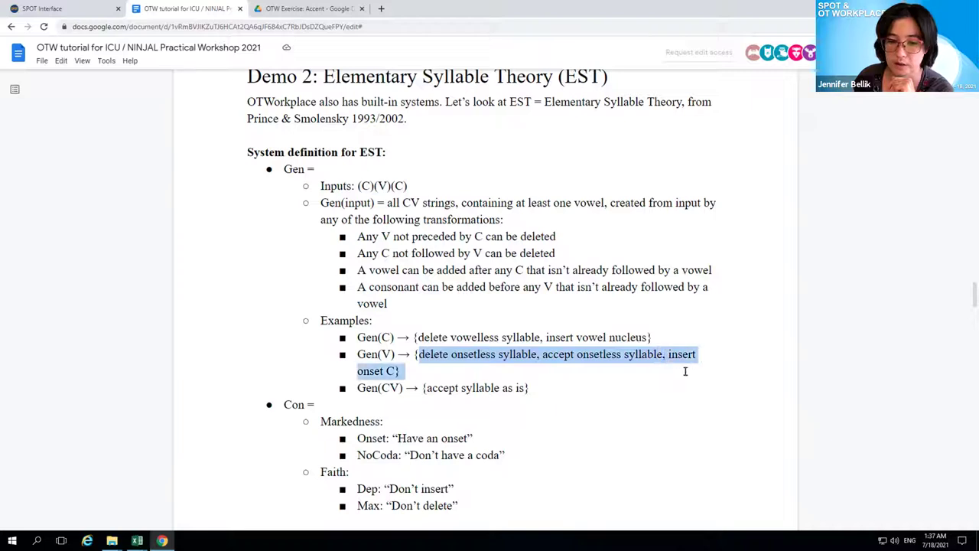
click(397, 390)
- Read through the Con constraints and "Representing EST in OTWorkplace" down to the instructions for adding EST and the notation table
scroll(397, 389, down, 2)
scroll(397, 389, down, 1)
scroll(337, 306, up, 1)
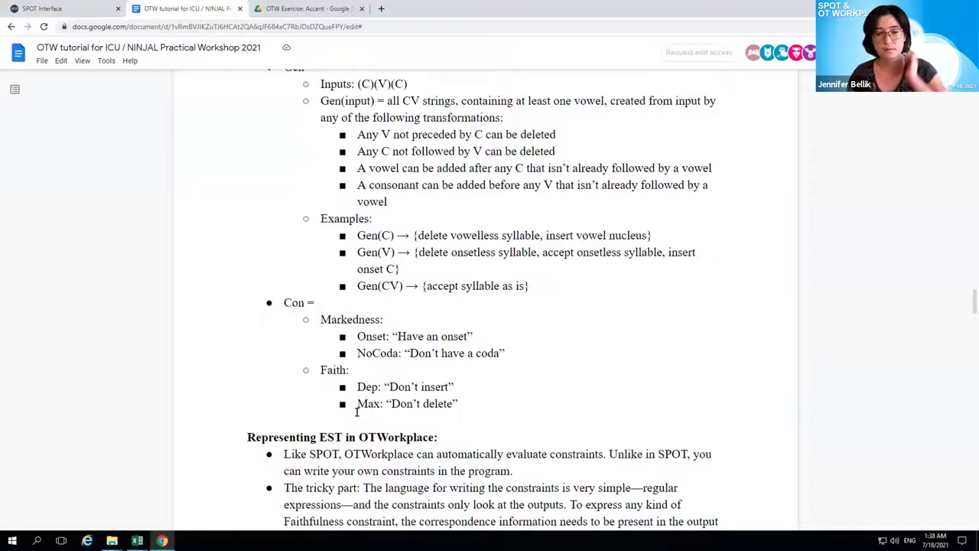
scroll(357, 413, down, 3)
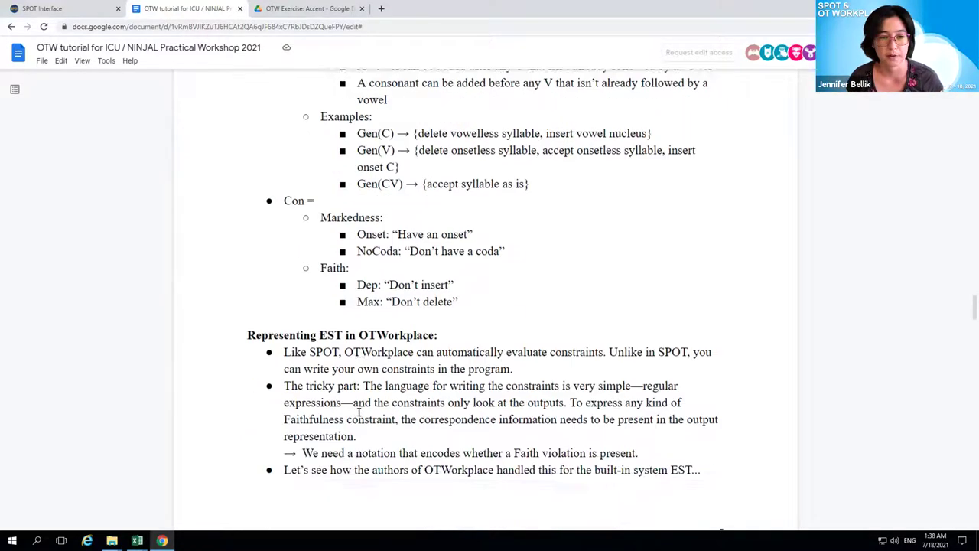
scroll(358, 412, down, 1)
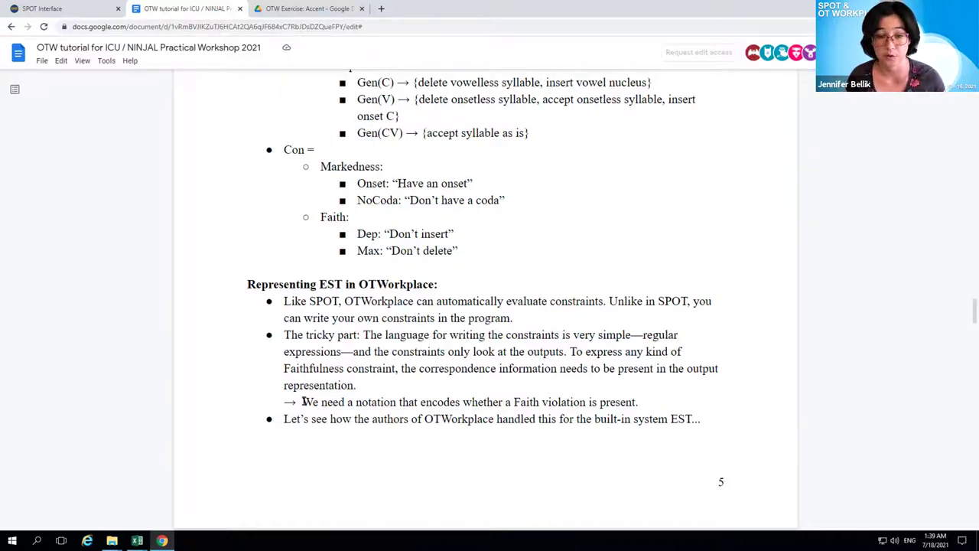
scroll(304, 401, down, 5)
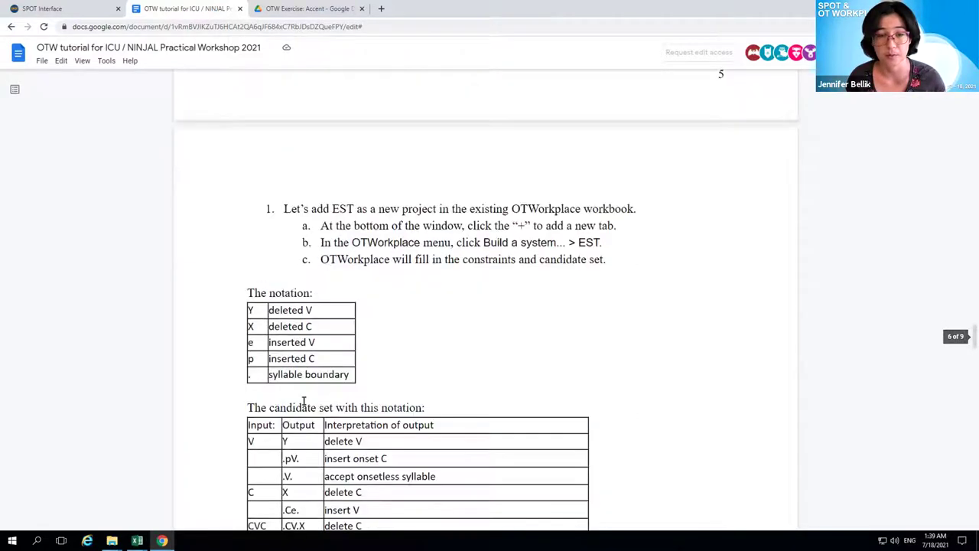
scroll(304, 401, down, 2)
scroll(304, 401, up, 1)
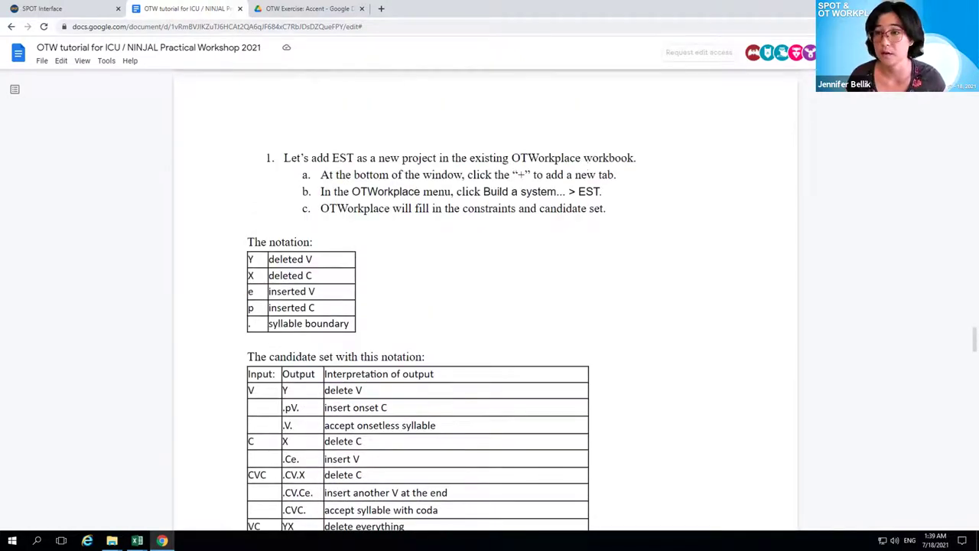
- Switch to the spot workbook in Excel, add a new blank sheet after spot~2.vt and zoom it to 130%
key(alt+Tab)
double_click(608, 28)
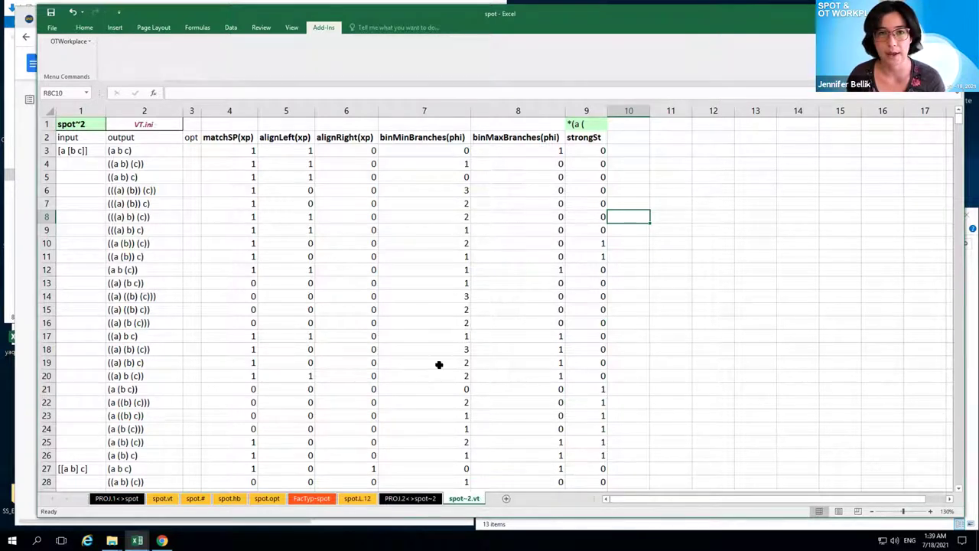
click(506, 499)
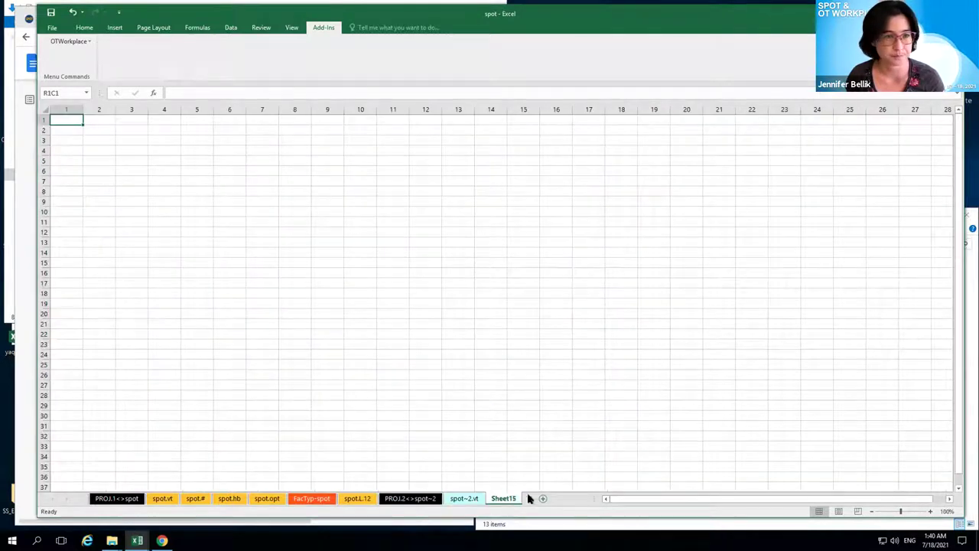
click(930, 511)
click(931, 511)
click(930, 511)
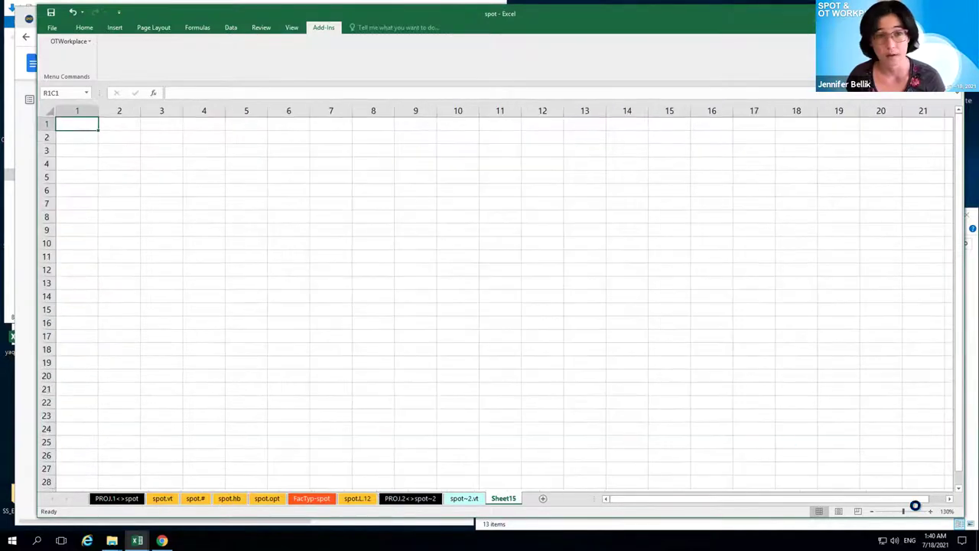
- Build the built-in EST system with OTWorkplace on the new blank sheet
click(86, 44)
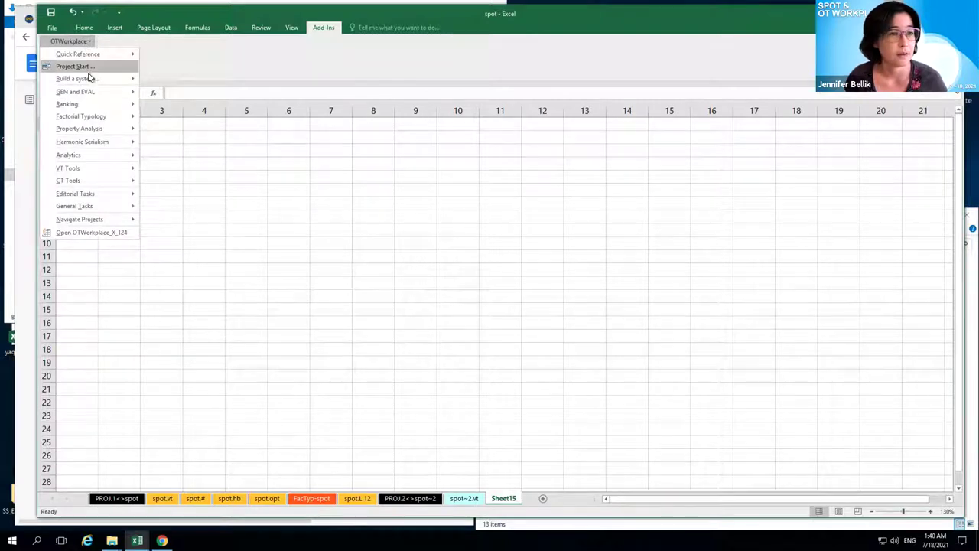
mouse_move(90, 80)
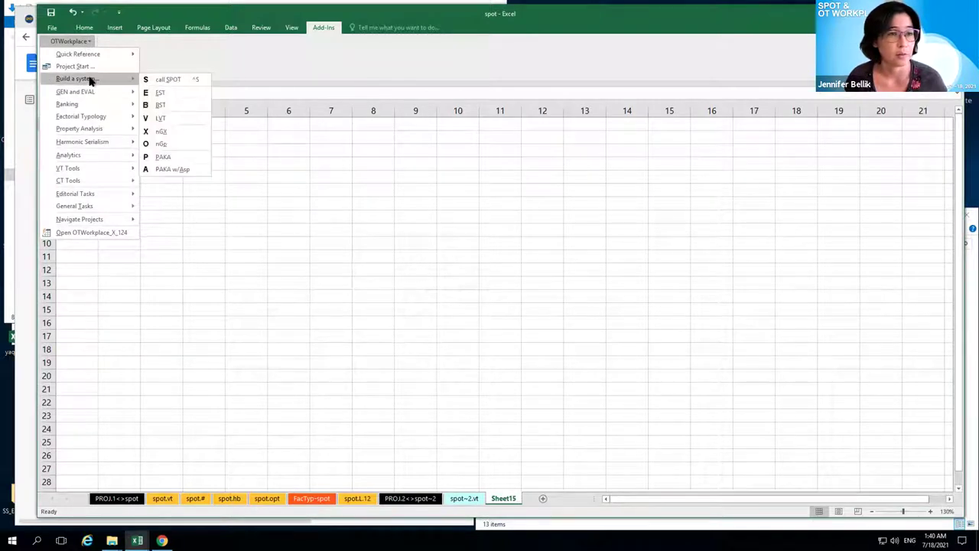
click(167, 95)
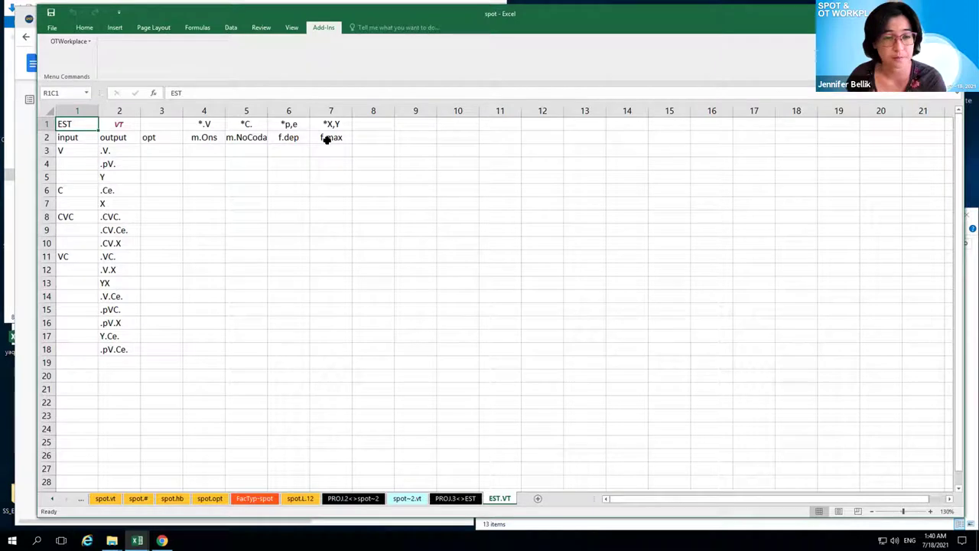
- Check the m.Ons, m.NoCoda and f.dep constraint headings on the EST.VT sheet
click(204, 137)
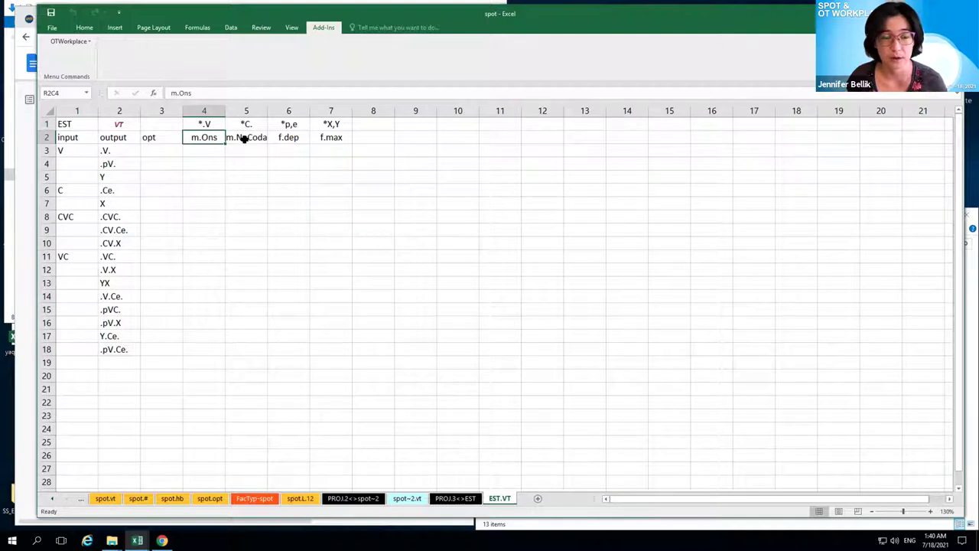
click(244, 139)
click(280, 137)
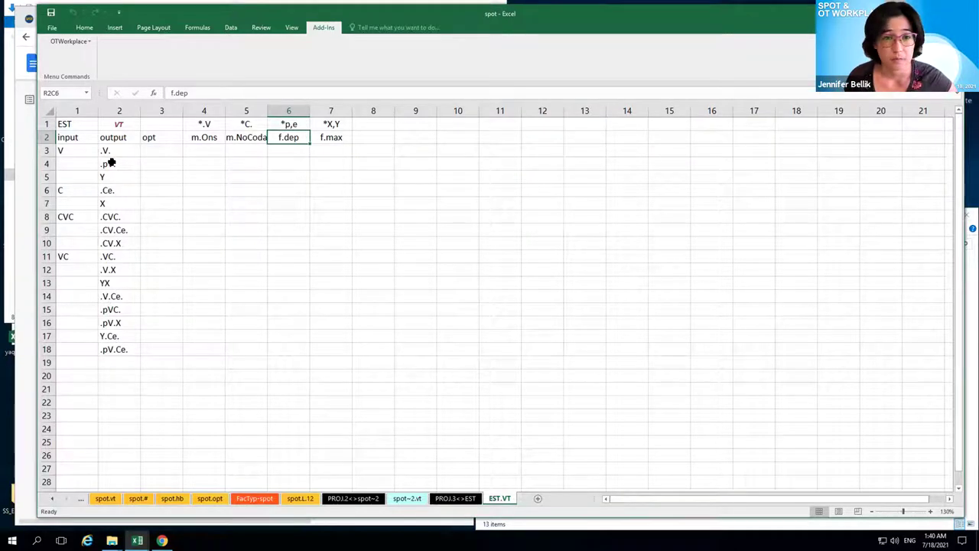
- Show the tutorial's notation and candidate set tables in Chrome side by side with the EST.VT sheet
click(30, 192)
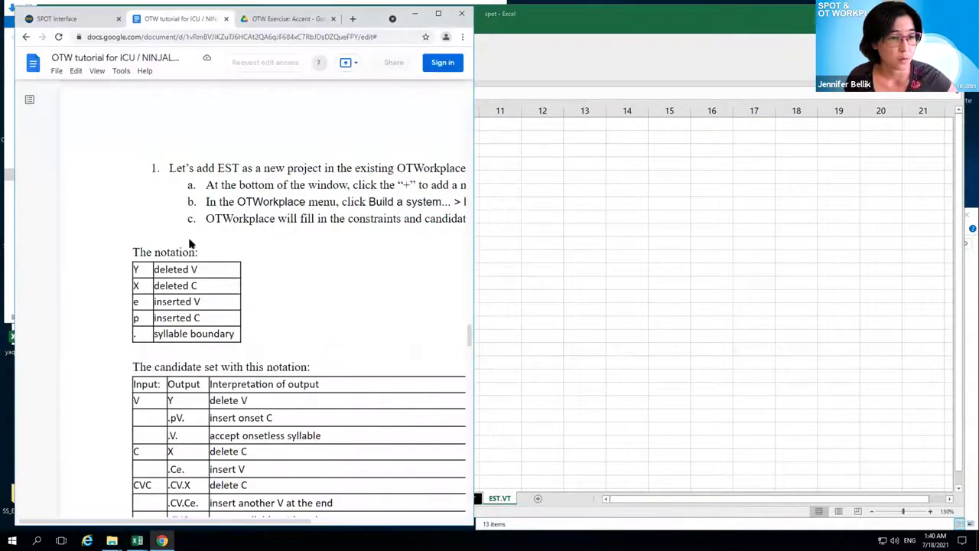
scroll(292, 270, down, 3)
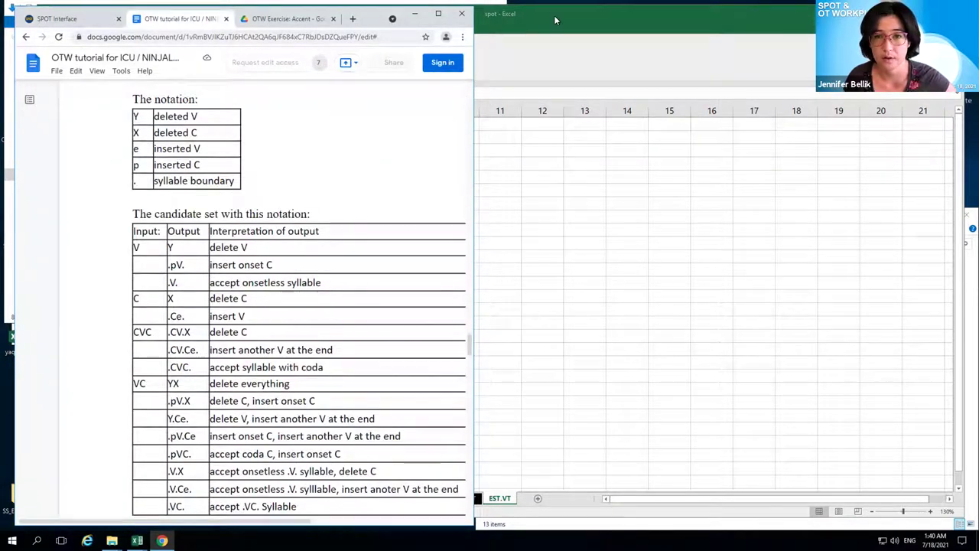
drag(555, 20, 655, 28)
drag(286, 23, 638, 23)
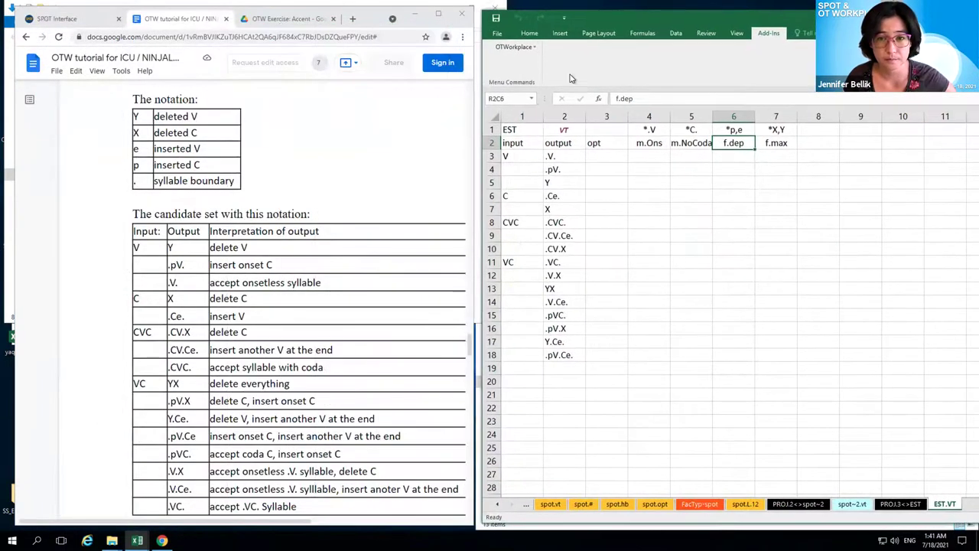
- Compare the .V. and .pV. outputs for input V with the *p,e pattern above f.dep
click(559, 155)
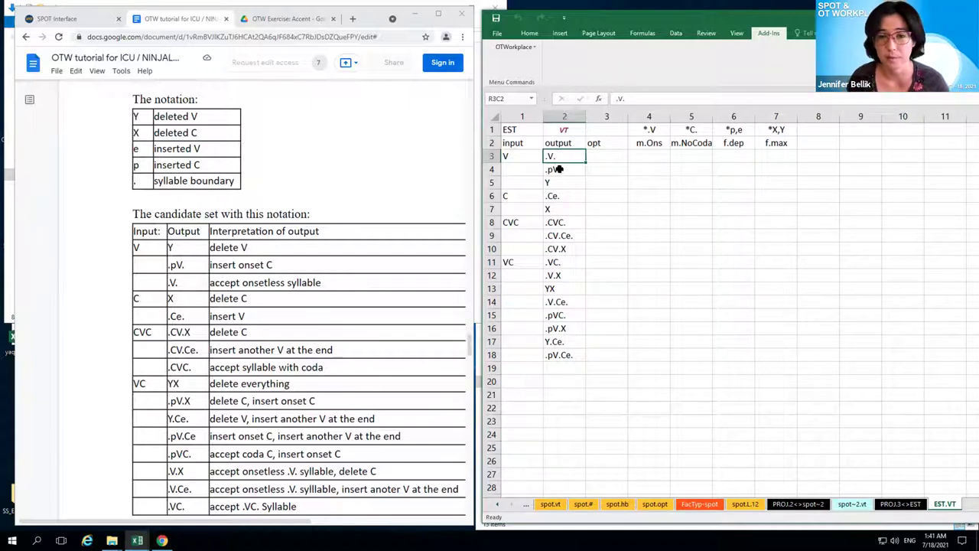
click(561, 170)
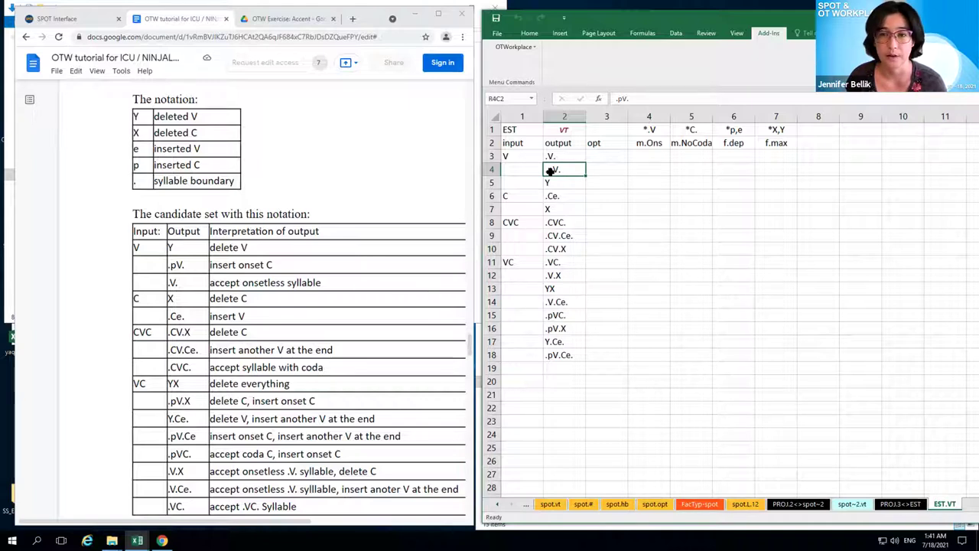
click(734, 130)
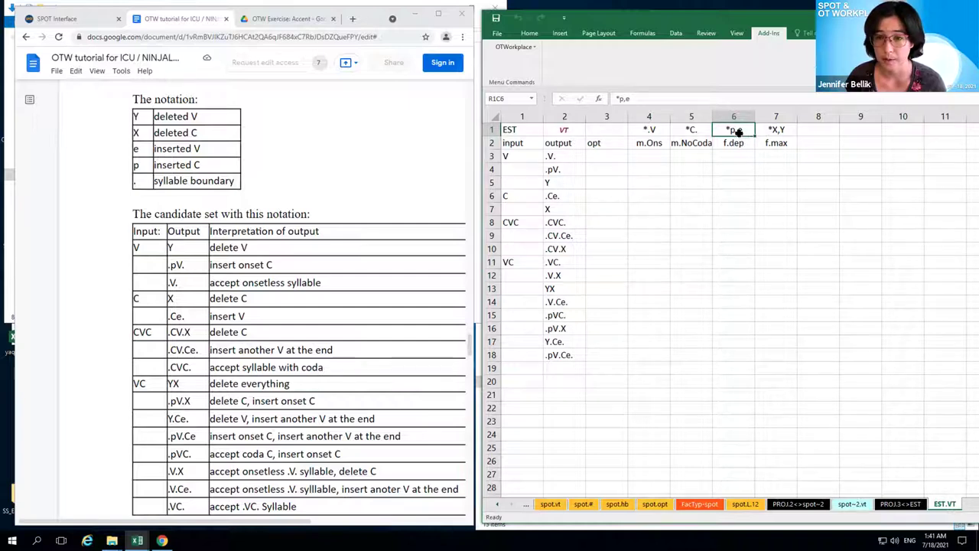
- Compare the Y, .Ce. and X outputs for inputs V and C with the *X,Y pattern above f.max
click(565, 196)
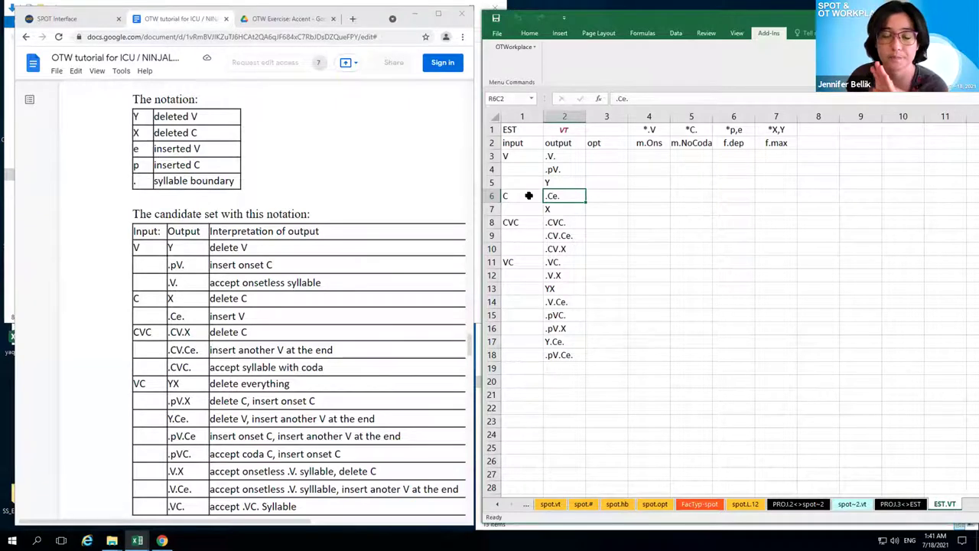
click(570, 181)
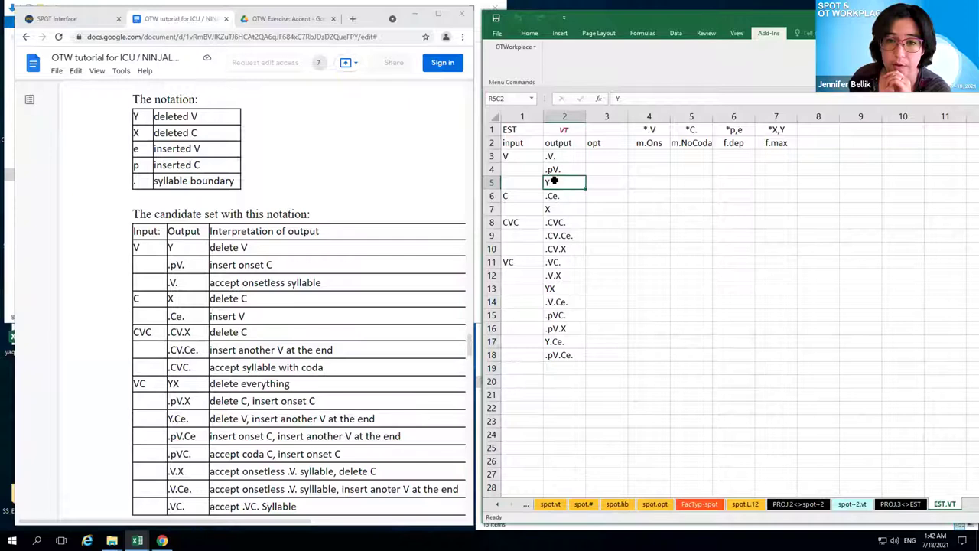
click(525, 158)
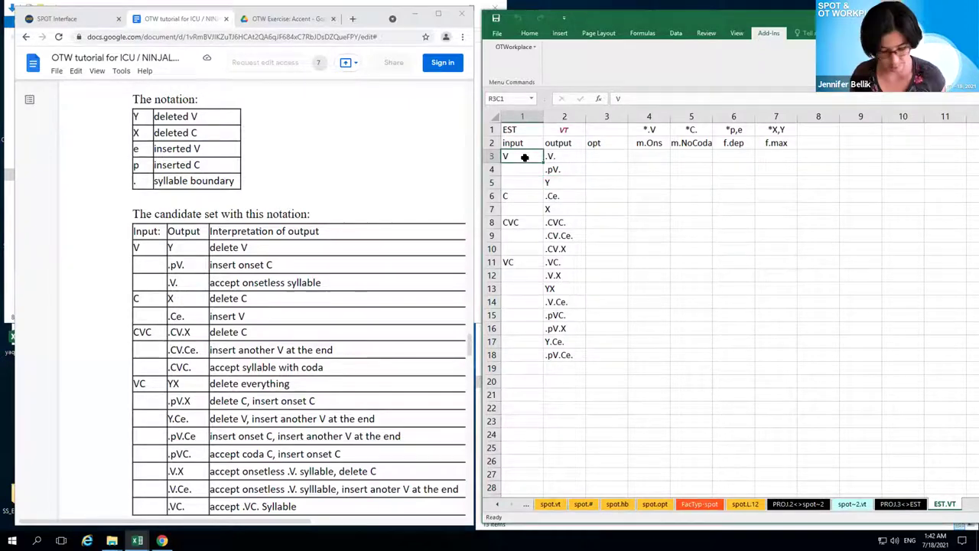
key(shift+Right)
key(shift+Down)
key(shift+Down)
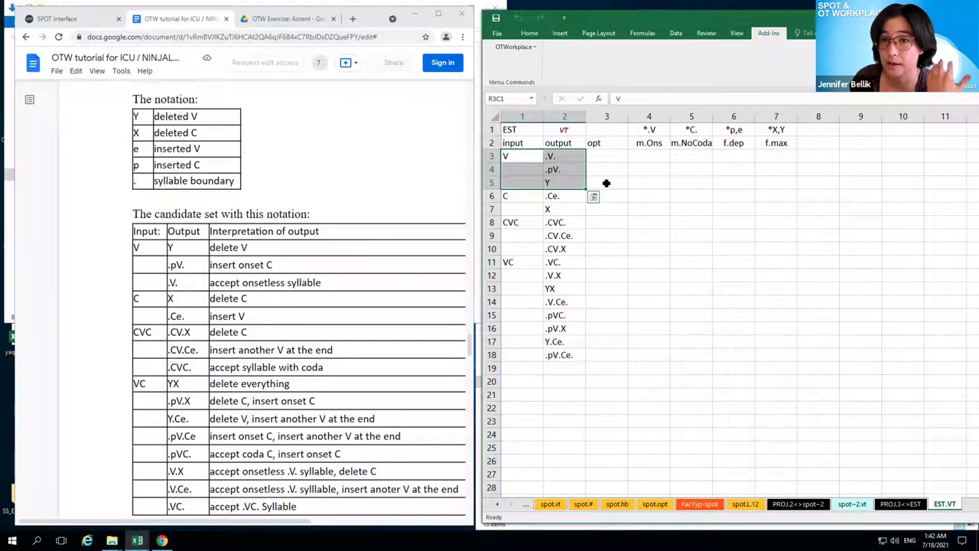
click(784, 130)
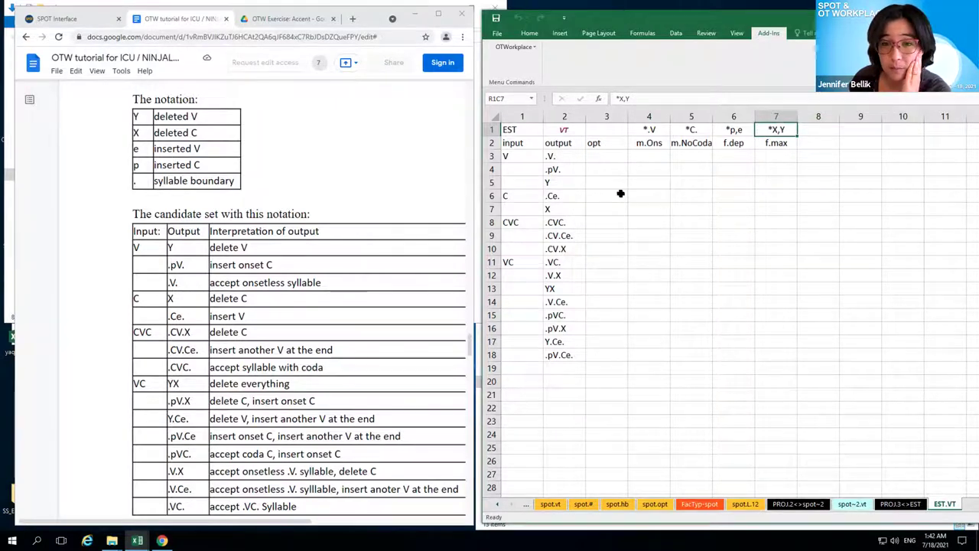
click(569, 210)
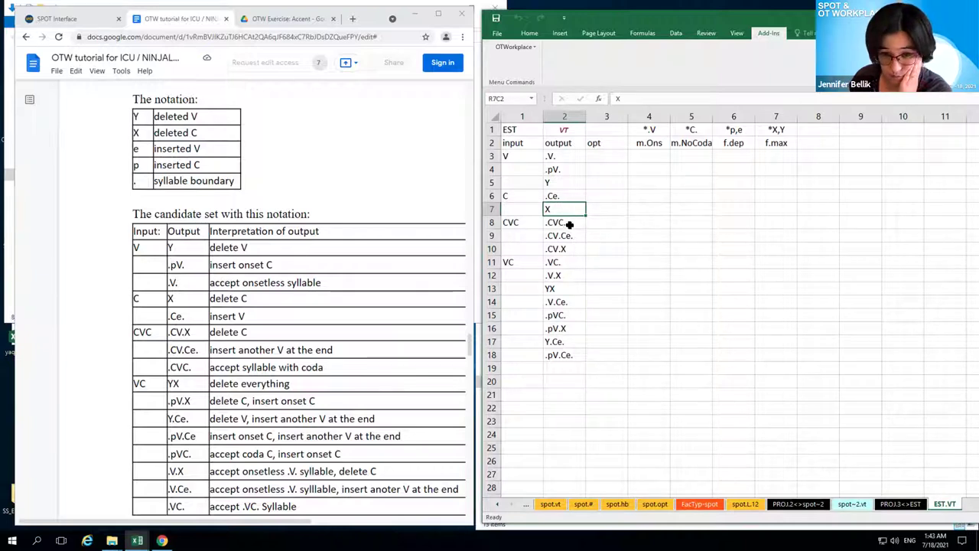
- Bring the full width of the spot workbook into view and evaluate all constraints on the EST.VT sheet
mouse_move(667, 5)
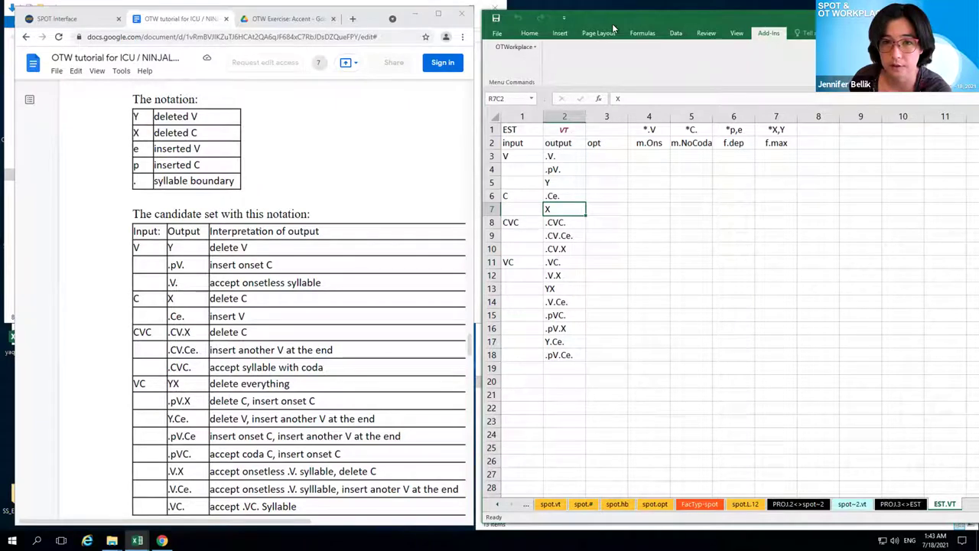
drag(617, 21, 192, 31)
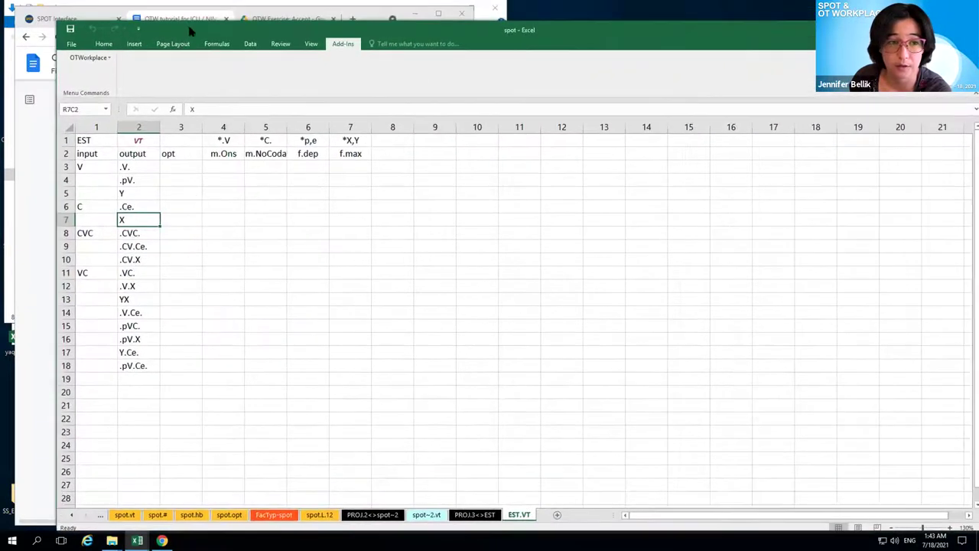
click(95, 61)
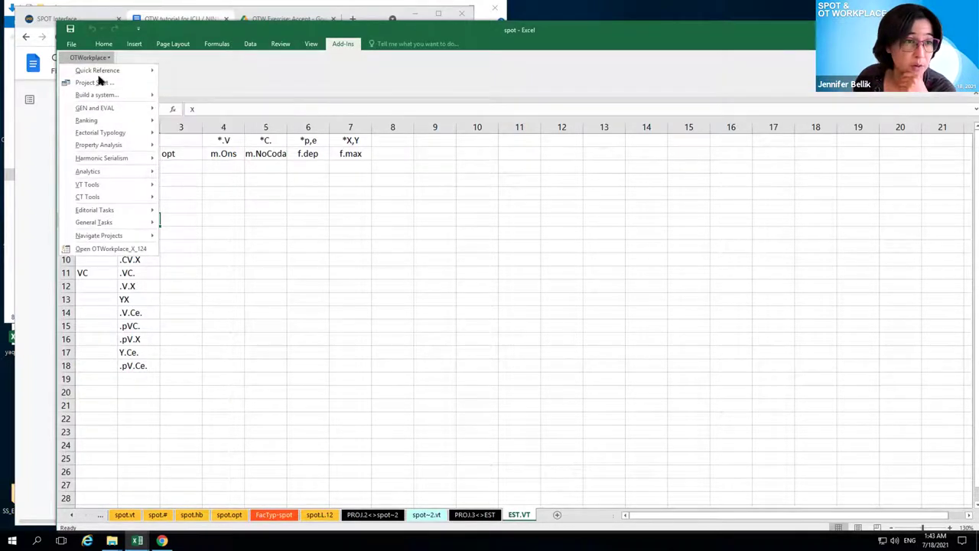
mouse_move(106, 110)
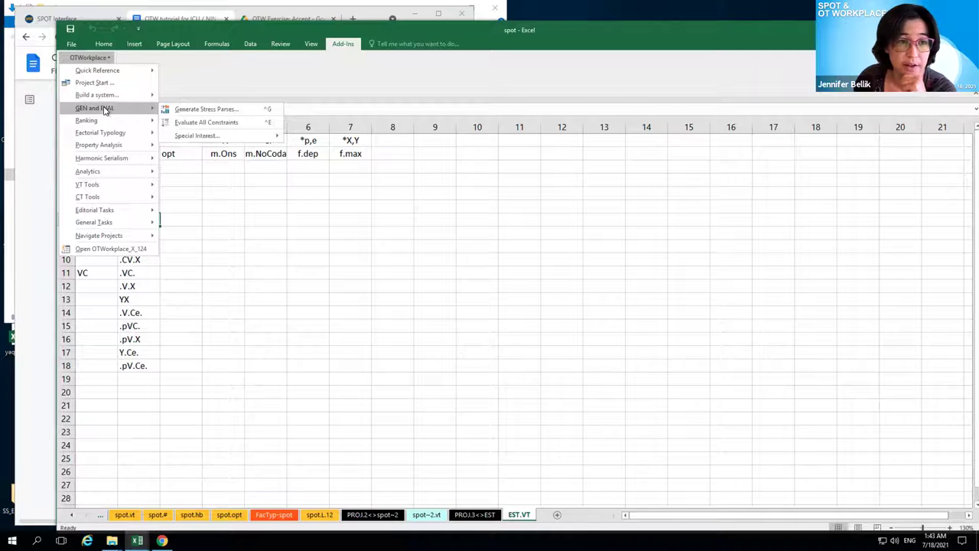
click(194, 127)
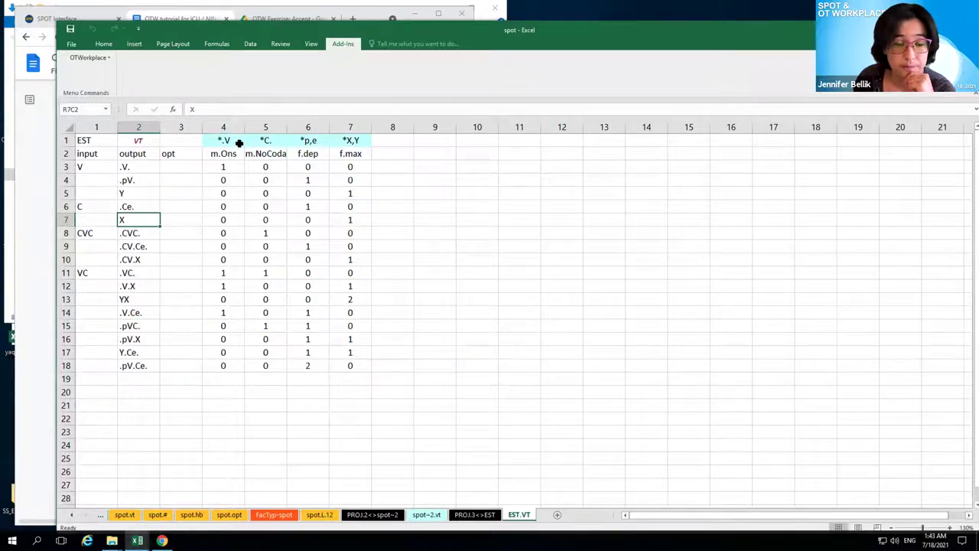
- Add a constraint named f.maxV in column 8 with the pattern *Y above it
click(388, 154)
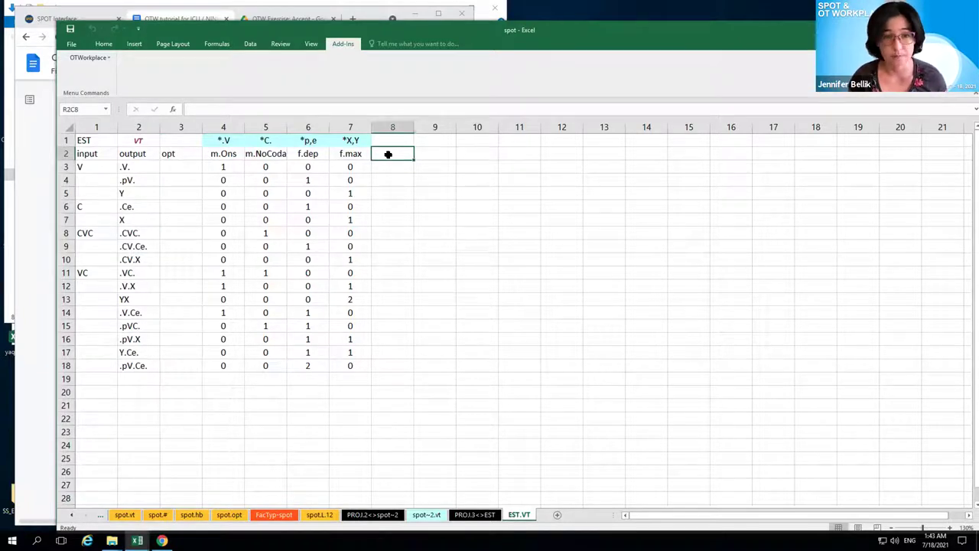
text(f.)
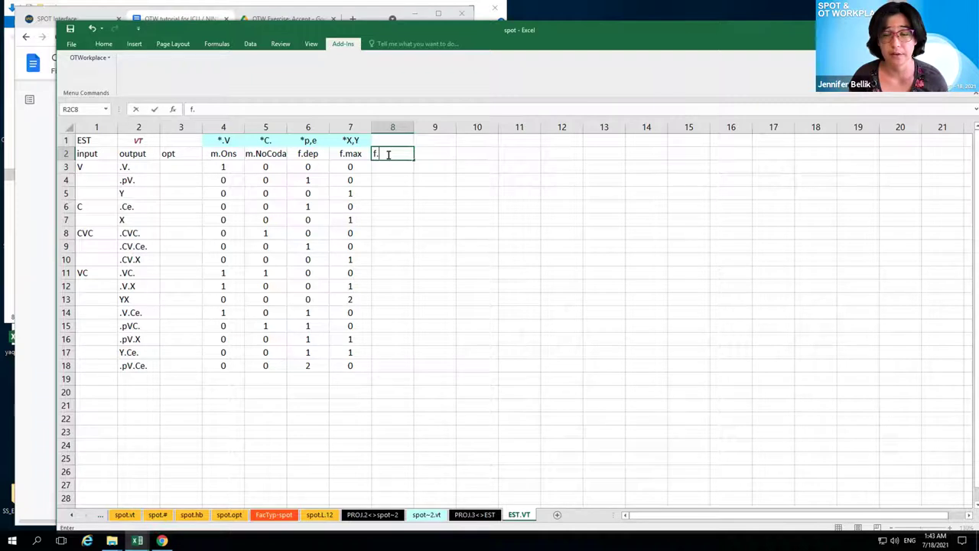
text(max)
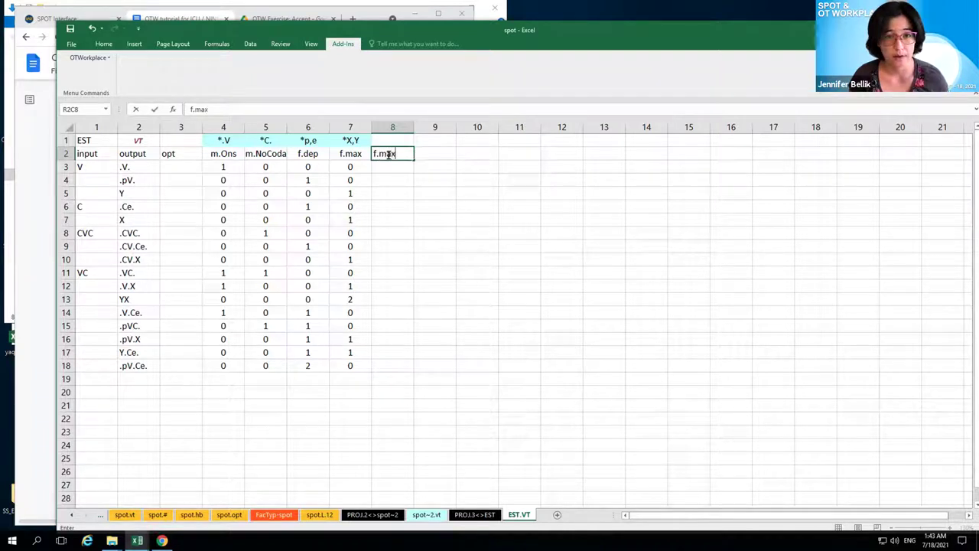
text(V)
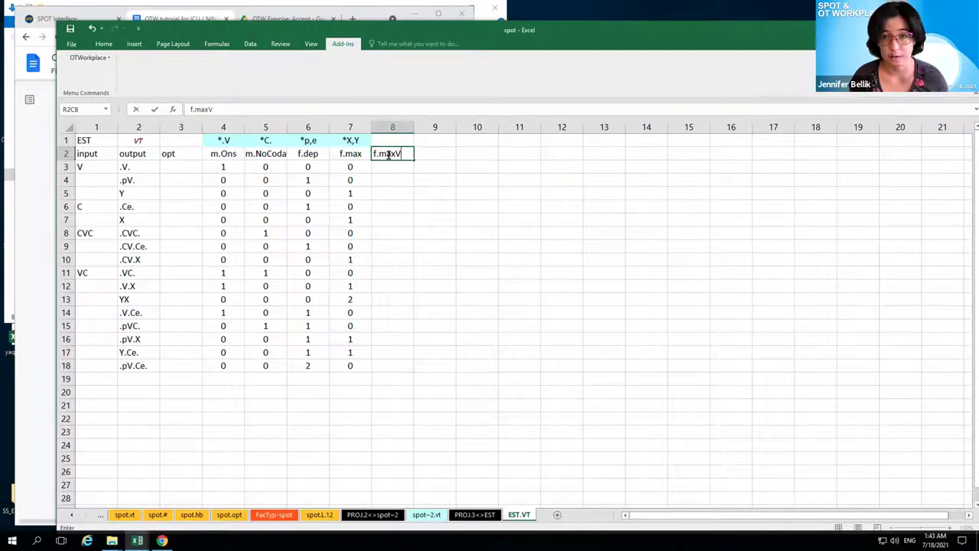
key(Return)
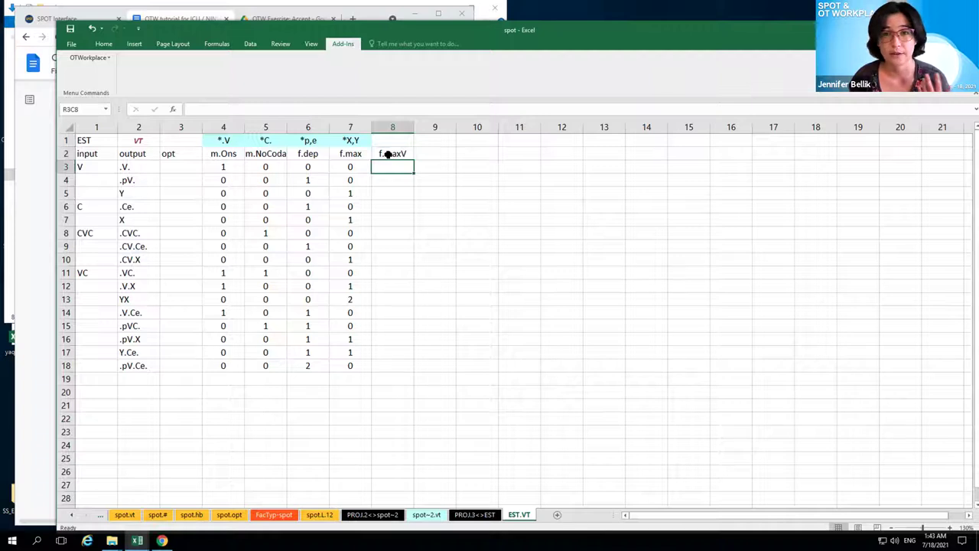
click(395, 143)
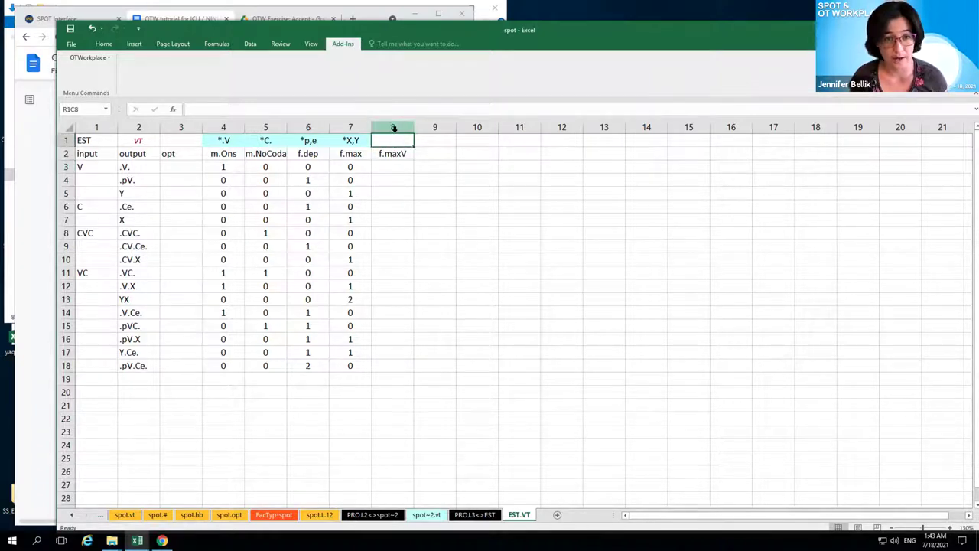
text(*)
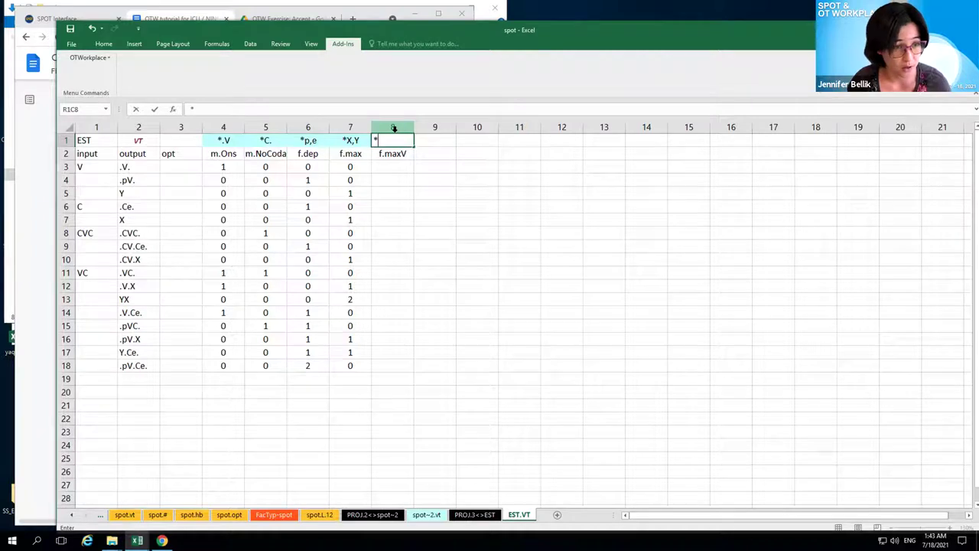
text(Y)
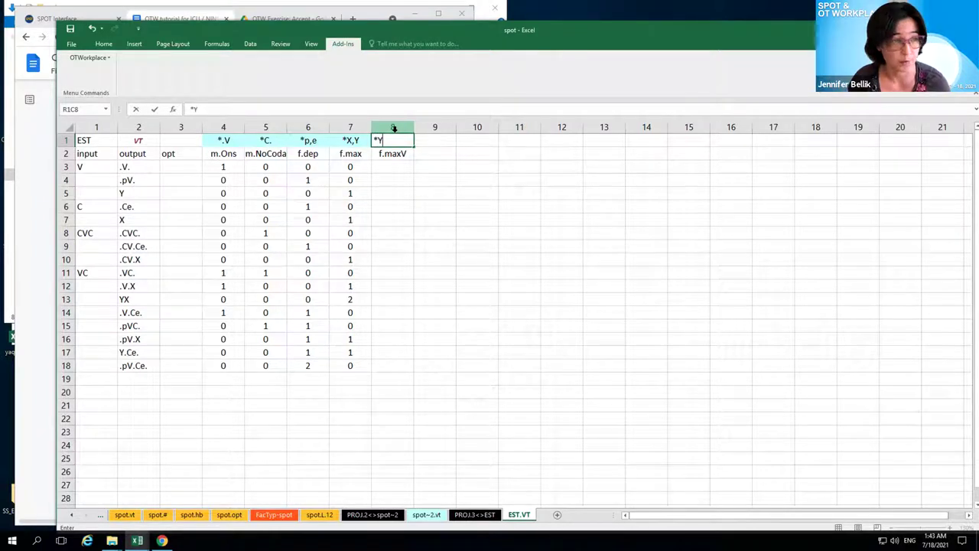
key(Return)
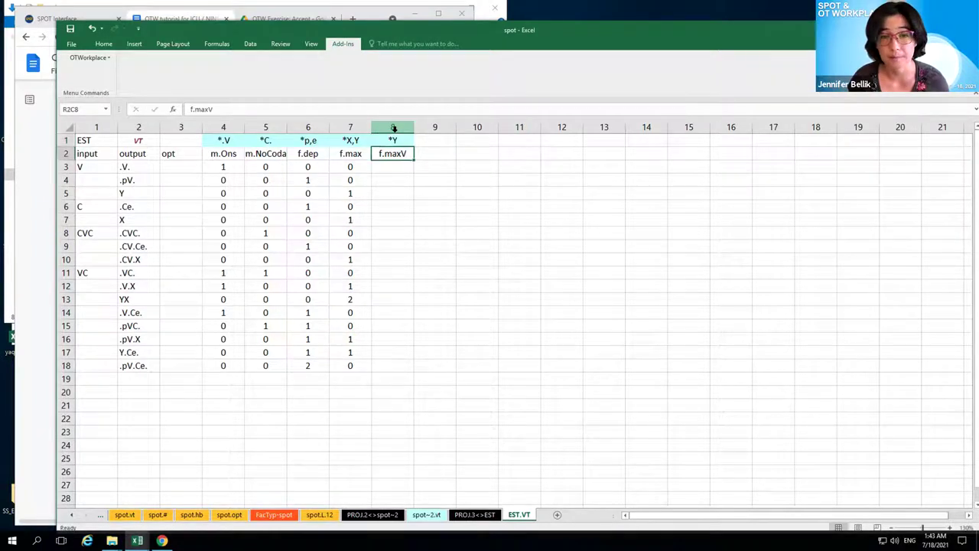
- Evaluate all constraints so that f.maxV gets its violations
click(104, 59)
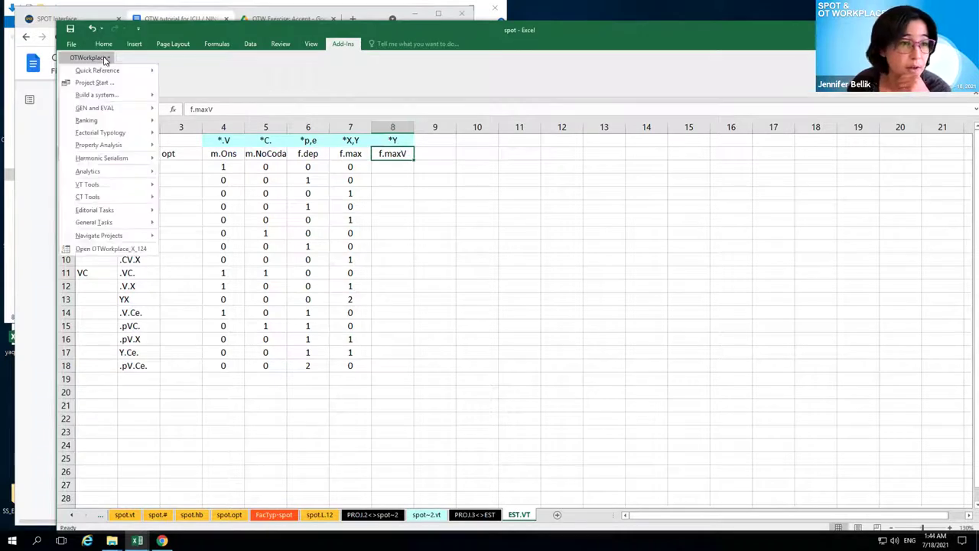
mouse_move(115, 110)
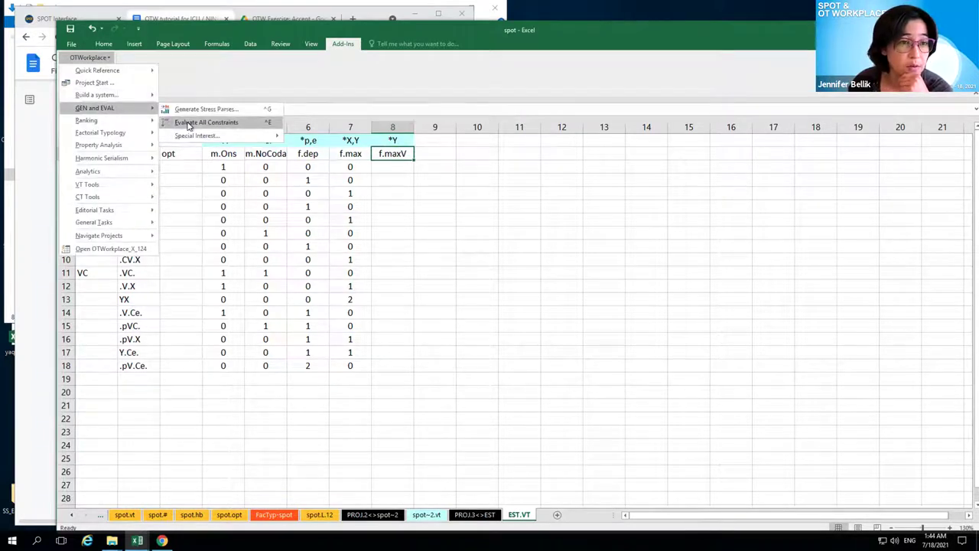
click(186, 121)
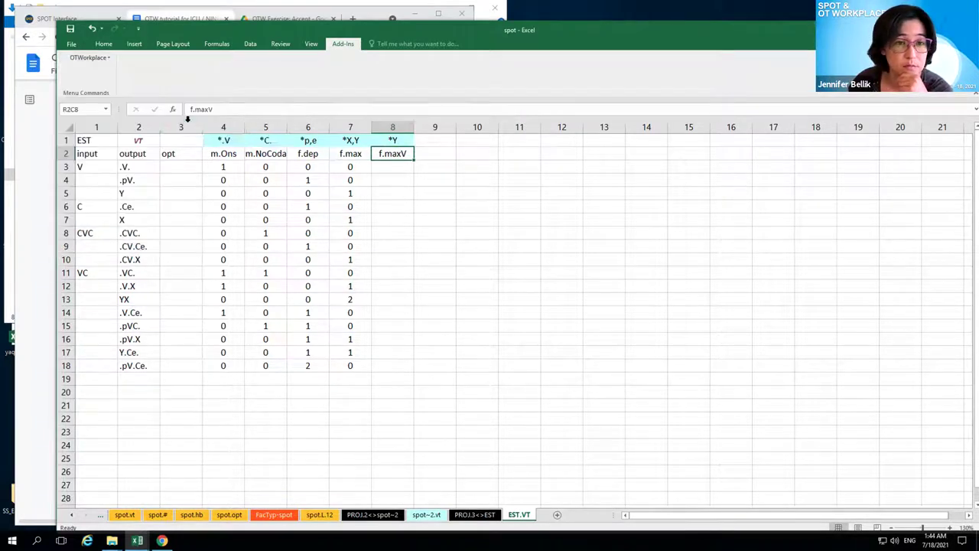
- Rename the f.max constraint in column 7 to f.maxC and change its pattern to *X
double_click(352, 140)
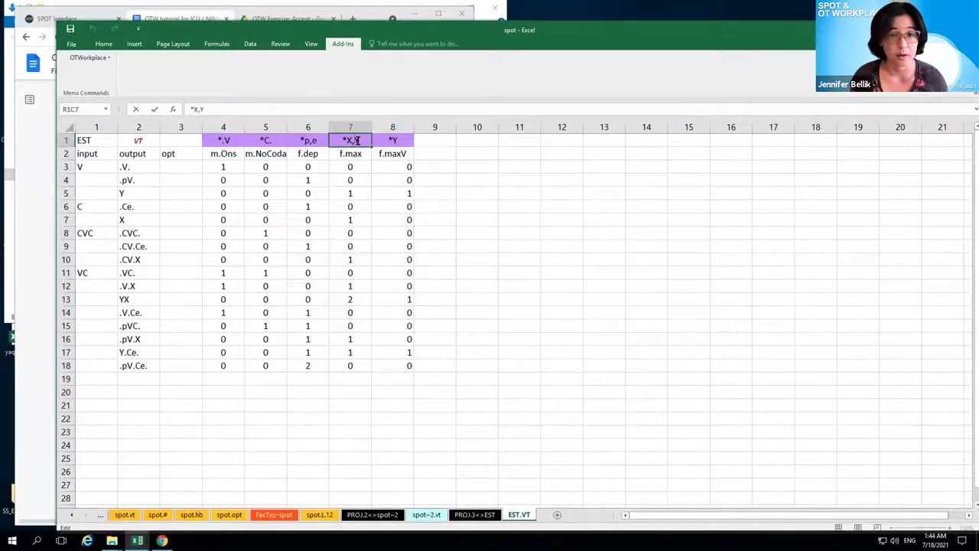
key(BackSpace)
key(BackSpace)
key(Return)
double_click(364, 154)
text(C)
key(Return)
click(354, 141)
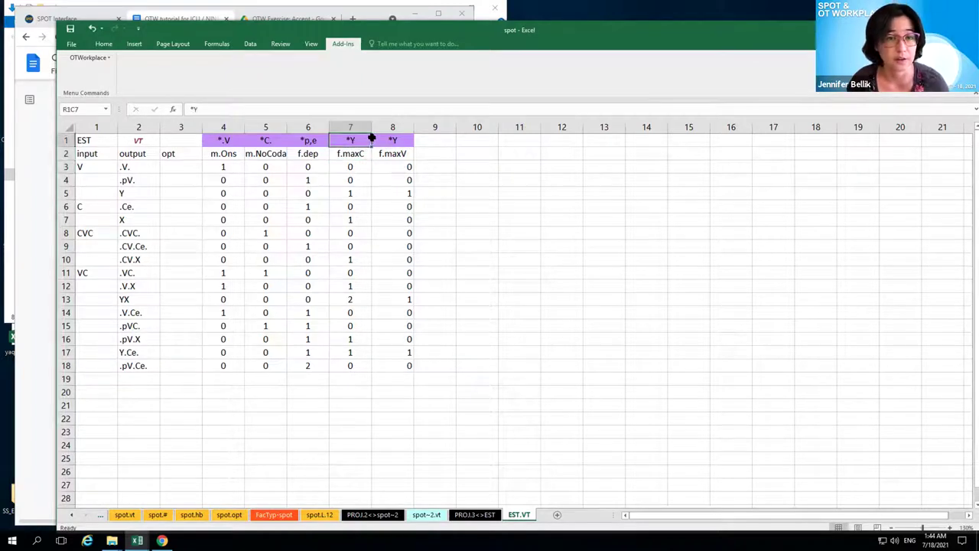
double_click(364, 140)
key(BackSpace)
text(X)
key(ctrl+Return)
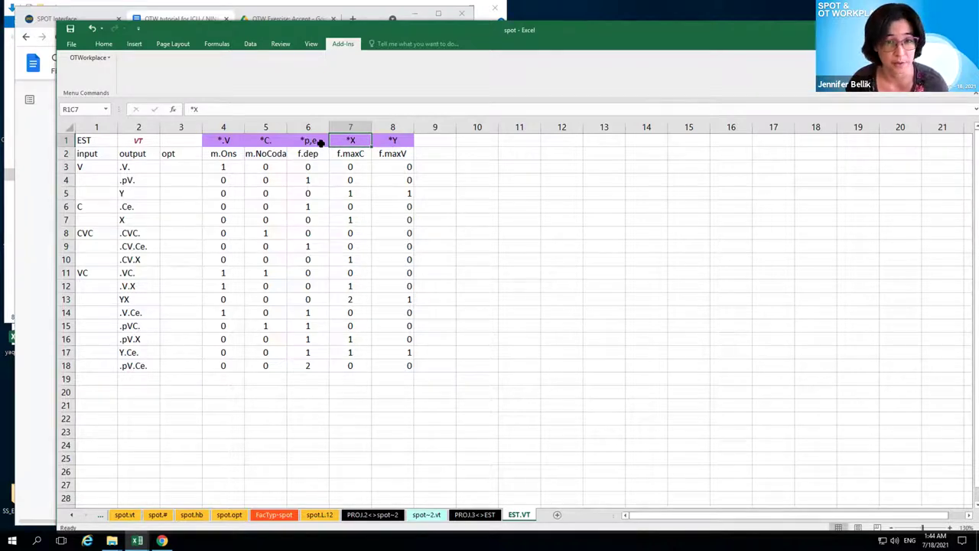
- Re-evaluate all constraints with deletion penalised separately by f.maxC and f.maxV
click(102, 60)
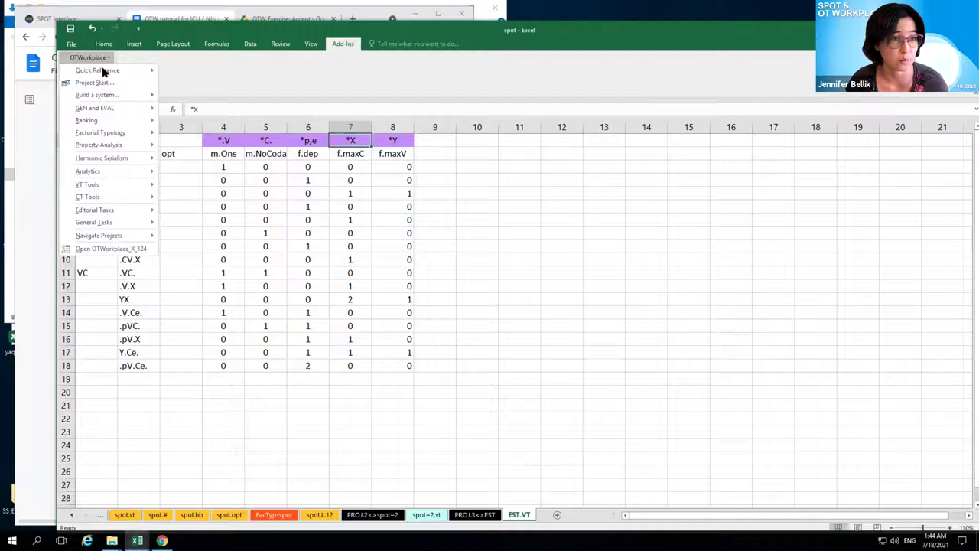
mouse_move(115, 108)
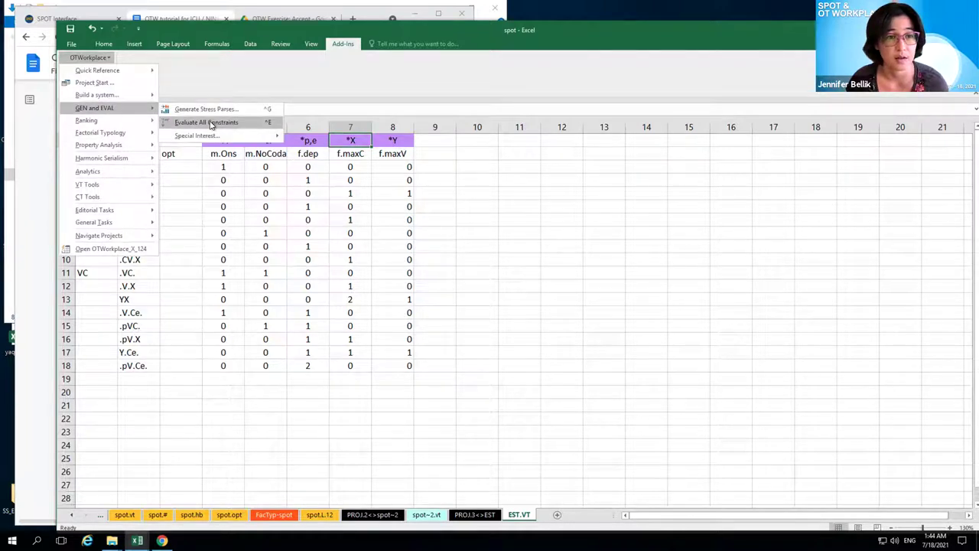
click(208, 122)
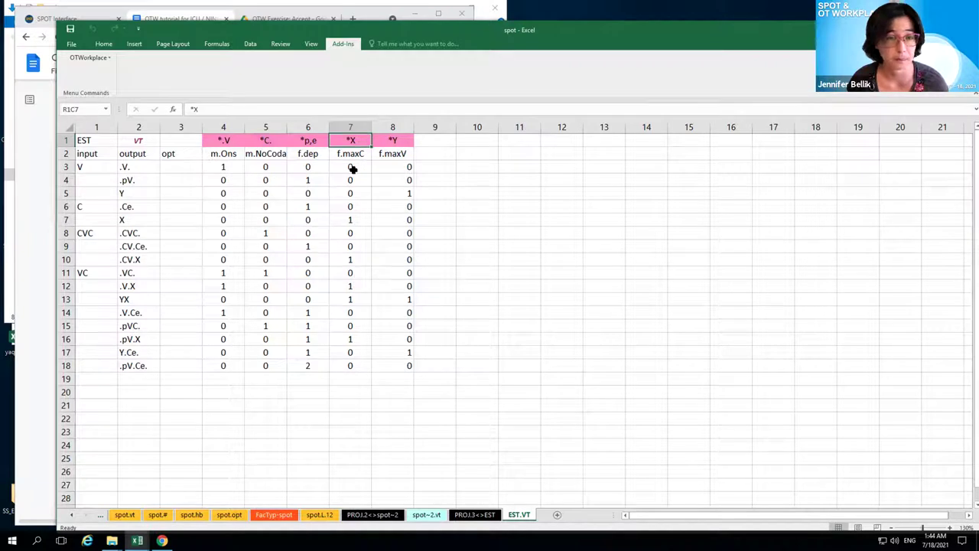
- Set the pattern in column 7 to "*X, Y" and rename its constraint f.max
double_click(358, 141)
text(, Y)
key(Return)
double_click(364, 153)
key(BackSpace)
key(Return)
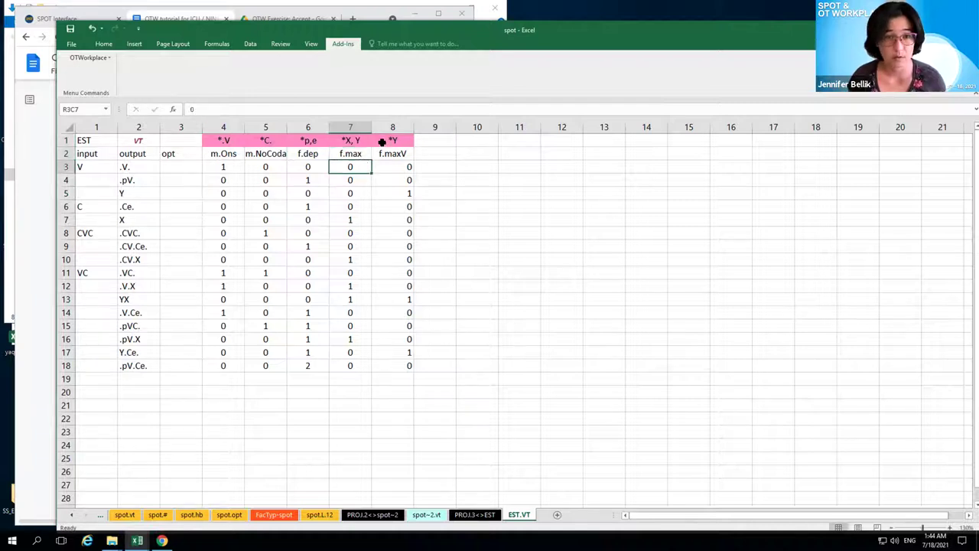
- Clear the f.maxV constraint, its pattern and its violations from column 8, rows 1 to 18
click(389, 140)
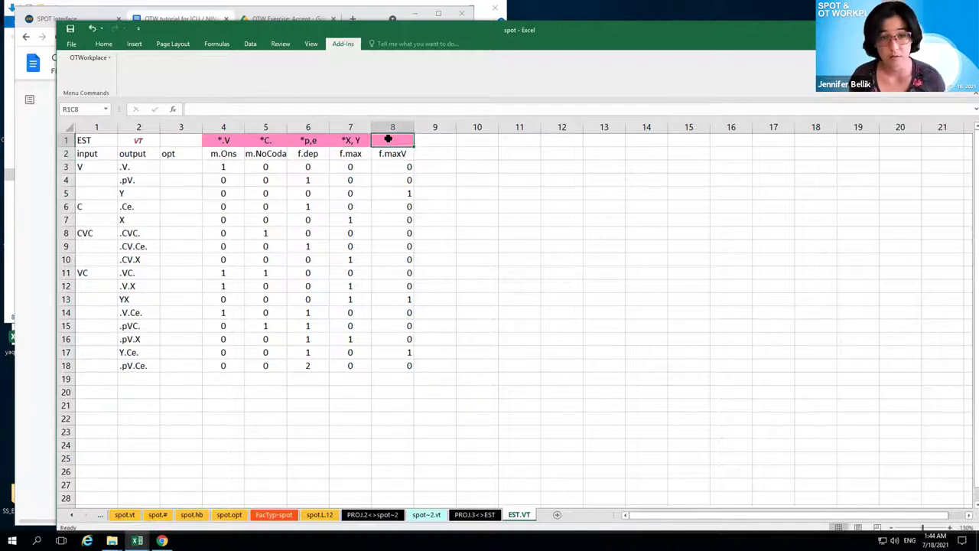
key(shift+Down)
key(shift+Down)
key(shift+Down)
key(shift+Down)
key(shift+Down)
key(shift+Down)
key(shift+Down)
key(shift+Down)
key(shift+Down)
key(shift+Down)
key(shift+Down)
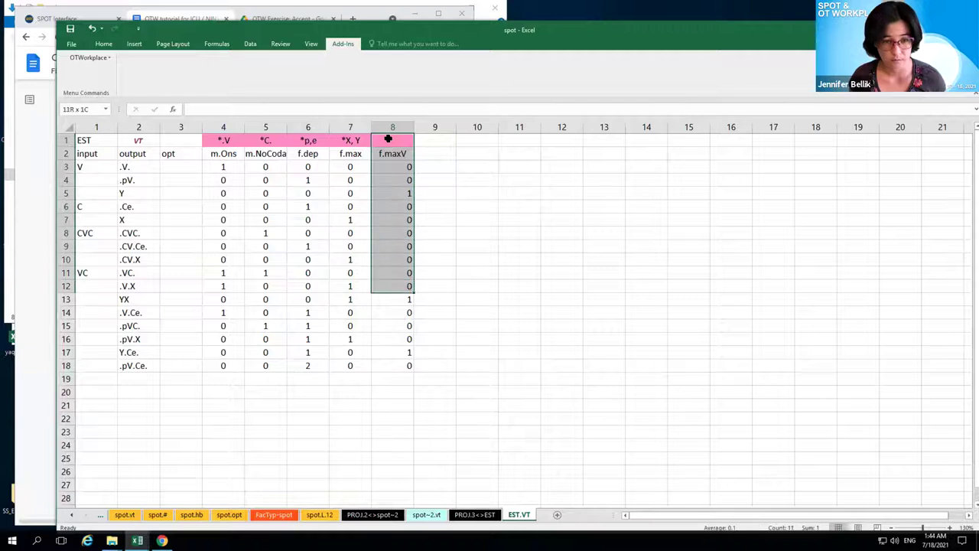
key(shift+Down)
key(shift+Down)
key(shift+Down)
key(shift+Down)
key(shift+Down)
key(shift+Down)
key(Delete)
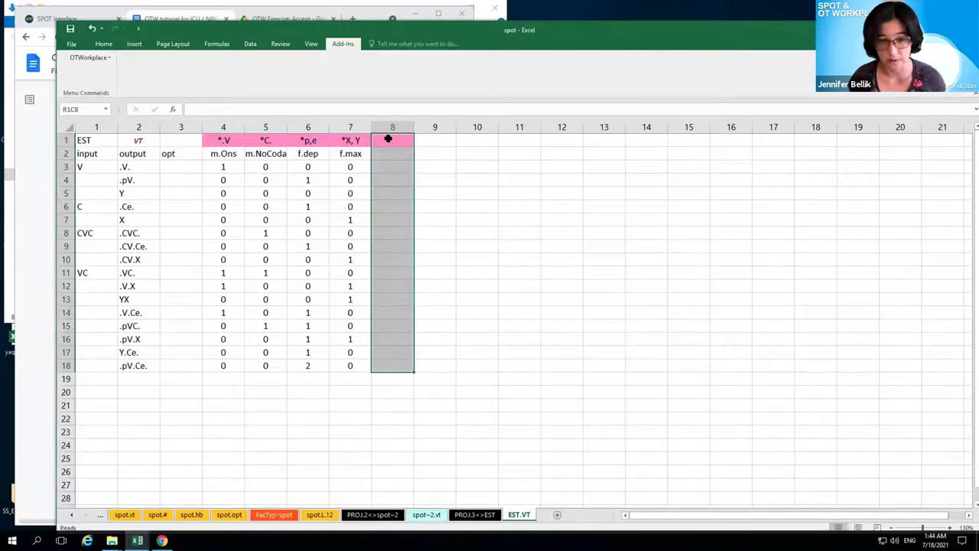
click(416, 183)
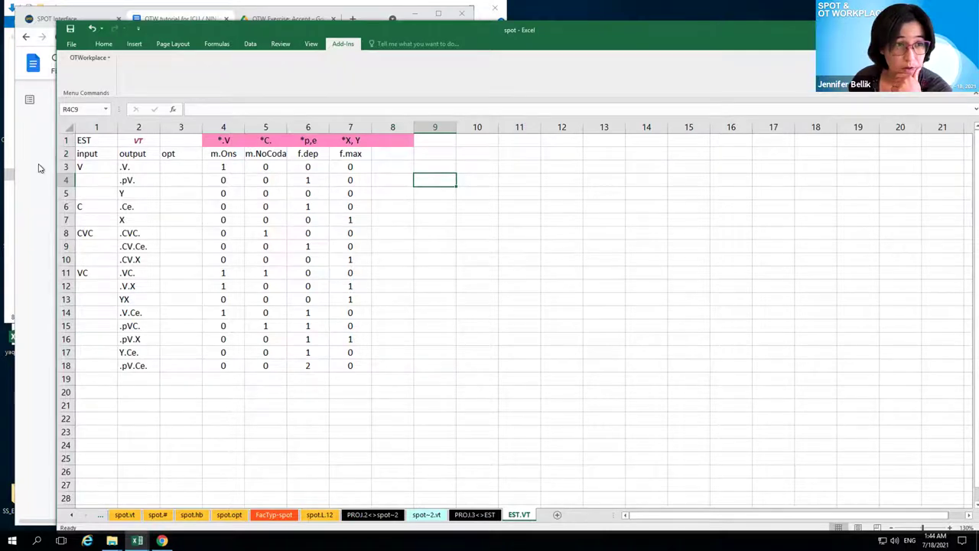
- Switch to the OTW tutorial in Chrome and find the instructions that follow filling out the violations
key(alt+Tab)
scroll(233, 363, down, 3)
scroll(232, 366, down, 5)
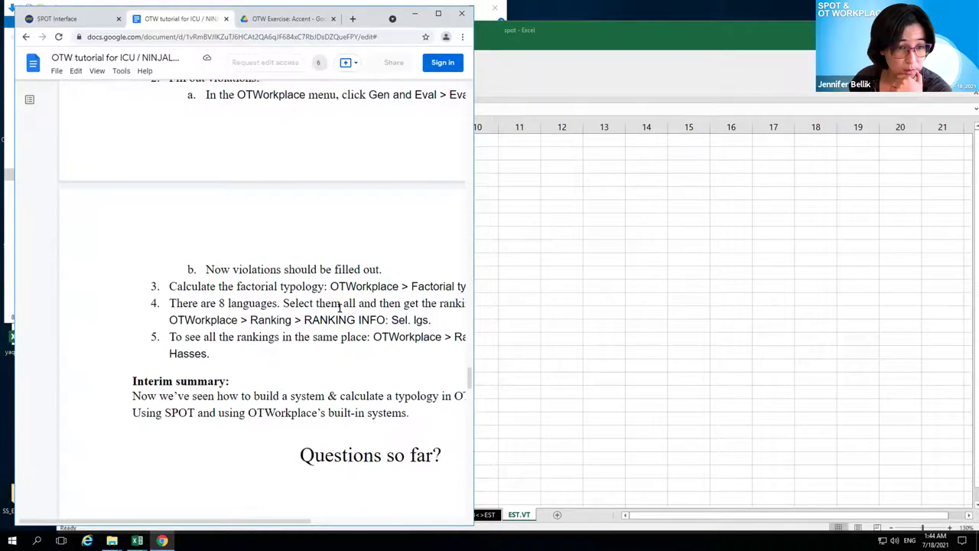
- Switch to Excel and calculate the EST system's factorial typology, issuing ranking information on all languages
click(562, 37)
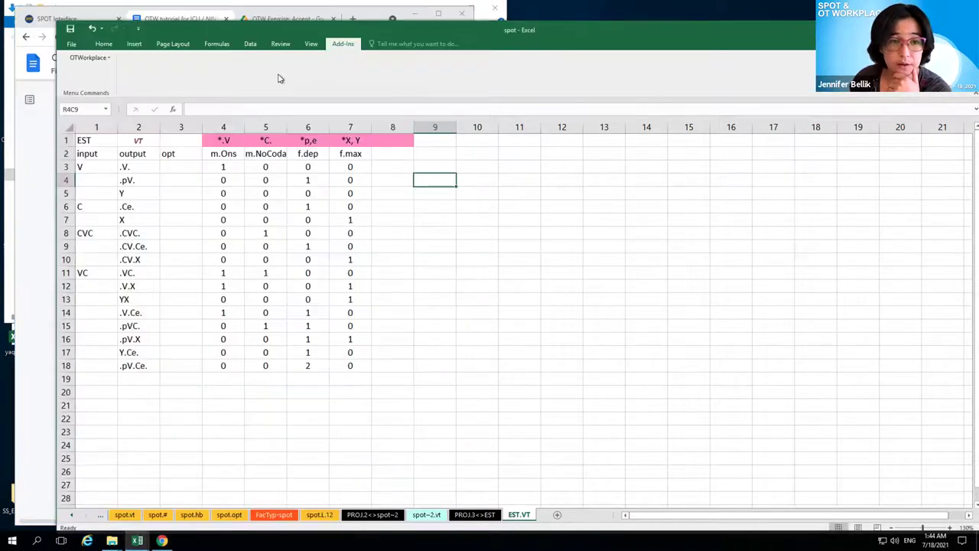
click(103, 60)
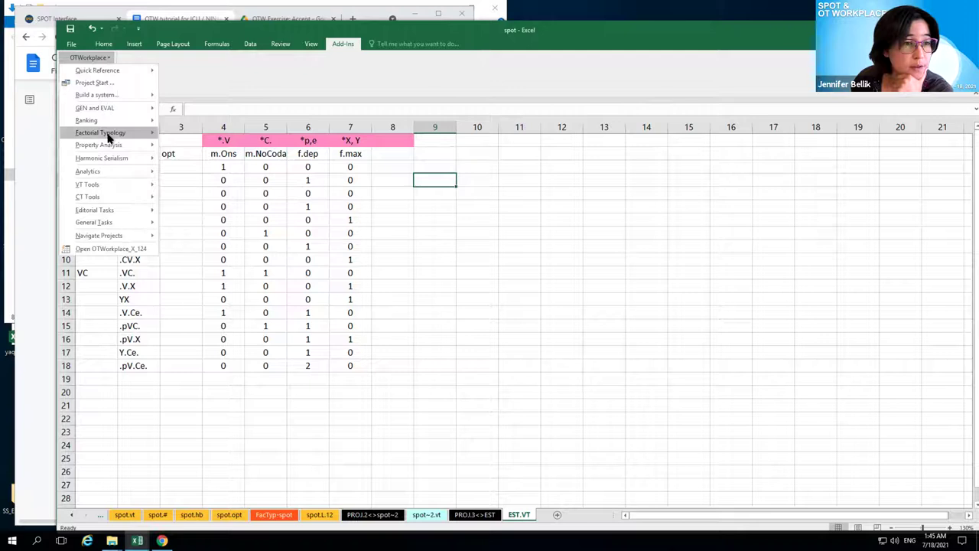
mouse_move(108, 135)
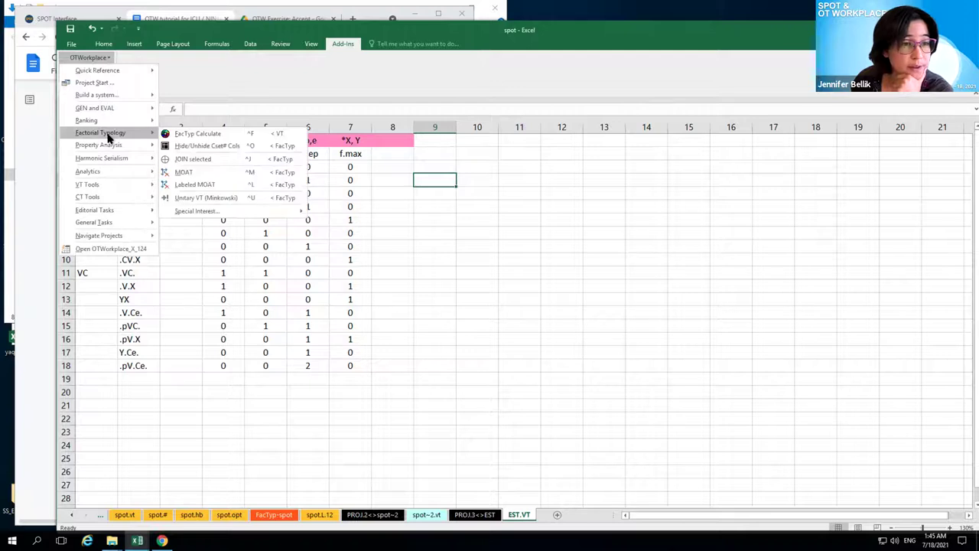
click(213, 137)
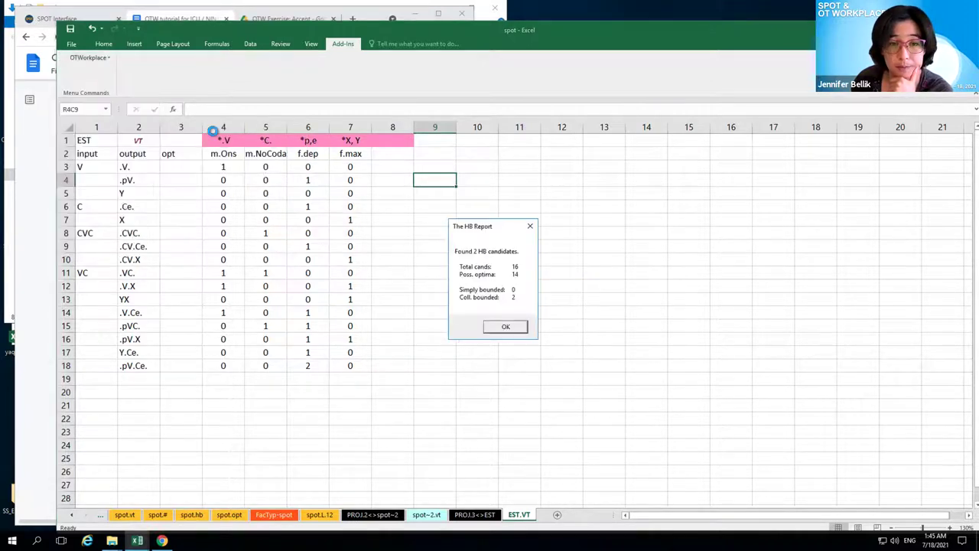
click(505, 327)
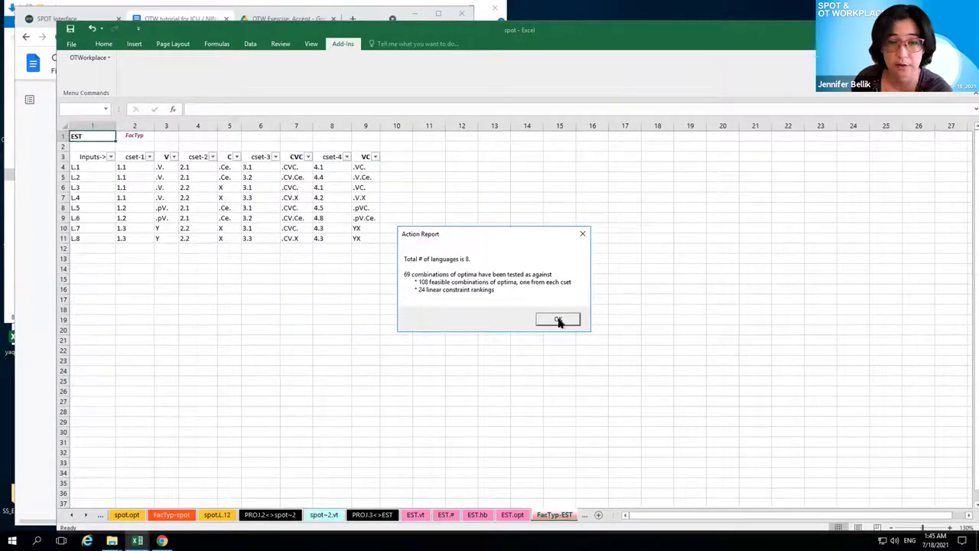
click(558, 320)
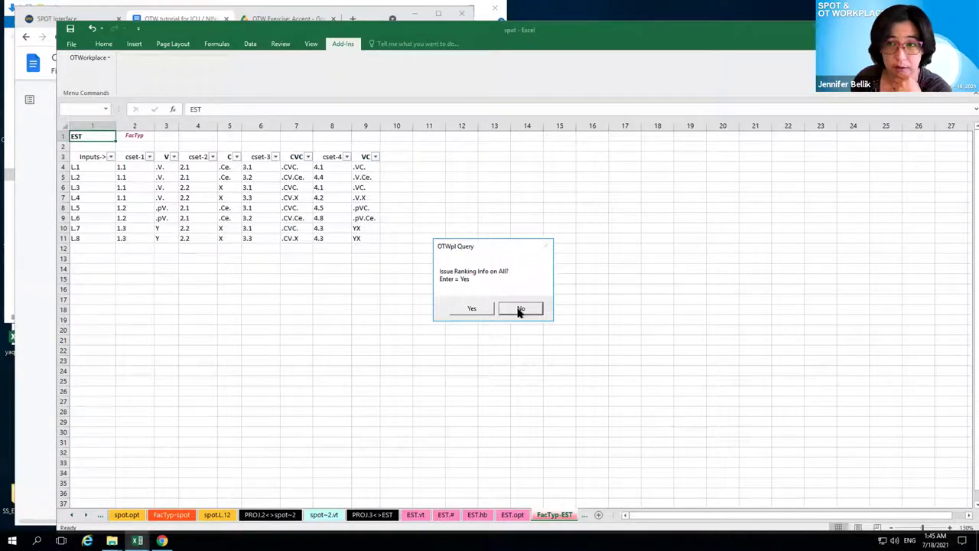
click(470, 309)
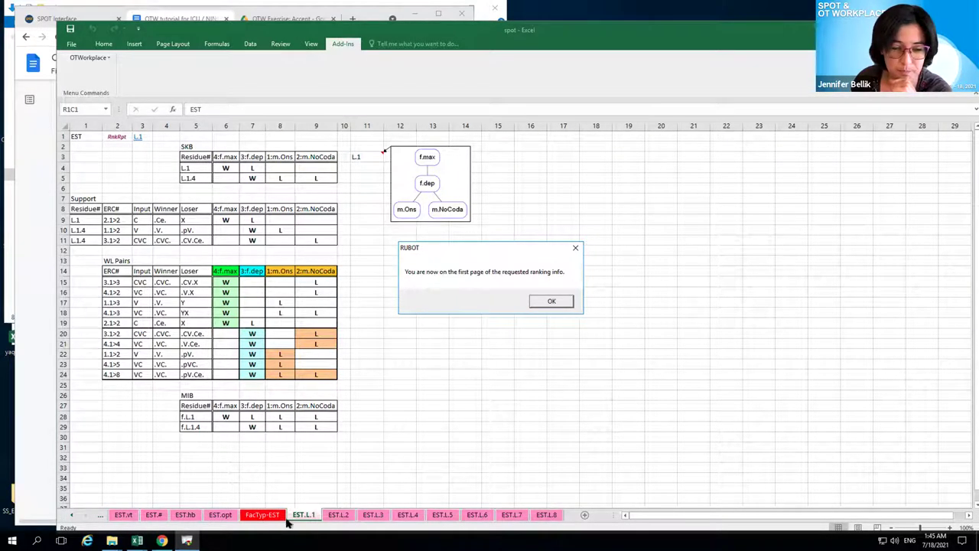
click(550, 302)
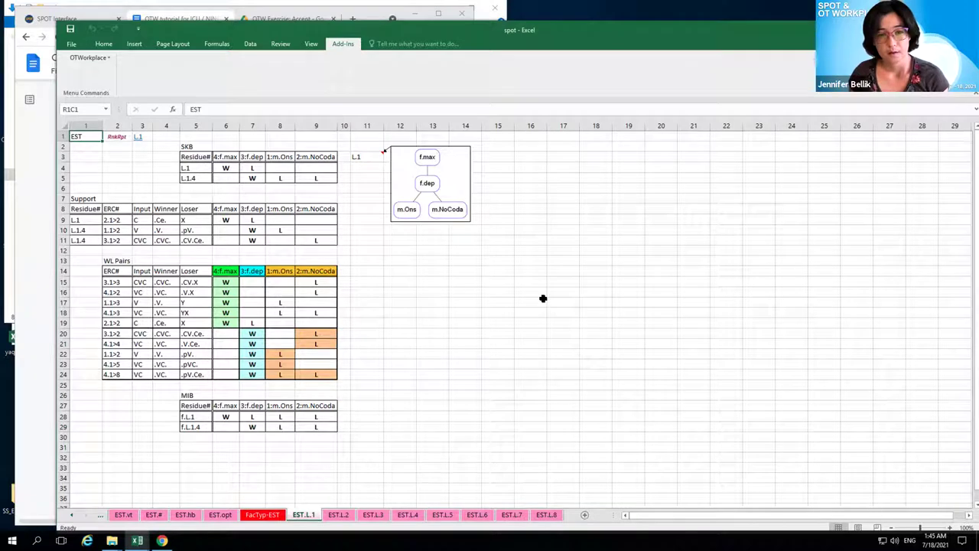
- Review the FacTyp-EST sheet and the ranking reports of languages L.1 to L.4
click(263, 515)
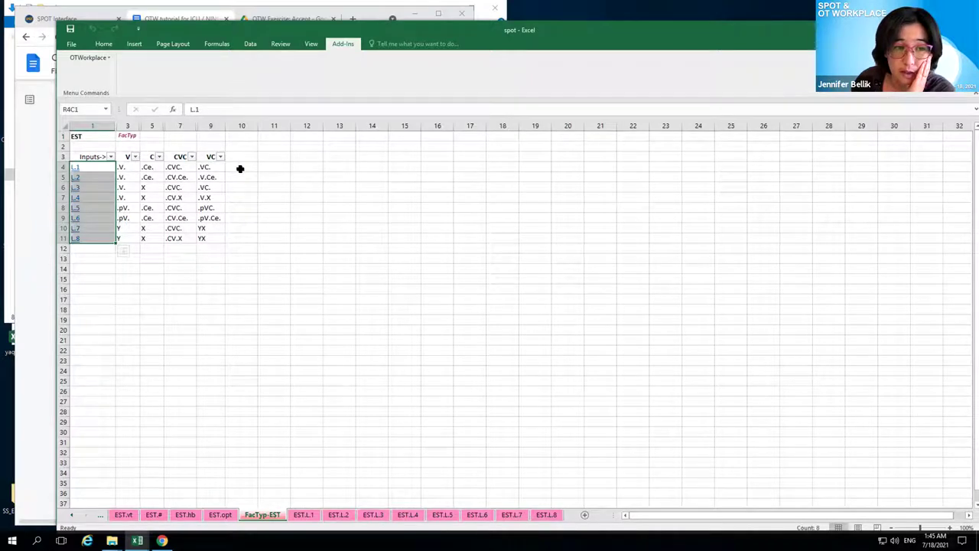
click(306, 516)
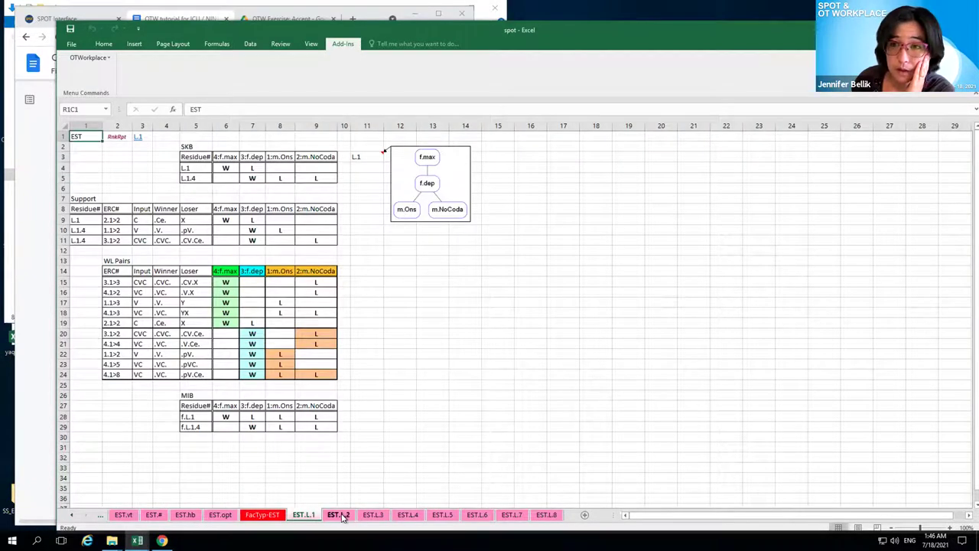
click(342, 516)
click(373, 516)
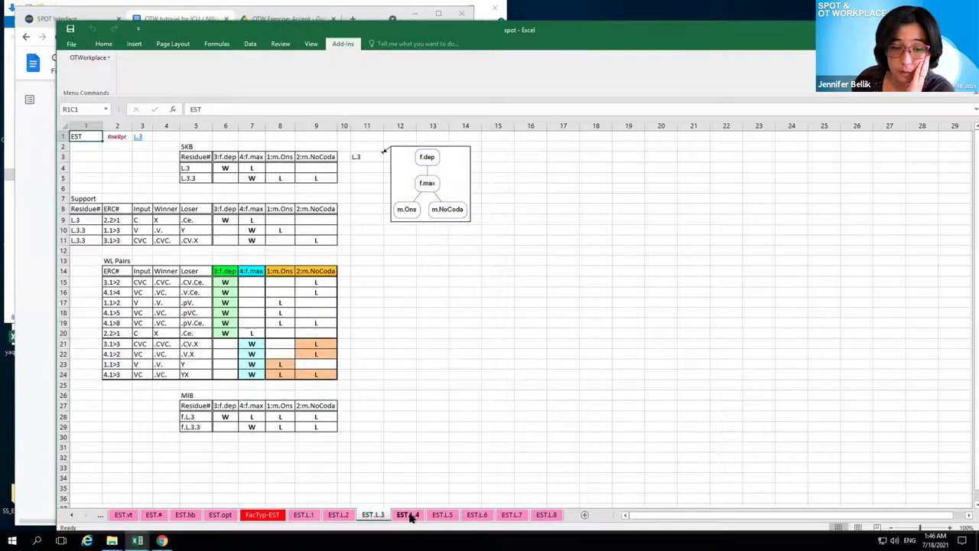
click(408, 515)
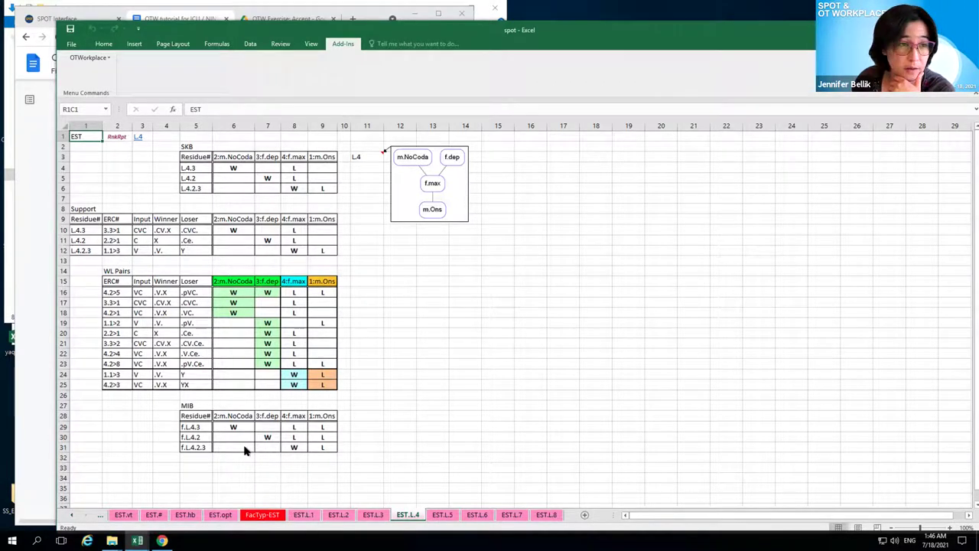
- Gather the MIBs and Hasse diagrams of all EST languages in one place
click(102, 59)
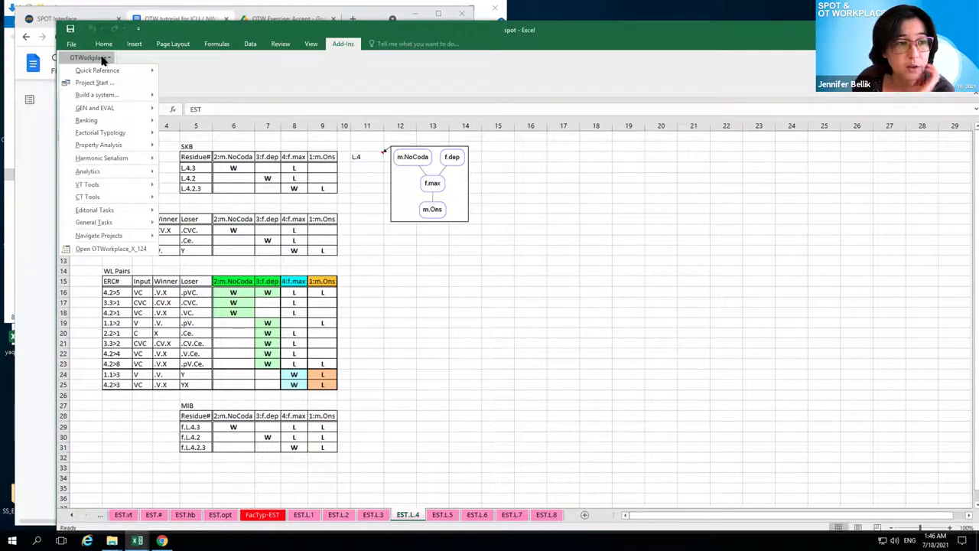
mouse_move(104, 125)
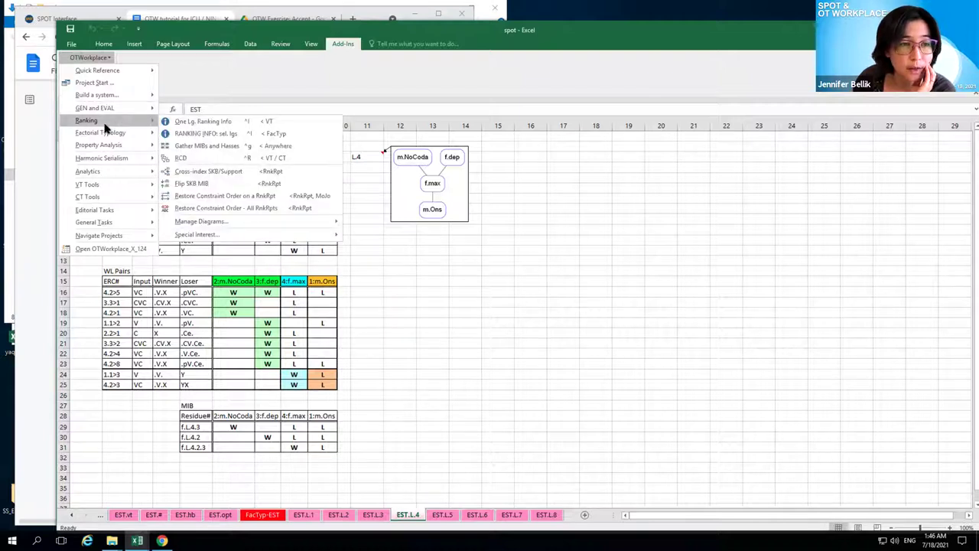
click(231, 150)
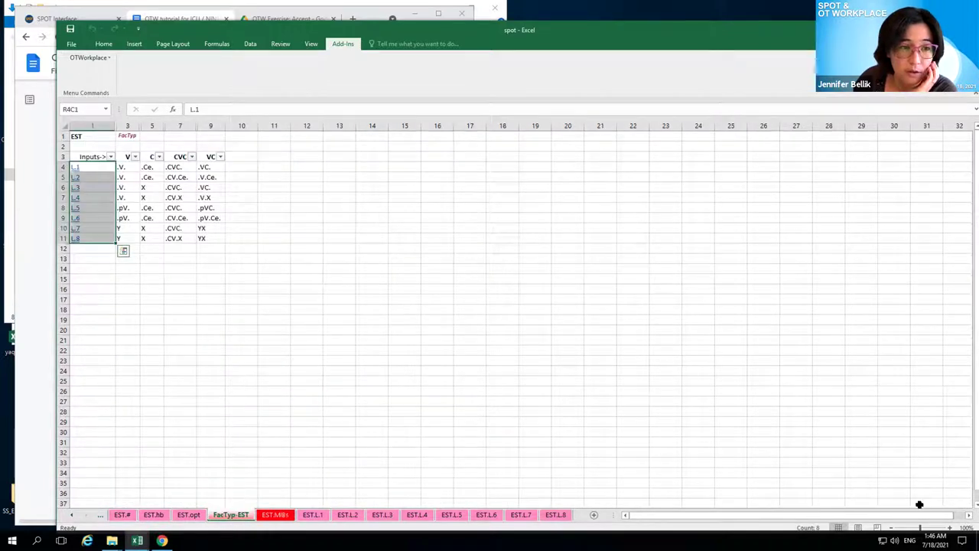
- Examine language L.1's outputs for the inputs V, CVC and C in the enlarged EST factorial typology
scroll(948, 528, up, 6)
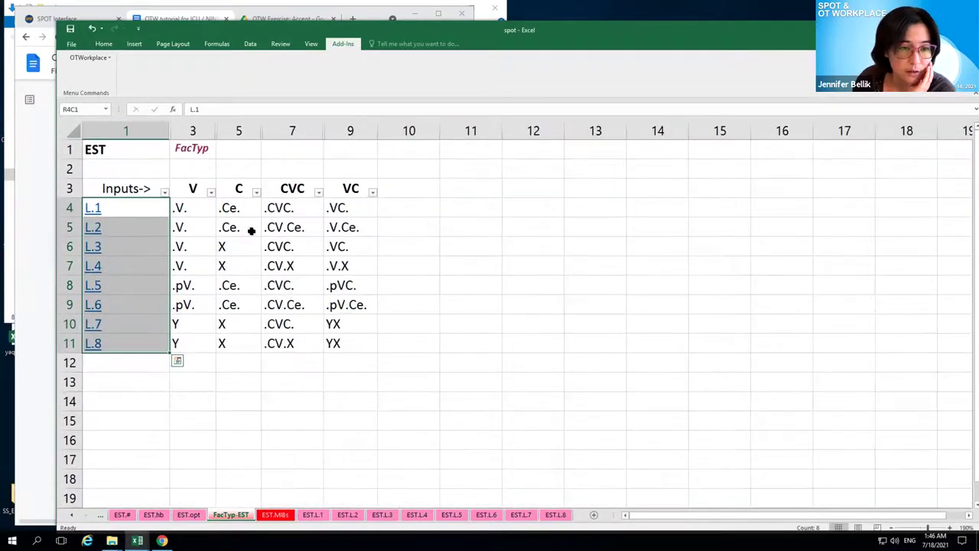
click(203, 209)
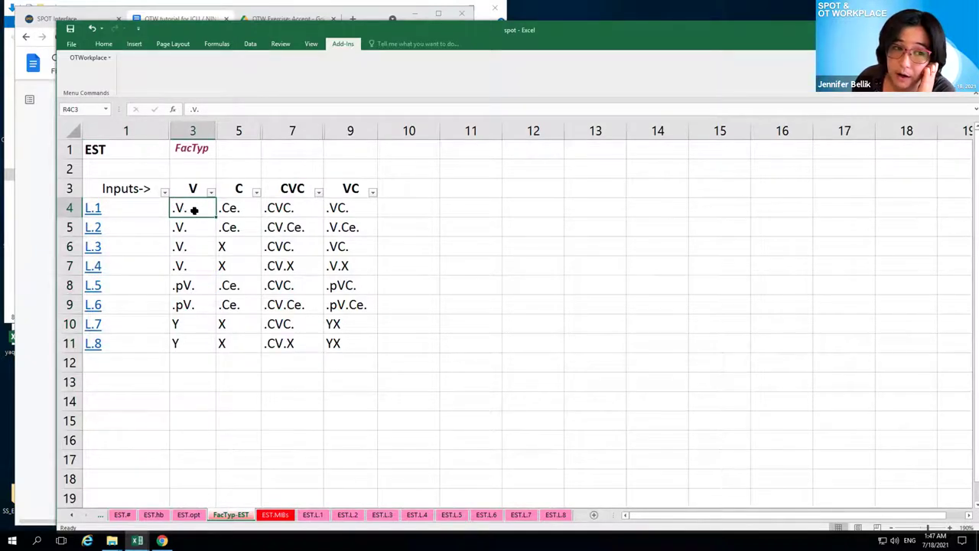
click(300, 207)
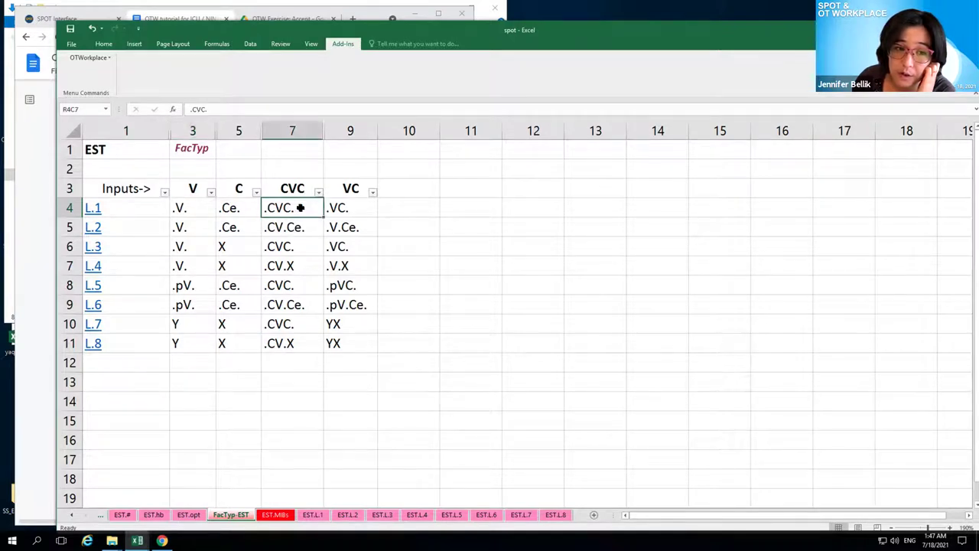
click(244, 206)
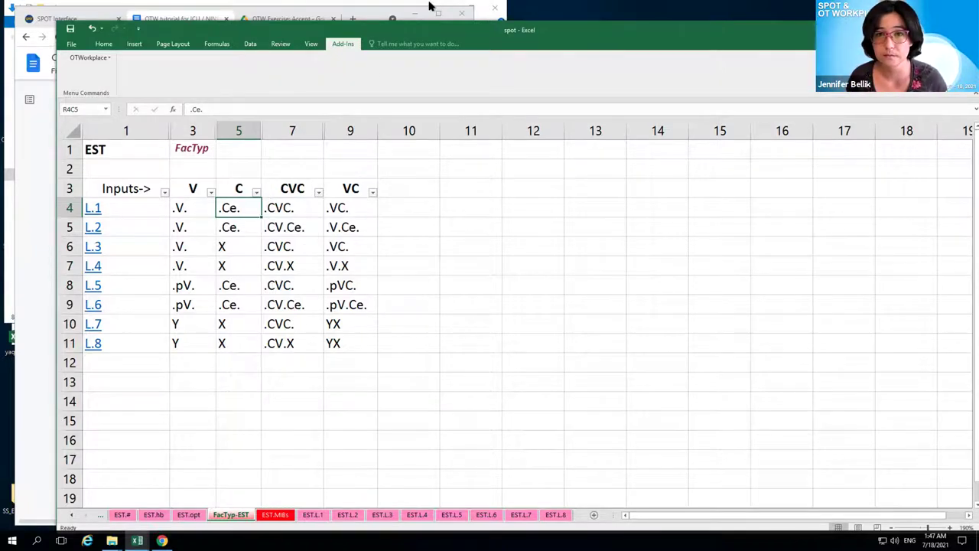
- Switch to the OTW tutorial in Chrome, widen its window and read from the factorial typology steps to the start of Demo 3
click(31, 259)
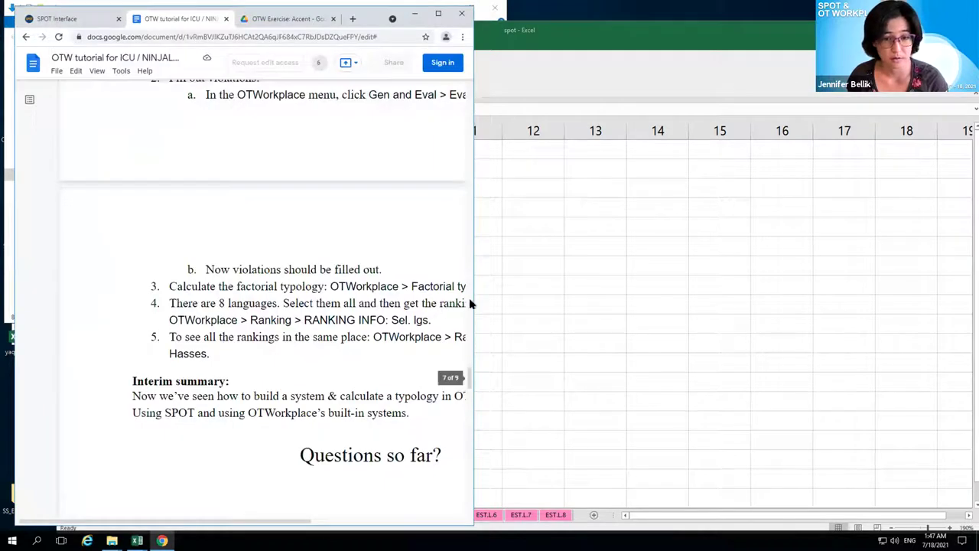
drag(474, 298, 685, 297)
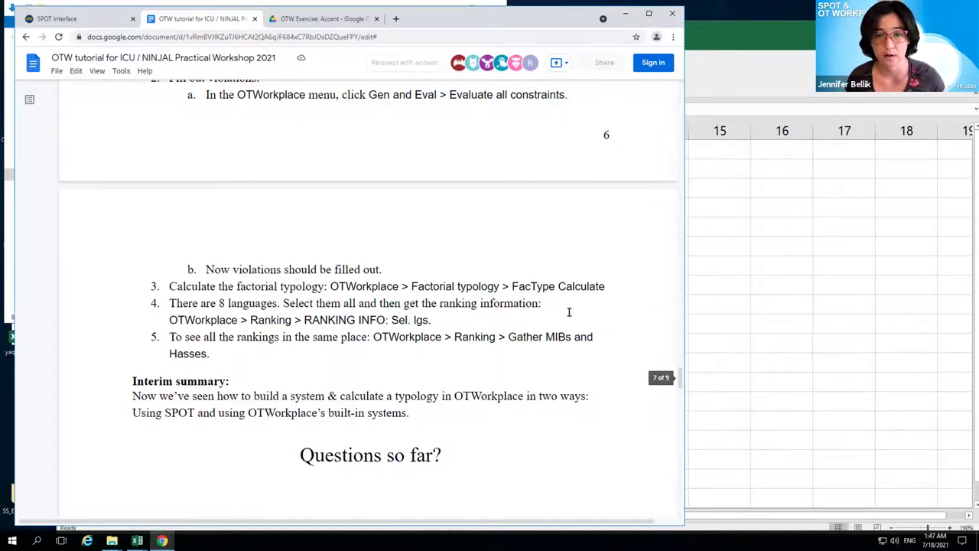
scroll(502, 365, down, 3)
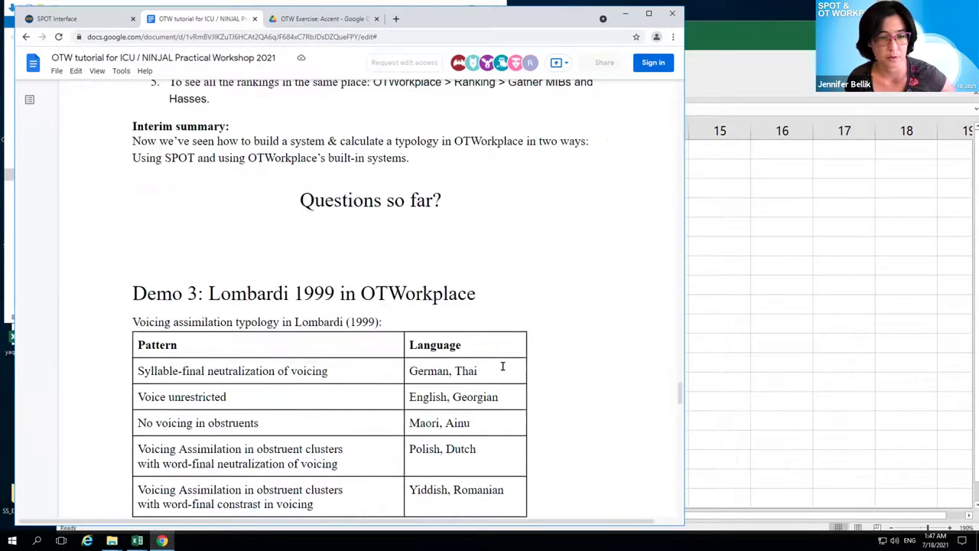
scroll(502, 366, up, 3)
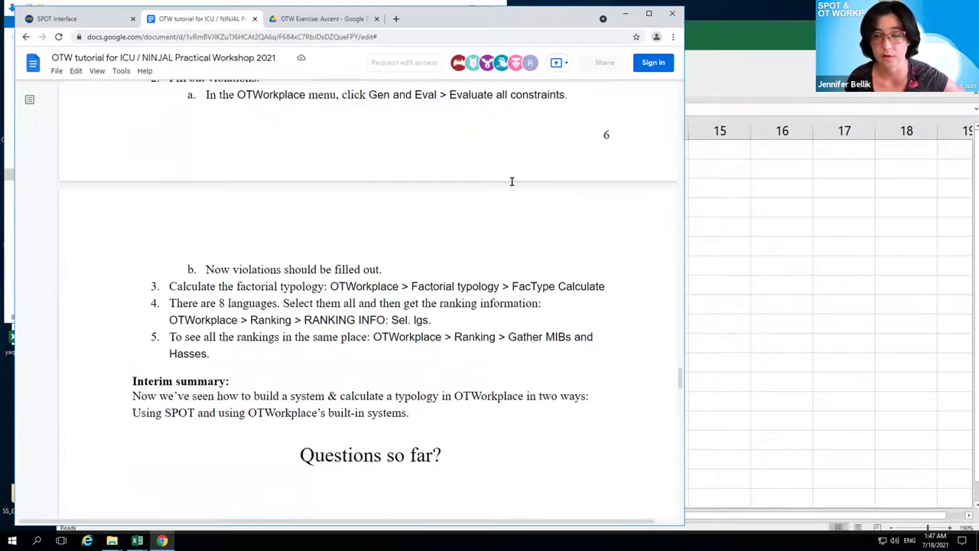
mouse_move(517, 7)
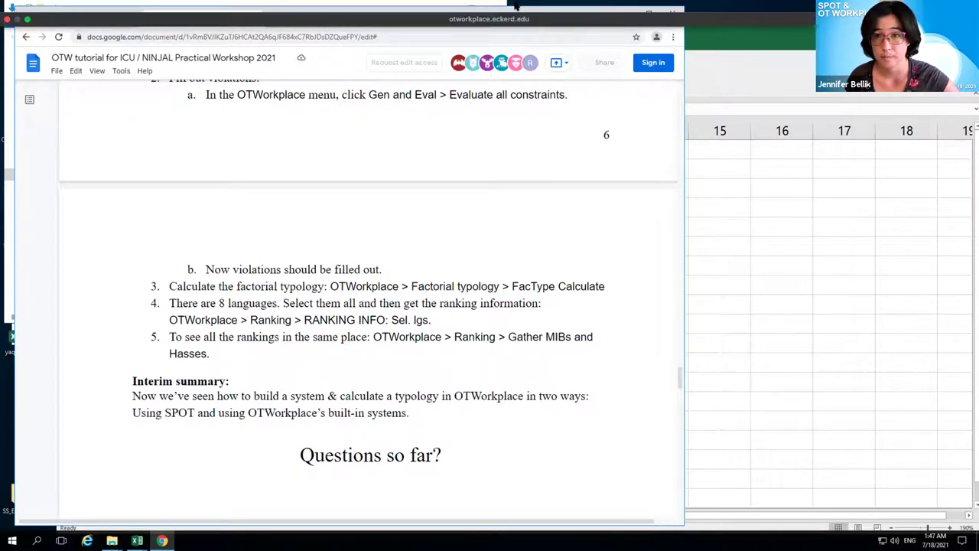
- Return to Excel and examine the output candidates and the m.NoCoda constraint pattern on the EST.vt sheet
click(849, 90)
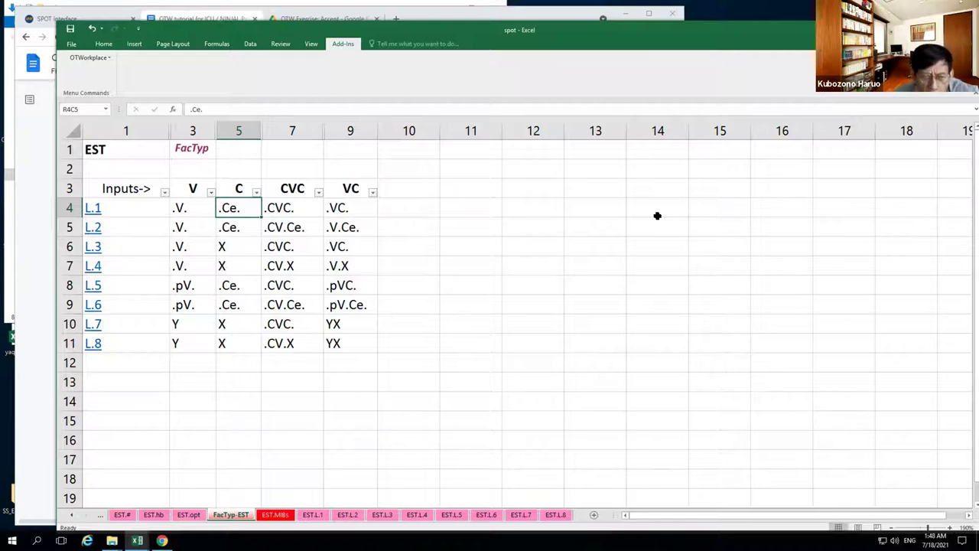
click(73, 515)
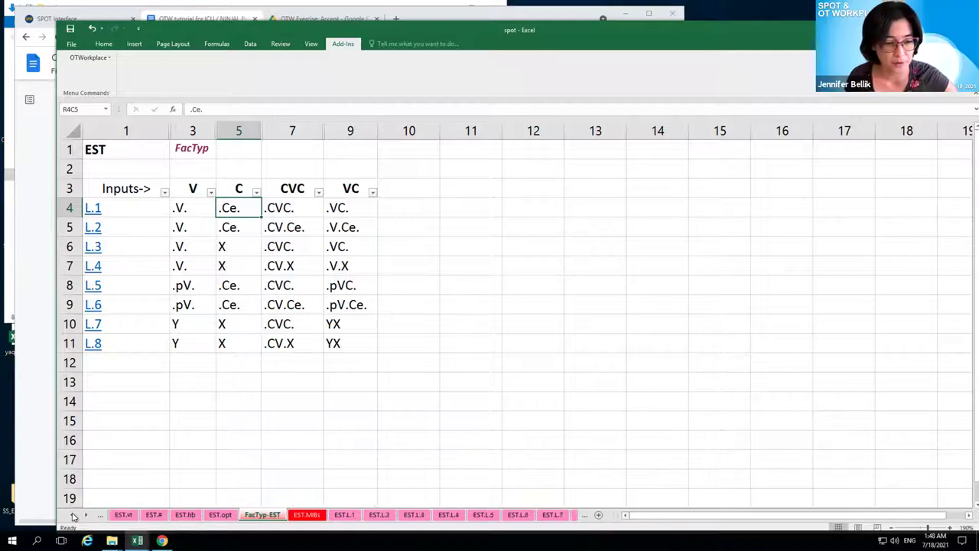
click(124, 514)
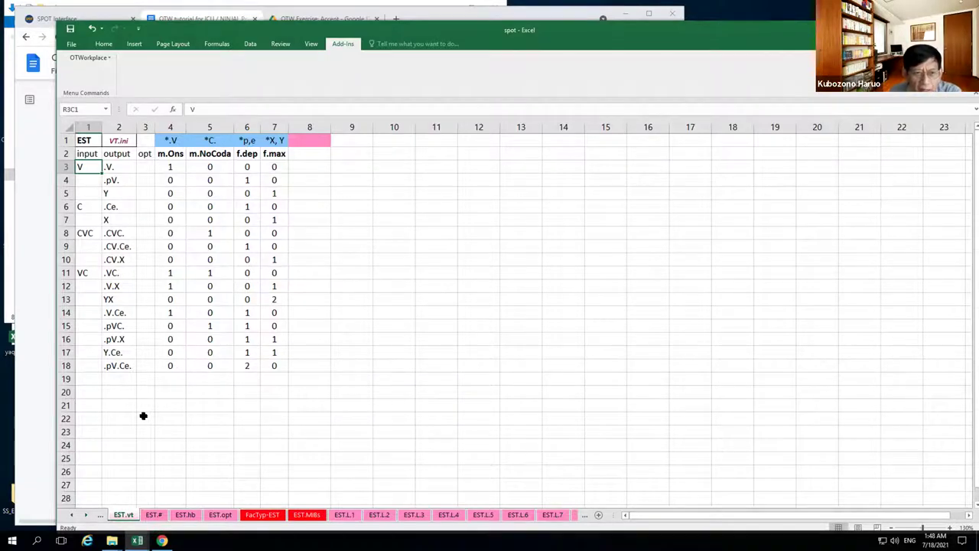
click(121, 165)
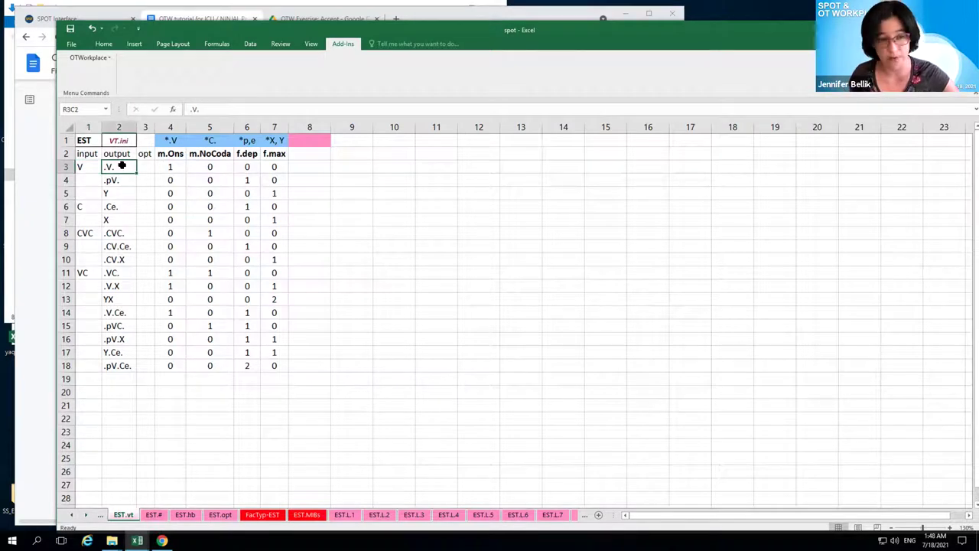
key(shift+Down)
key(shift+Down)
key(shift+Down)
key(shift+Down)
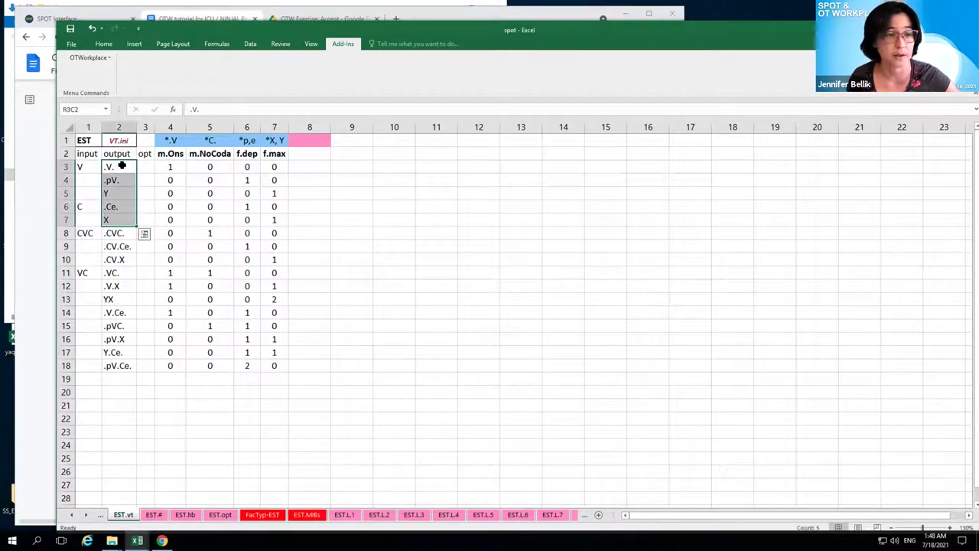
click(120, 261)
click(113, 272)
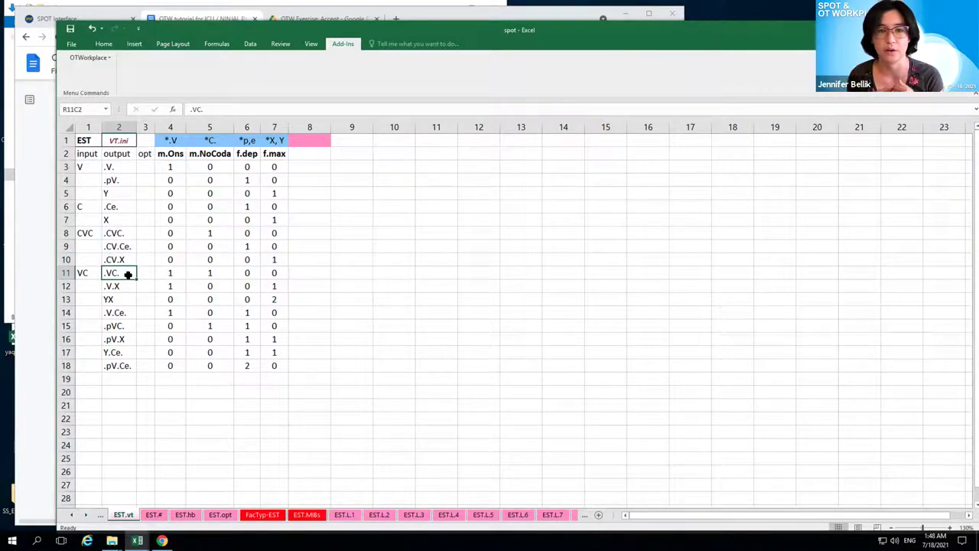
click(214, 140)
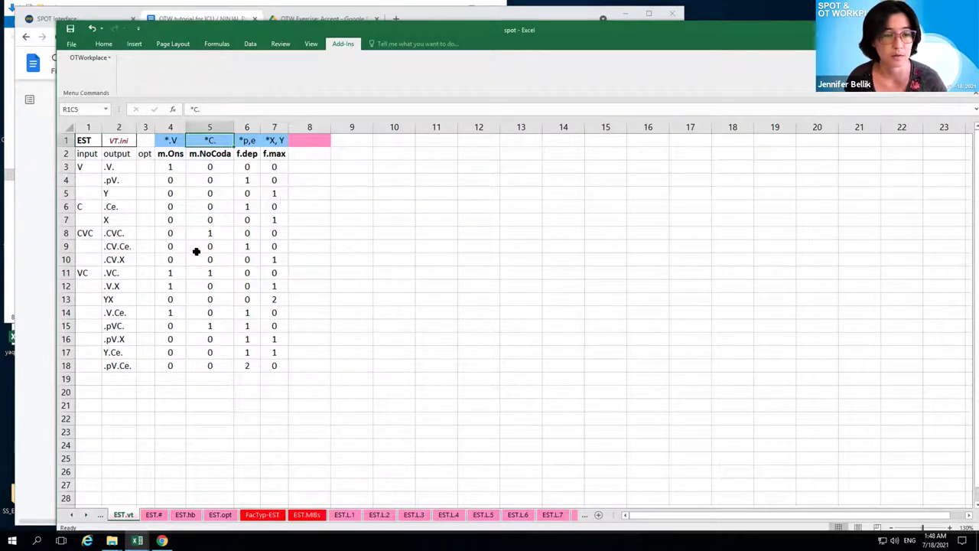
- View the list of built-in systems that OTWorkplace can build
click(100, 62)
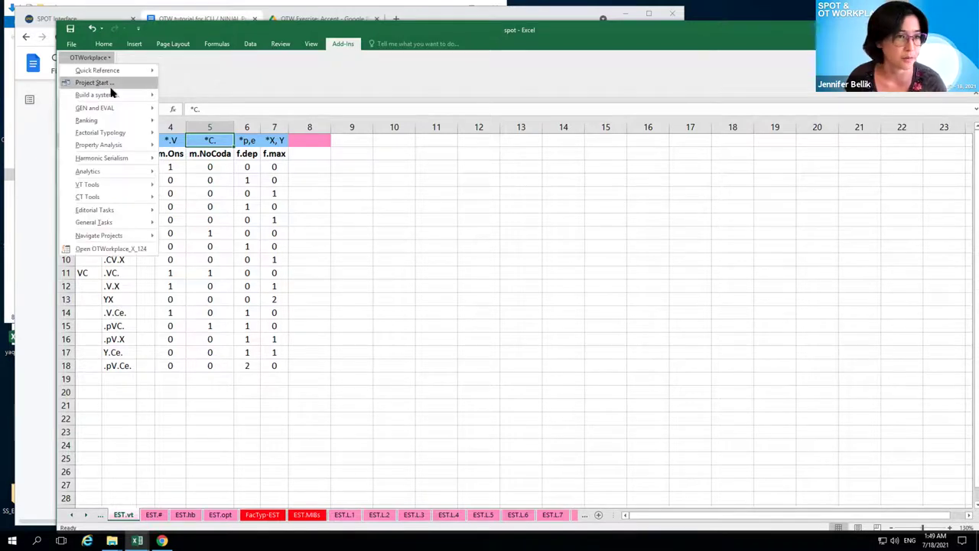
mouse_move(115, 95)
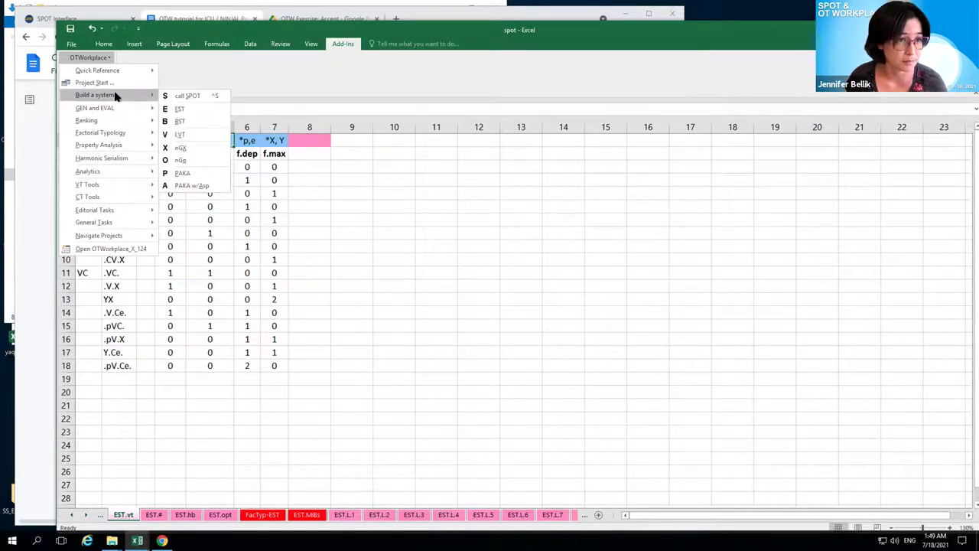
click(293, 79)
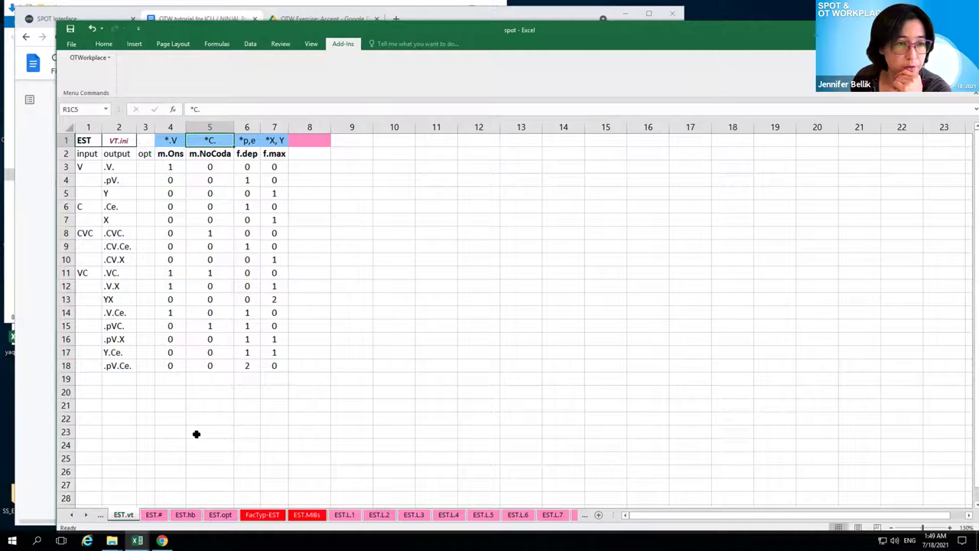
- Start a new project from a copy of the current sheet at the end of this workbook, with active constraint definitions
click(104, 59)
click(108, 87)
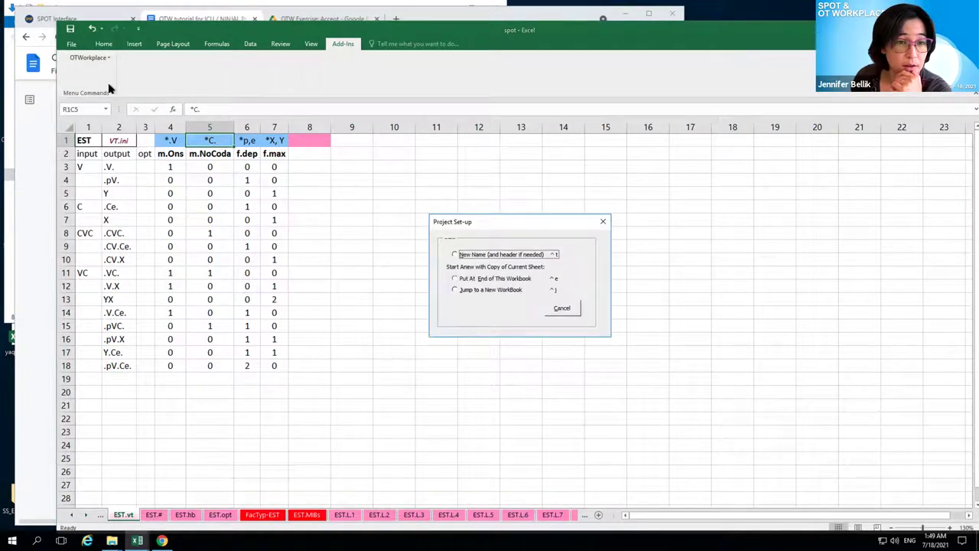
click(461, 279)
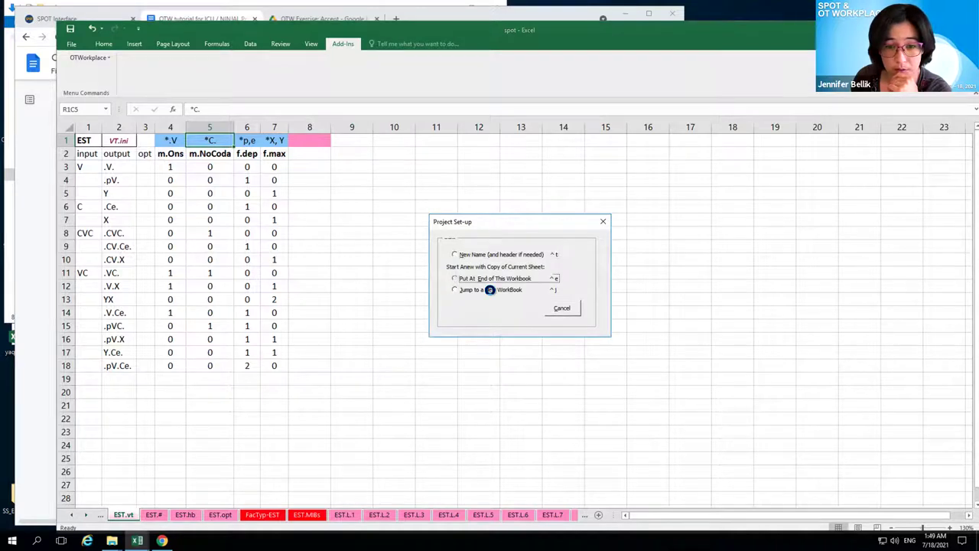
click(566, 178)
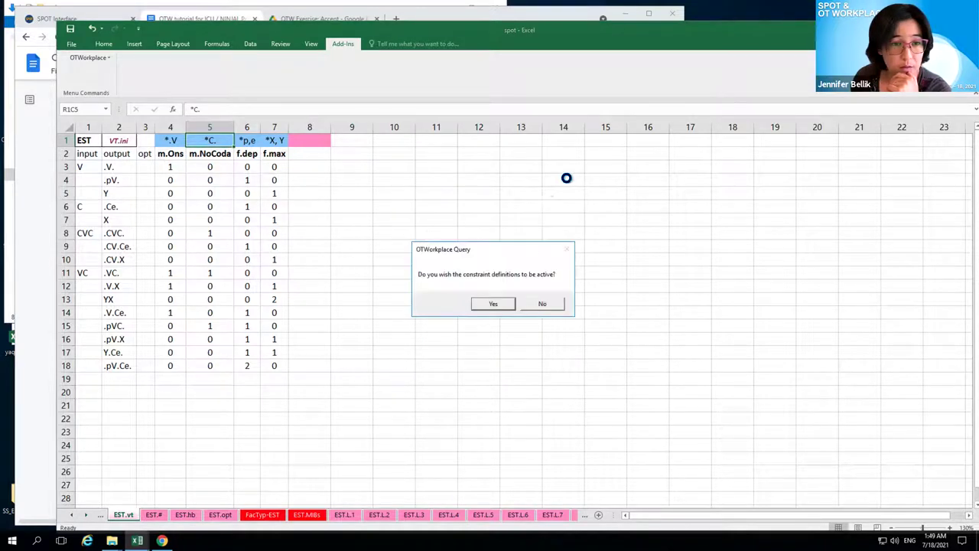
click(507, 304)
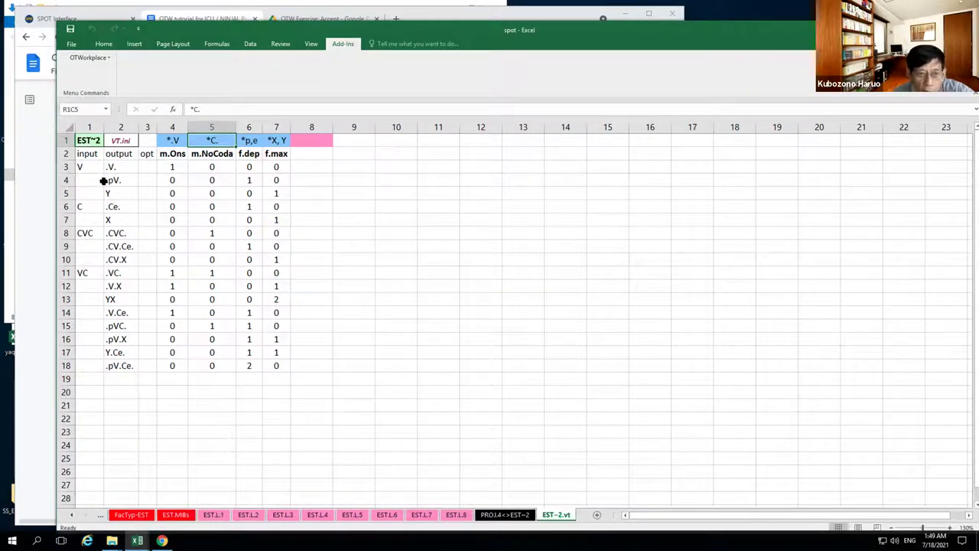
- Add CVVC as a new input in the first empty row below the candidate table
click(93, 378)
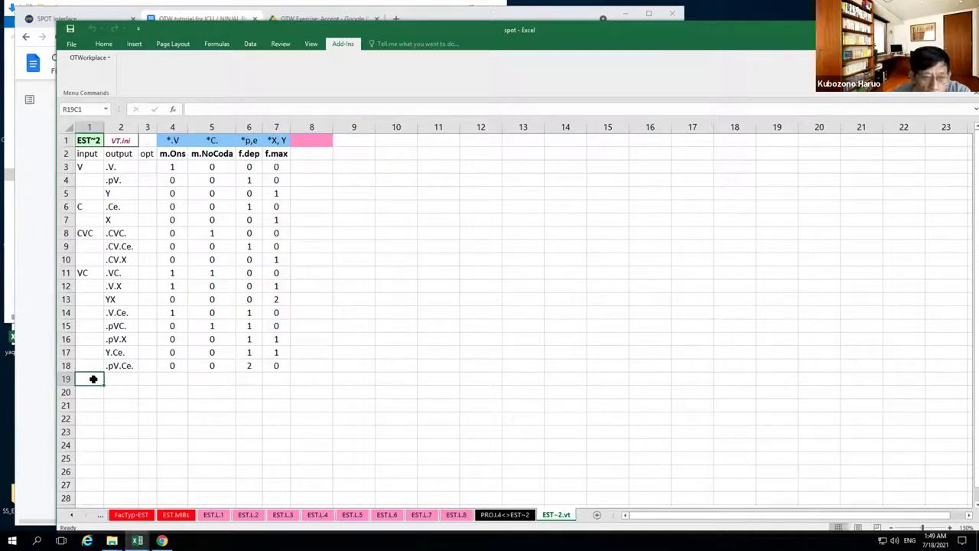
text(CVC)
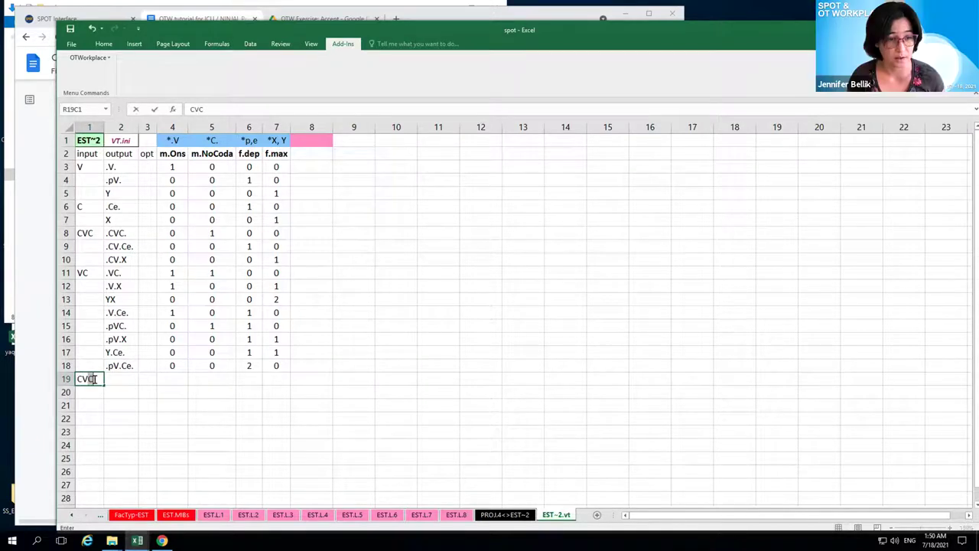
key(BackSpace)
text(VC)
key(Tab)
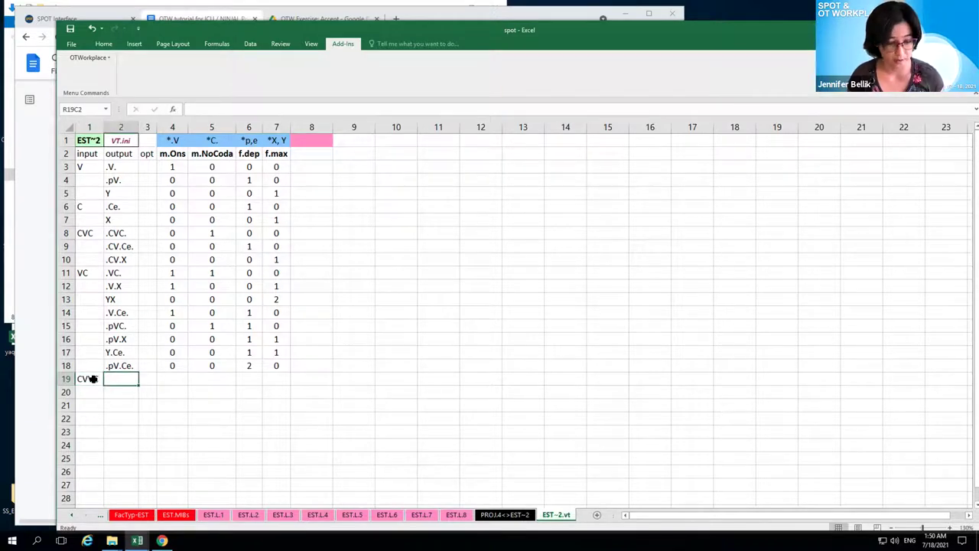
- Enter .CV.VC. and .CV.pVC. as the two output candidates for the input CVVC
text(.)
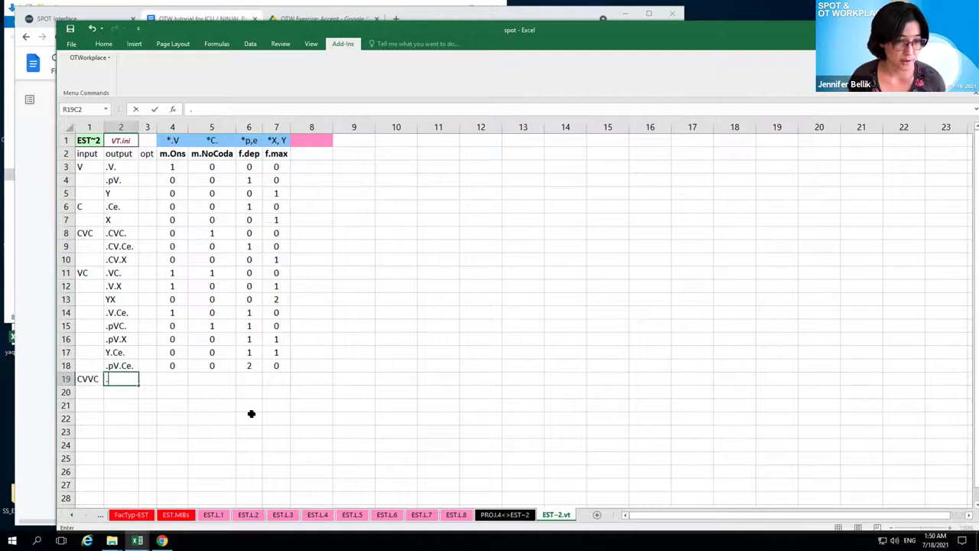
text(CV)
text(.VC)
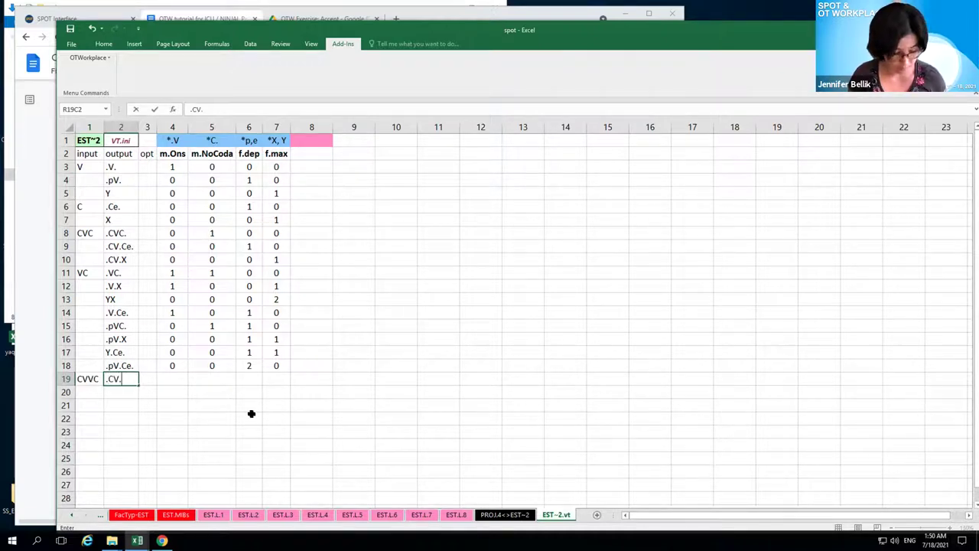
text(.)
key(Return)
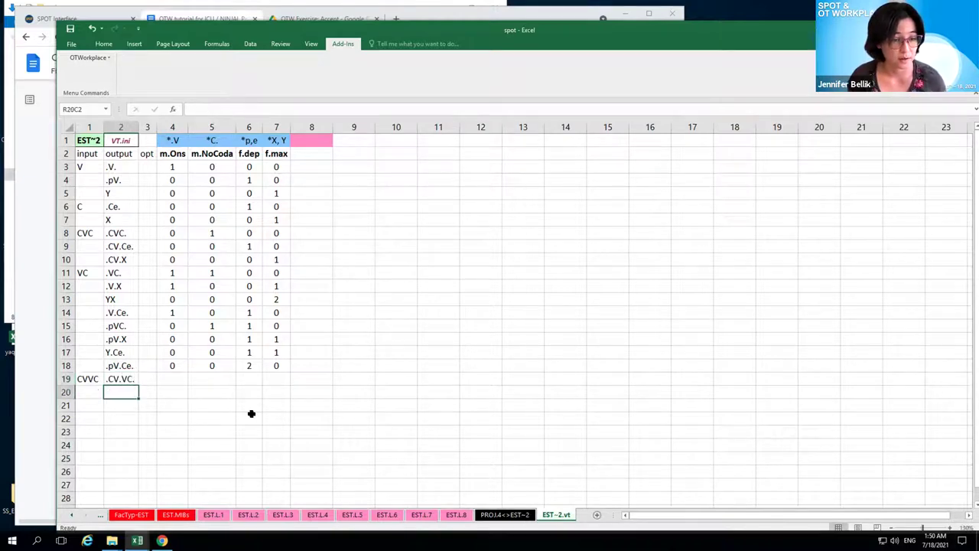
text(.CV)
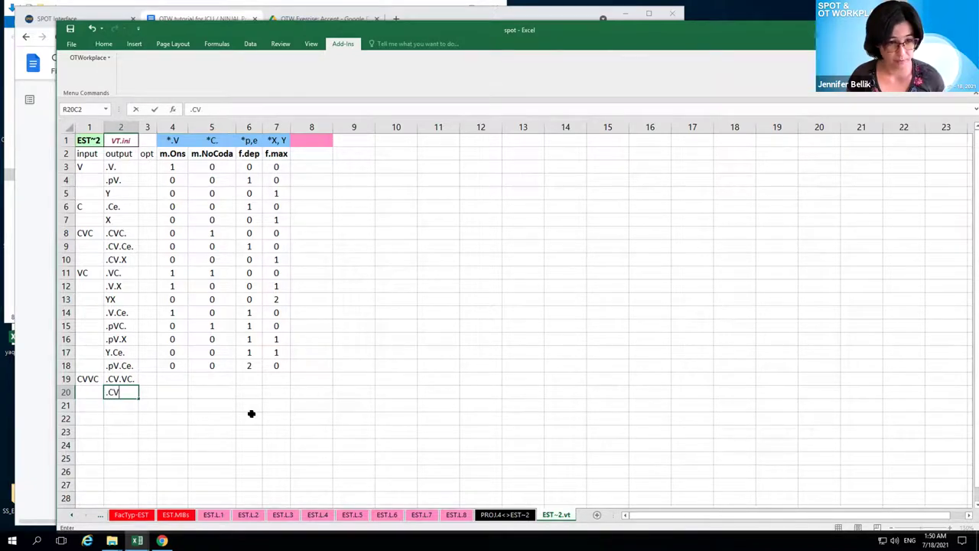
text(.pV)
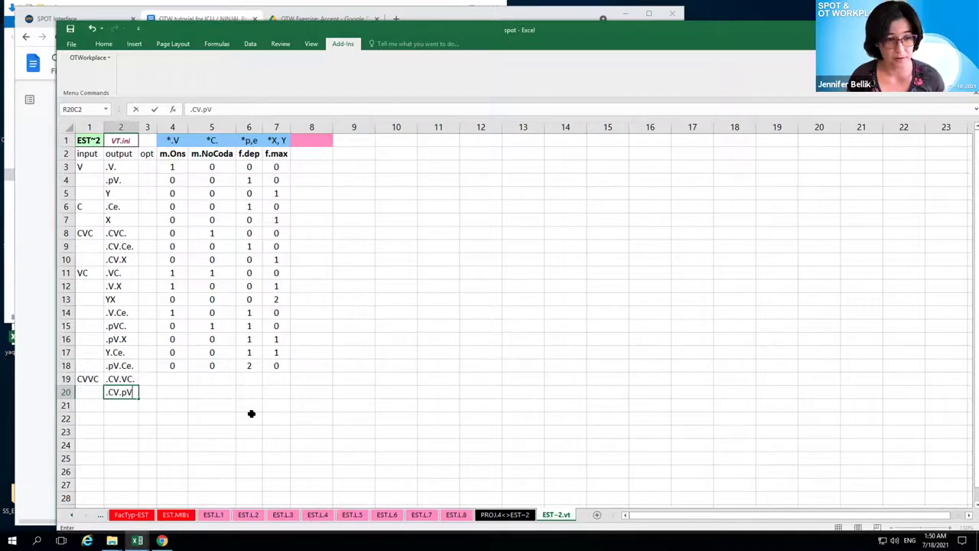
text(C.)
key(Return)
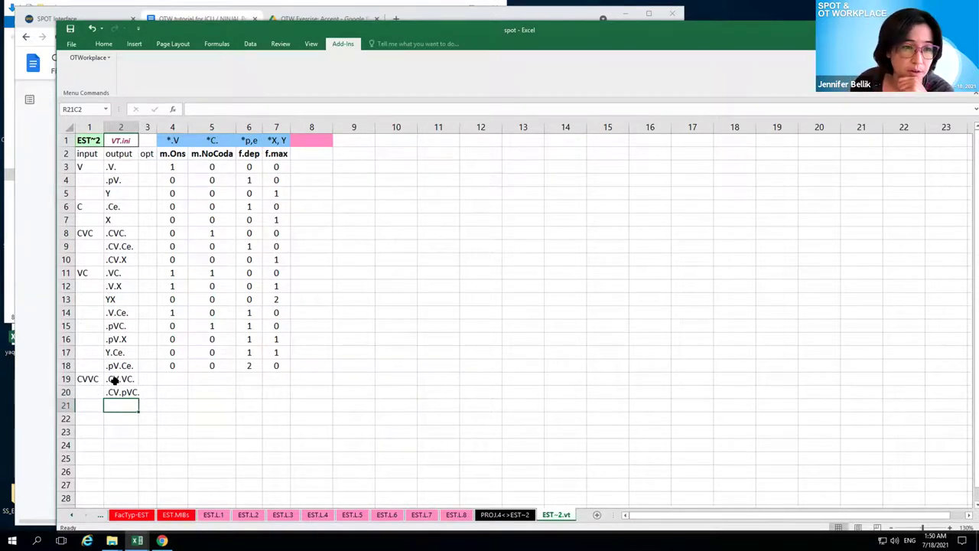
- Add a new constraint named m.hiatus in the column after f.max
click(316, 156)
text(faq)
key(BackSpace)
key(BackSpace)
key(BackSpace)
text(m.hiatus)
key(Return)
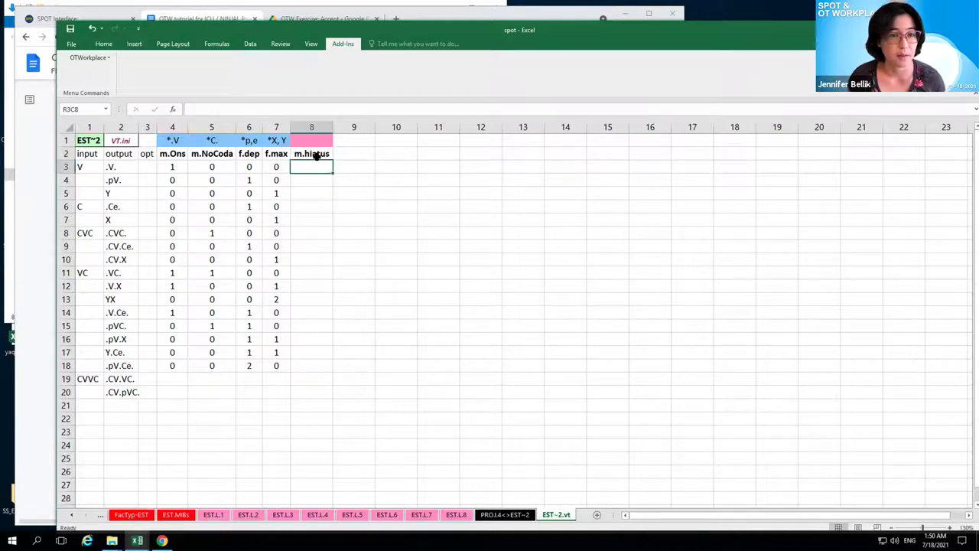
- Change the first CVVC candidate to .CV#VC. so the hiatus is marked with # instead of a syllable dot
click(118, 394)
double_click(121, 394)
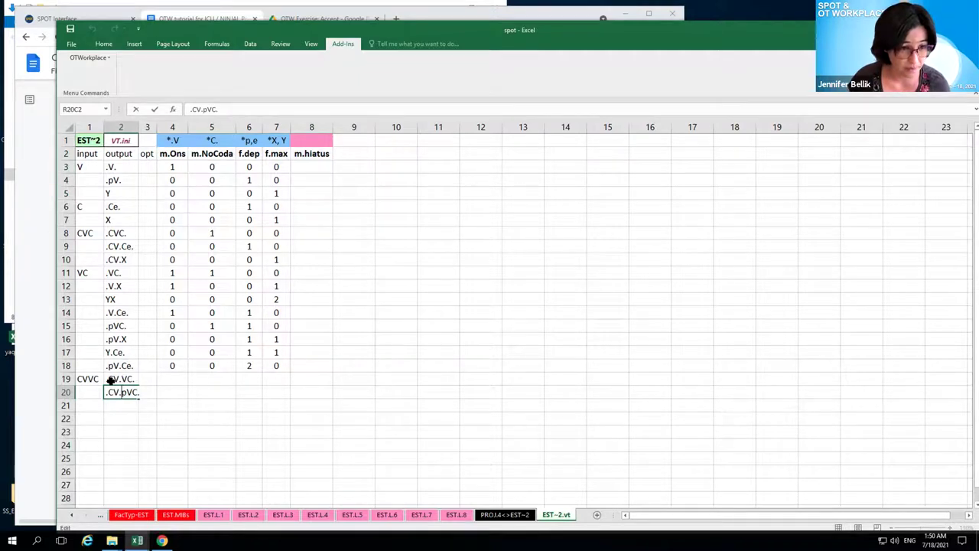
click(122, 377)
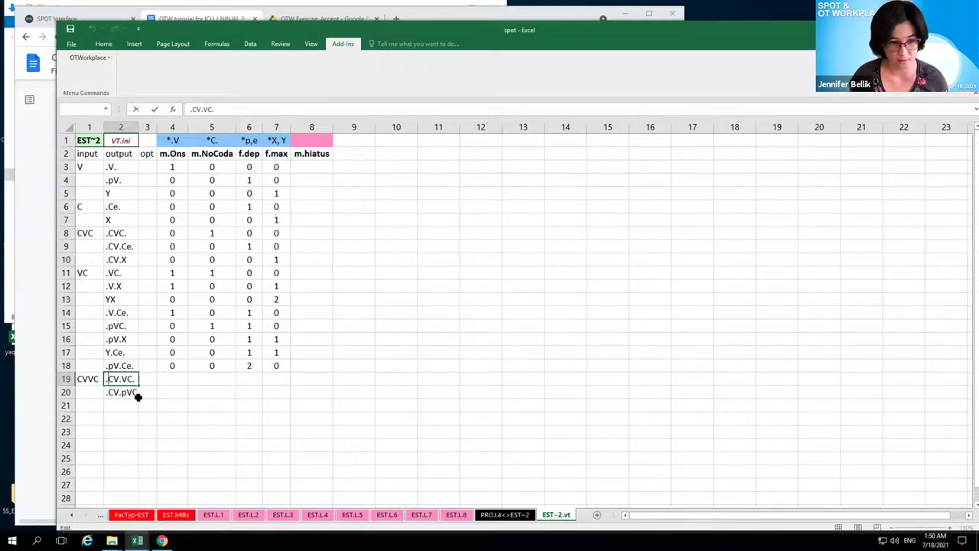
double_click(121, 379)
click(121, 379)
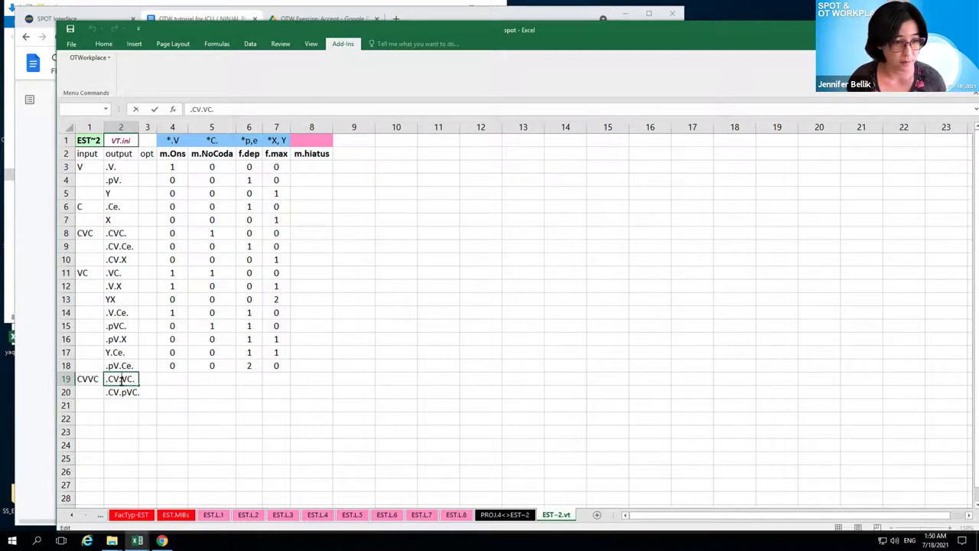
key(BackSpace)
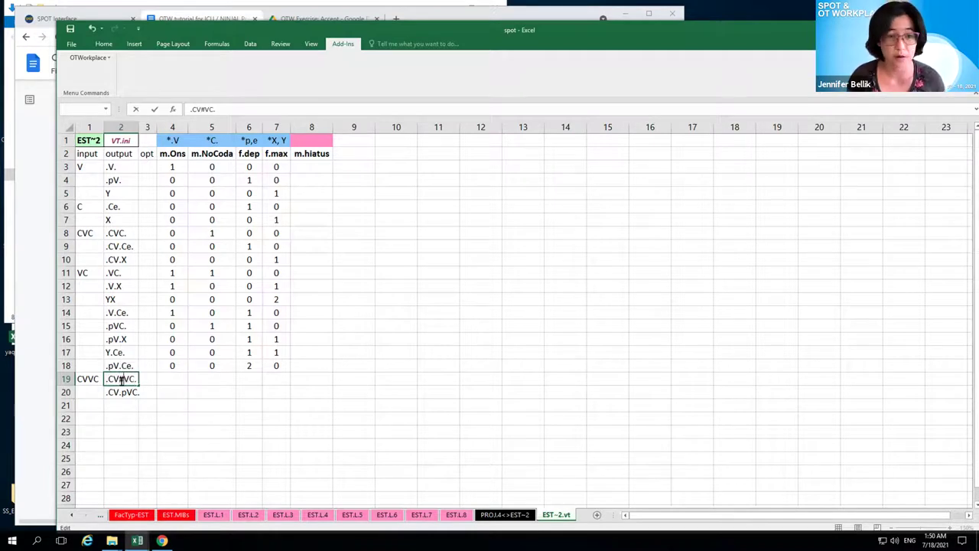
key(Return)
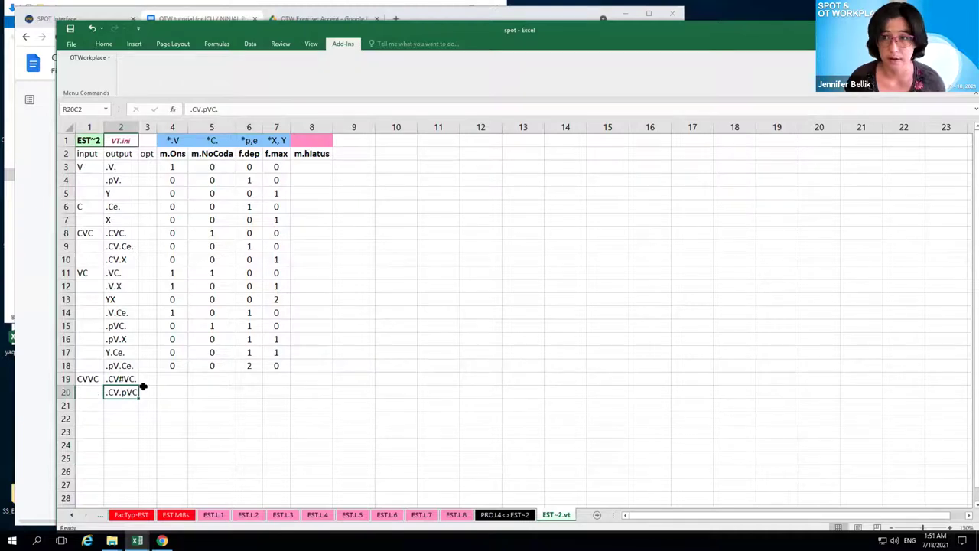
- Define the m.hiatus constraint as *#V in the cell above its name
click(320, 140)
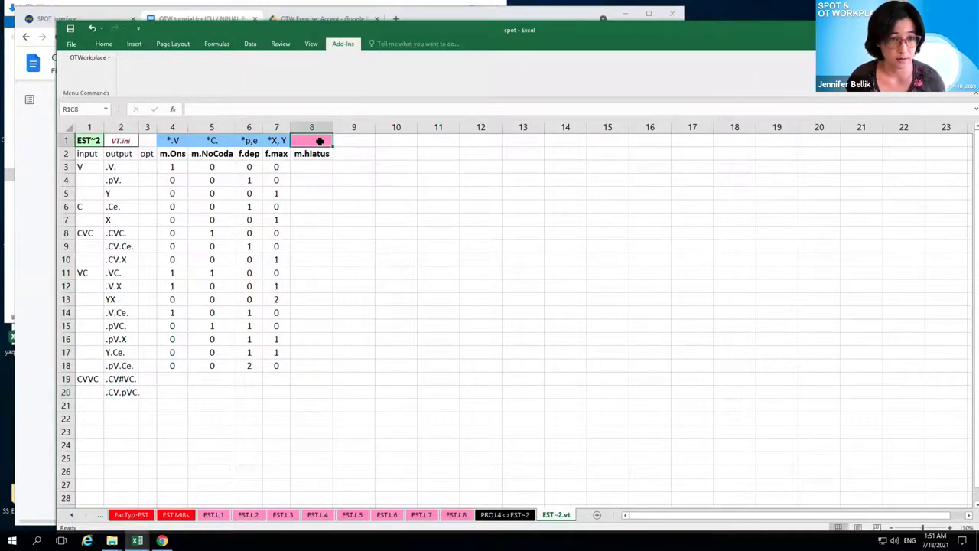
text(*V)
key(BackSpace)
key(BackSpace)
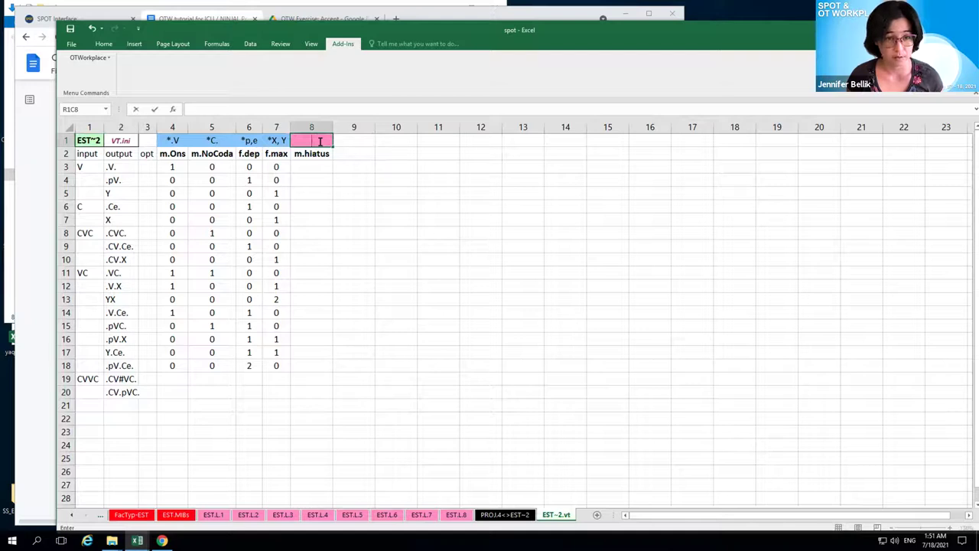
text(#V)
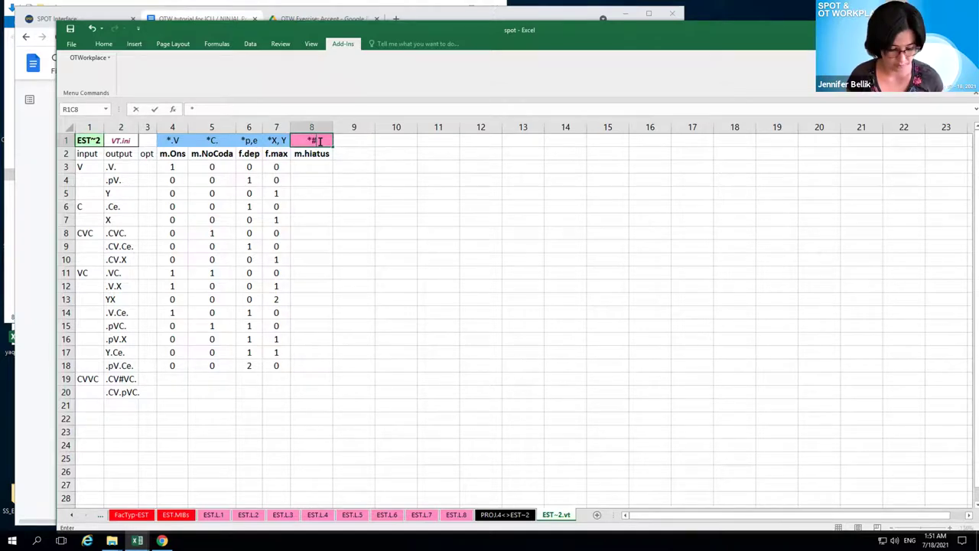
key(Return)
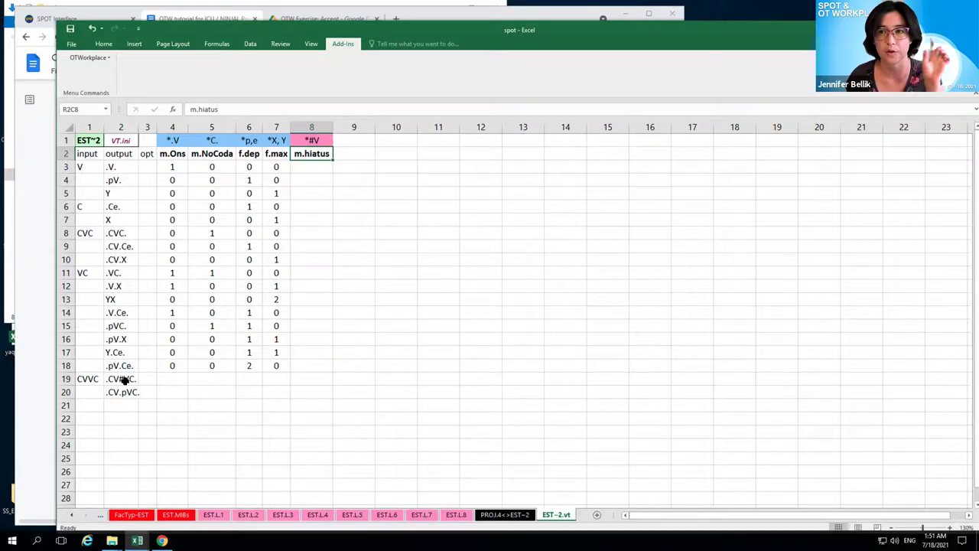
- Evaluate all constraints on the EST~2.vt sheet and check the m.hiatus violation for .CV#VC
click(110, 61)
mouse_move(117, 112)
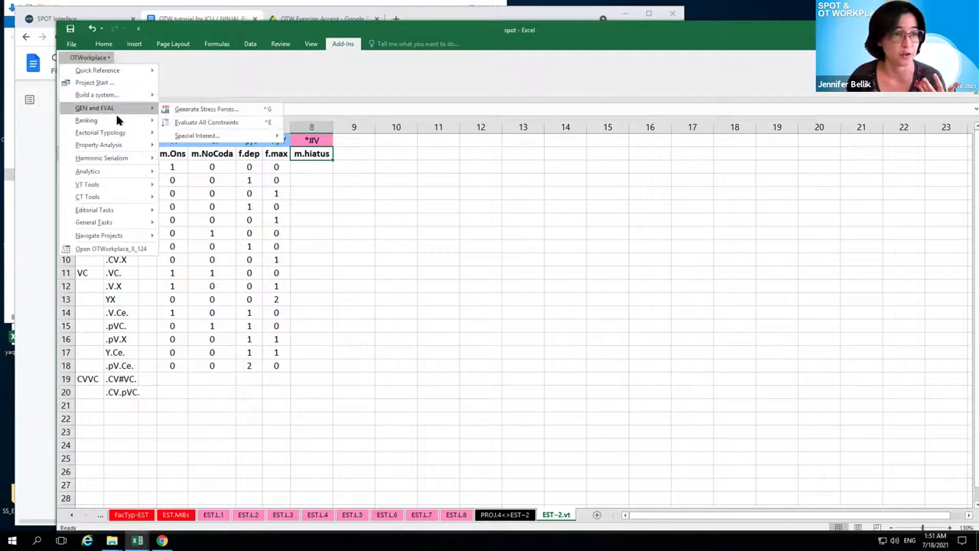
click(182, 123)
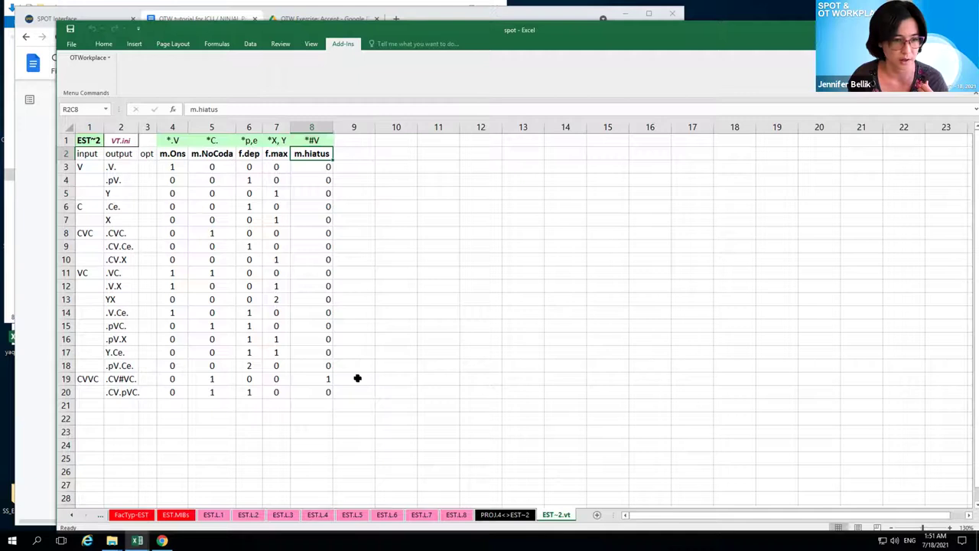
click(316, 379)
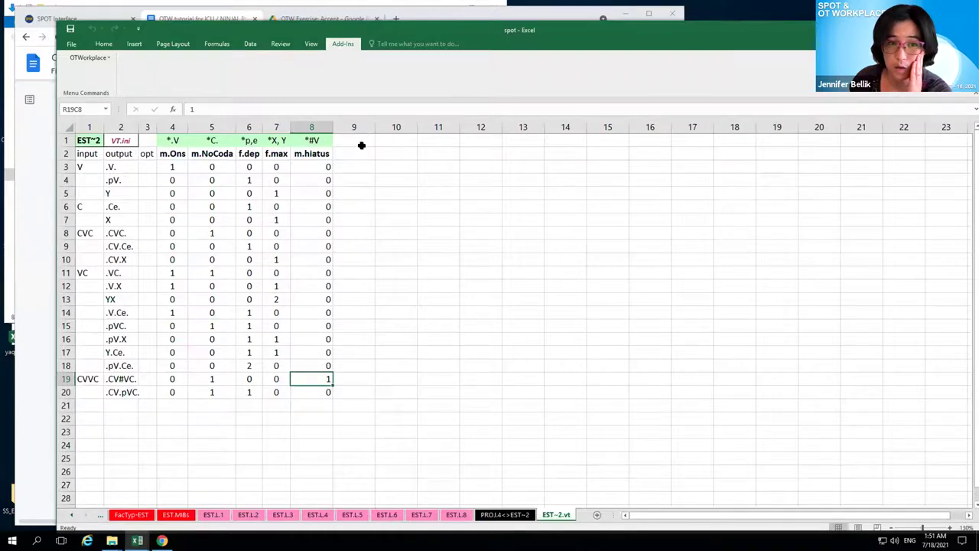
- Switch to the OTW tutorial in Chrome and read on to the section about built-in constraints and LombardiVoicingAssim.xlsx
click(24, 210)
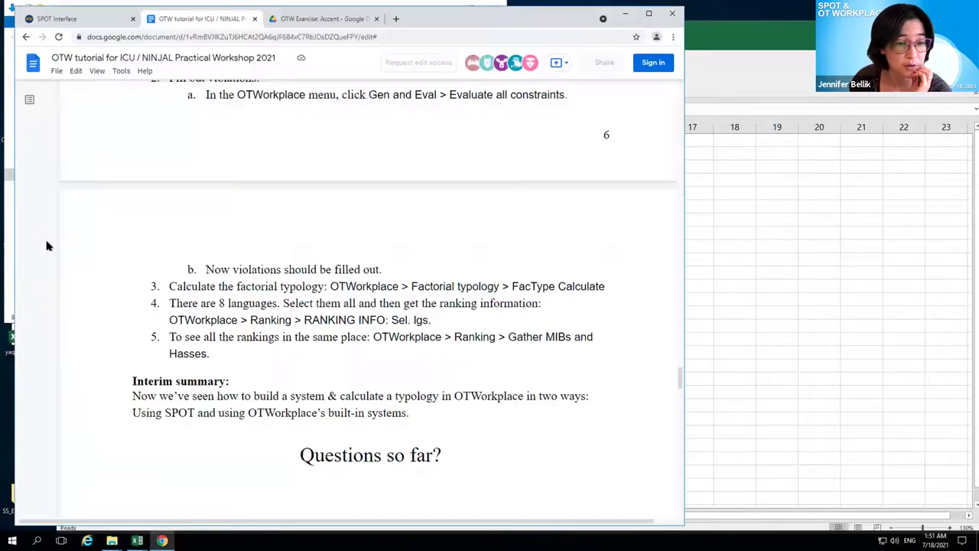
scroll(310, 410, down, 3)
scroll(310, 410, down, 10)
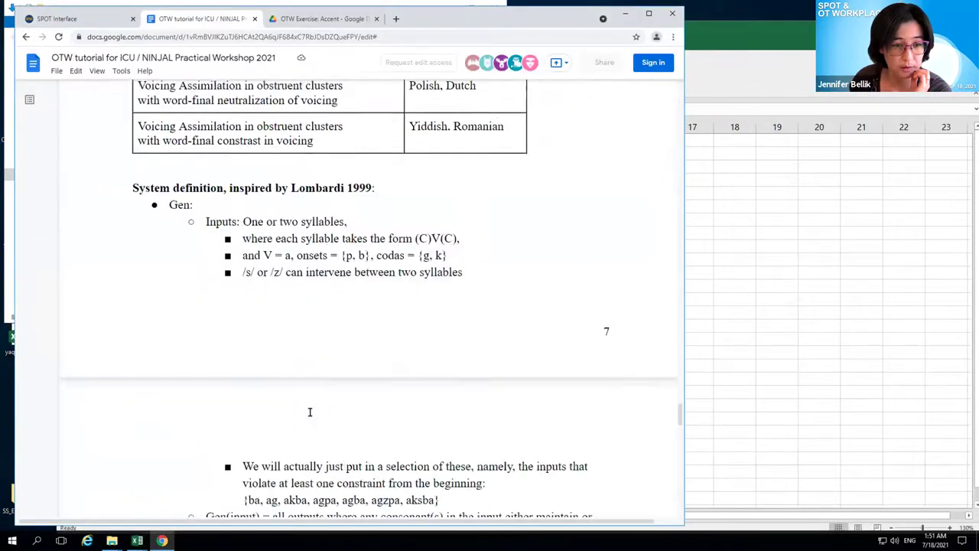
scroll(309, 411, down, 2)
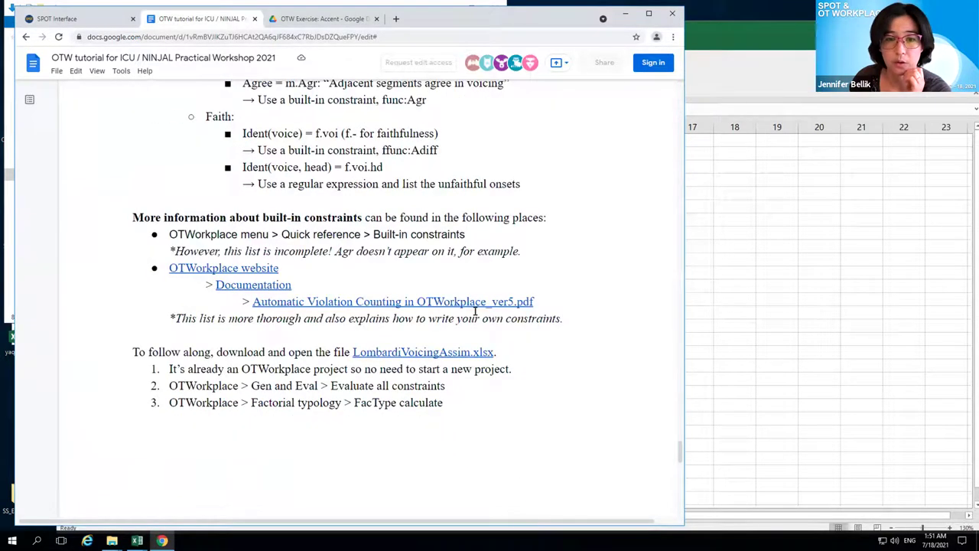
- View OTWorkplace's built-in constraints reference in Excel, close it and return to the tutorial in Chrome
key(alt+Tab)
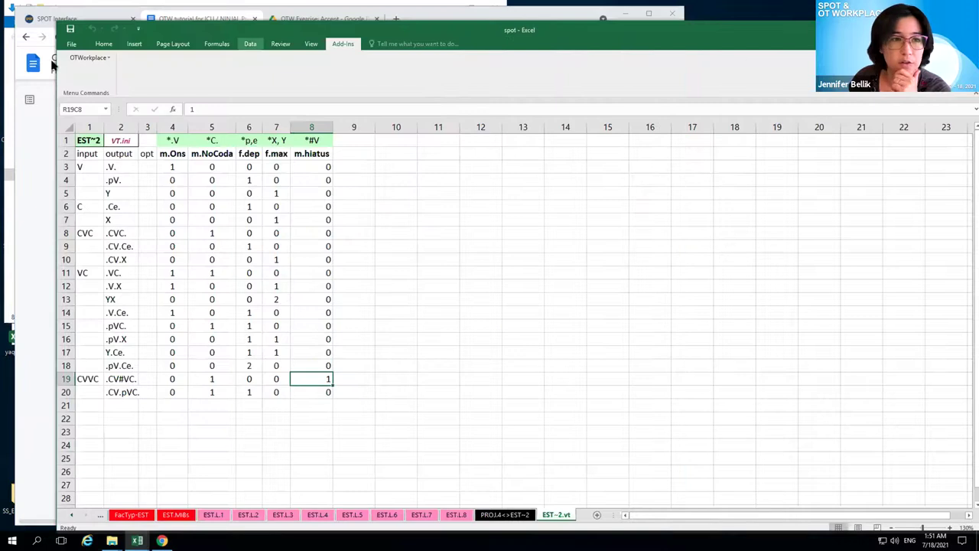
click(79, 59)
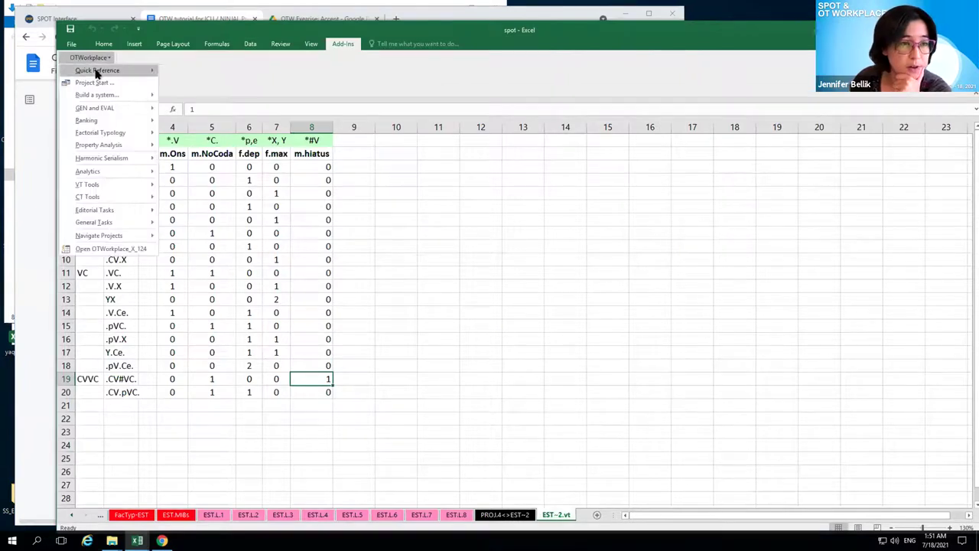
mouse_move(97, 71)
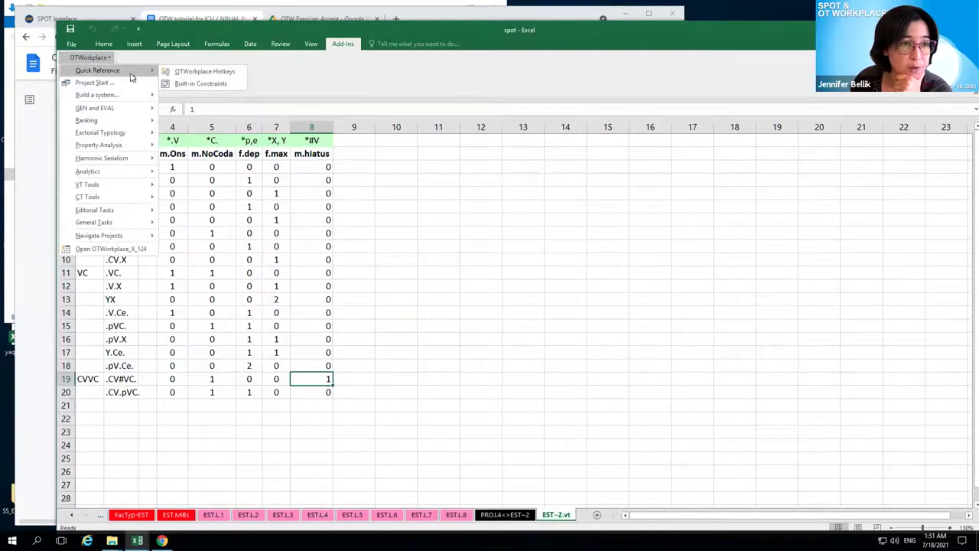
click(198, 86)
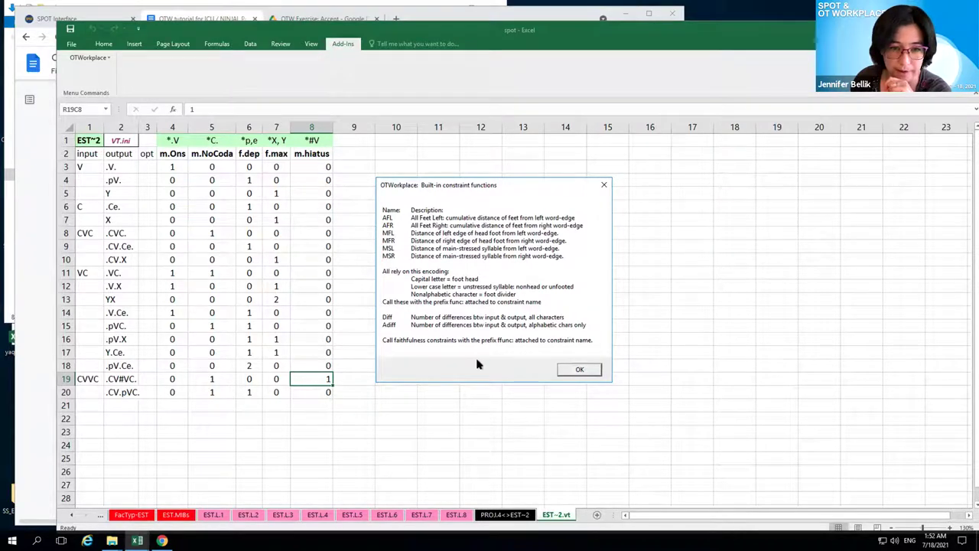
click(576, 371)
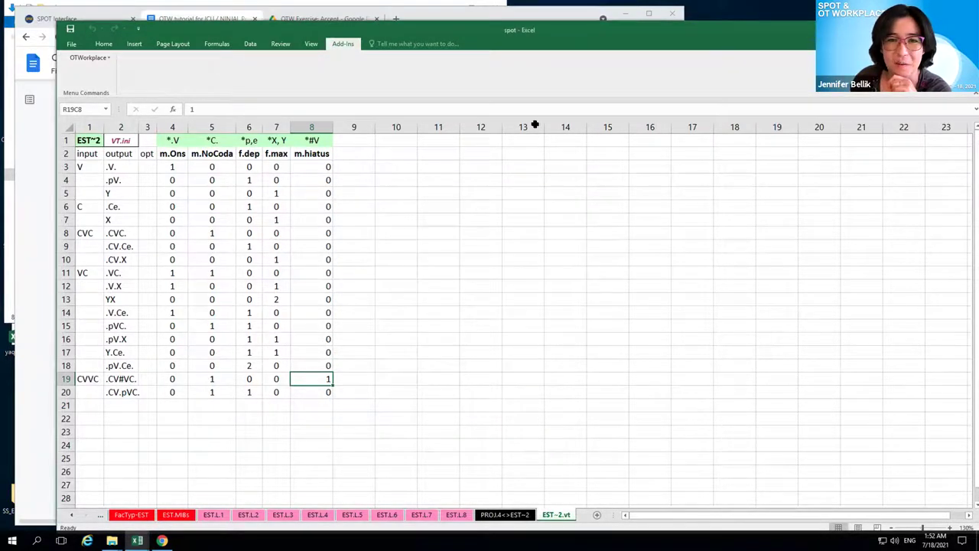
click(501, 20)
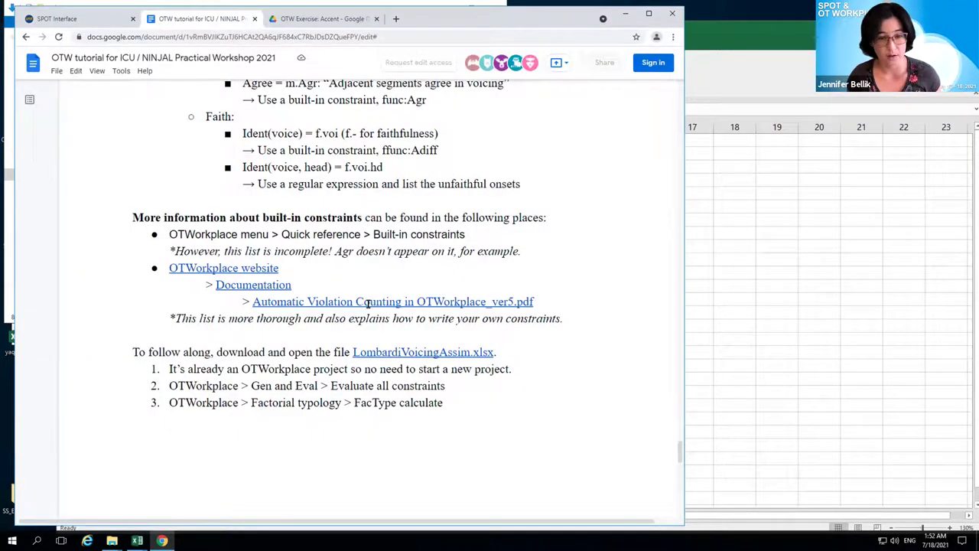
- Open Automatic Violation Counting in OTWorkplace_ver5.pdf from the tutorial link and read through to the built-in constraint functions on its final page
click(368, 303)
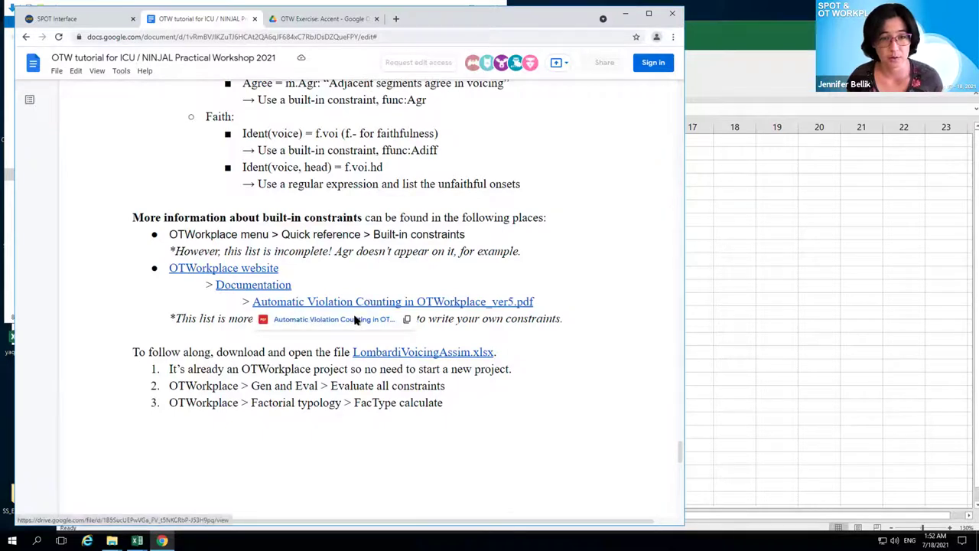
click(357, 319)
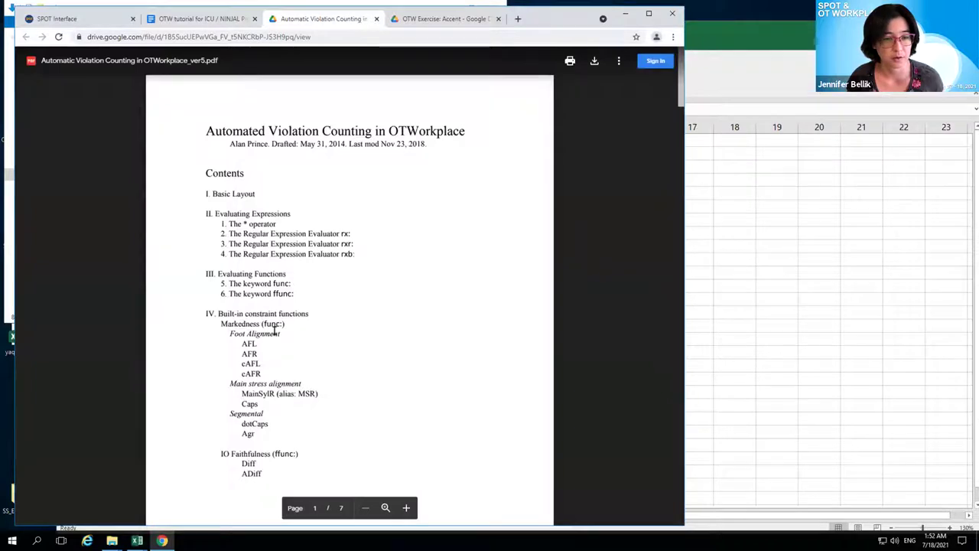
scroll(294, 345, down, 3)
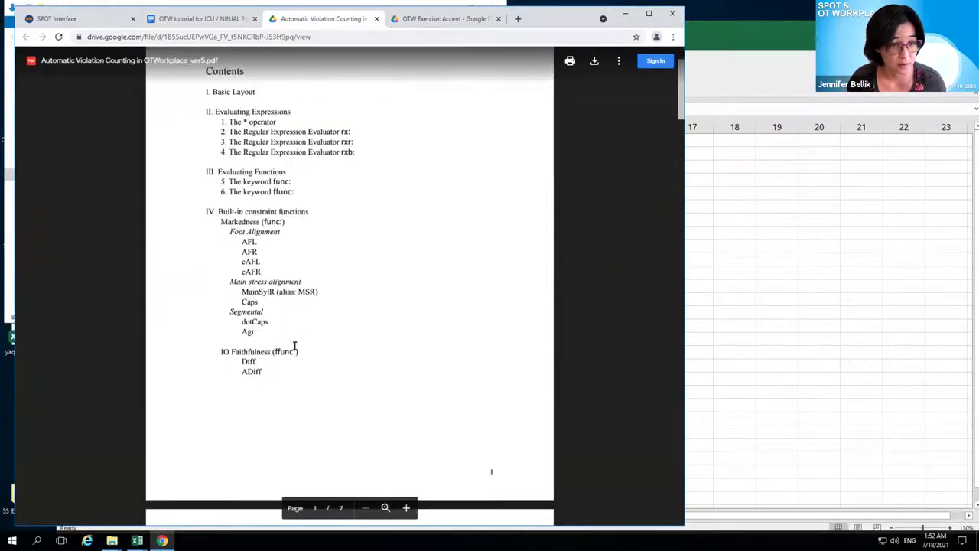
scroll(287, 372, down, 6)
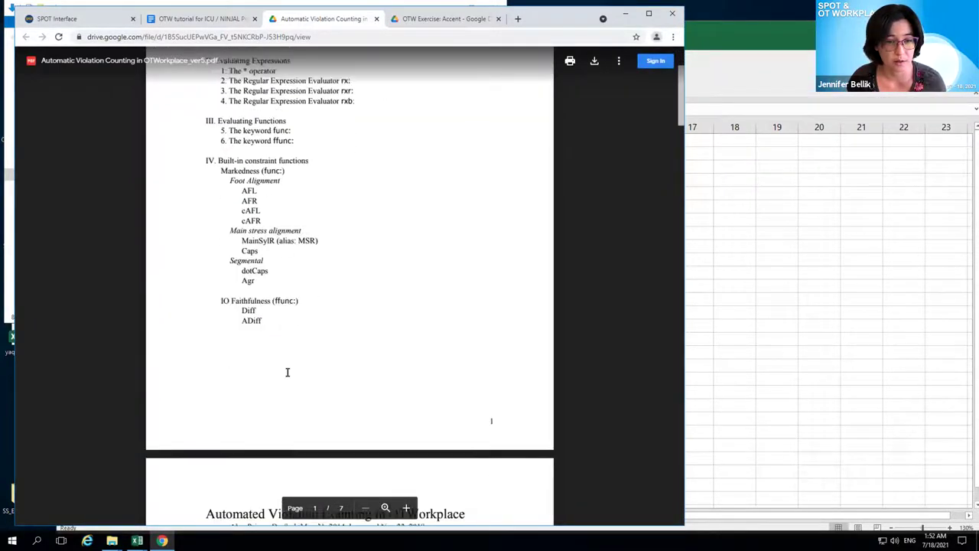
scroll(287, 372, up, 8)
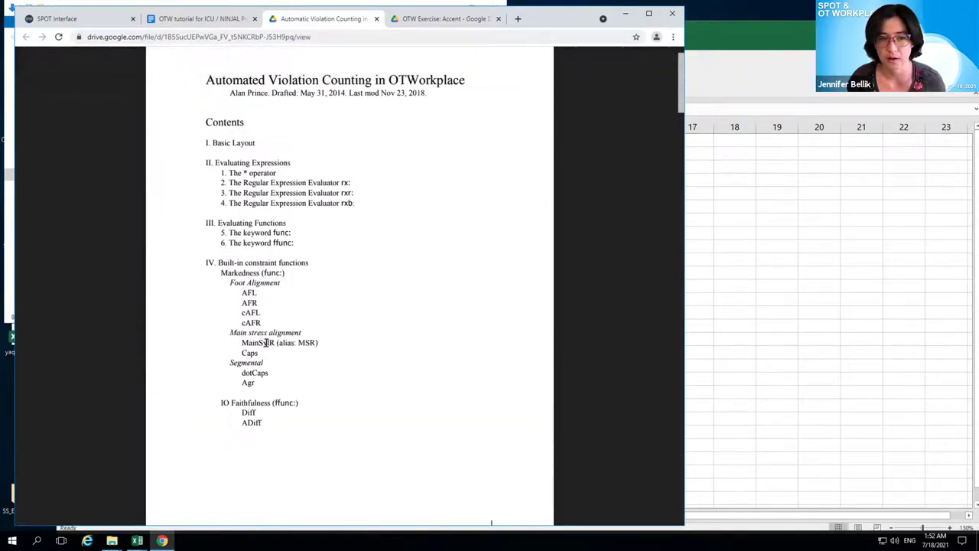
scroll(287, 371, down, 9)
scroll(286, 396, down, 20)
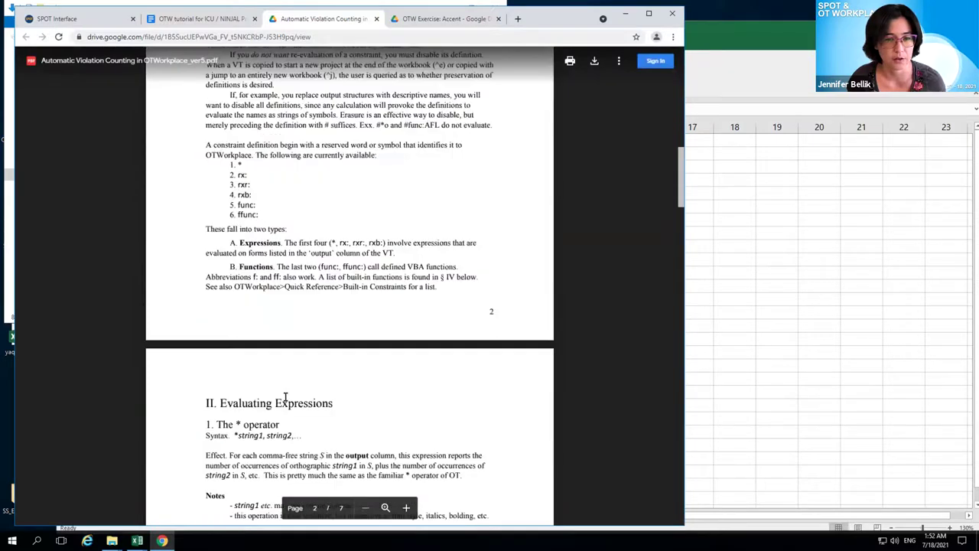
scroll(285, 395, down, 20)
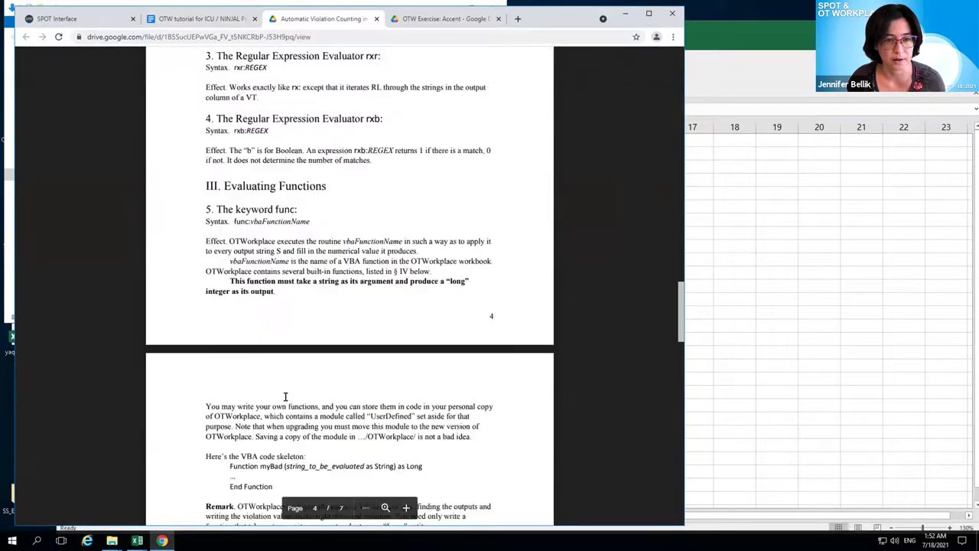
scroll(285, 396, down, 9)
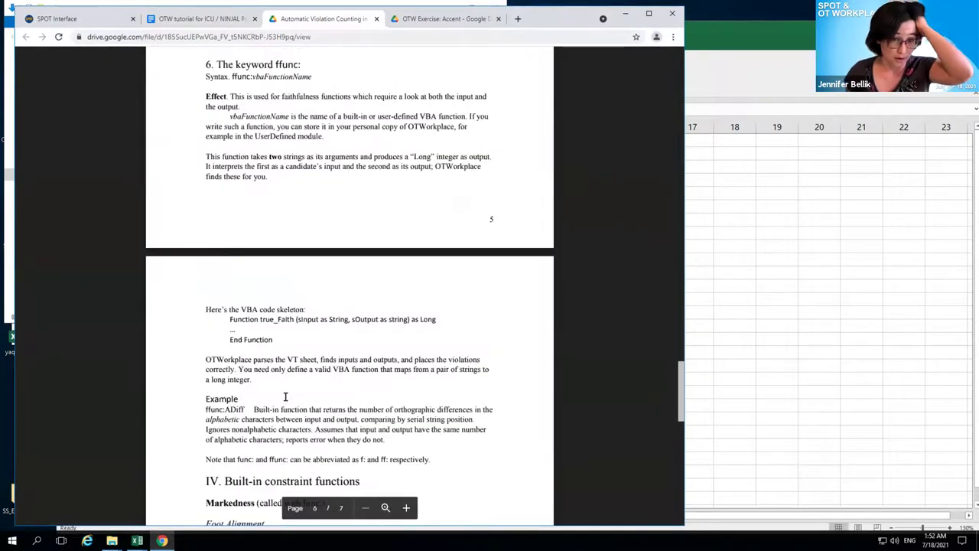
scroll(286, 396, down, 7)
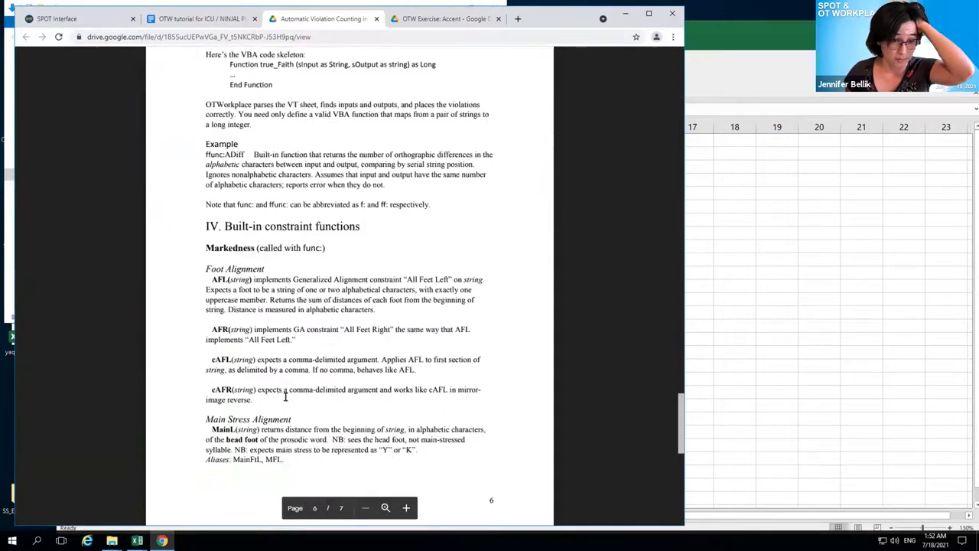
scroll(285, 396, down, 10)
scroll(285, 395, down, 5)
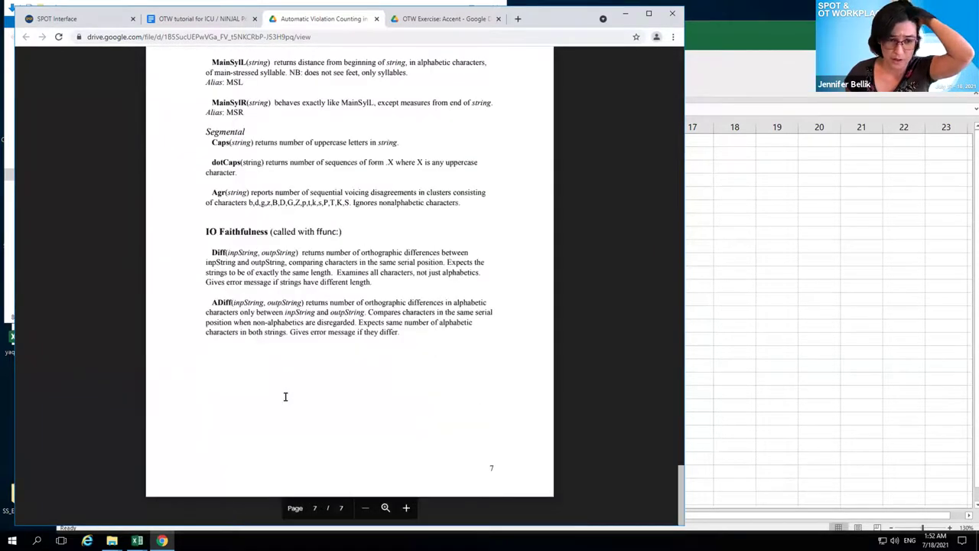
scroll(285, 395, up, 20)
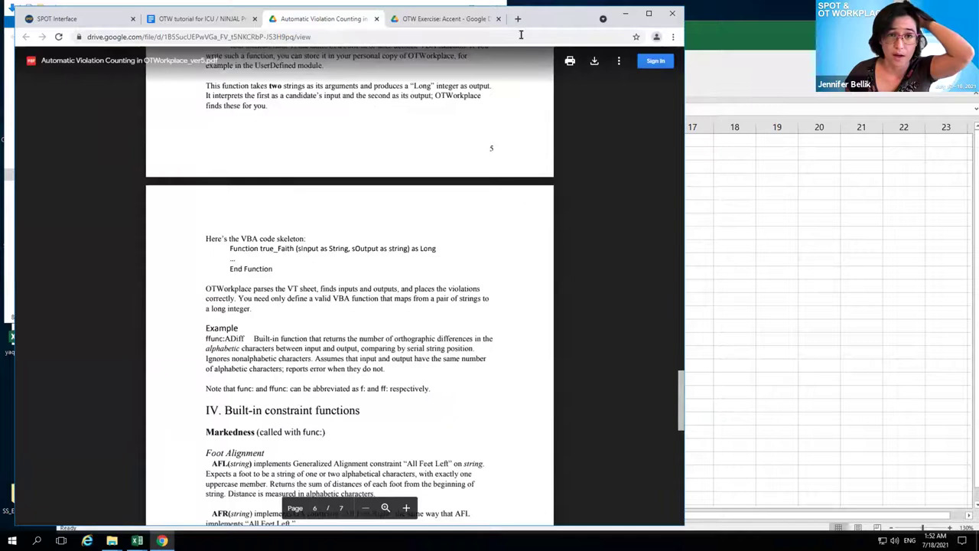
- Return to the OTW tutorial and review Demo 3's Lombardi voicing assimilation typology and the Gen part of its system definition
drag(544, 18, 552, 64)
click(200, 74)
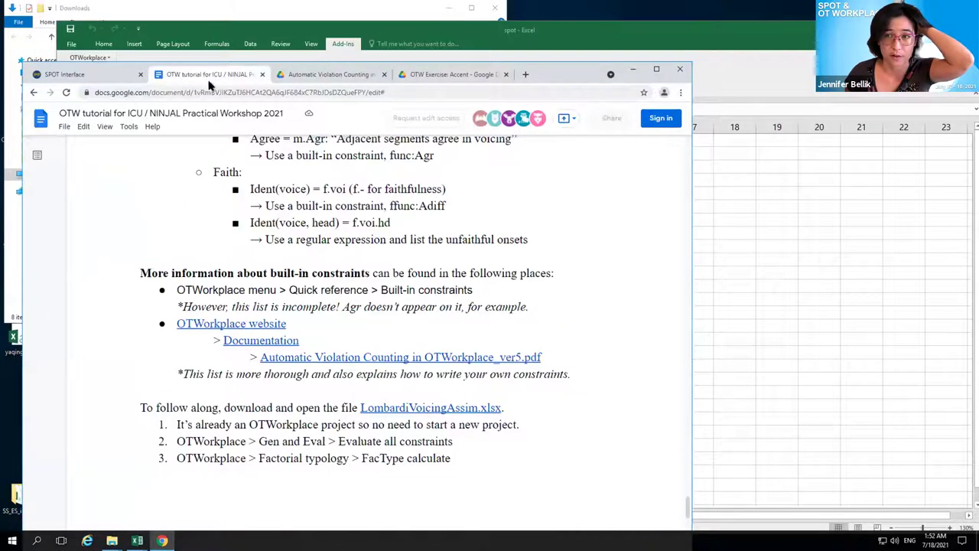
drag(560, 79, 548, 39)
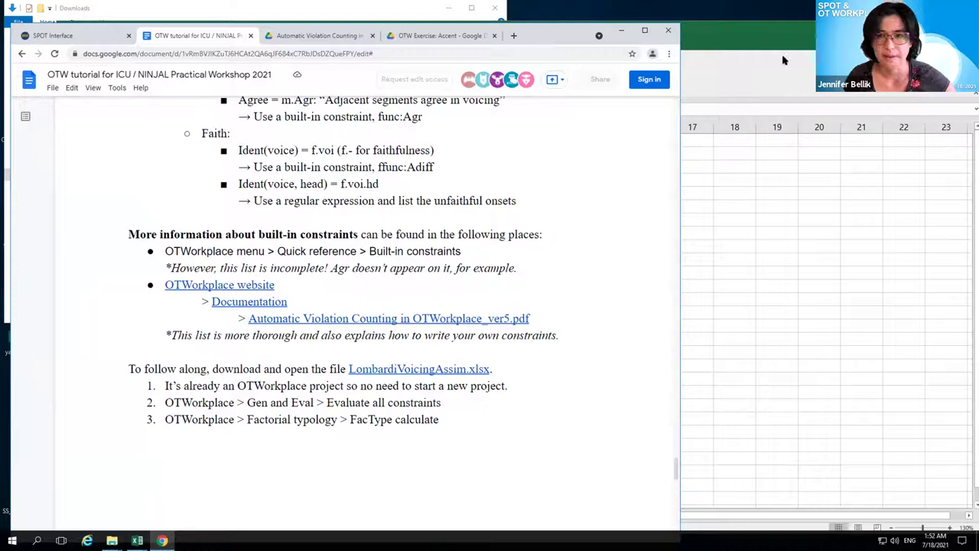
key(alt+Tab)
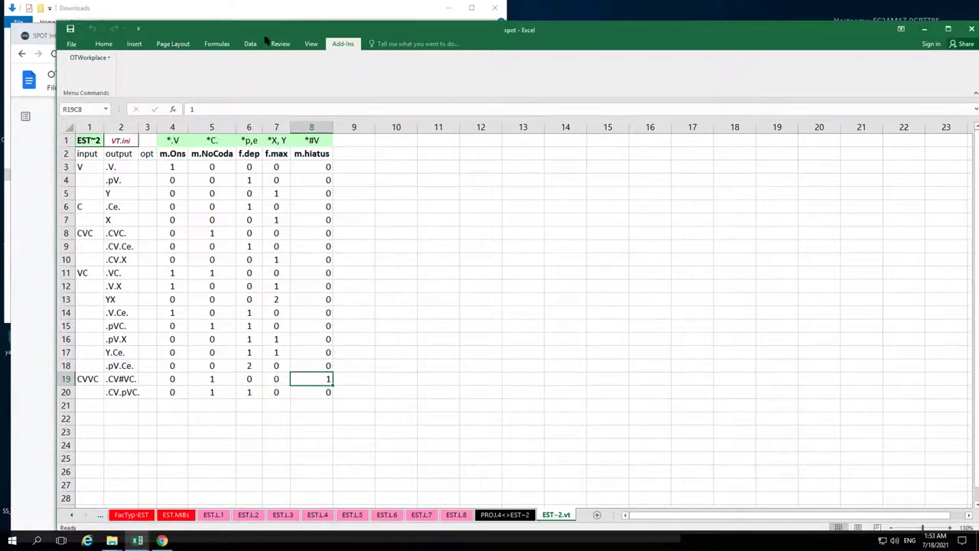
click(27, 168)
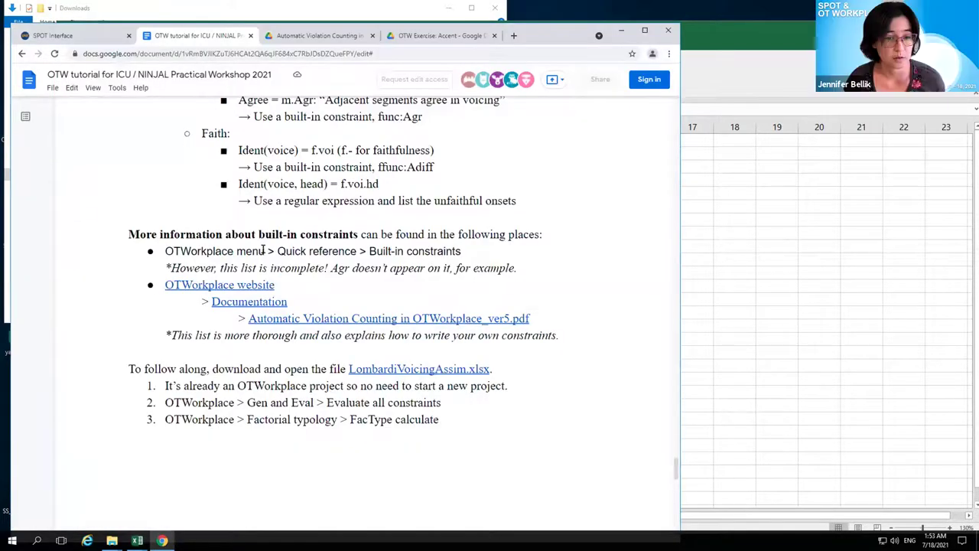
scroll(288, 256, up, 15)
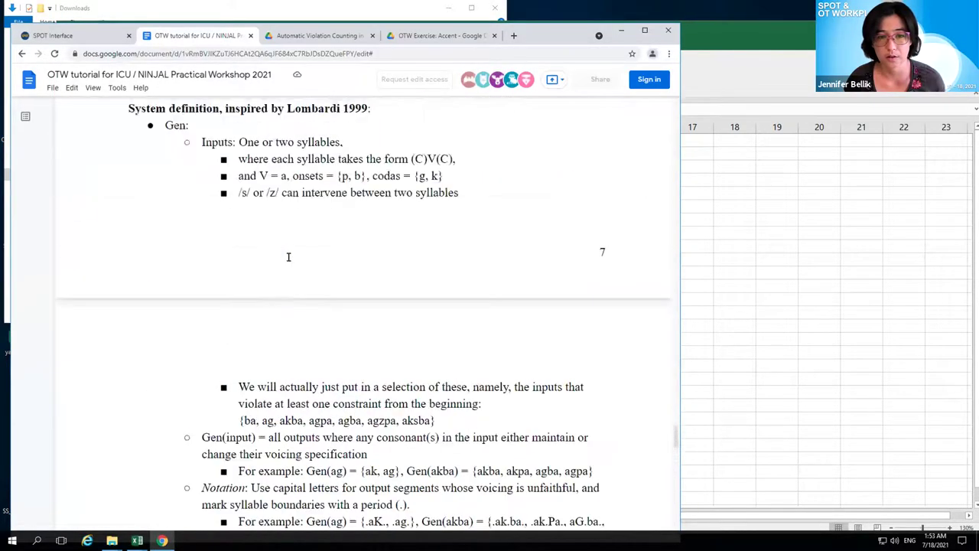
scroll(345, 293, down, 3)
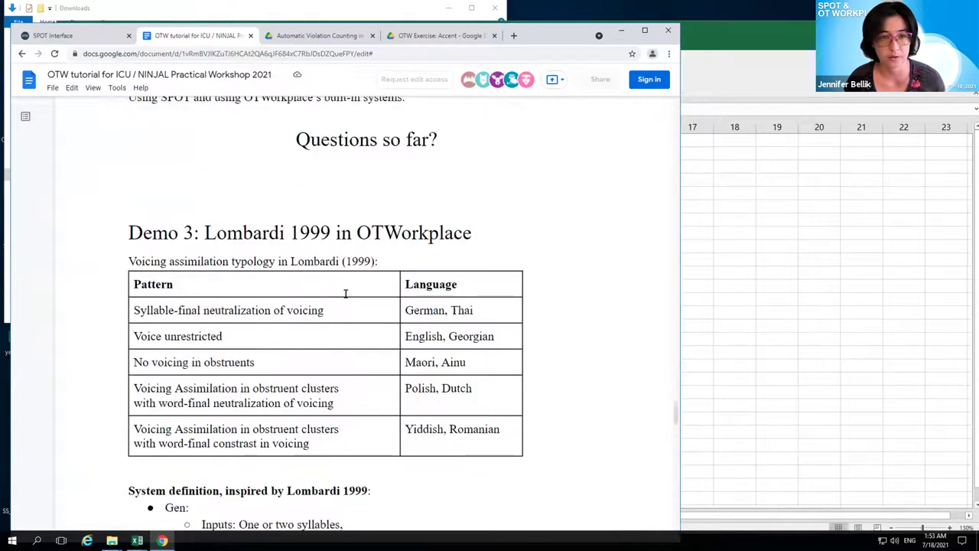
scroll(345, 293, down, 1)
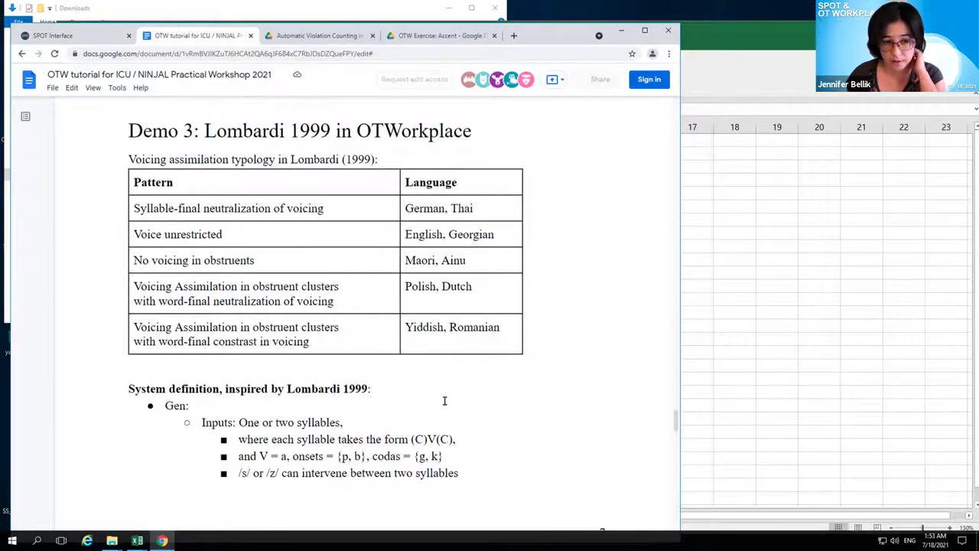
scroll(444, 401, down, 5)
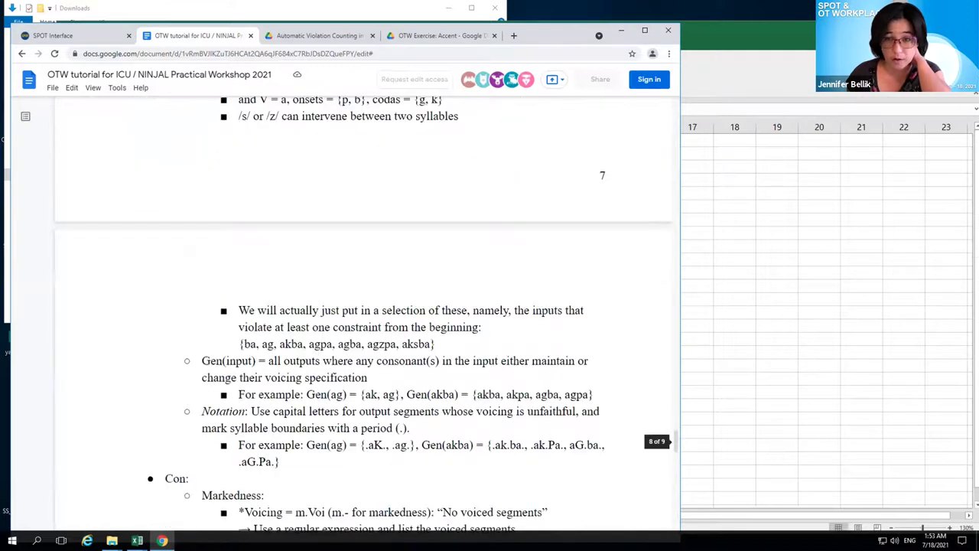
- Switch to the spot workbook in Excel, add a new worksheet and build OTWorkplace's LVT system
key(alt+Tab)
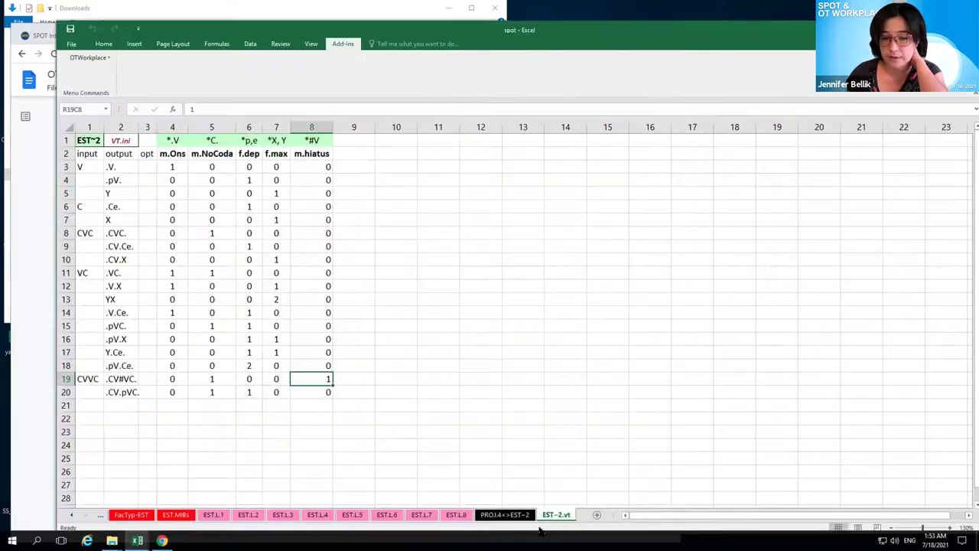
click(597, 518)
click(88, 58)
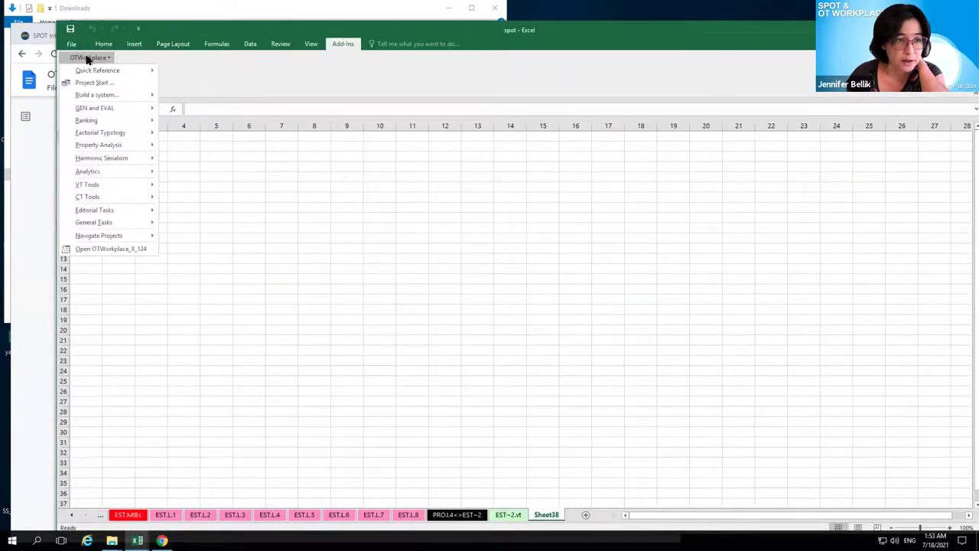
mouse_move(121, 95)
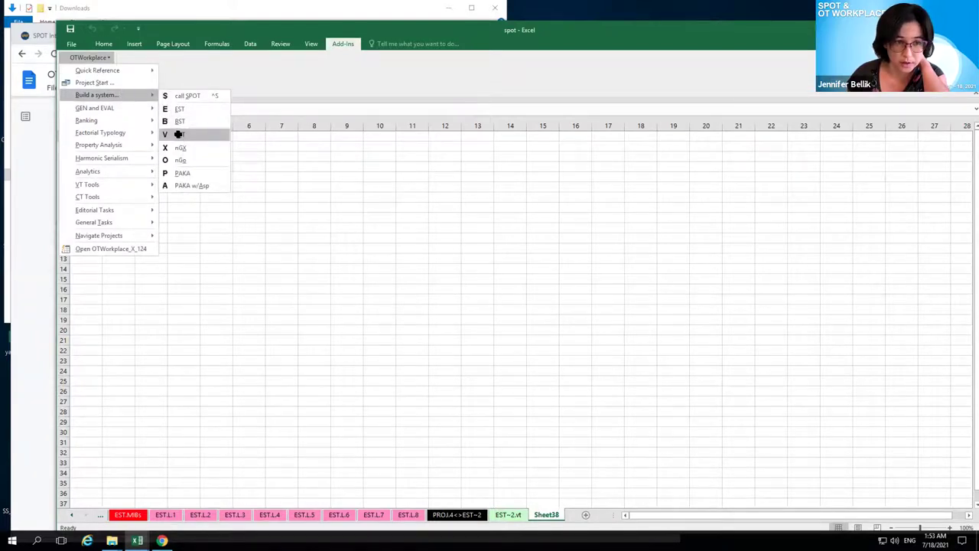
click(178, 134)
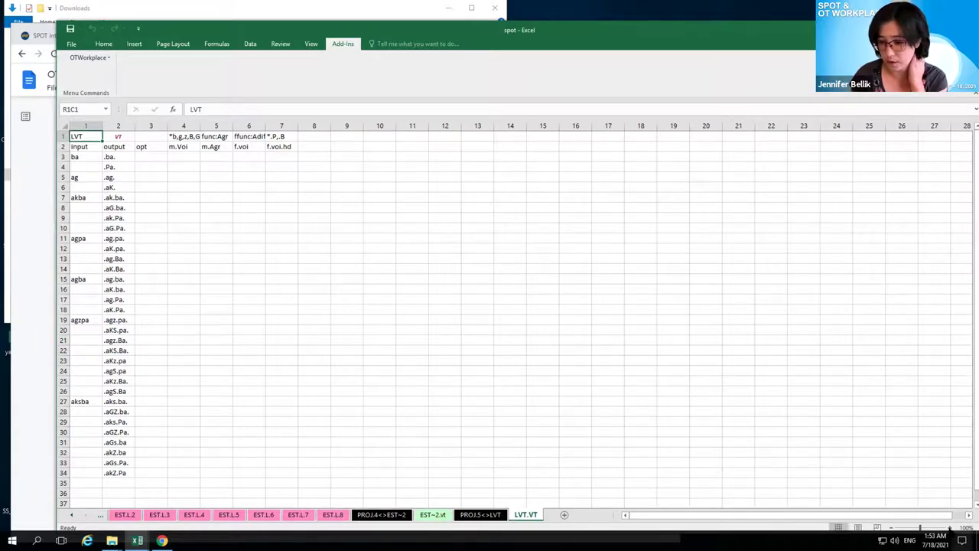
click(949, 527)
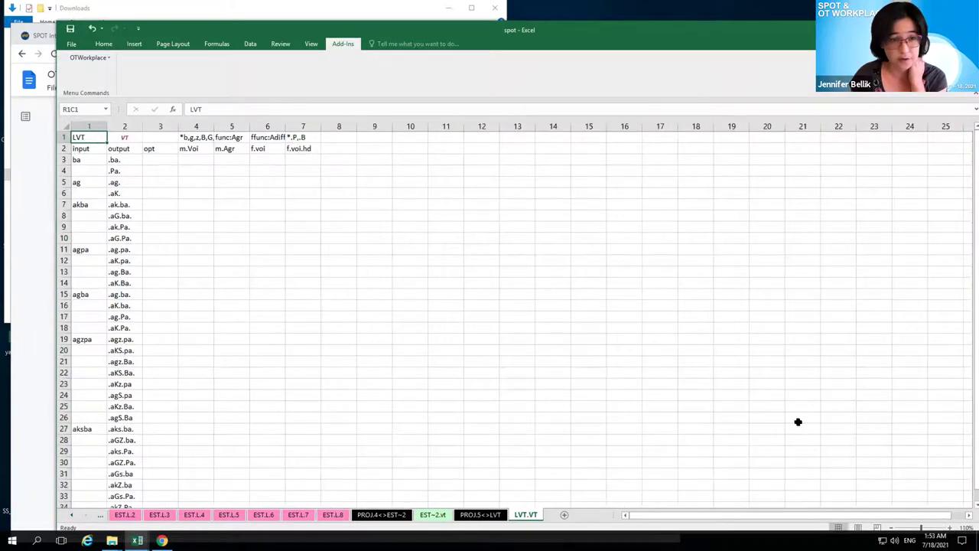
- Switch to the tutorial in Chrome and reread the notation, constraint definitions and voicing typology table of Demo 3
click(35, 196)
scroll(302, 331, down, 7)
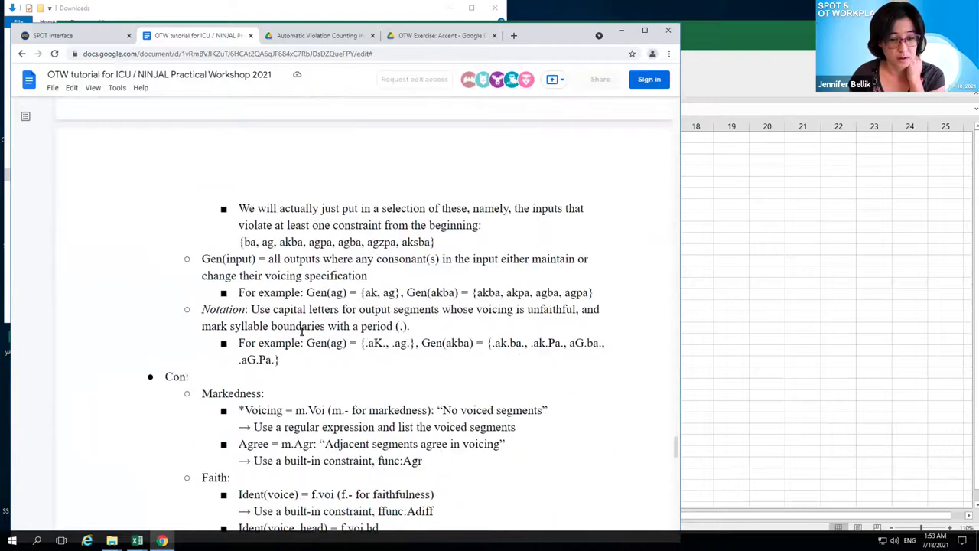
scroll(302, 330, up, 8)
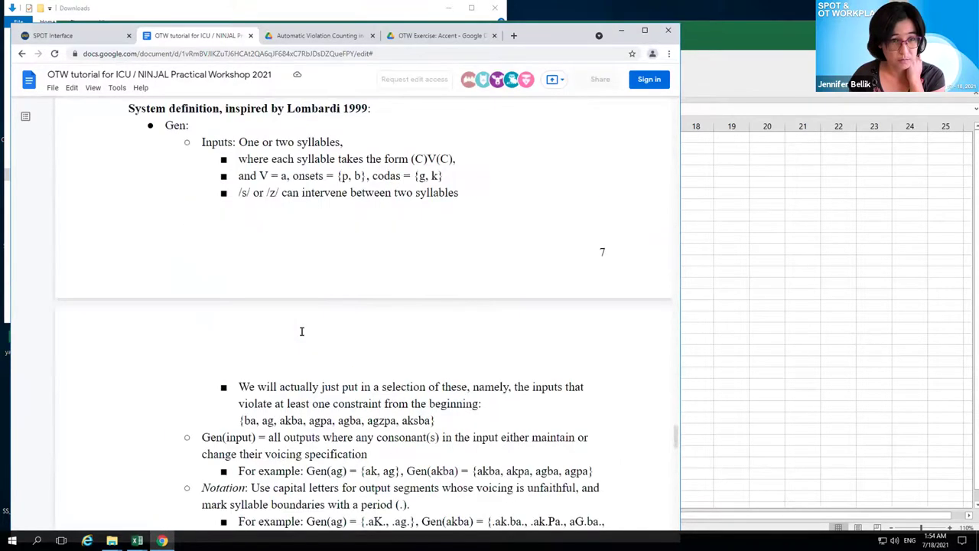
scroll(301, 330, up, 6)
scroll(234, 271, down, 1)
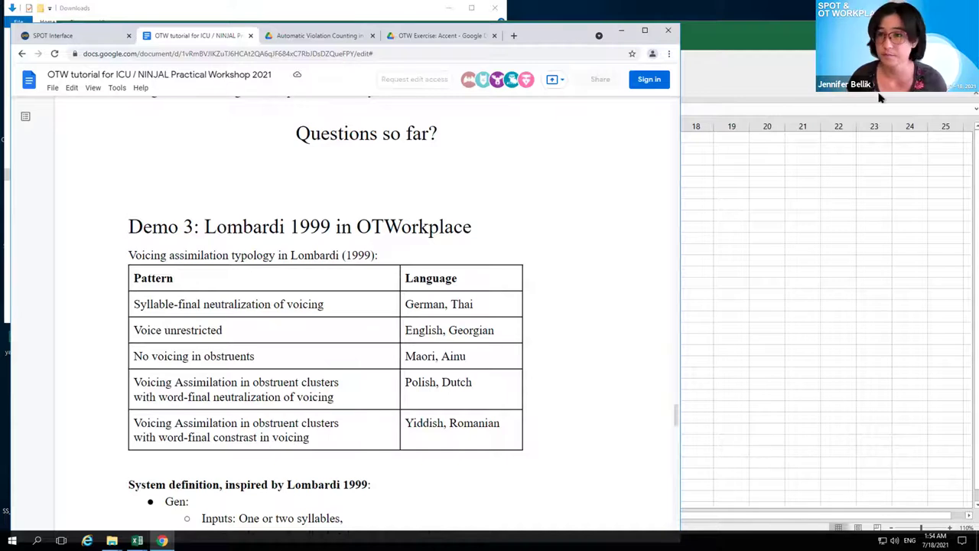
- Switch back to Excel and evaluate all constraints on the LVT.VT sheet
click(816, 38)
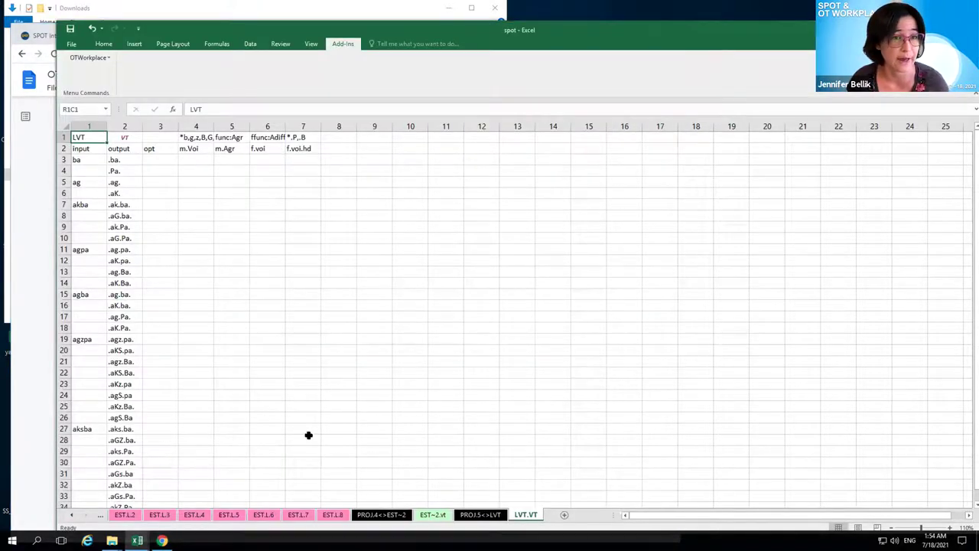
click(95, 60)
mouse_move(105, 94)
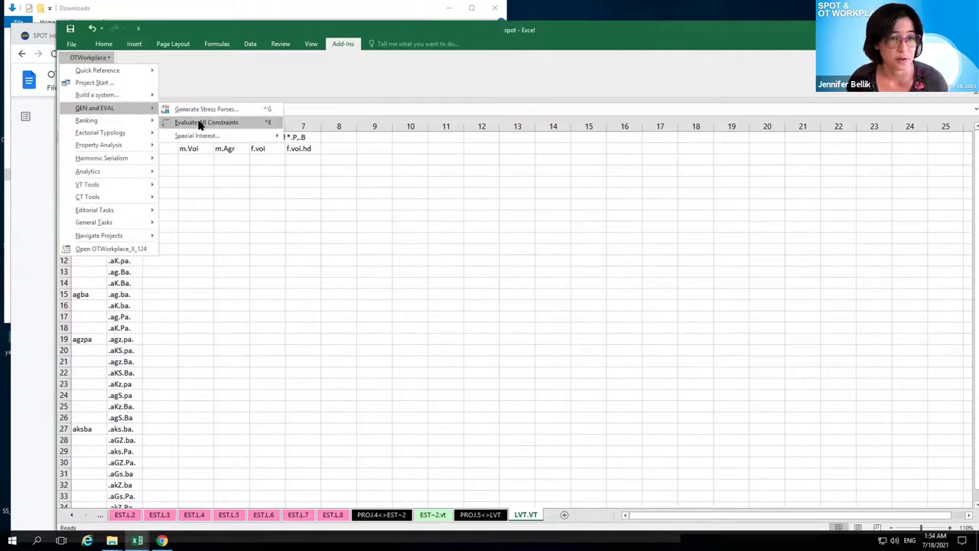
click(201, 124)
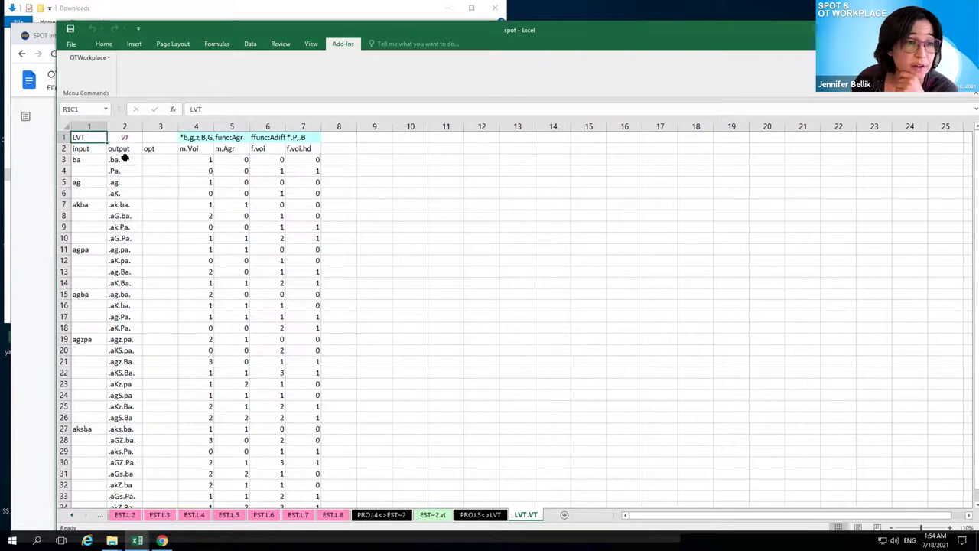
- Enlarge the LVT.VT sheet to 140% and examine the candidates for input ba and the f.voi.hd and m.Voi constraints
click(949, 528)
click(949, 527)
click(949, 527)
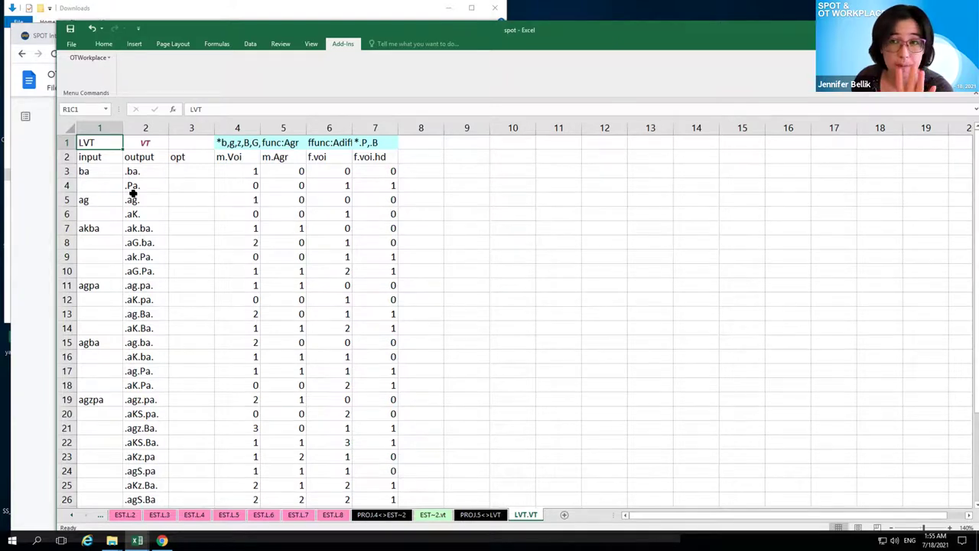
click(97, 174)
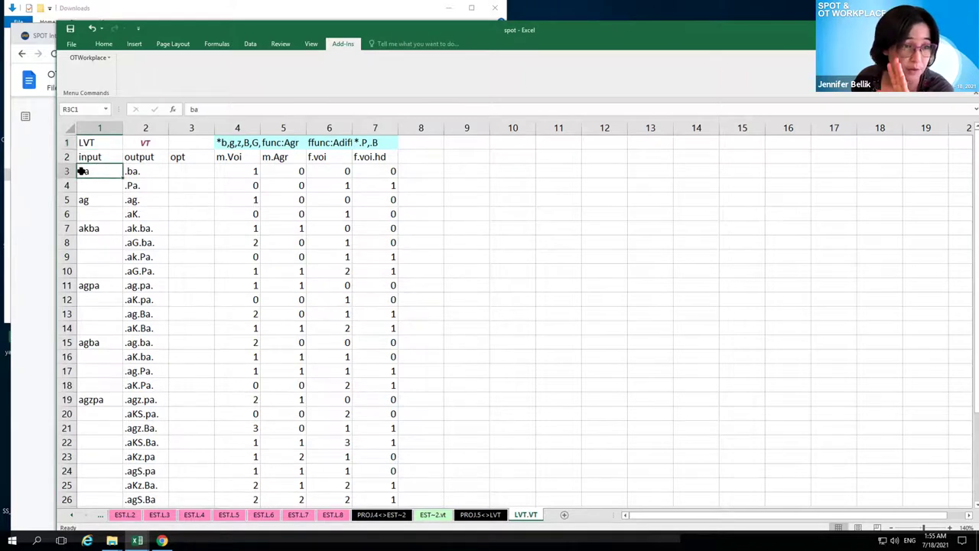
click(134, 188)
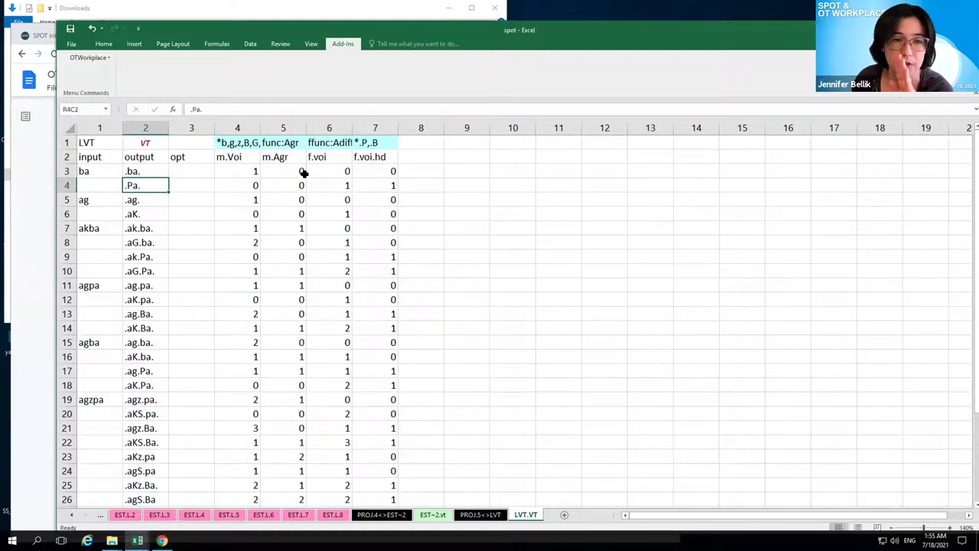
click(378, 144)
click(382, 157)
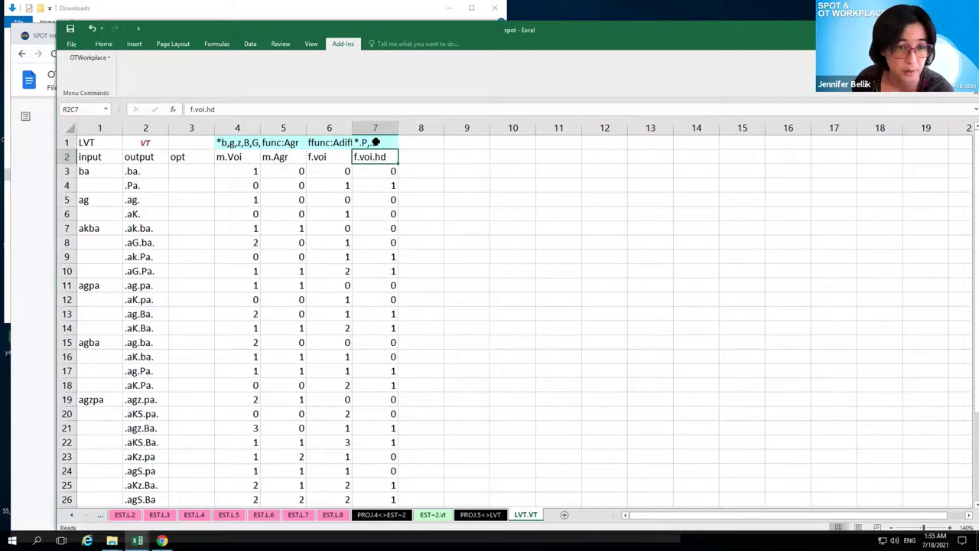
click(239, 157)
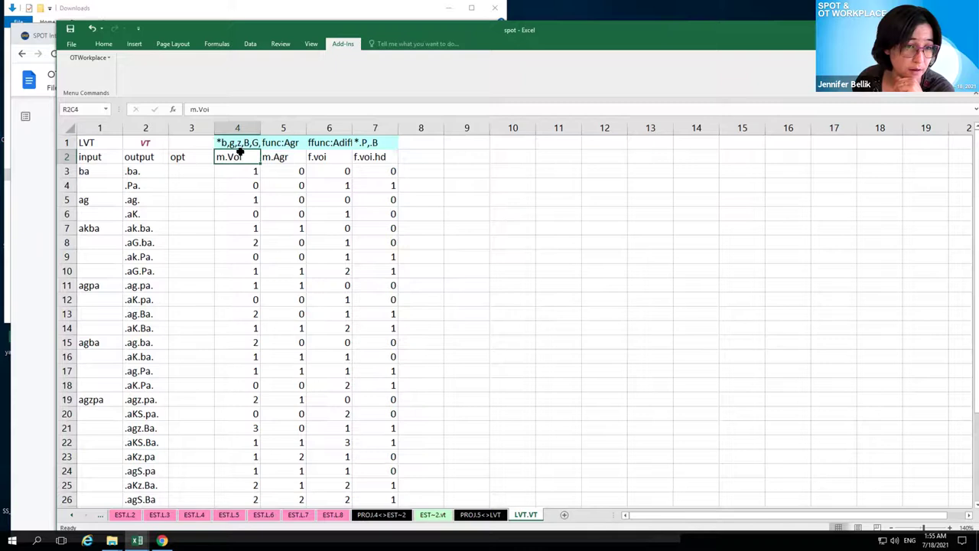
- Examine the func:Agr and ffunc:Adiff definitions behind m.Agr and f.voi, and the candidate .ak.ba. for input akba
click(295, 144)
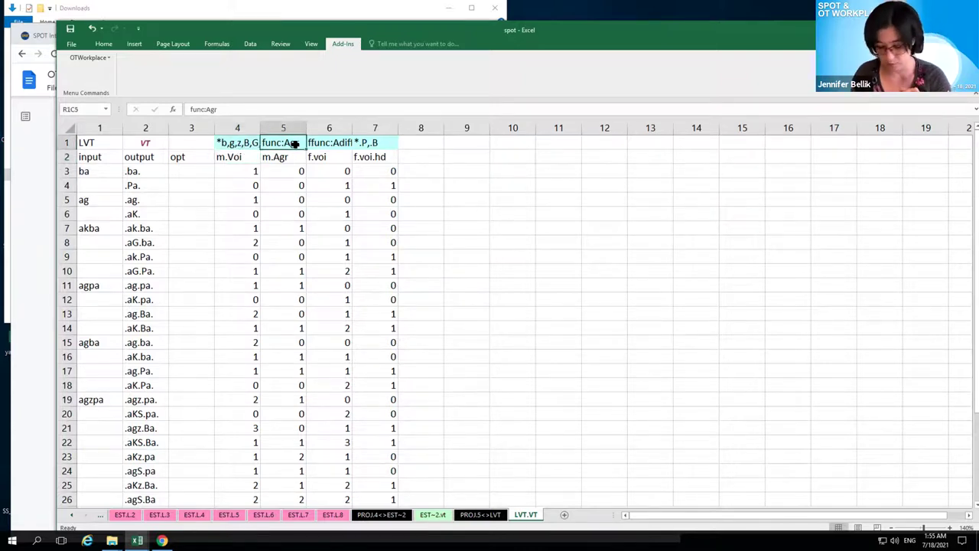
drag(294, 144, 321, 144)
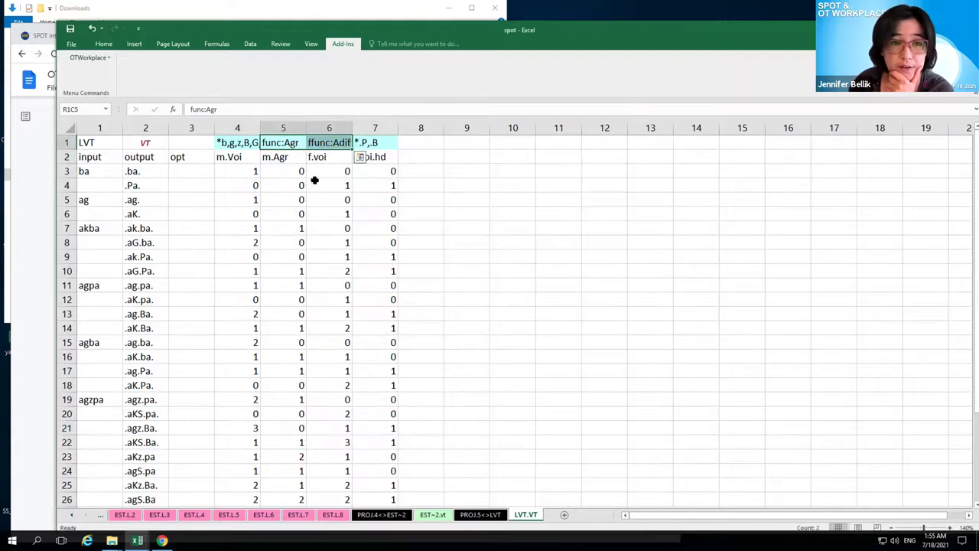
click(315, 185)
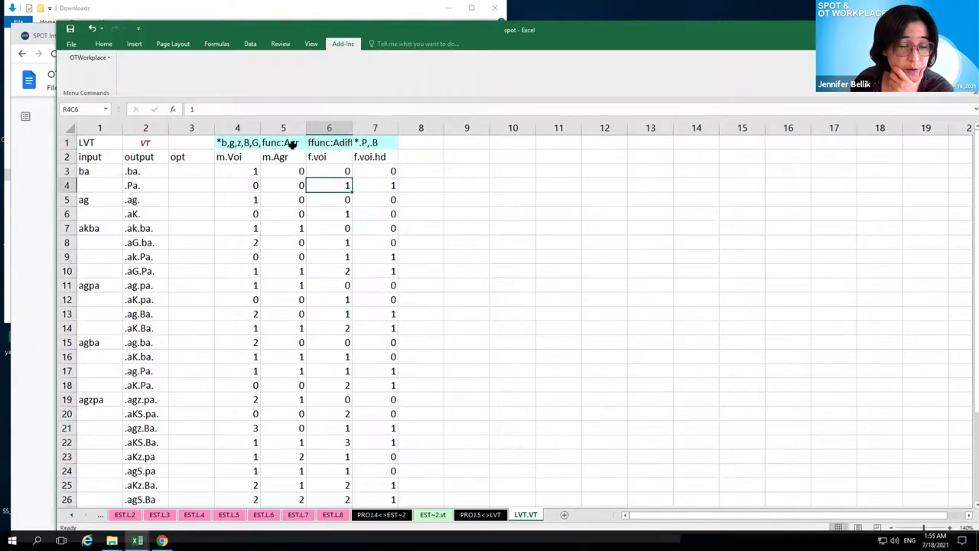
click(292, 145)
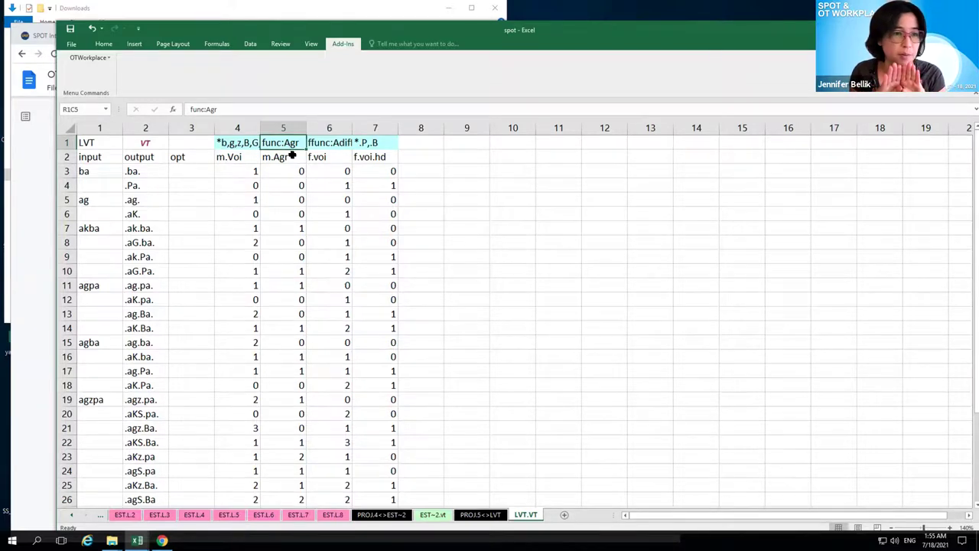
click(140, 230)
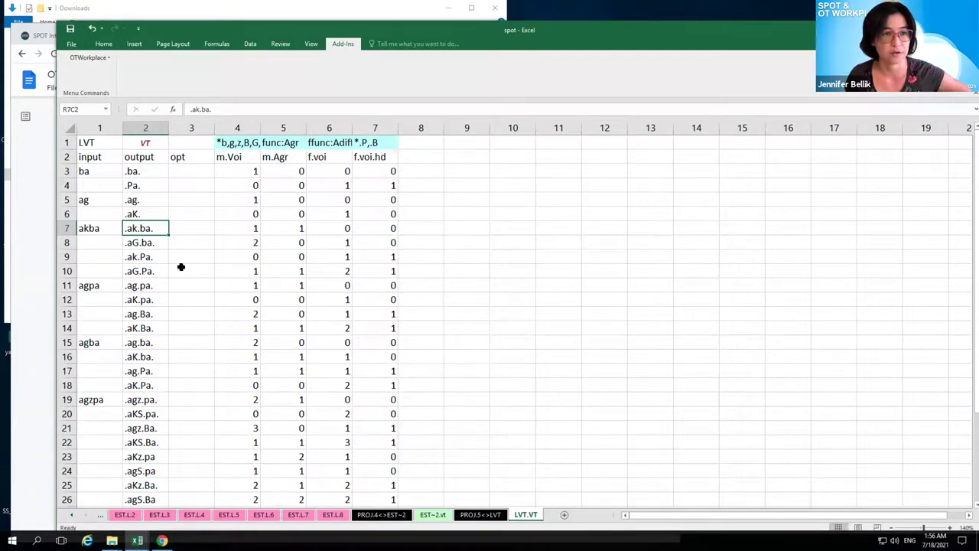
- Check the Lombardi 1999 system definition in the Chrome tutorial, returning to the func:Agr and ffunc:Adiff definitions in Excel
click(42, 214)
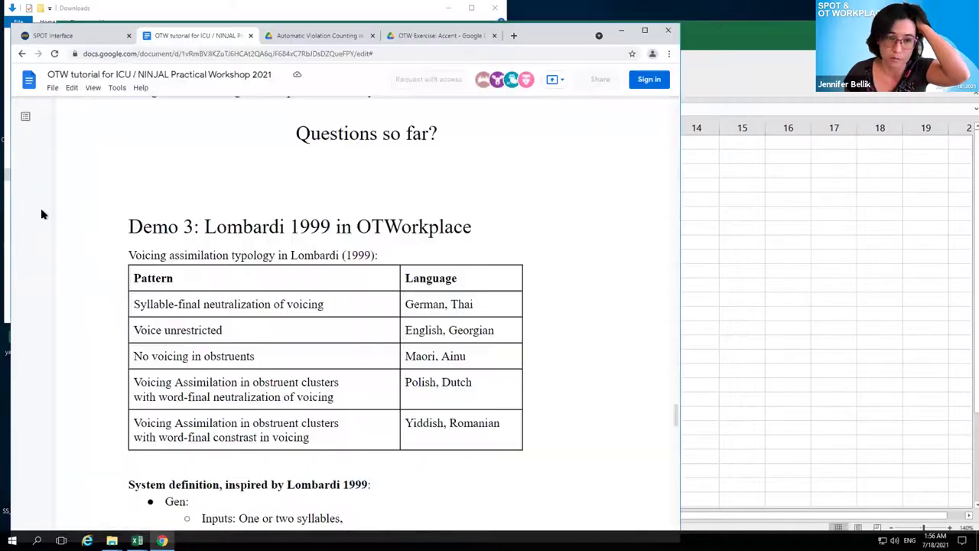
scroll(283, 377, down, 3)
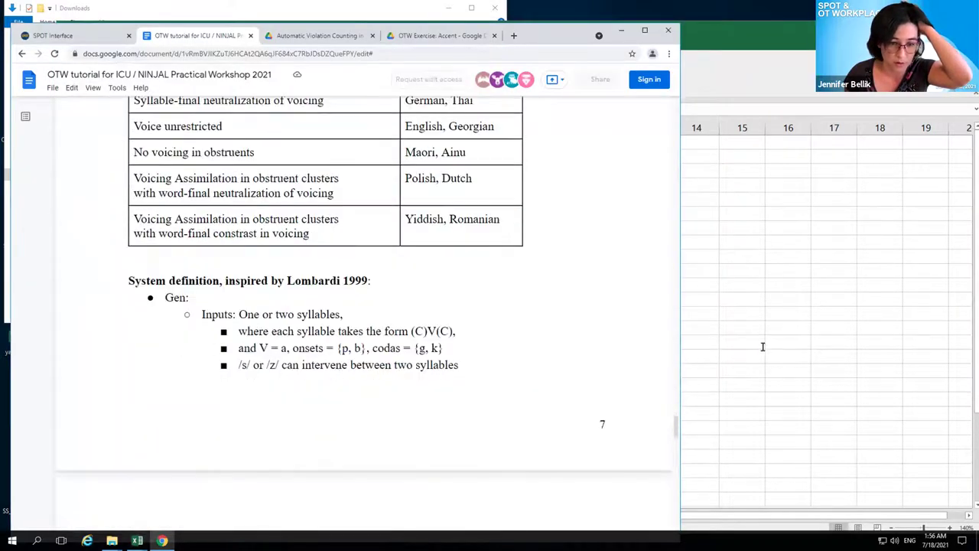
key(alt+Tab)
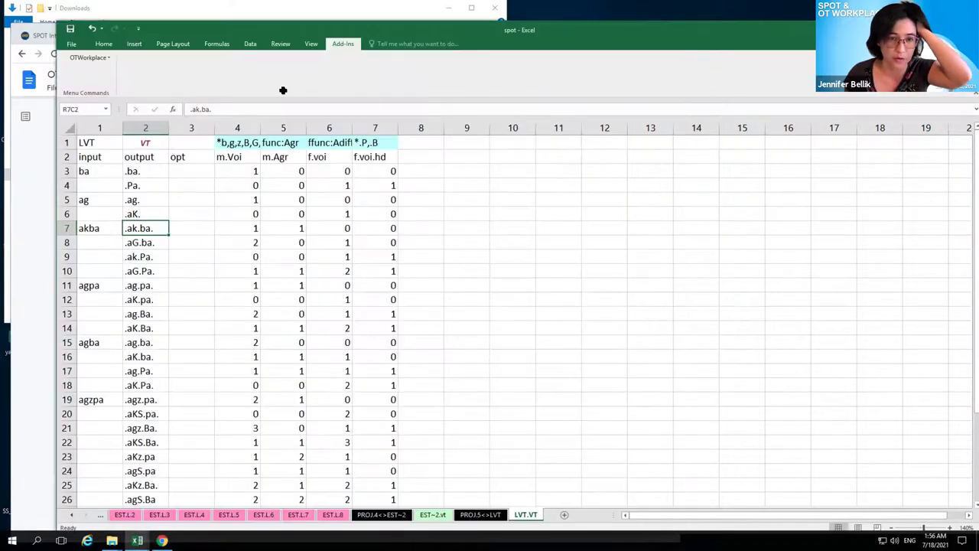
click(284, 144)
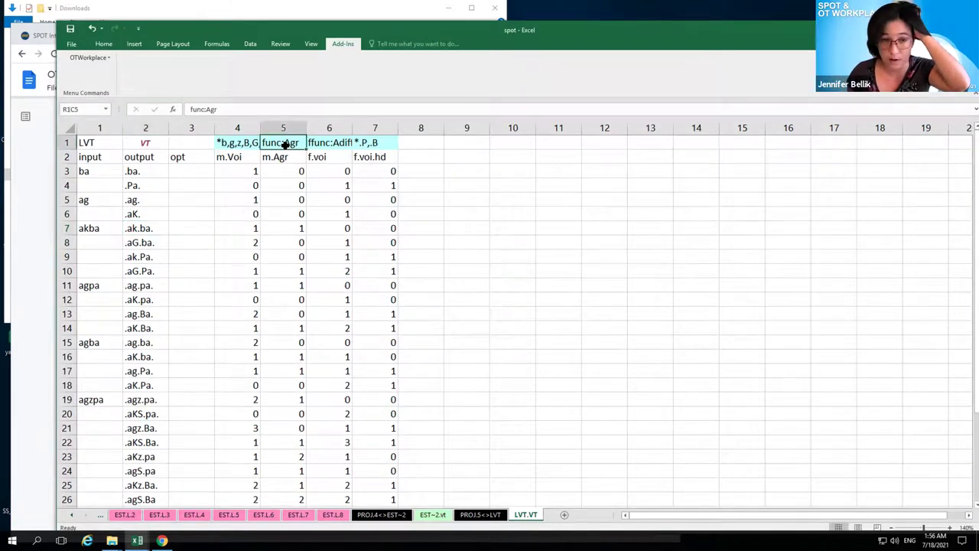
key(shift+Right)
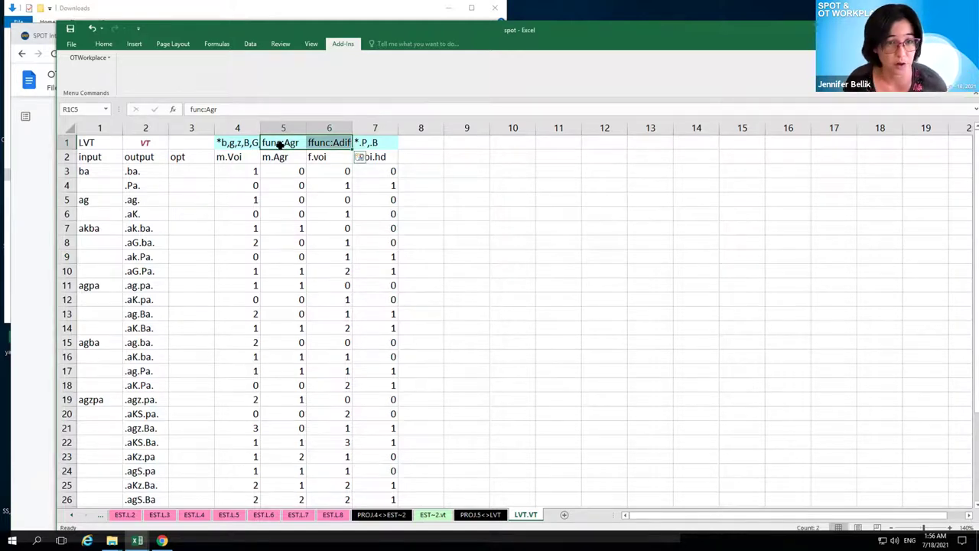
click(298, 143)
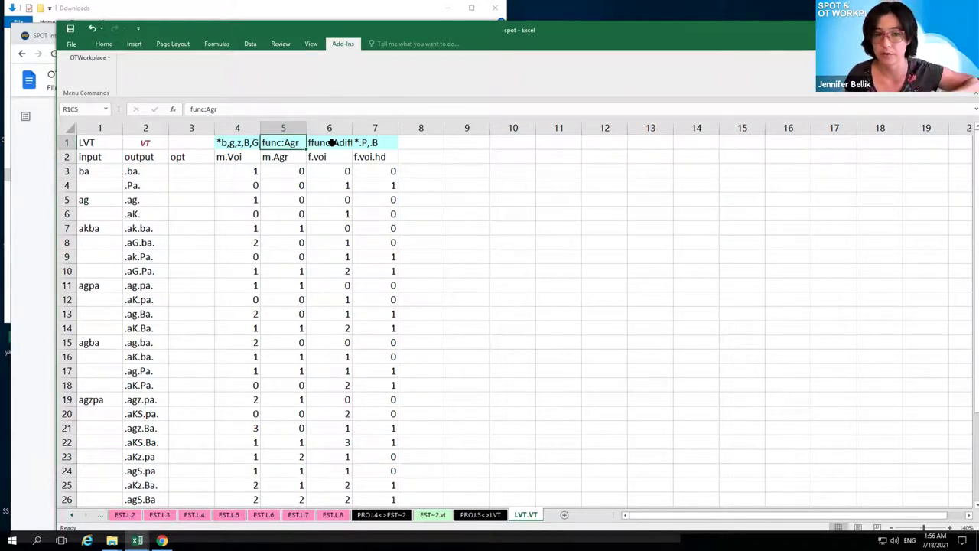
- Switch to Chrome and consult the built-in constraint functions section of the Automatic Violation Counting in OTWorkplace PDF
click(41, 170)
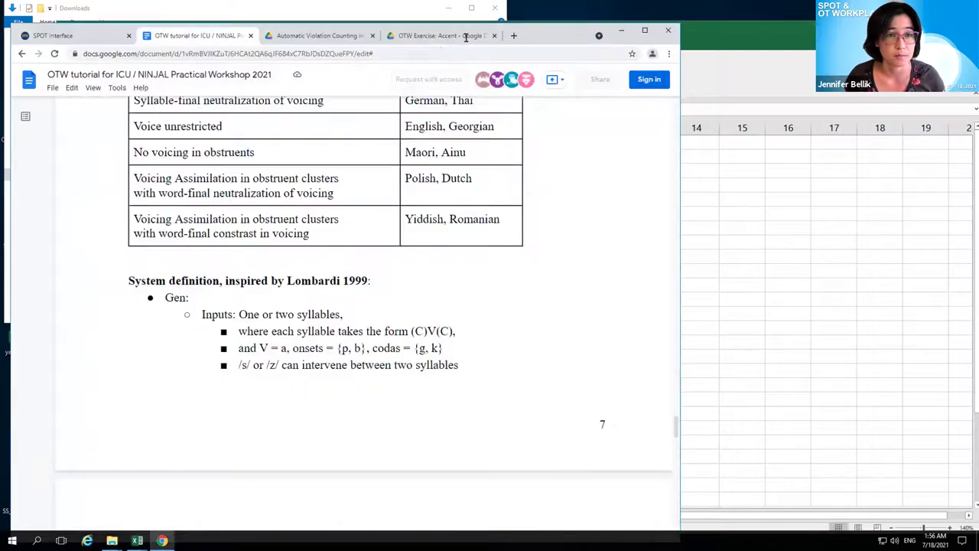
click(455, 36)
click(342, 38)
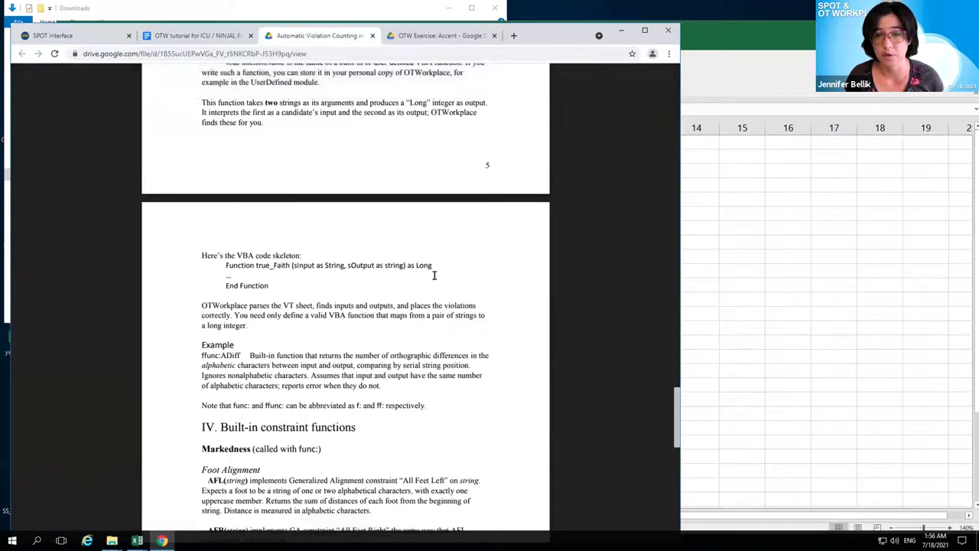
scroll(434, 275, down, 2)
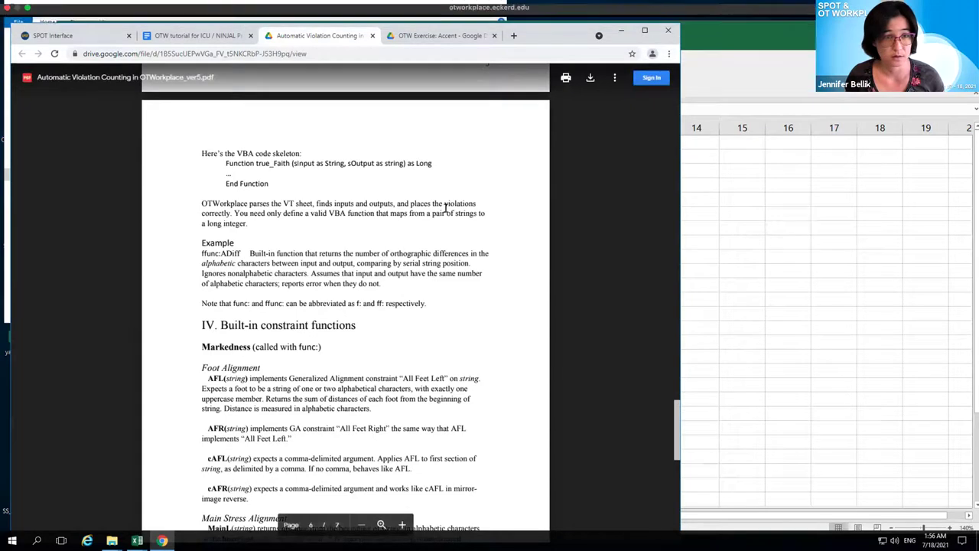
key(alt+Tab)
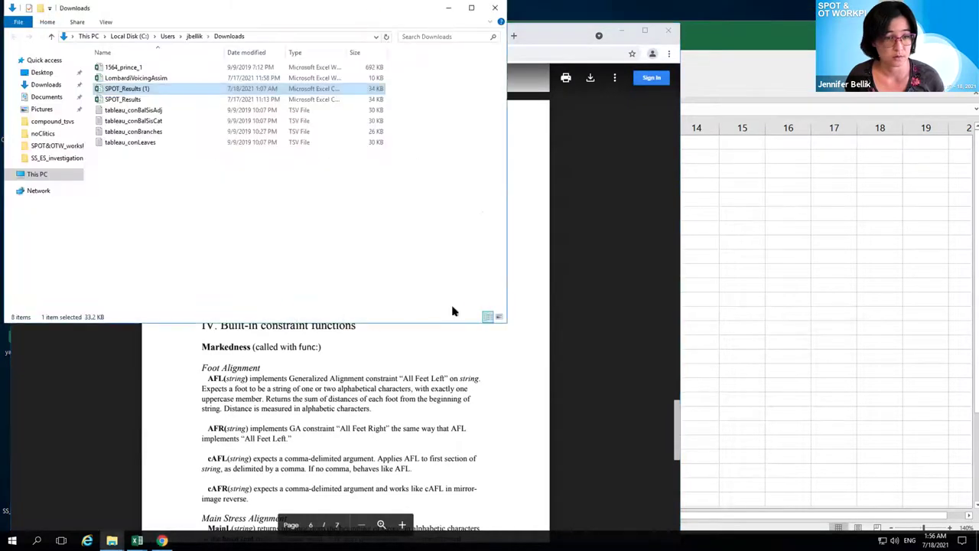
key(alt+Tab)
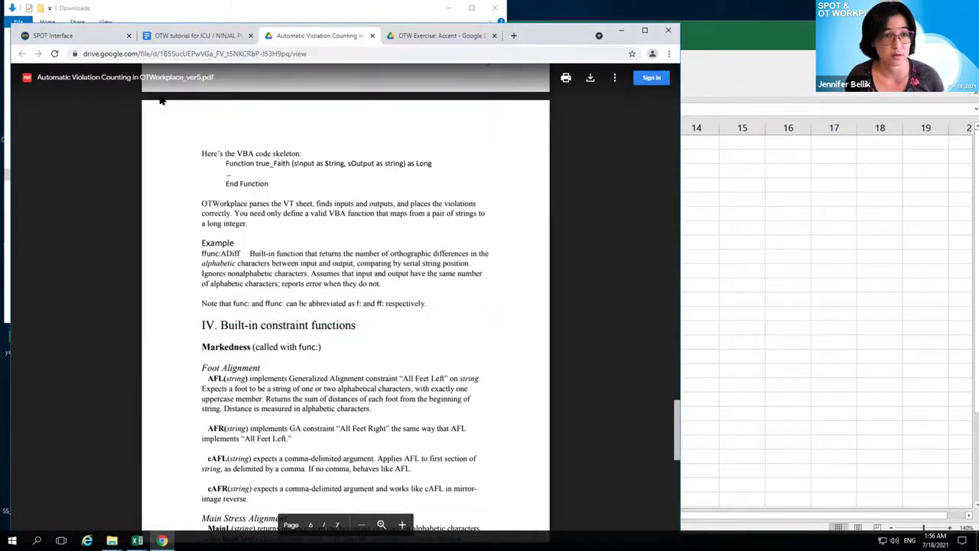
- Return to the OTW tutorial document and show its Conclusion section in a maximized browser window
drag(273, 79, 307, 111)
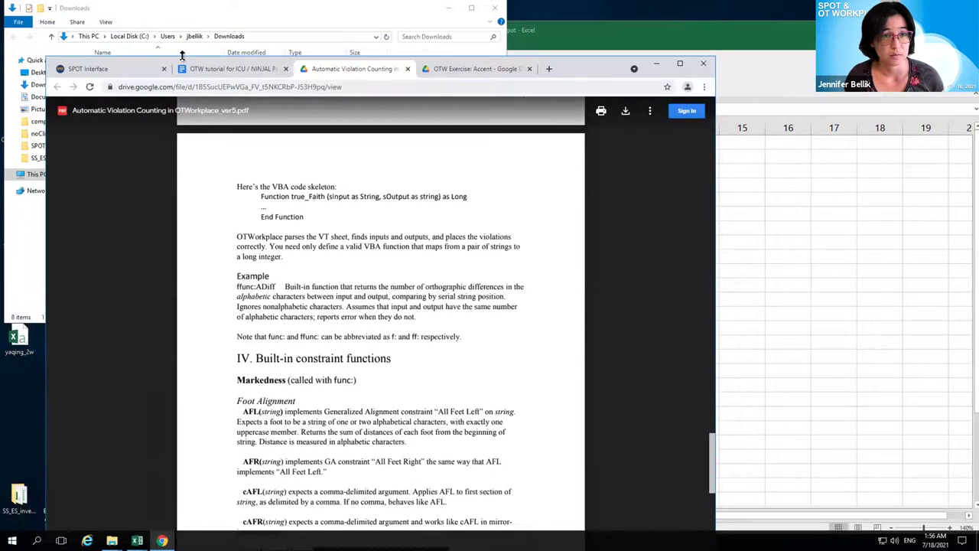
click(221, 69)
scroll(364, 347, down, 15)
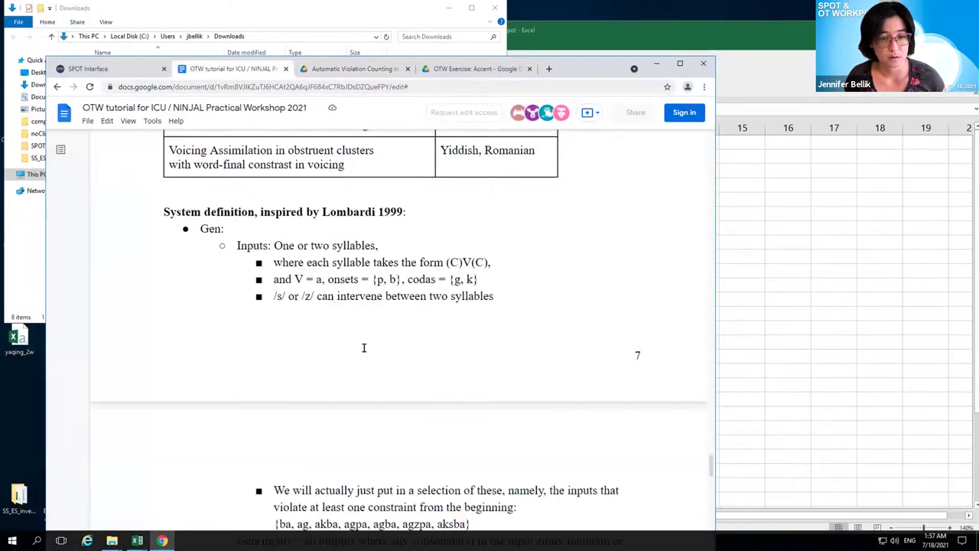
scroll(365, 347, down, 9)
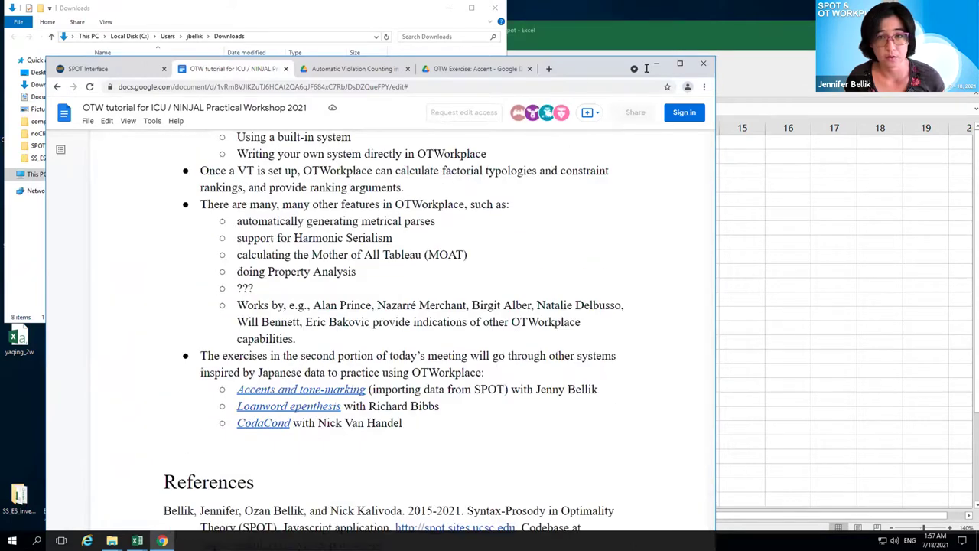
click(679, 63)
scroll(517, 172, up, 2)
scroll(519, 176, down, 1)
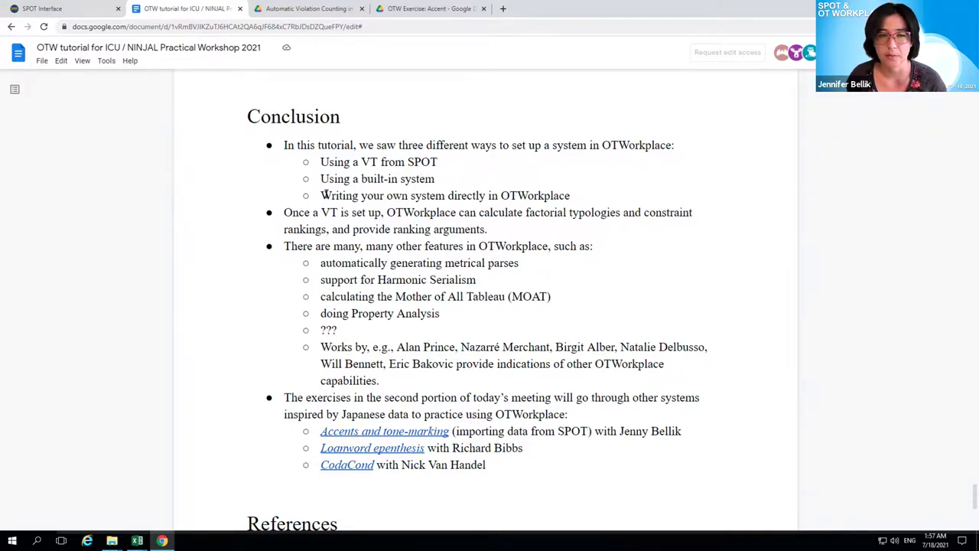
- Highlight the Conclusion line "Writing your own system directly in OTWorkplace" and clear the selection
drag(321, 195, 384, 196)
drag(449, 196, 571, 195)
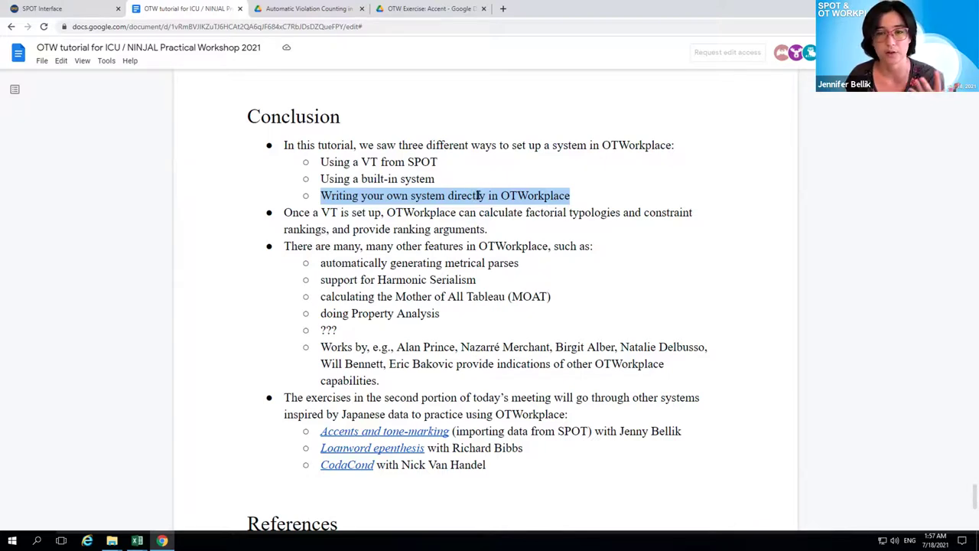
click(368, 220)
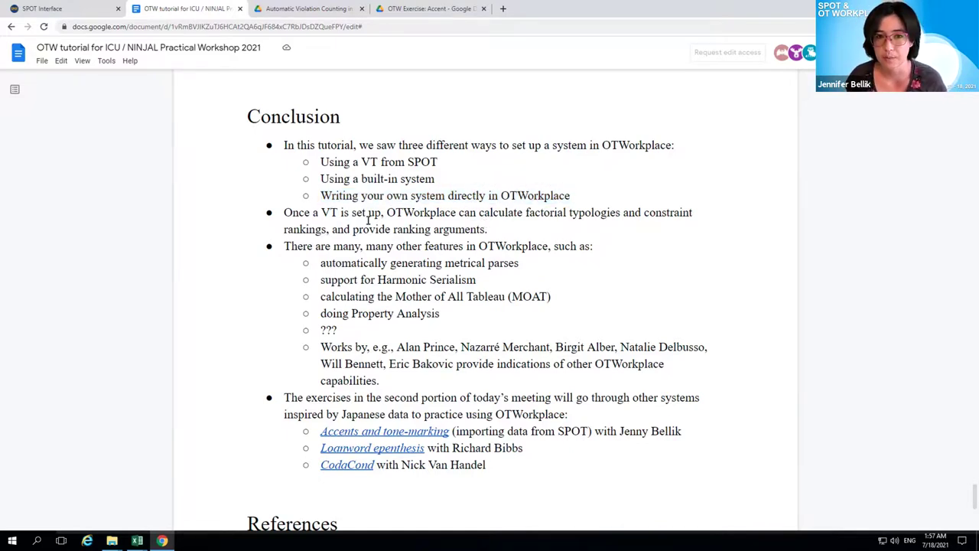